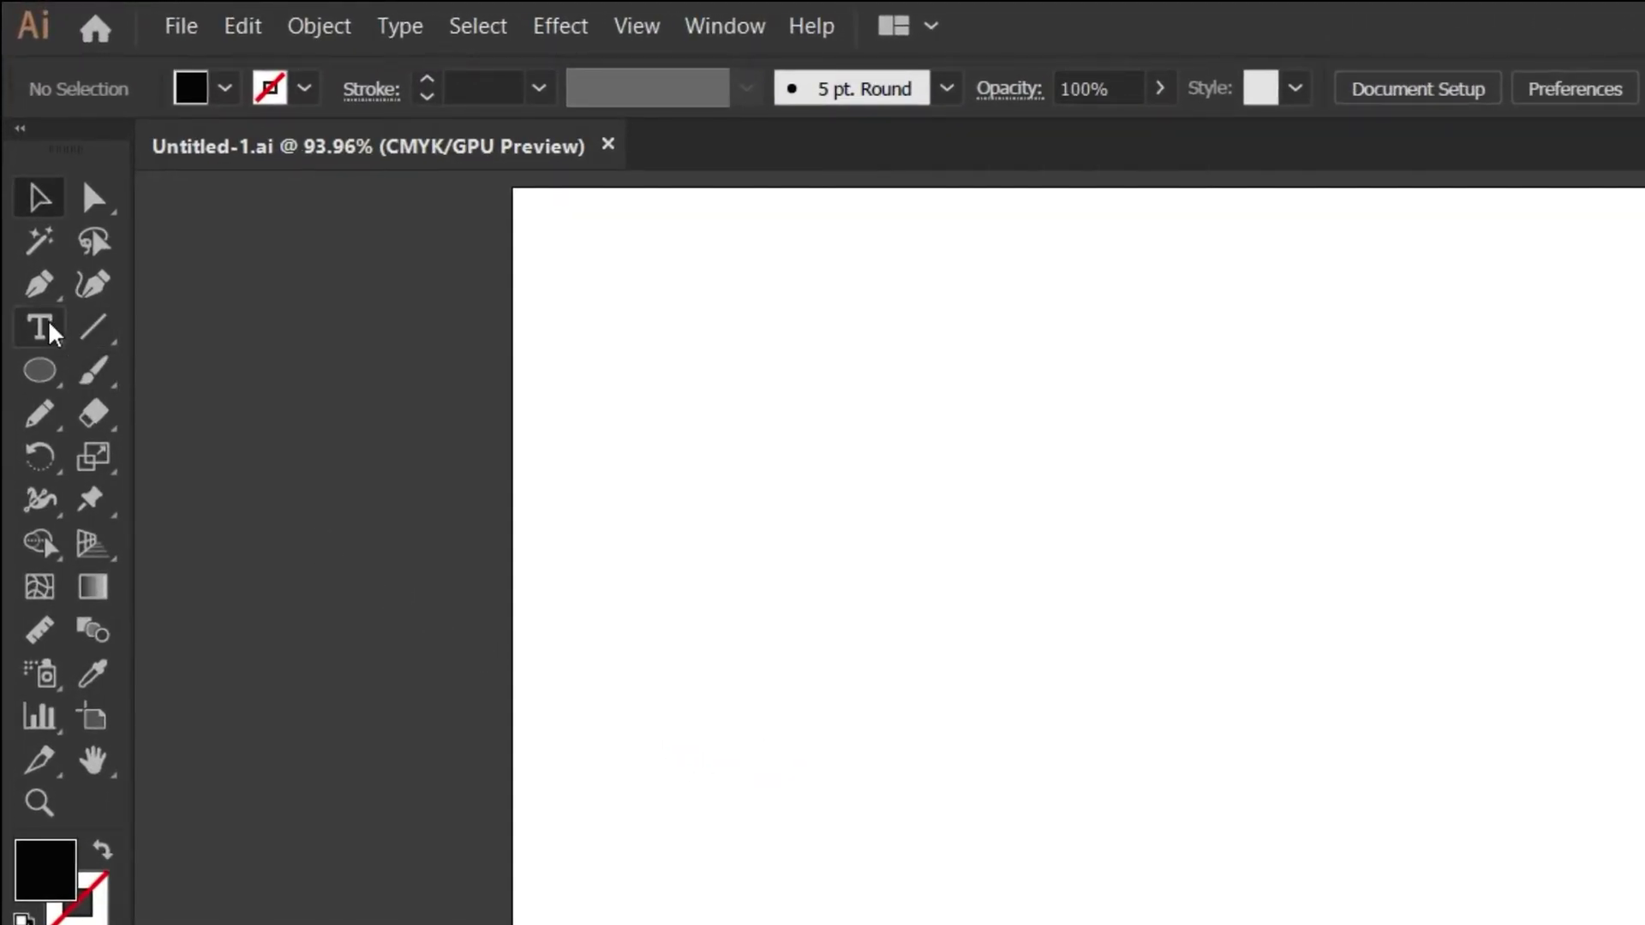
Type the word CLUMSY in the middle of the page.
left_click(50, 327)
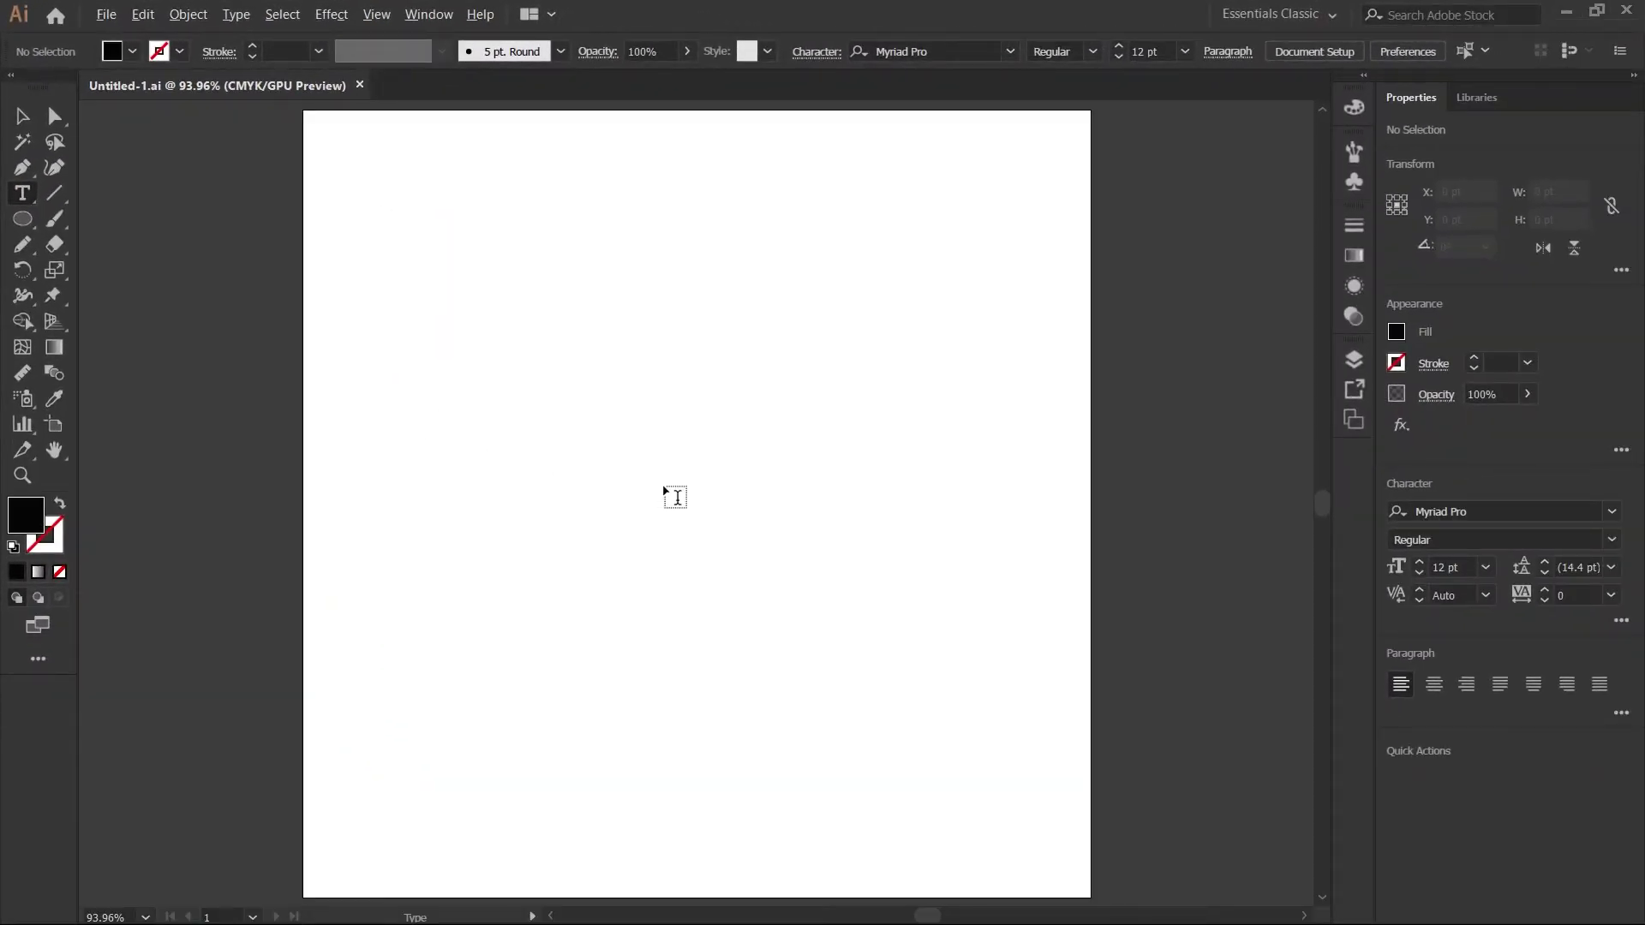
key("ctrl+plus")
key("ctrl+plus")
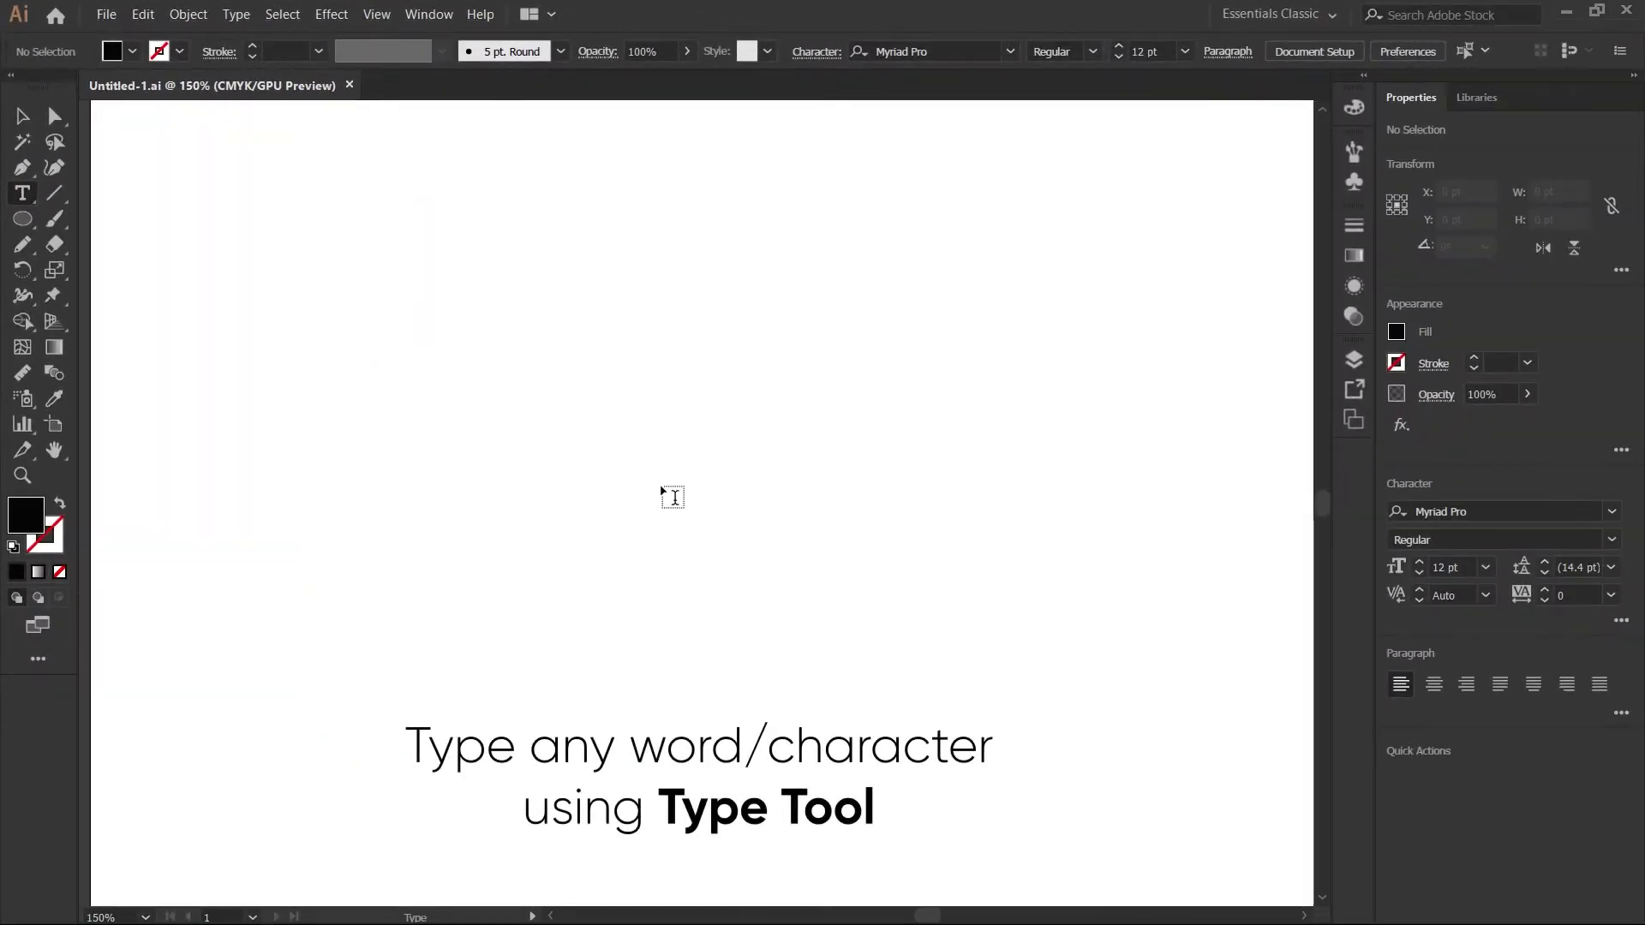
left_click(673, 497)
type("CLUMSY")
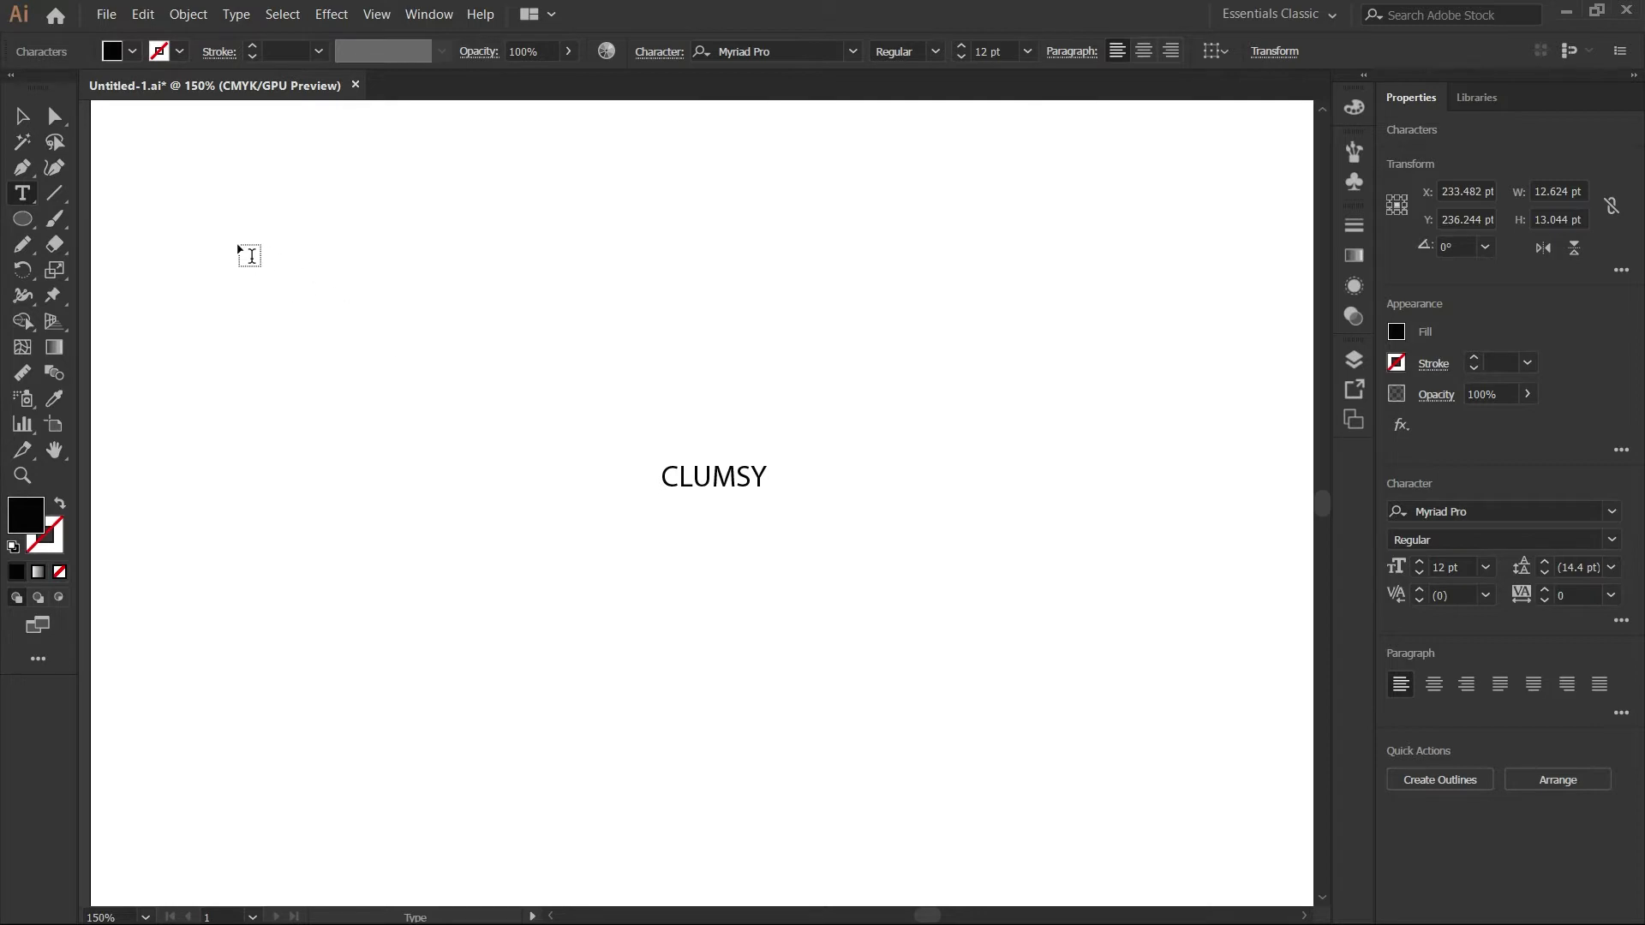
Set the CLUMSY text in Montserrat ExtraBold.
left_click(24, 117)
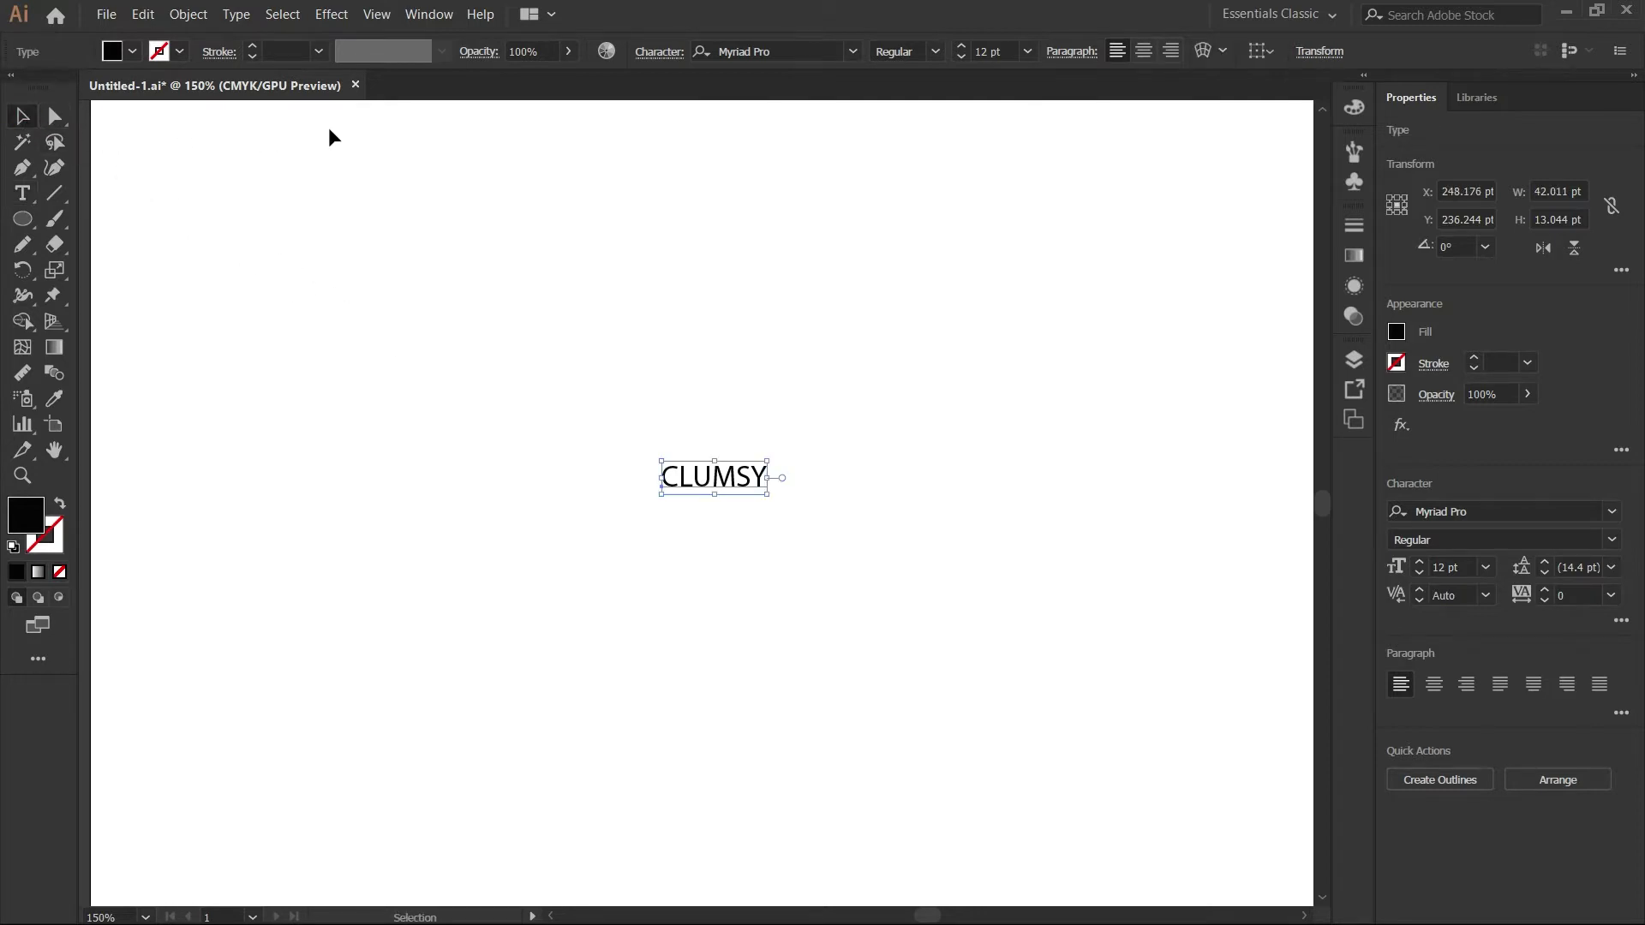
left_click(771, 58)
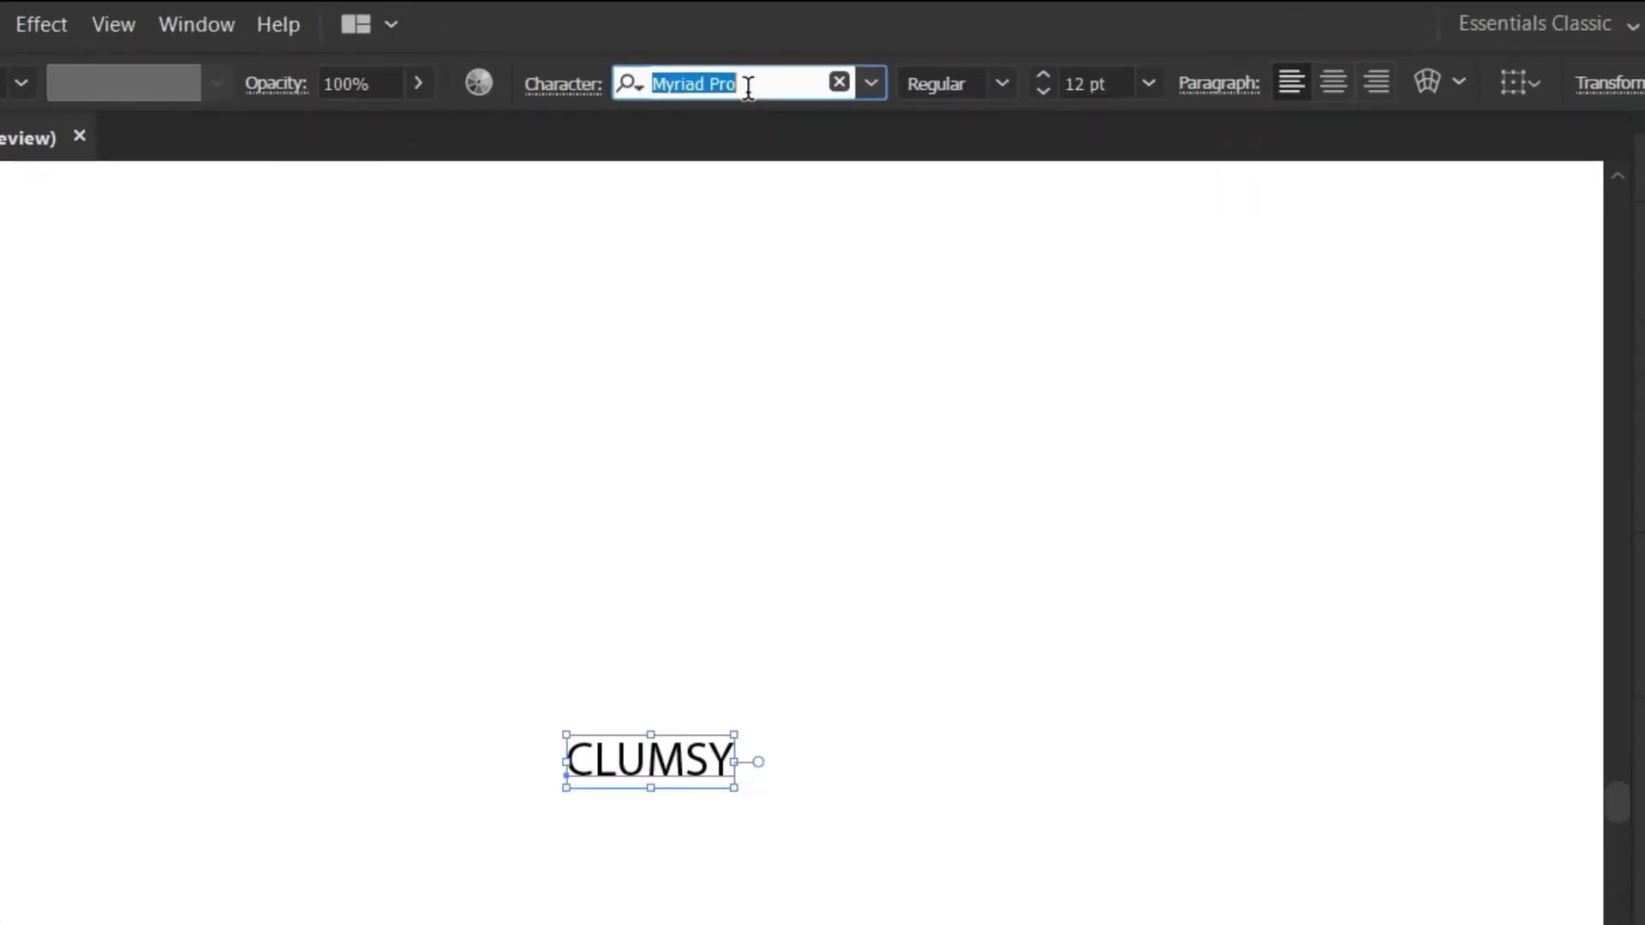
type("mon")
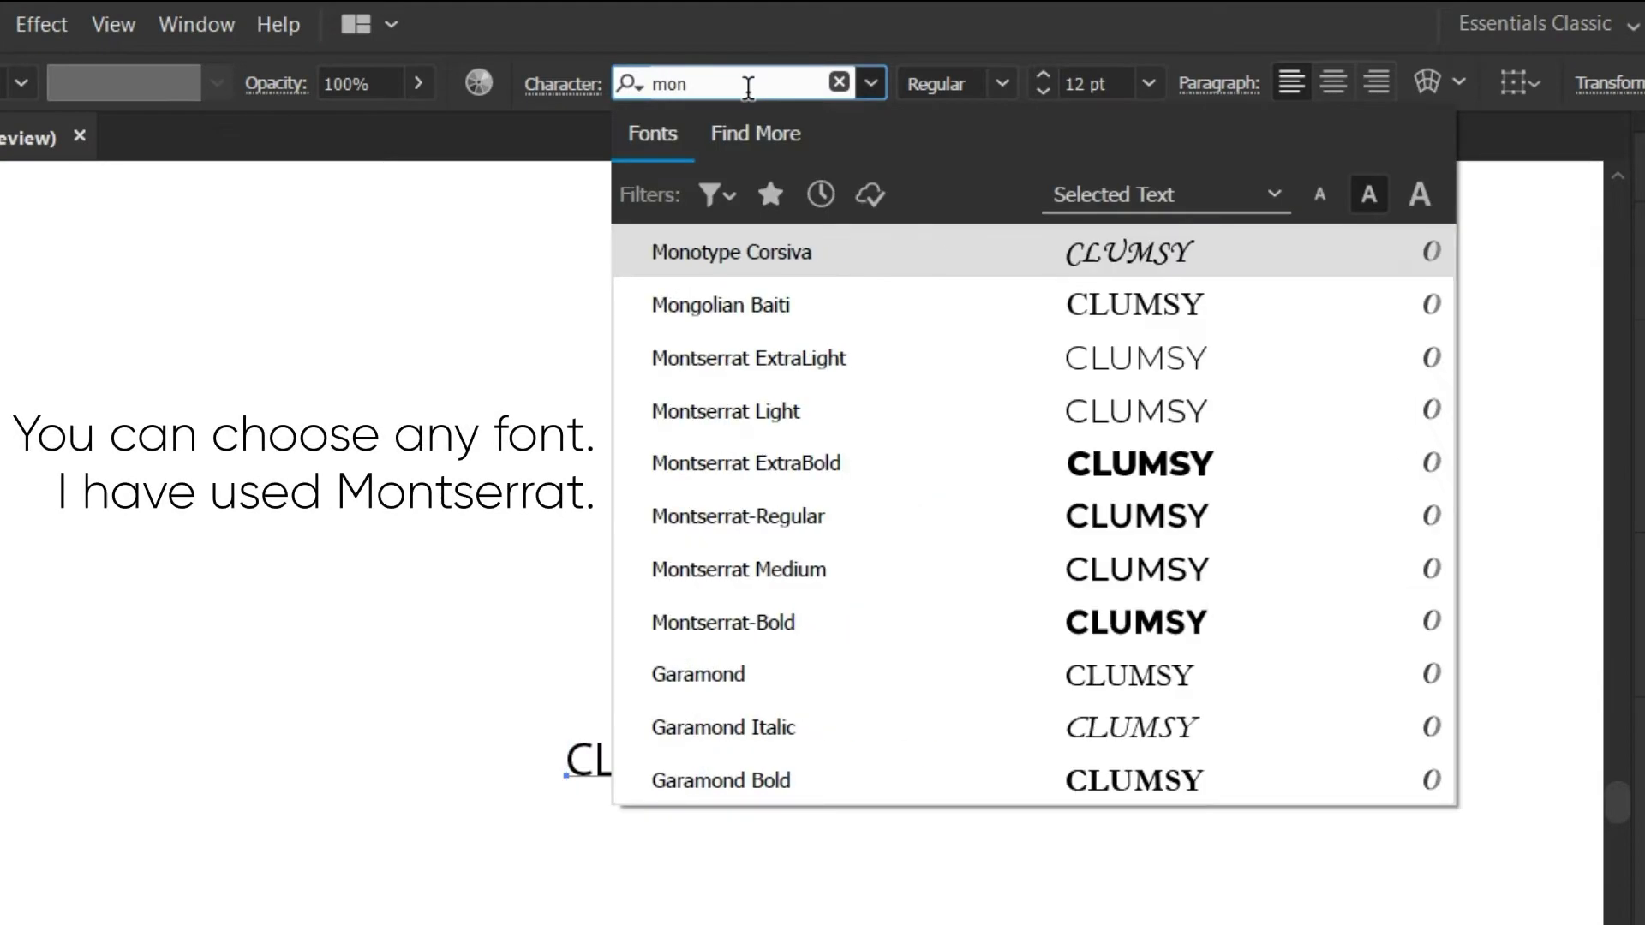
type("t")
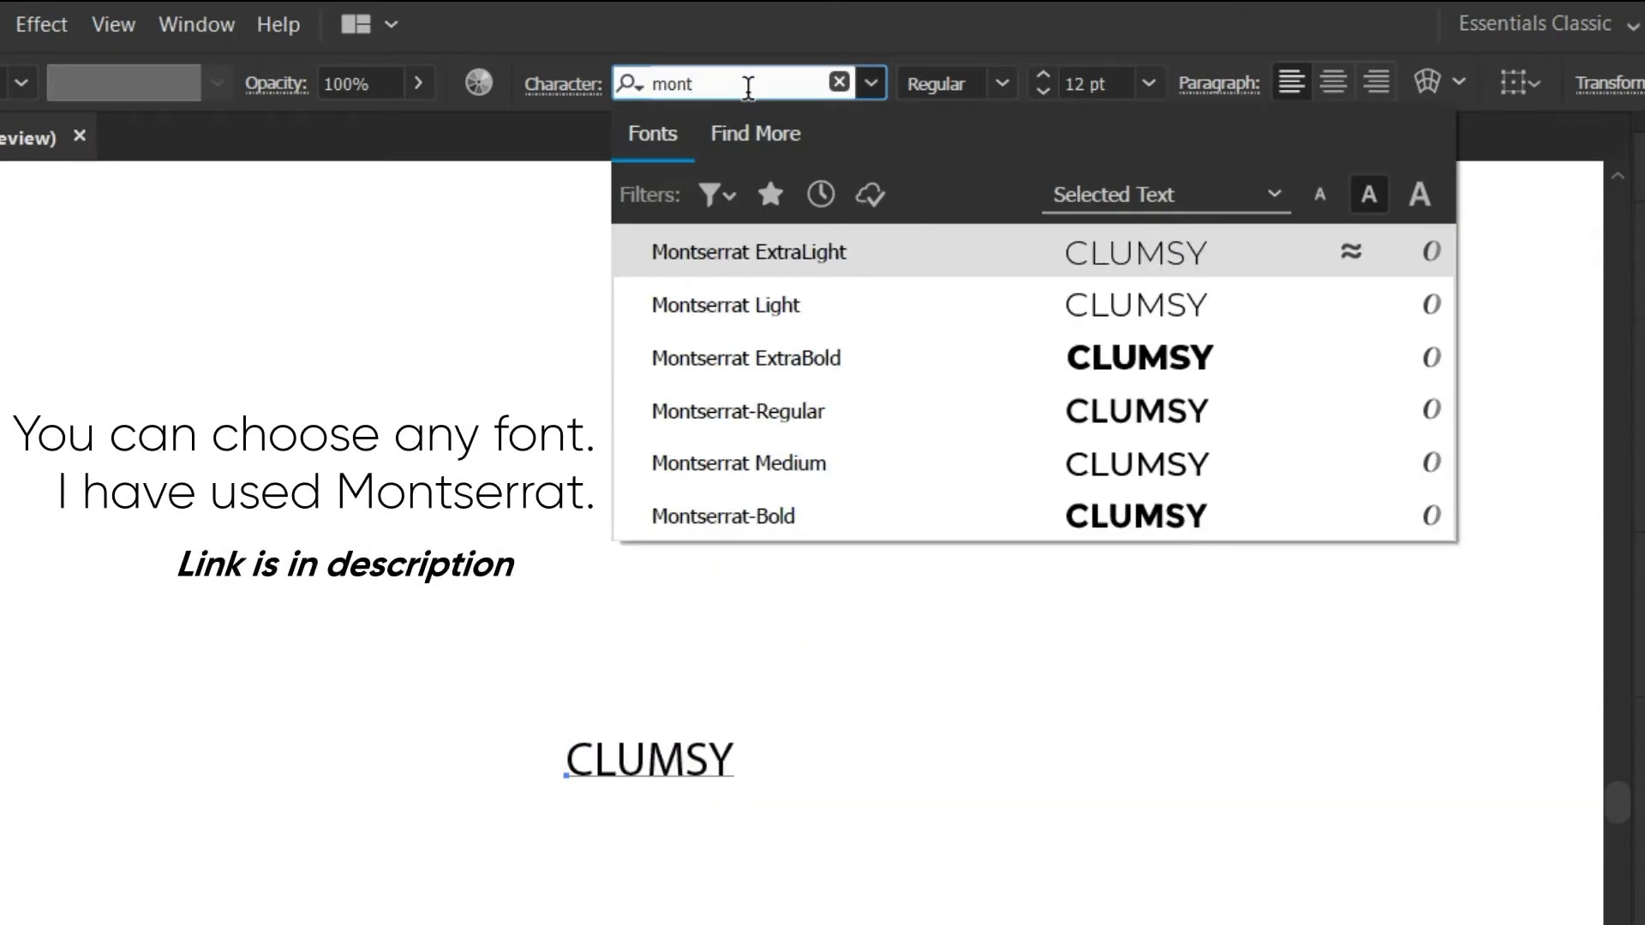
key("Down")
key("Down")
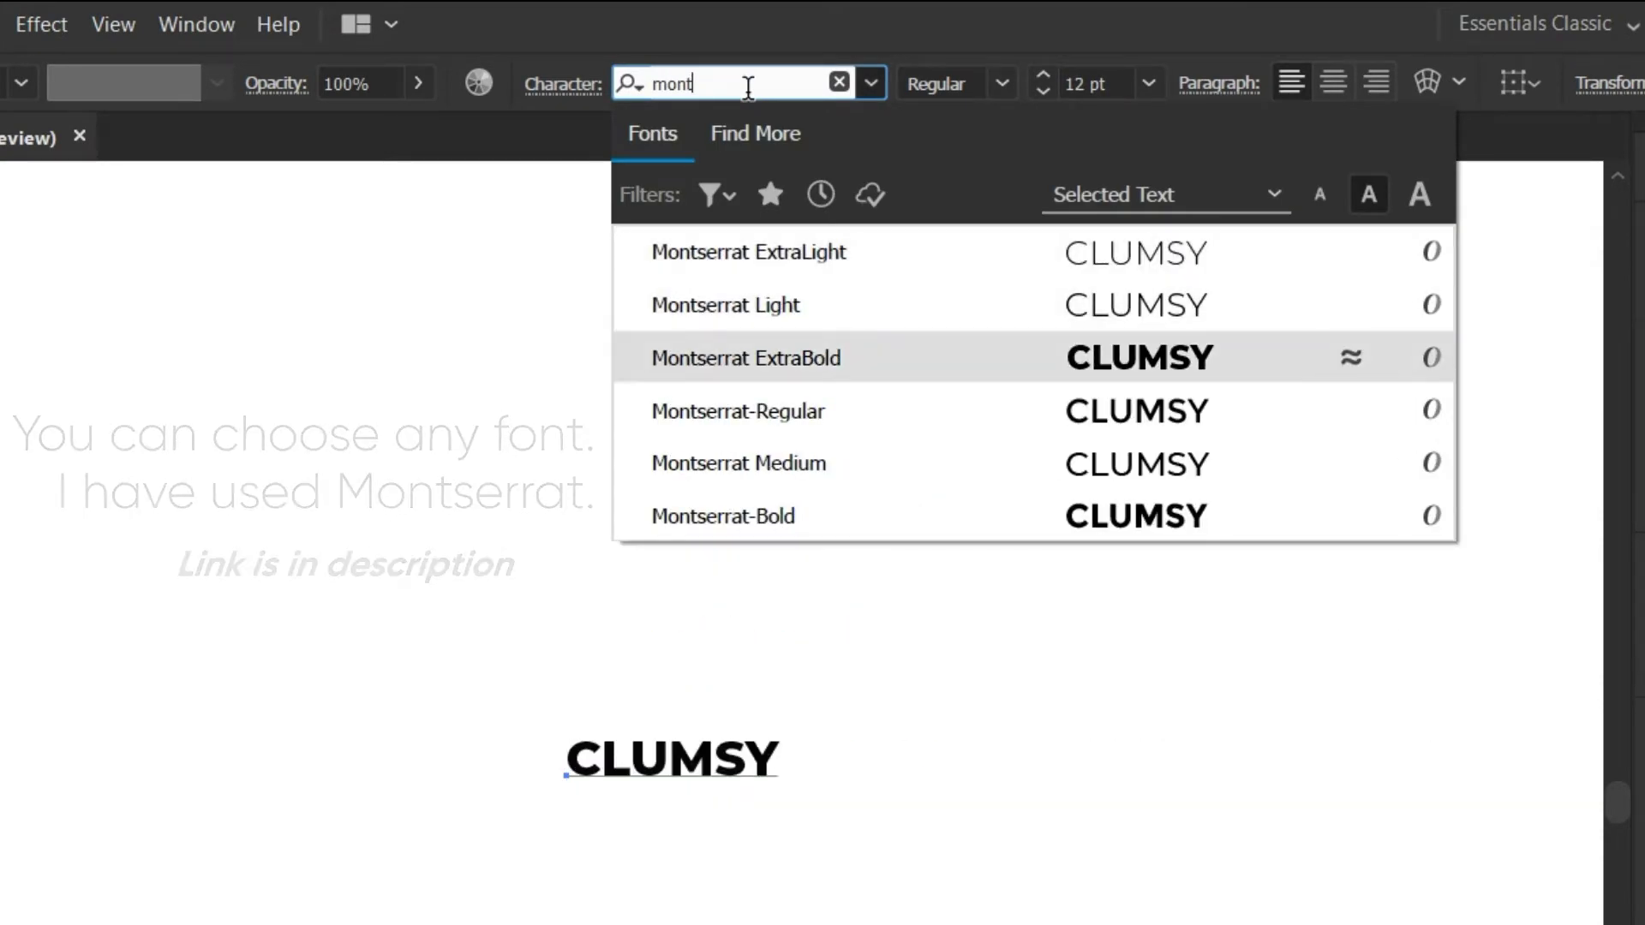
key("Return")
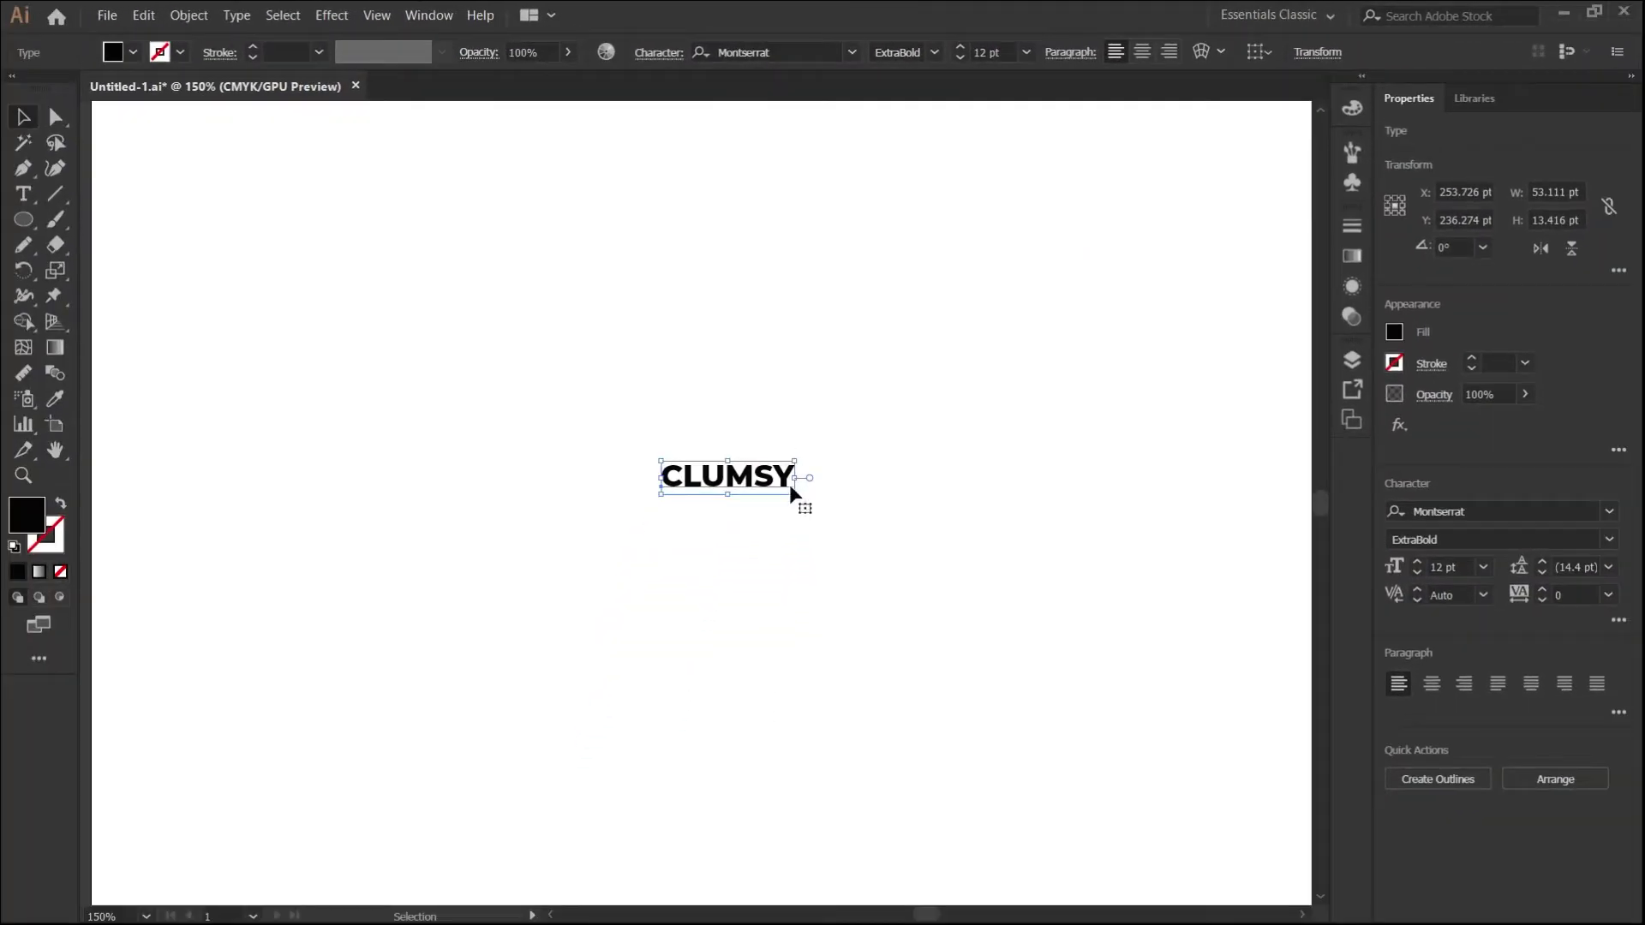
Scale CLUMSY to about 76 pt, set tracking to 50, and move it left.
left_click_drag(806, 503, 1152, 747)
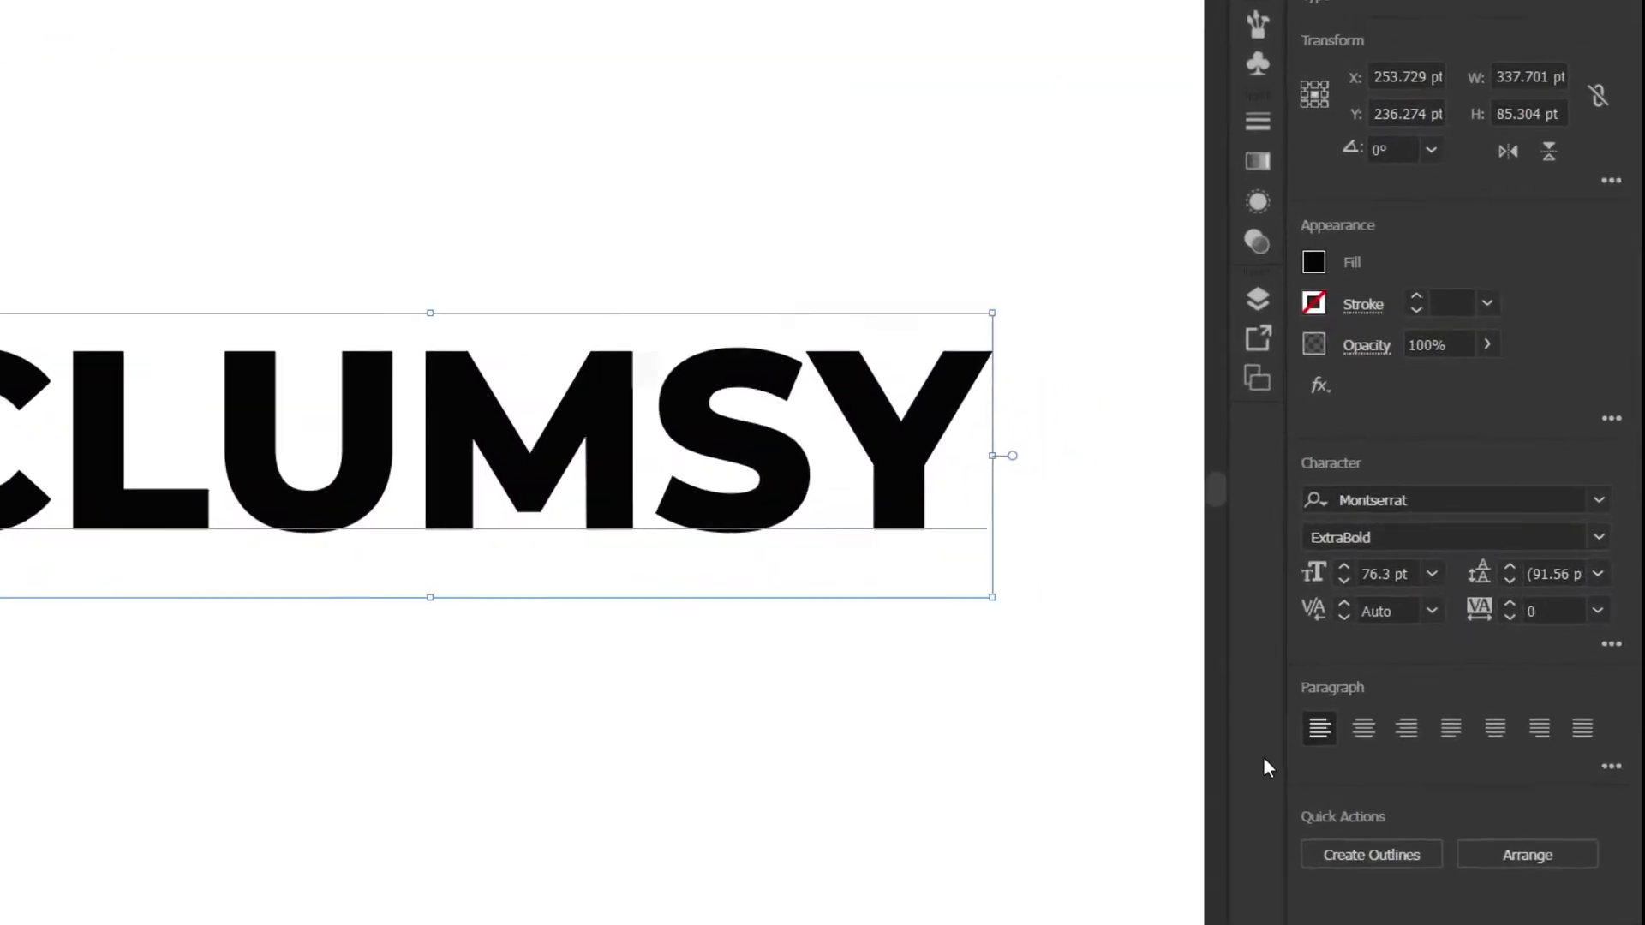
left_click(1518, 632)
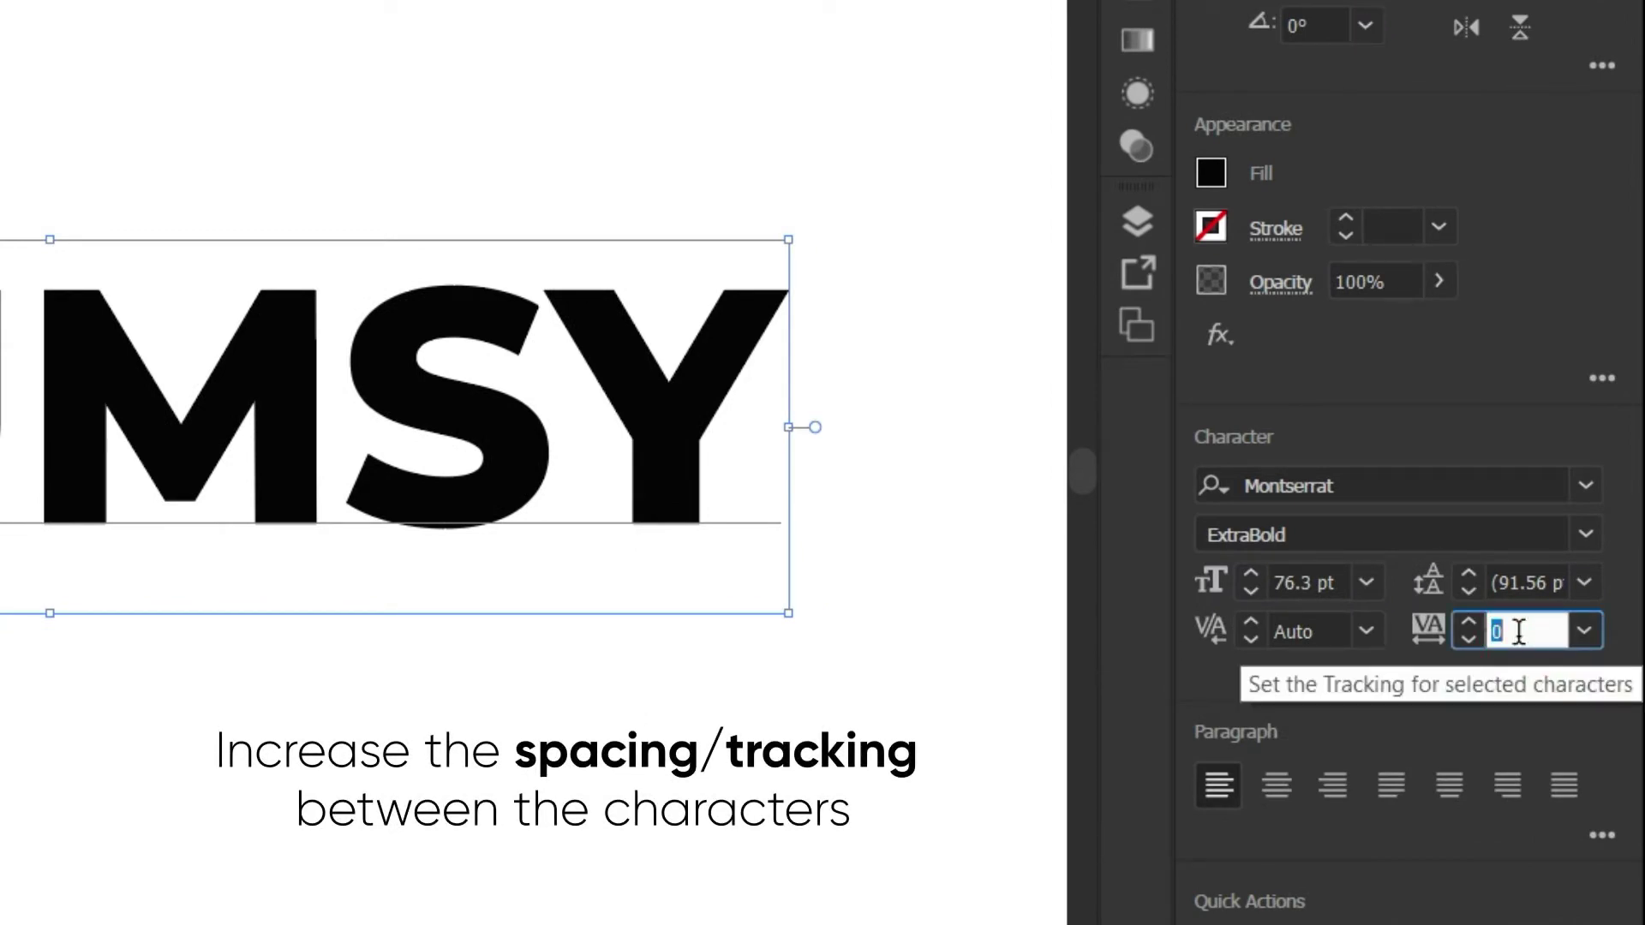
type("50")
key("Return")
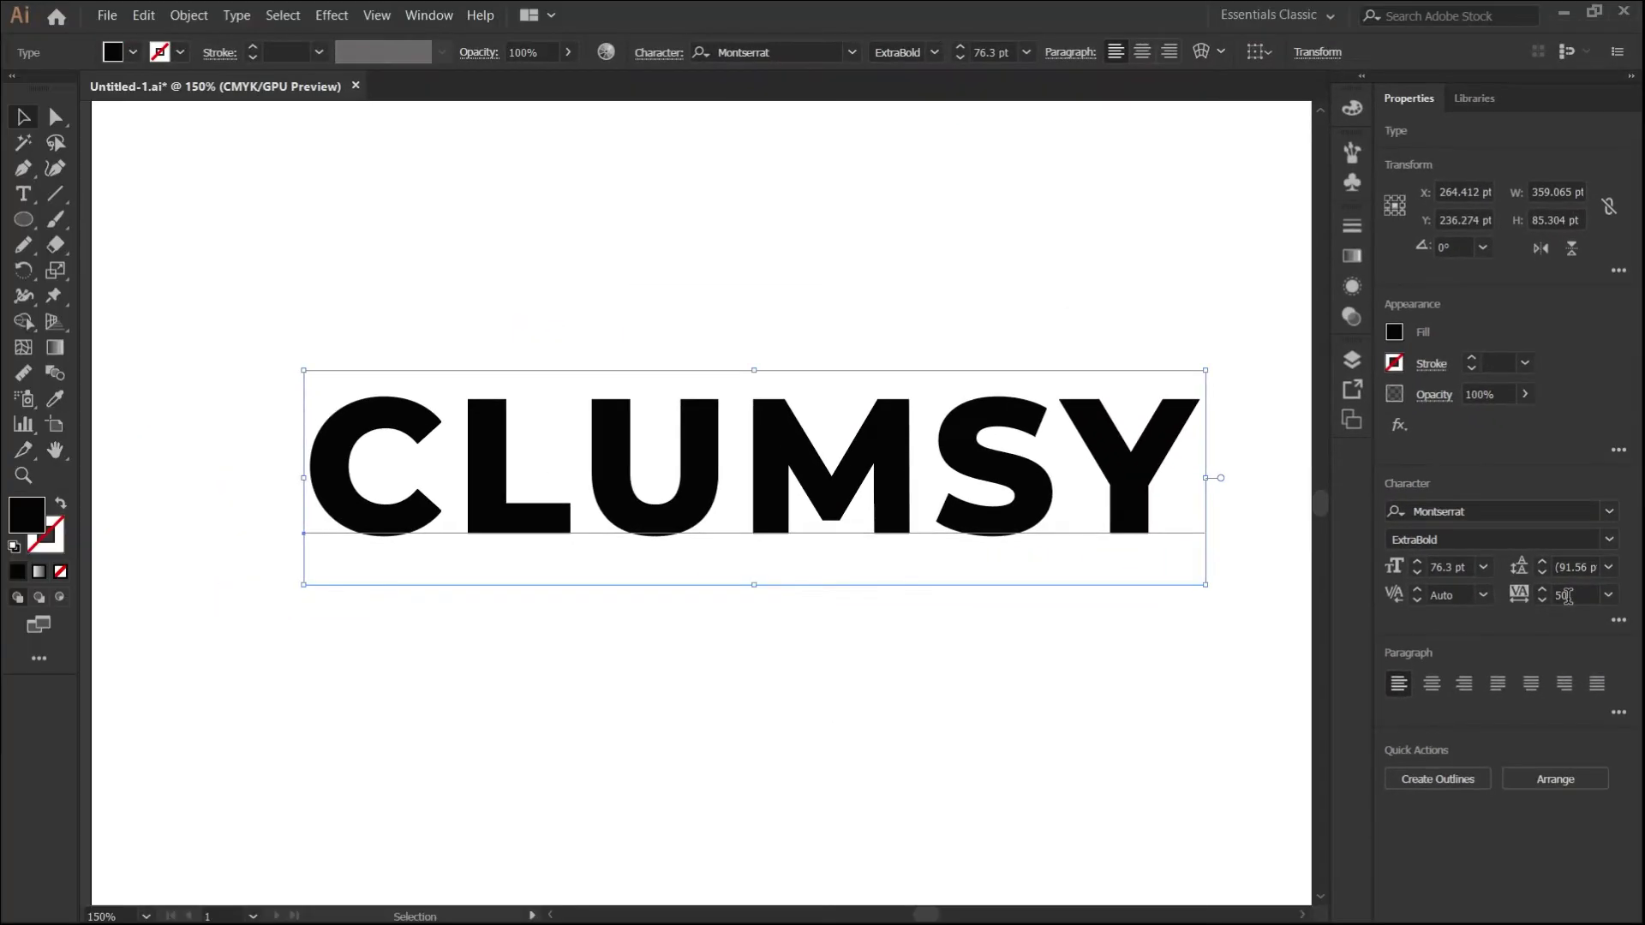
left_click(1020, 608)
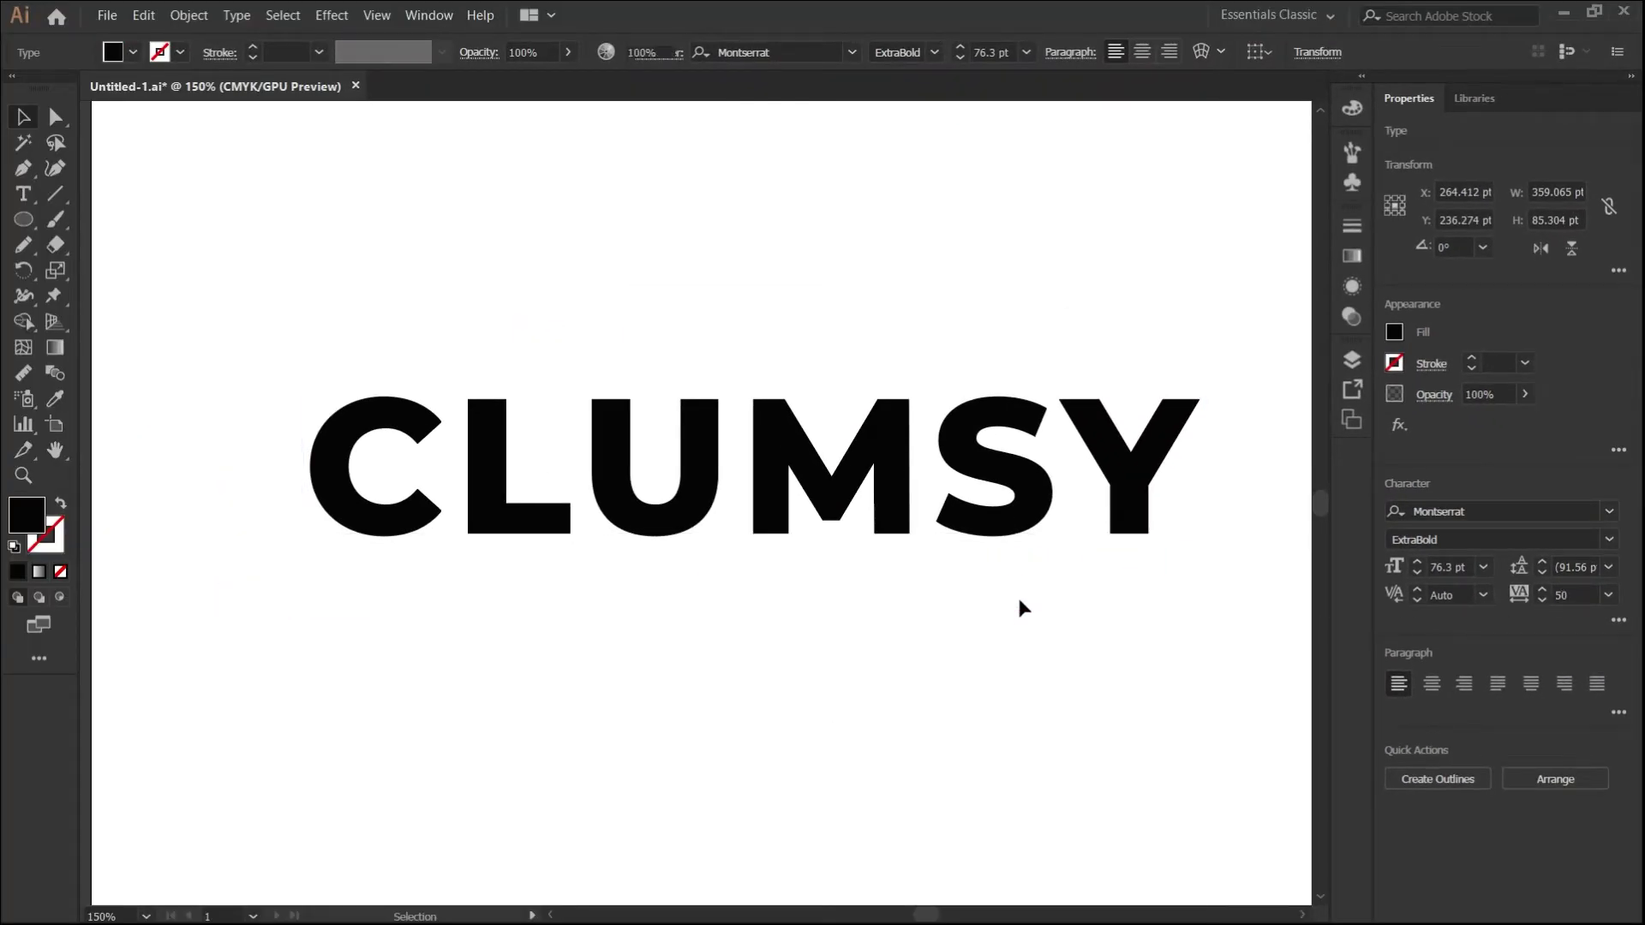
left_click_drag(1020, 547, 959, 545)
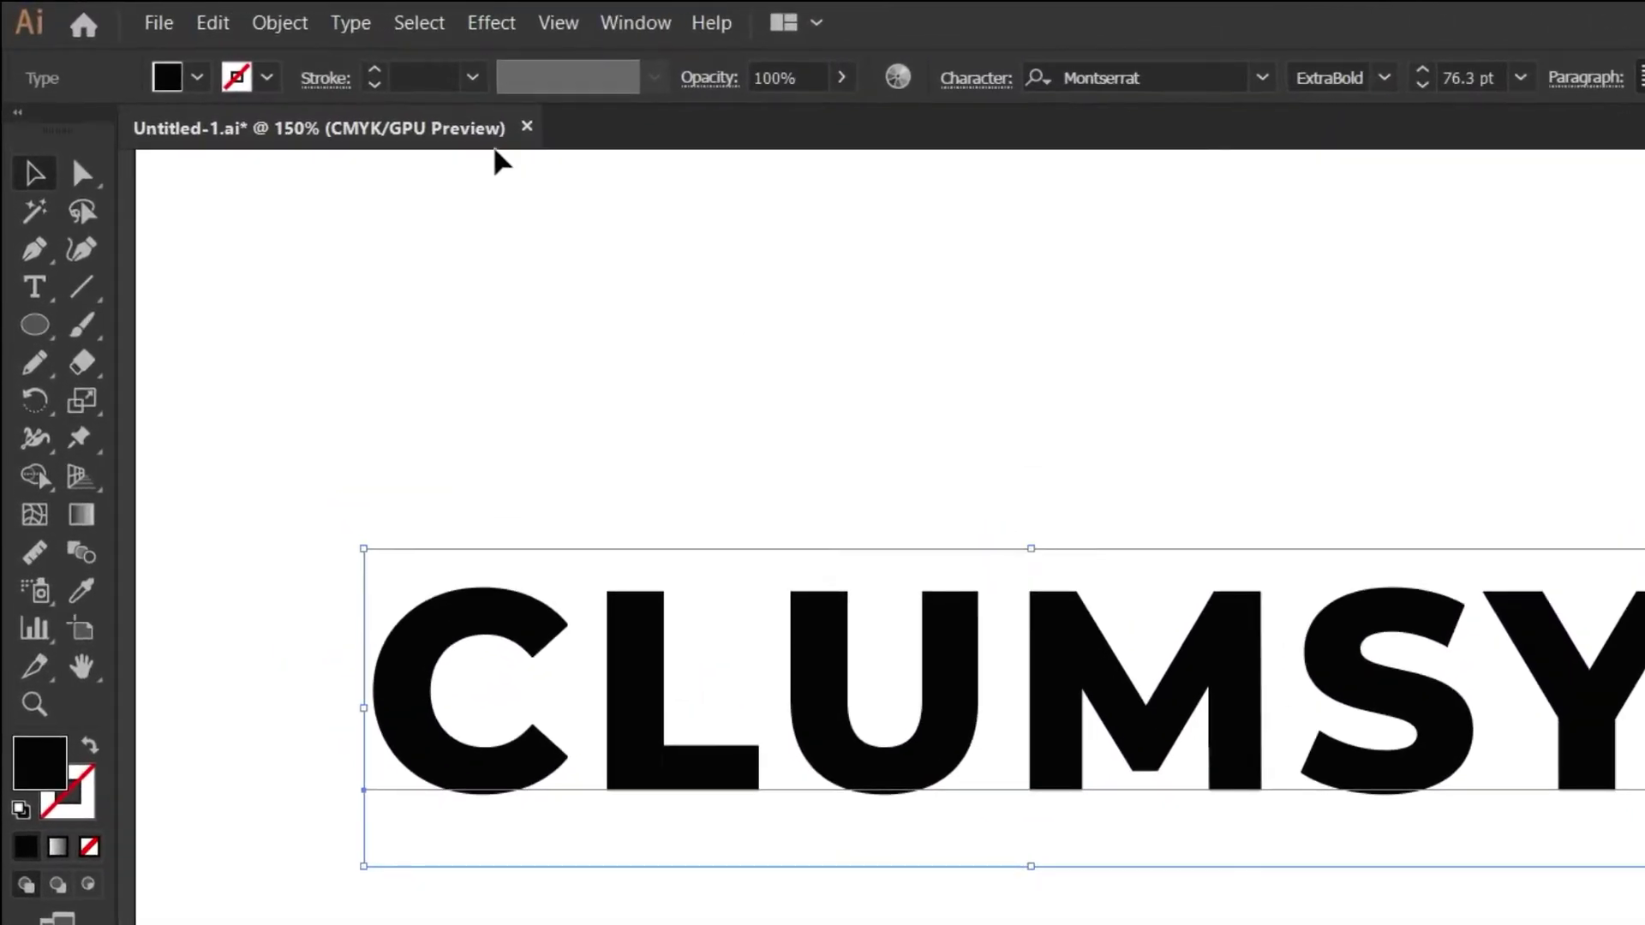
Expand the CLUMSY text with Object and Fill checked into letter shapes.
left_click(293, 30)
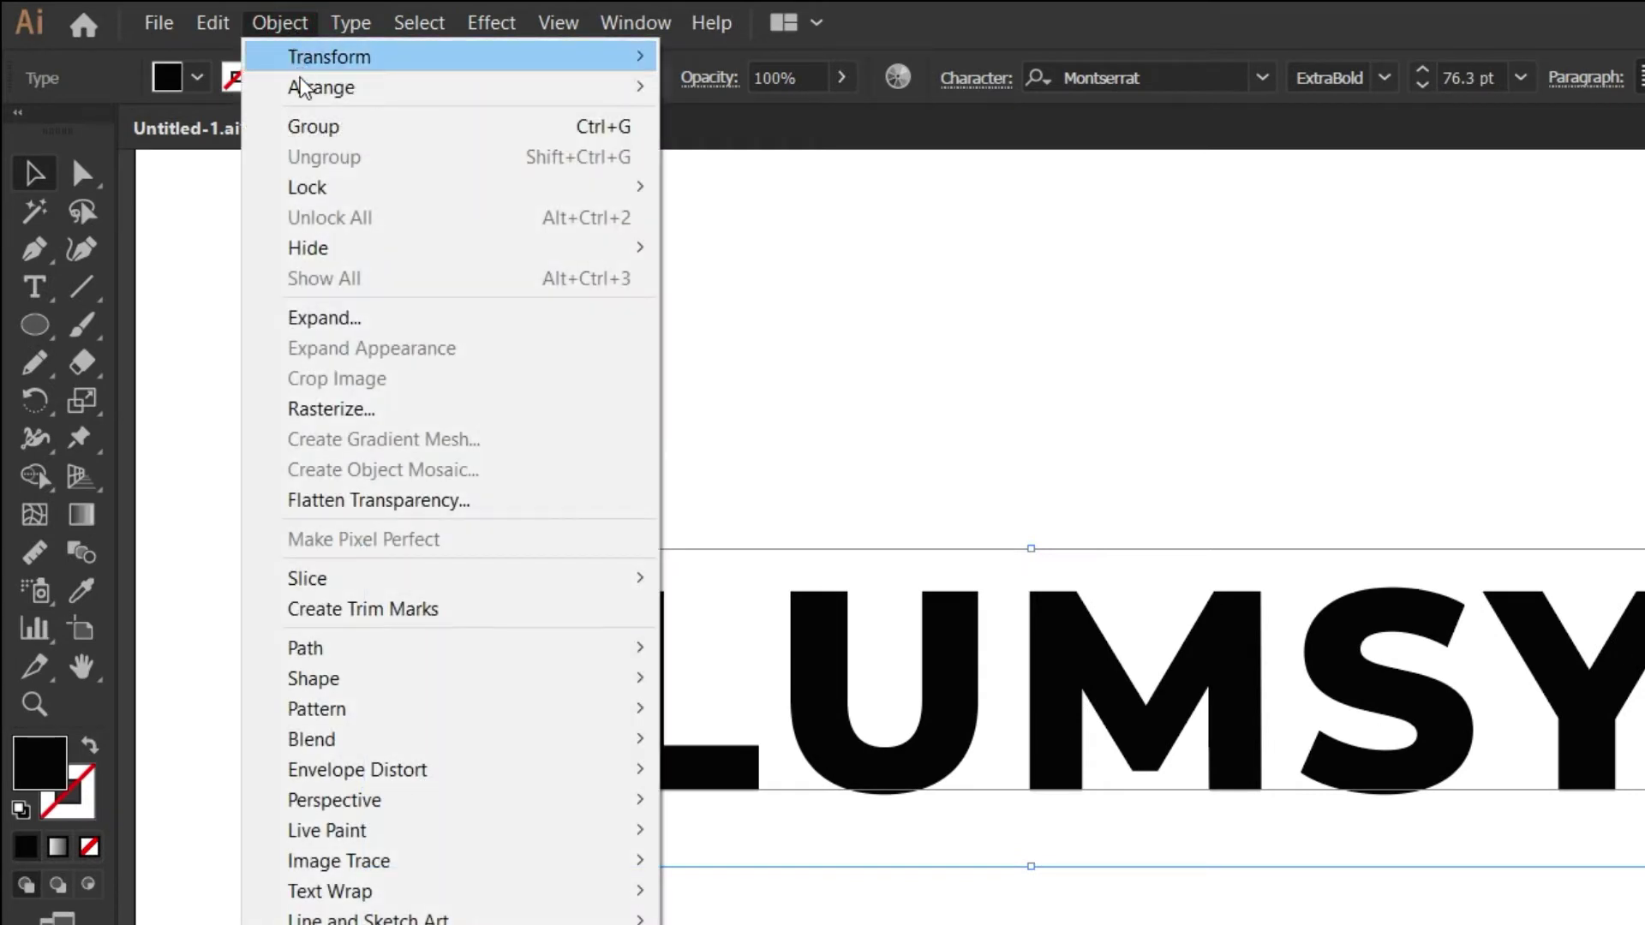
left_click(332, 322)
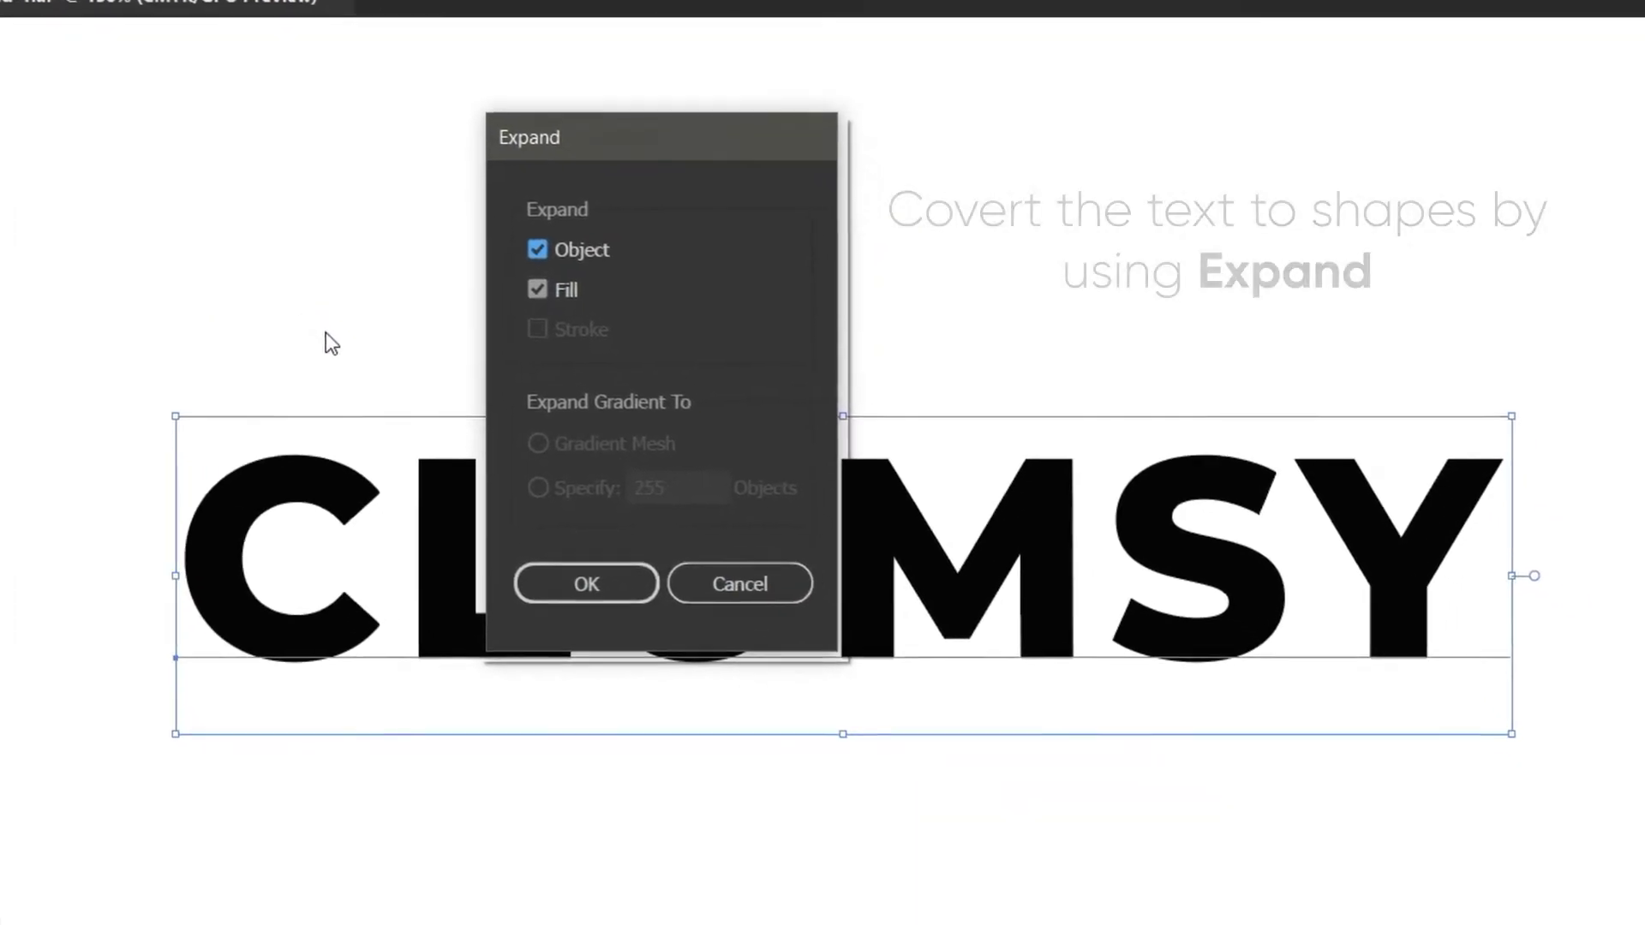
left_click(569, 589)
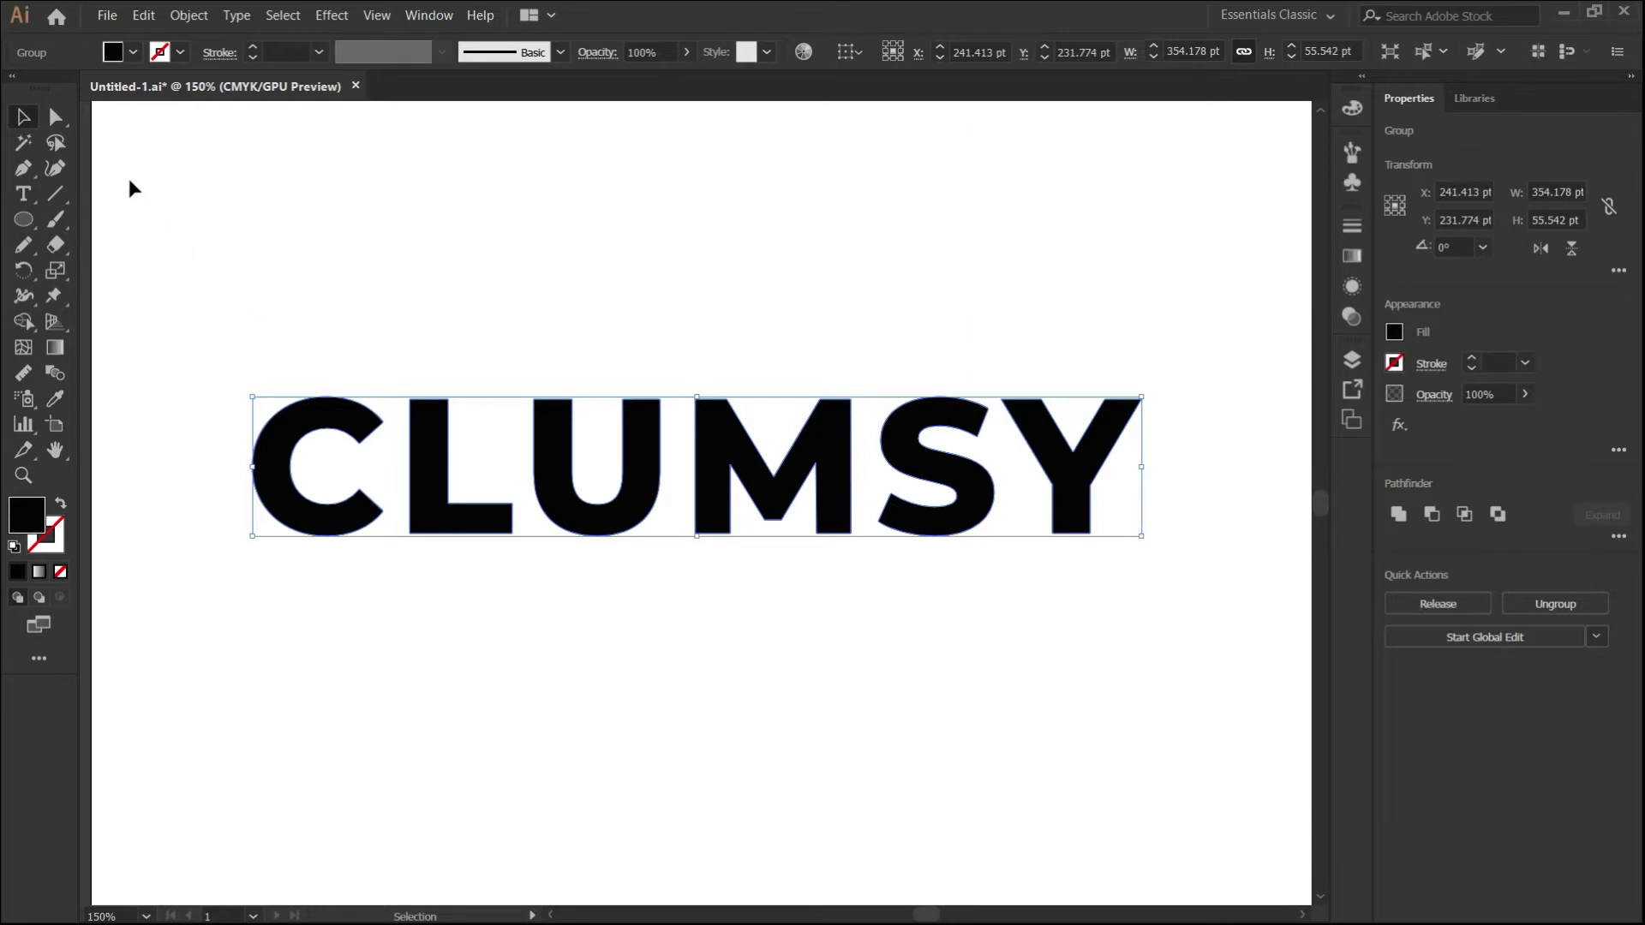
Drag a corner widget inward to round every corner of the CLUMSY letters.
left_click(56, 117)
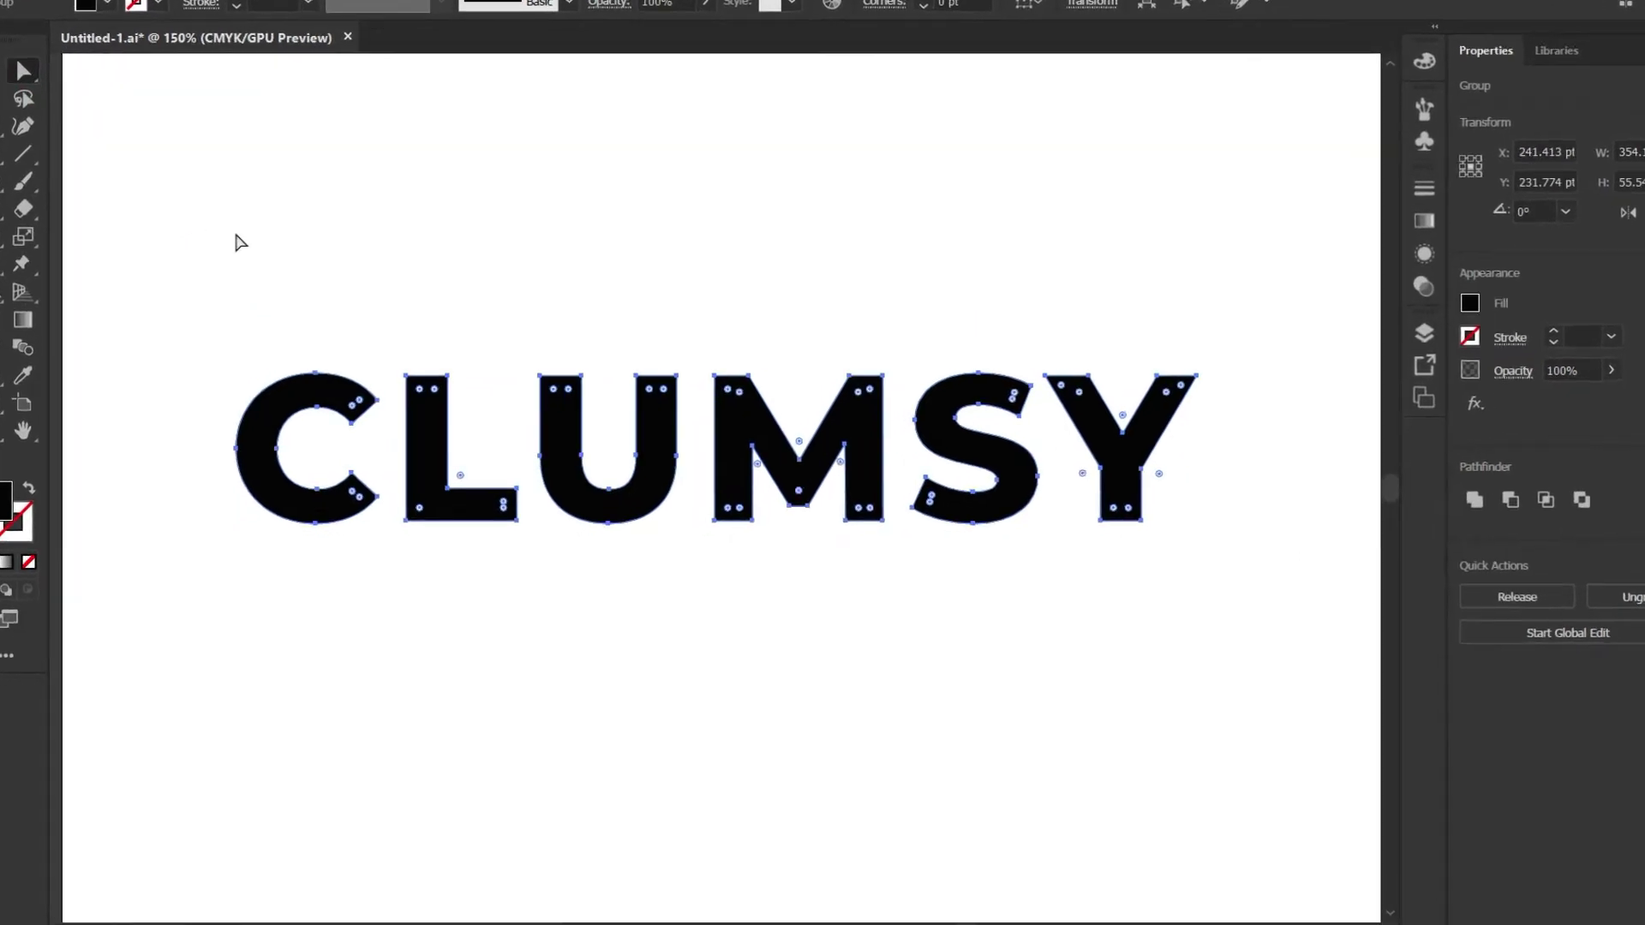
left_click_drag(344, 345, 343, 335)
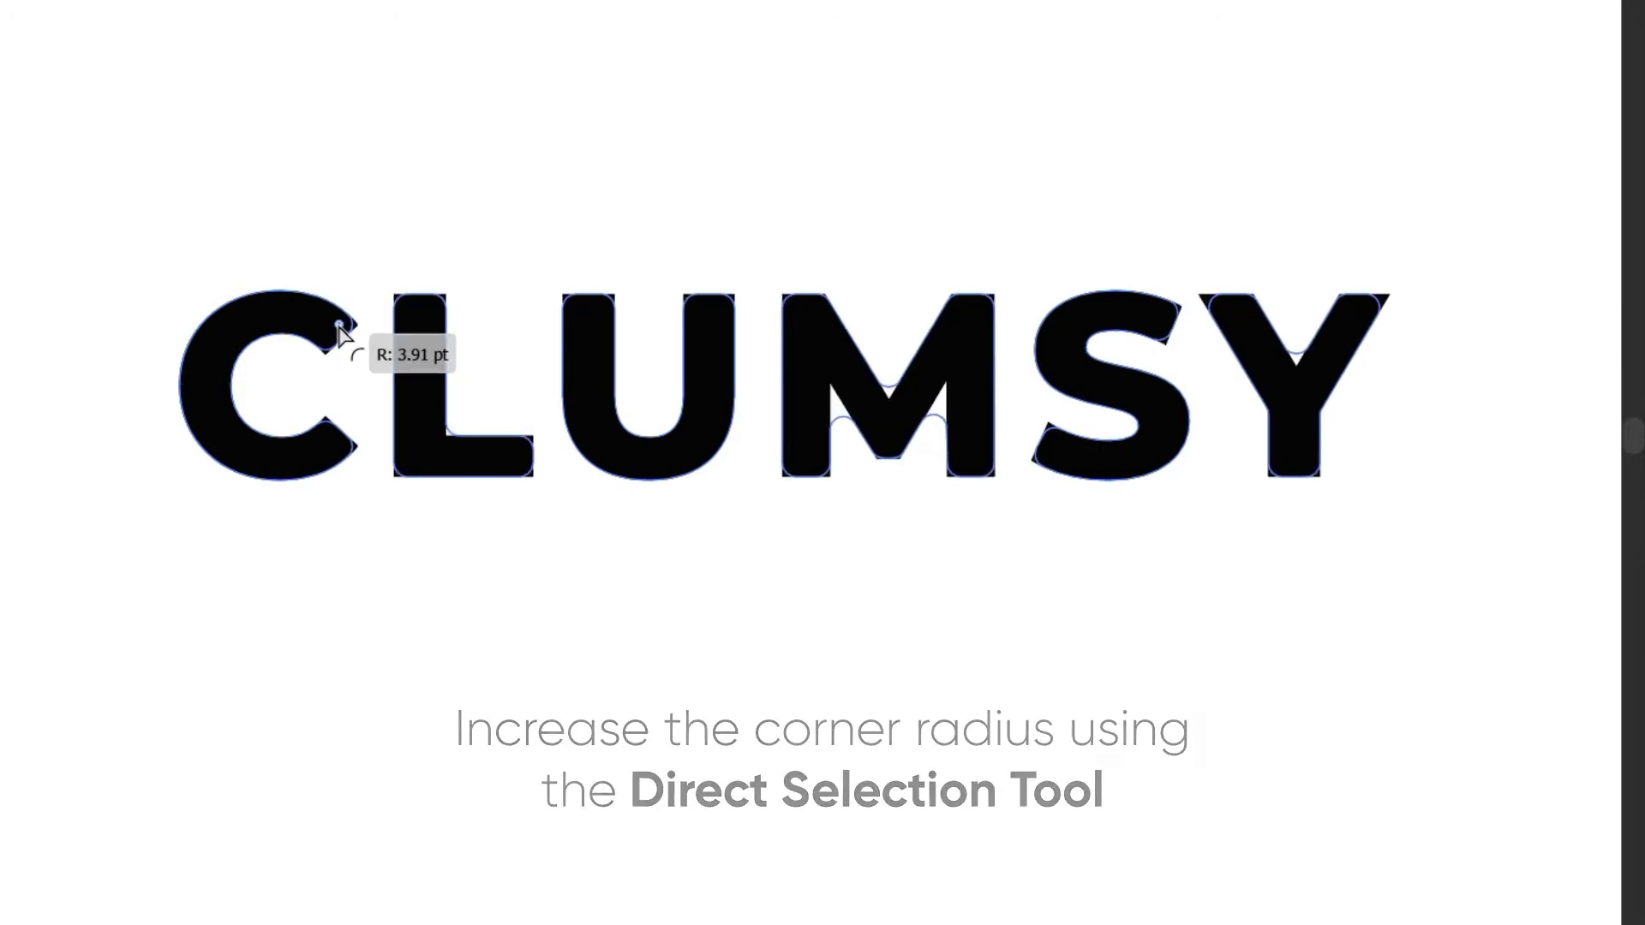
left_click_drag(343, 336, 343, 334)
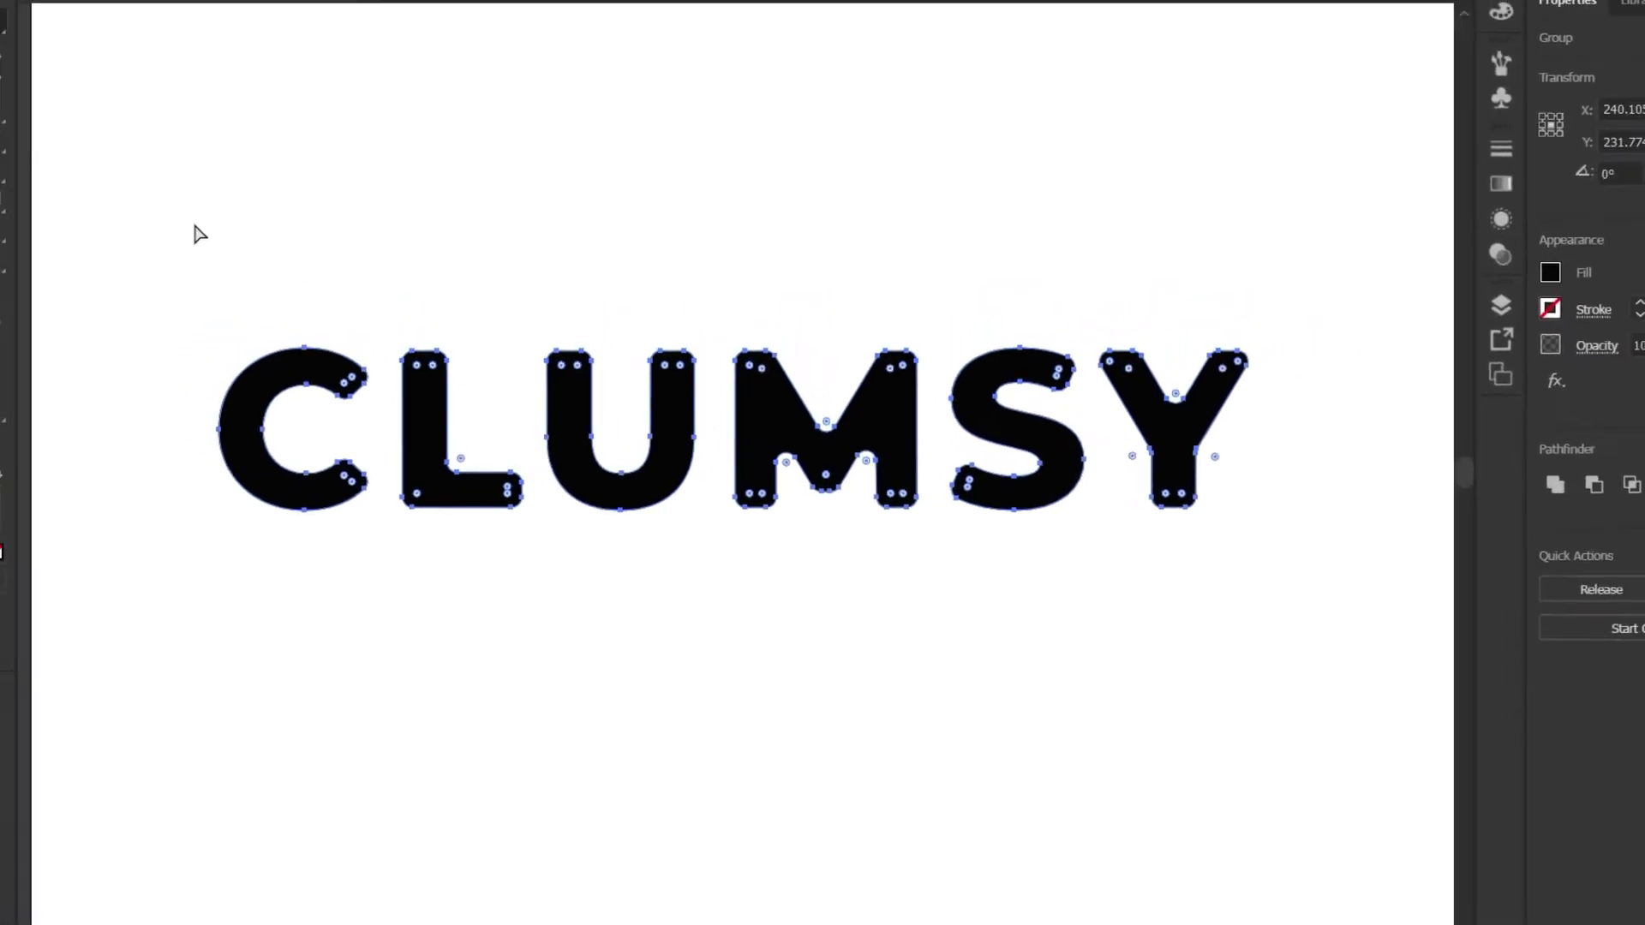
left_click(25, 120)
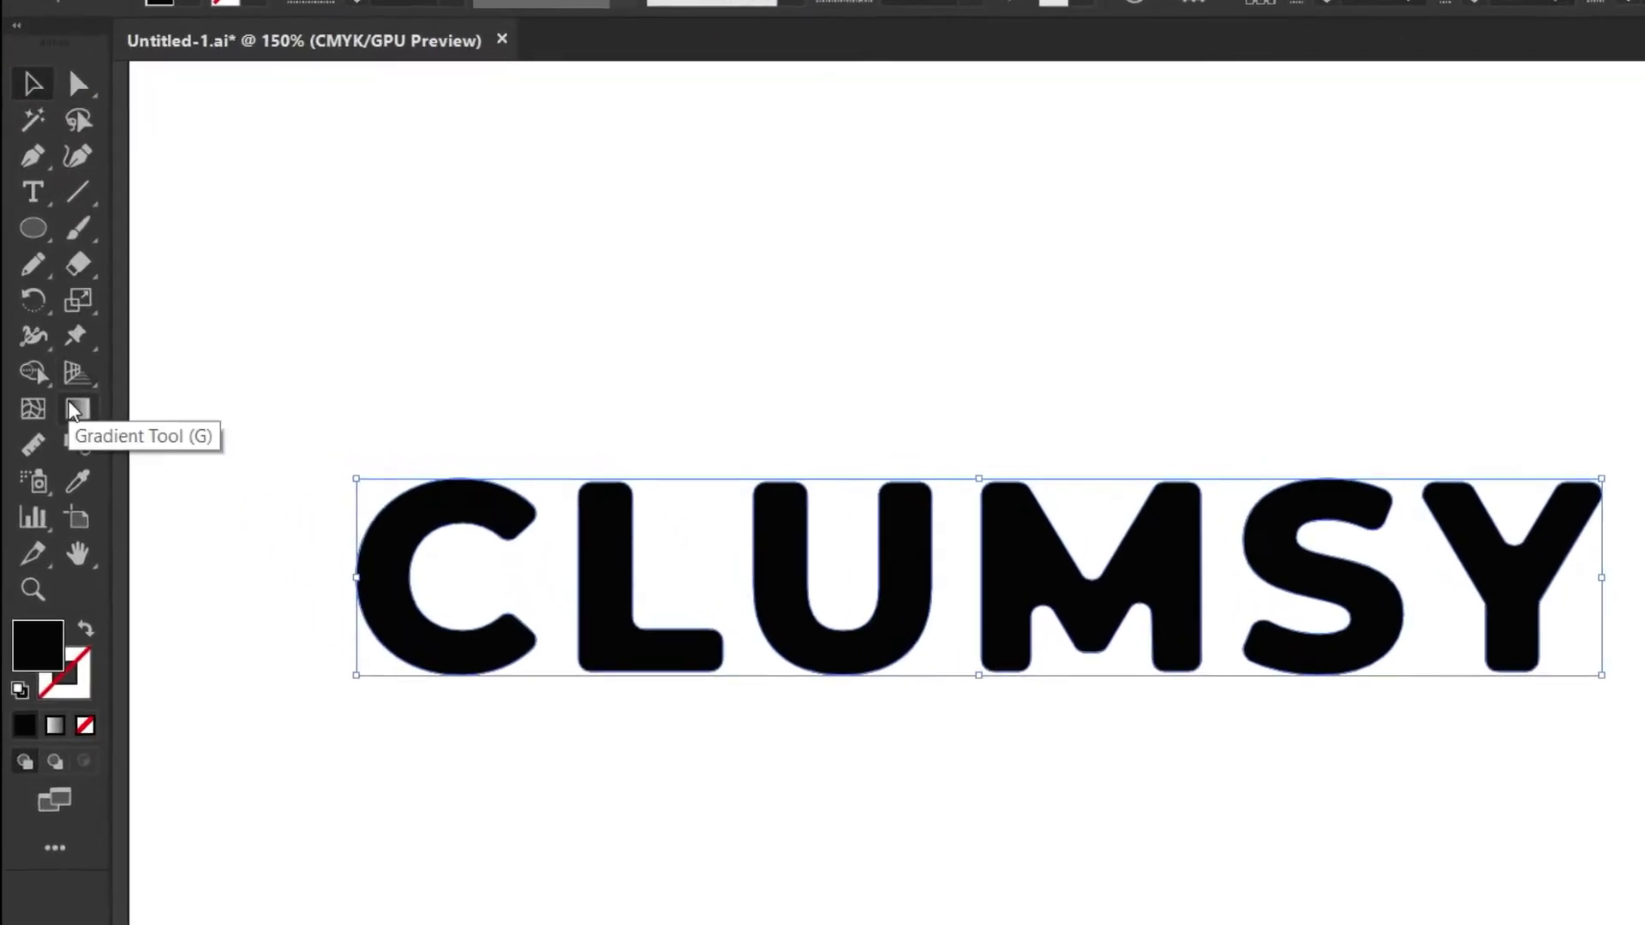
left_click(88, 448)
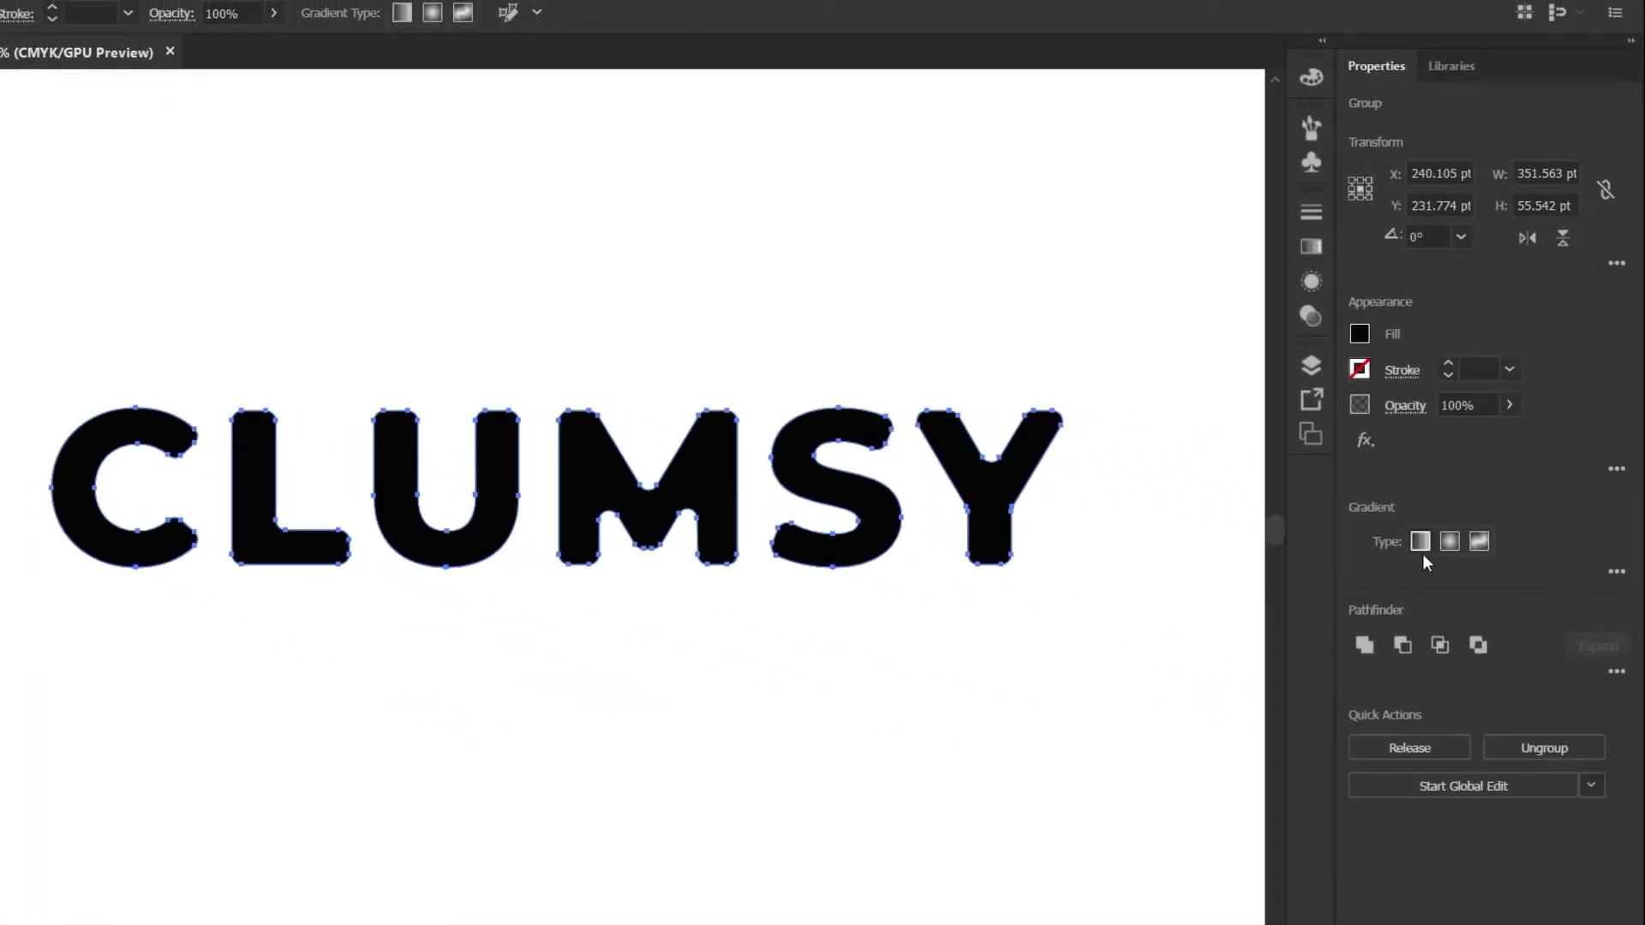
Fill the letters with a linear gradient running vertically top to bottom.
left_click(1422, 553)
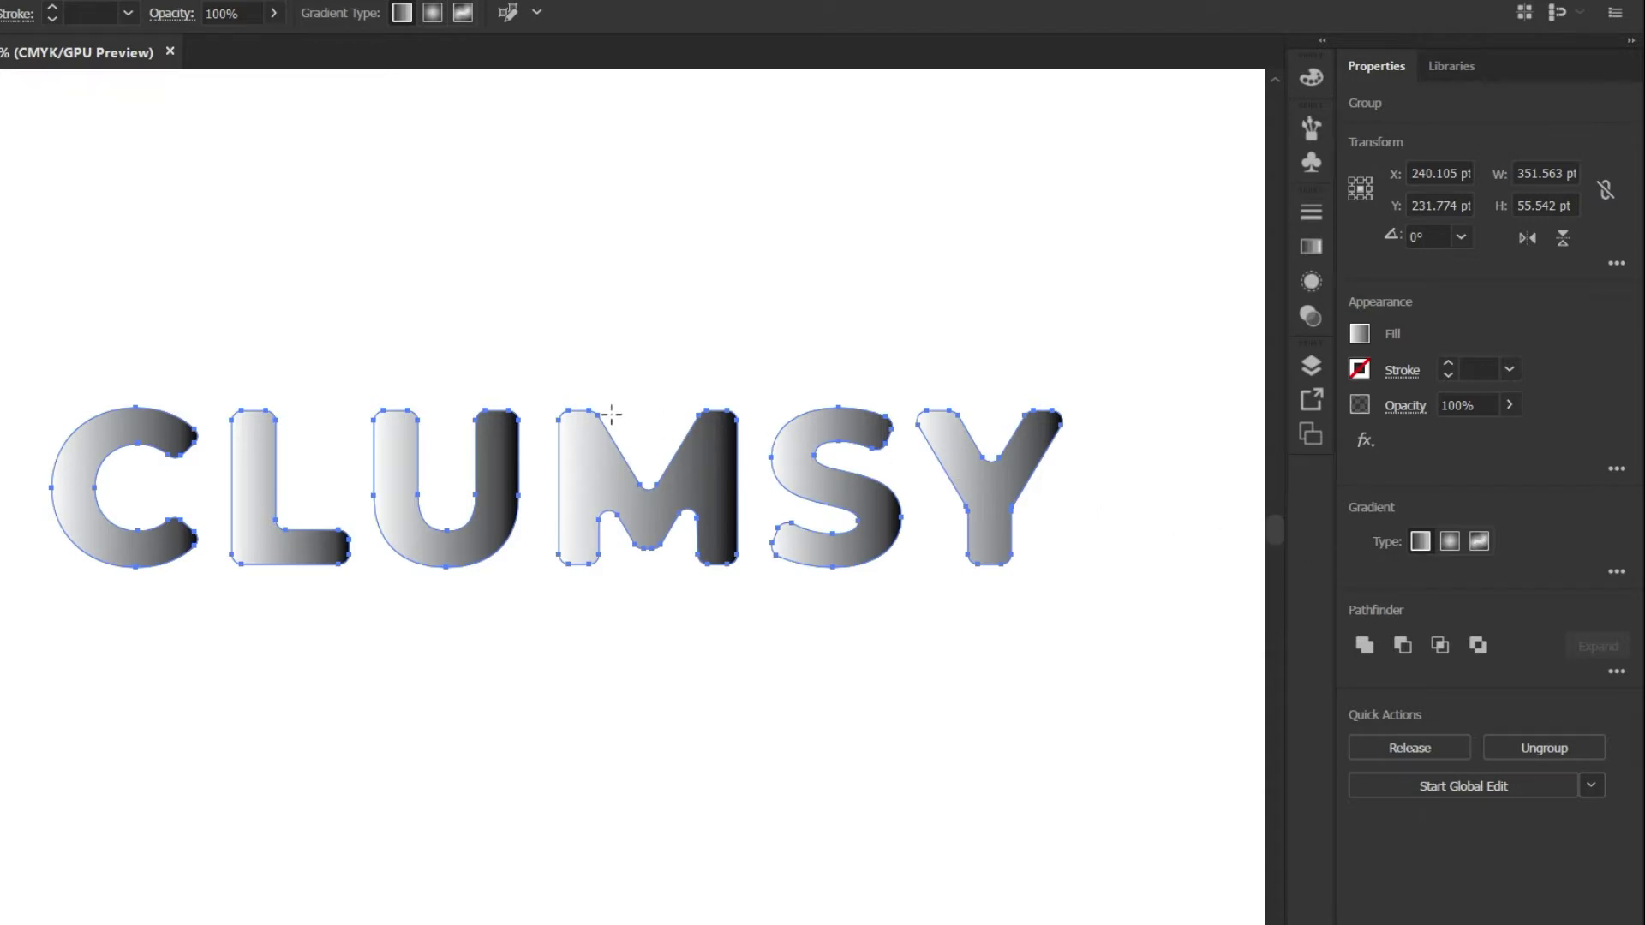
left_click_drag(549, 407, 555, 595)
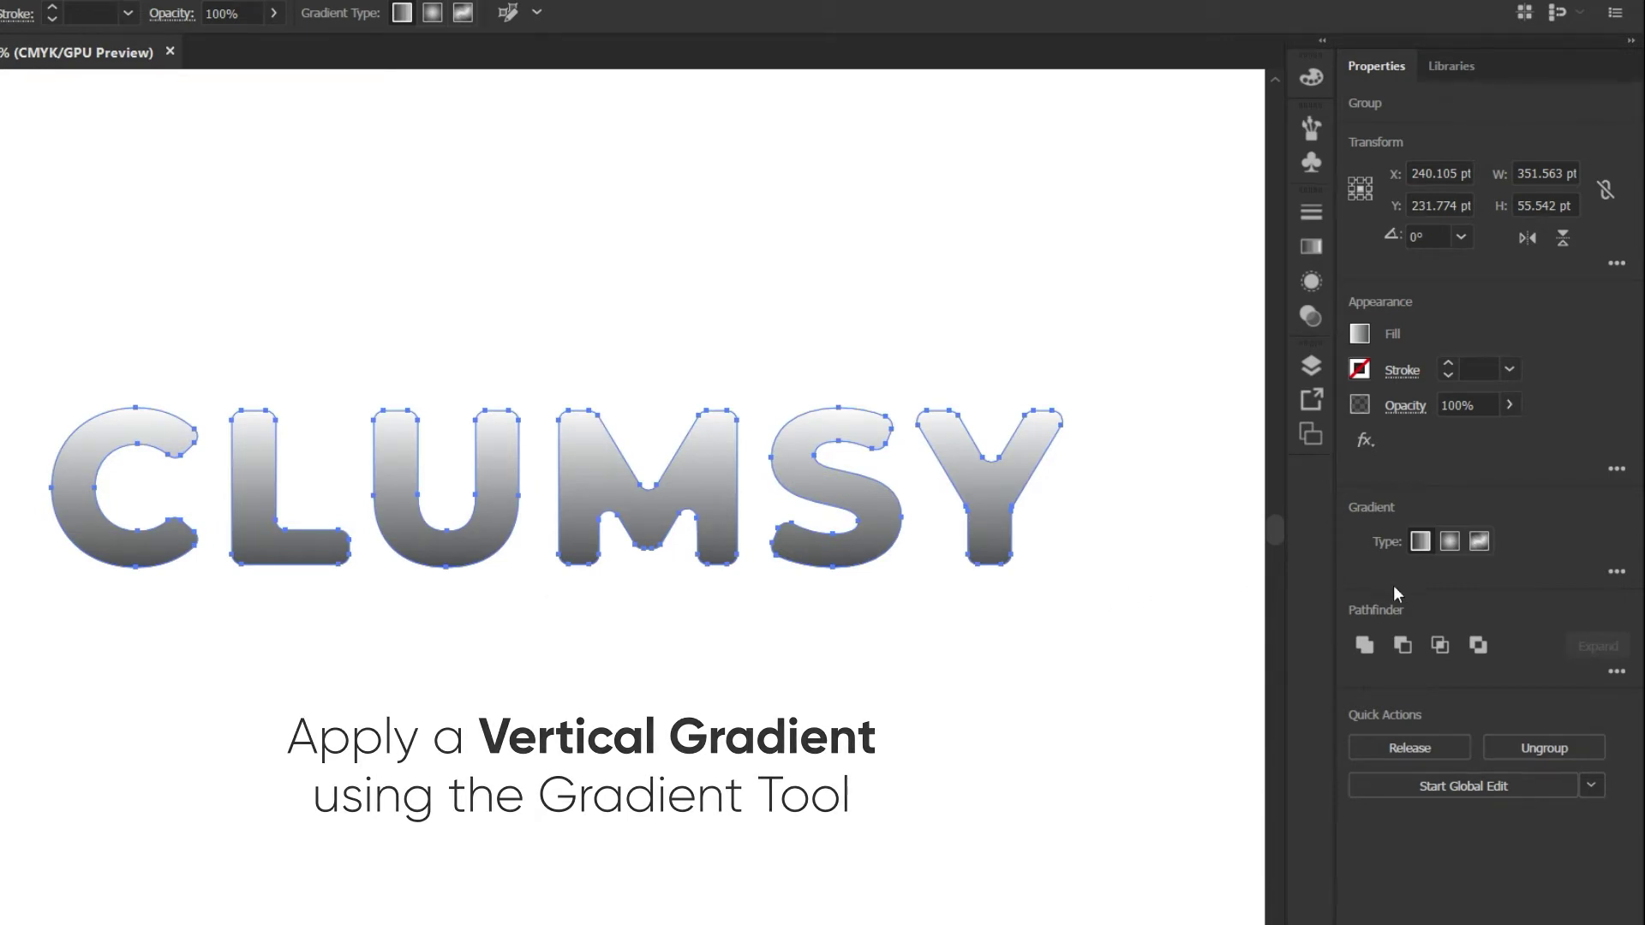
left_click(1616, 571)
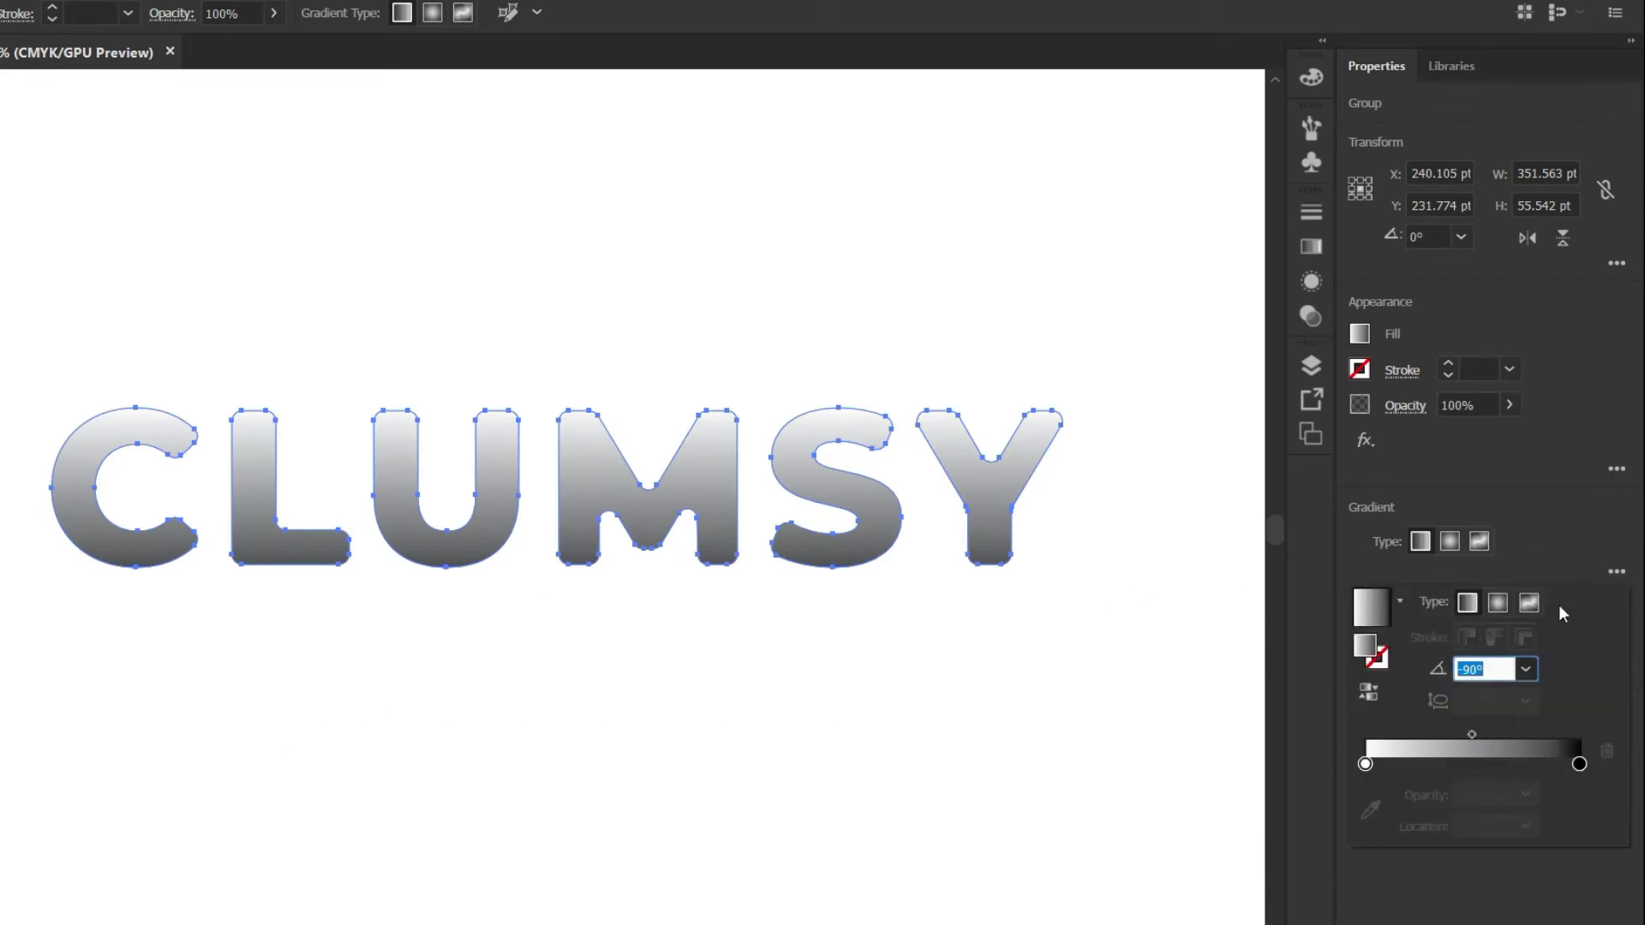
Set the gradient's left and right stops to pink and magenta swatches.
left_click(1366, 764)
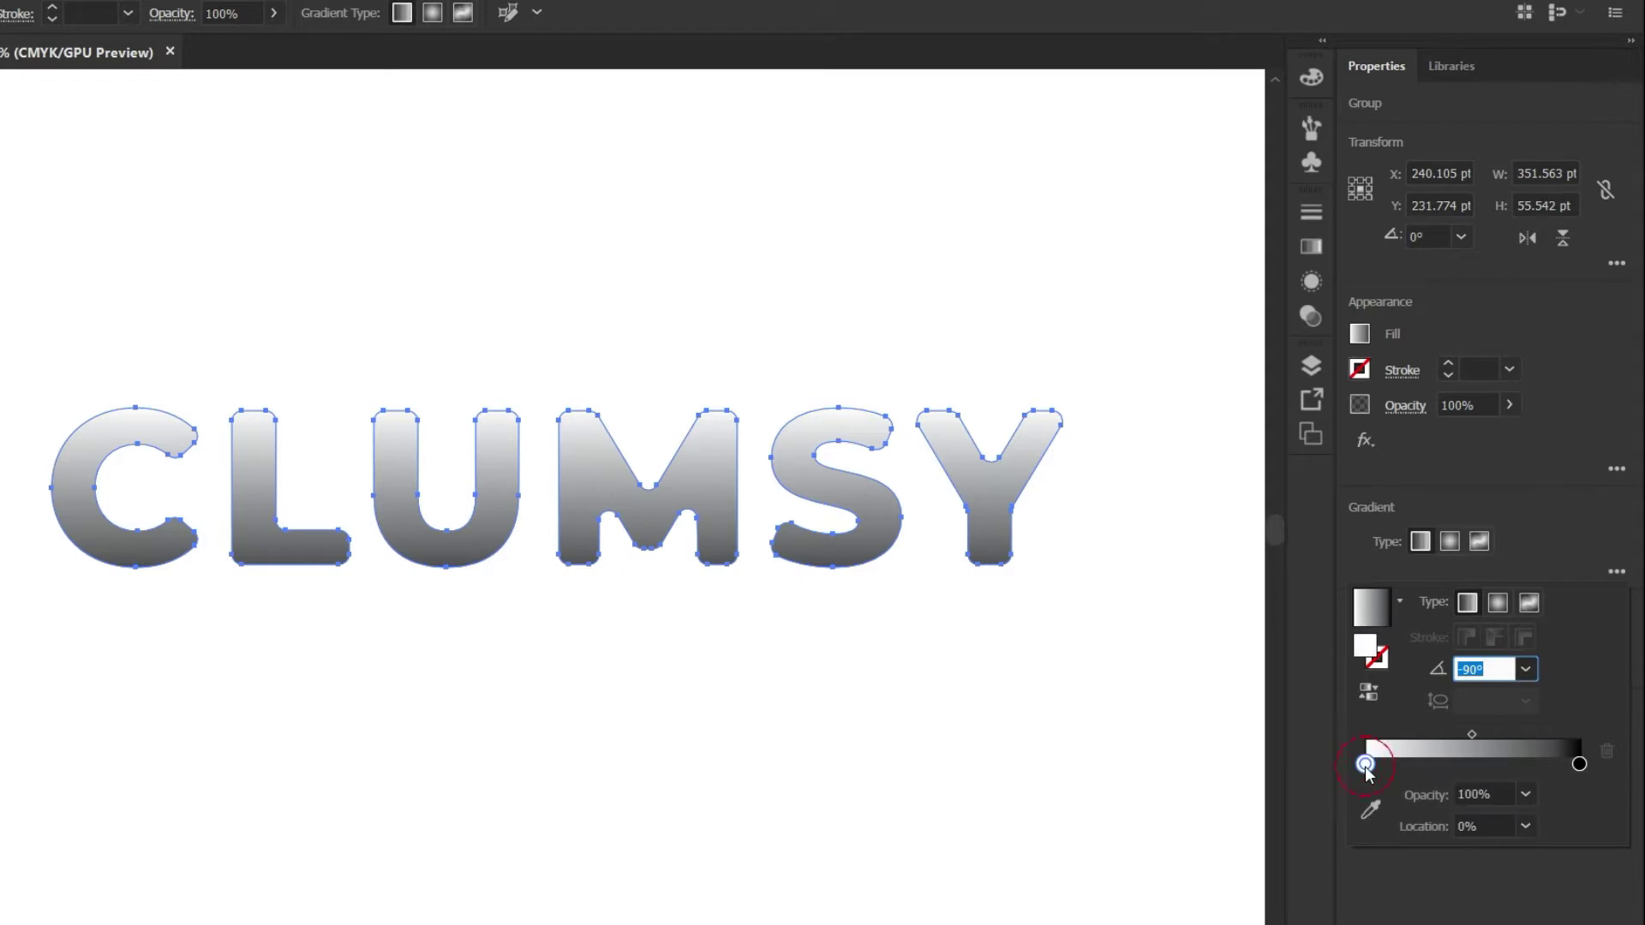
double_click(1365, 764)
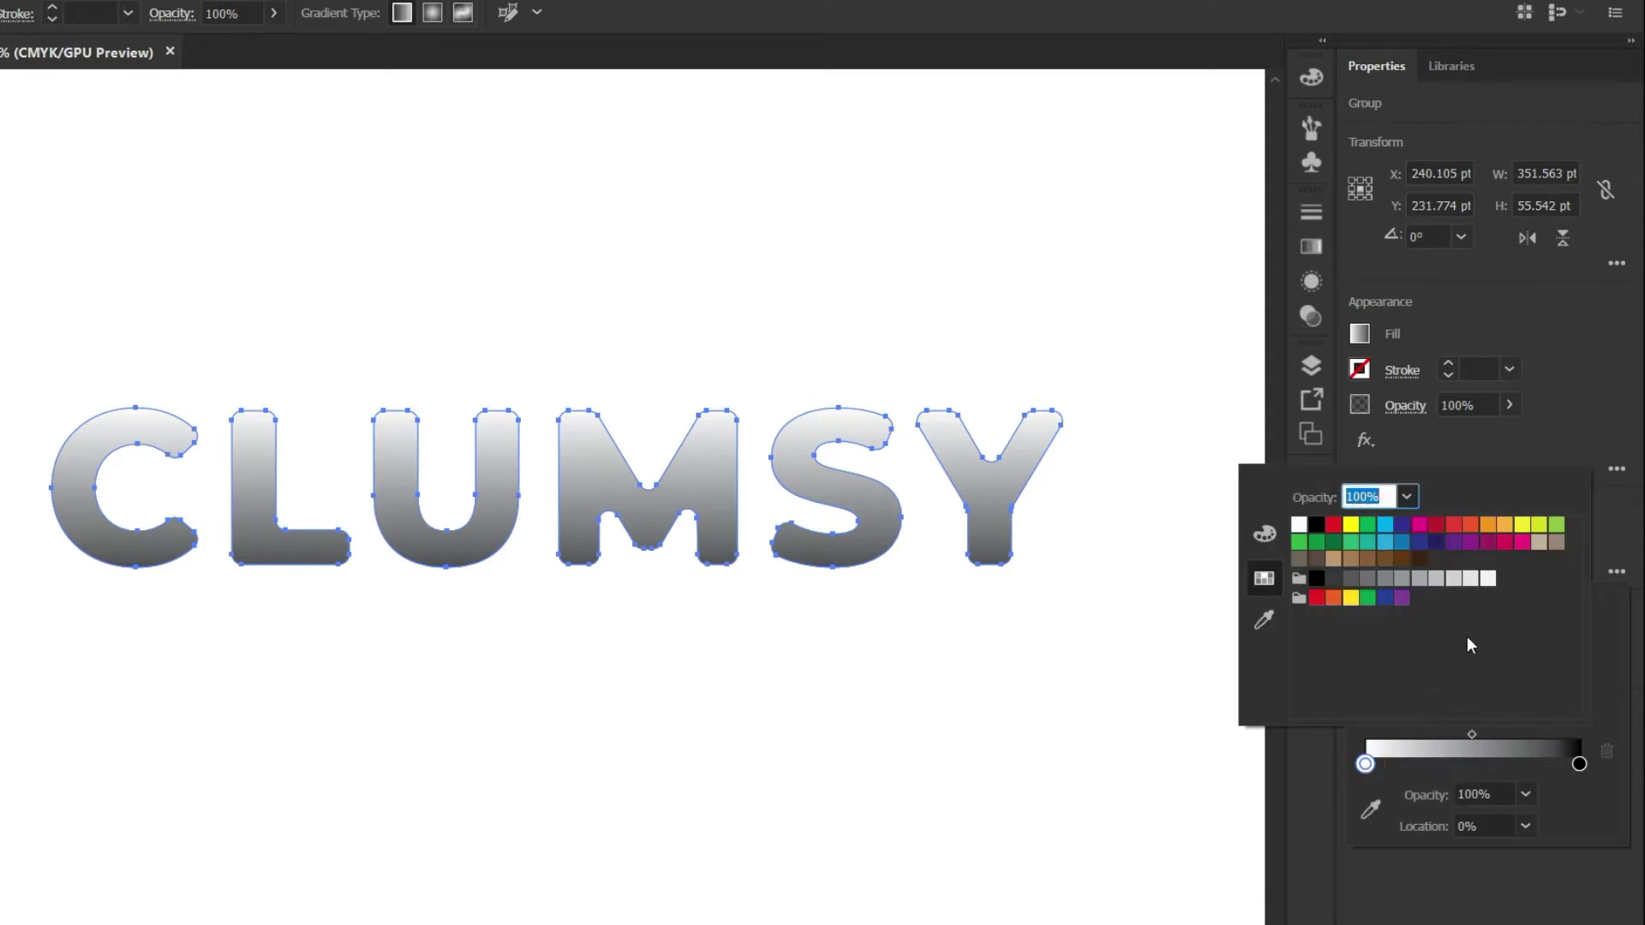
left_click(1521, 542)
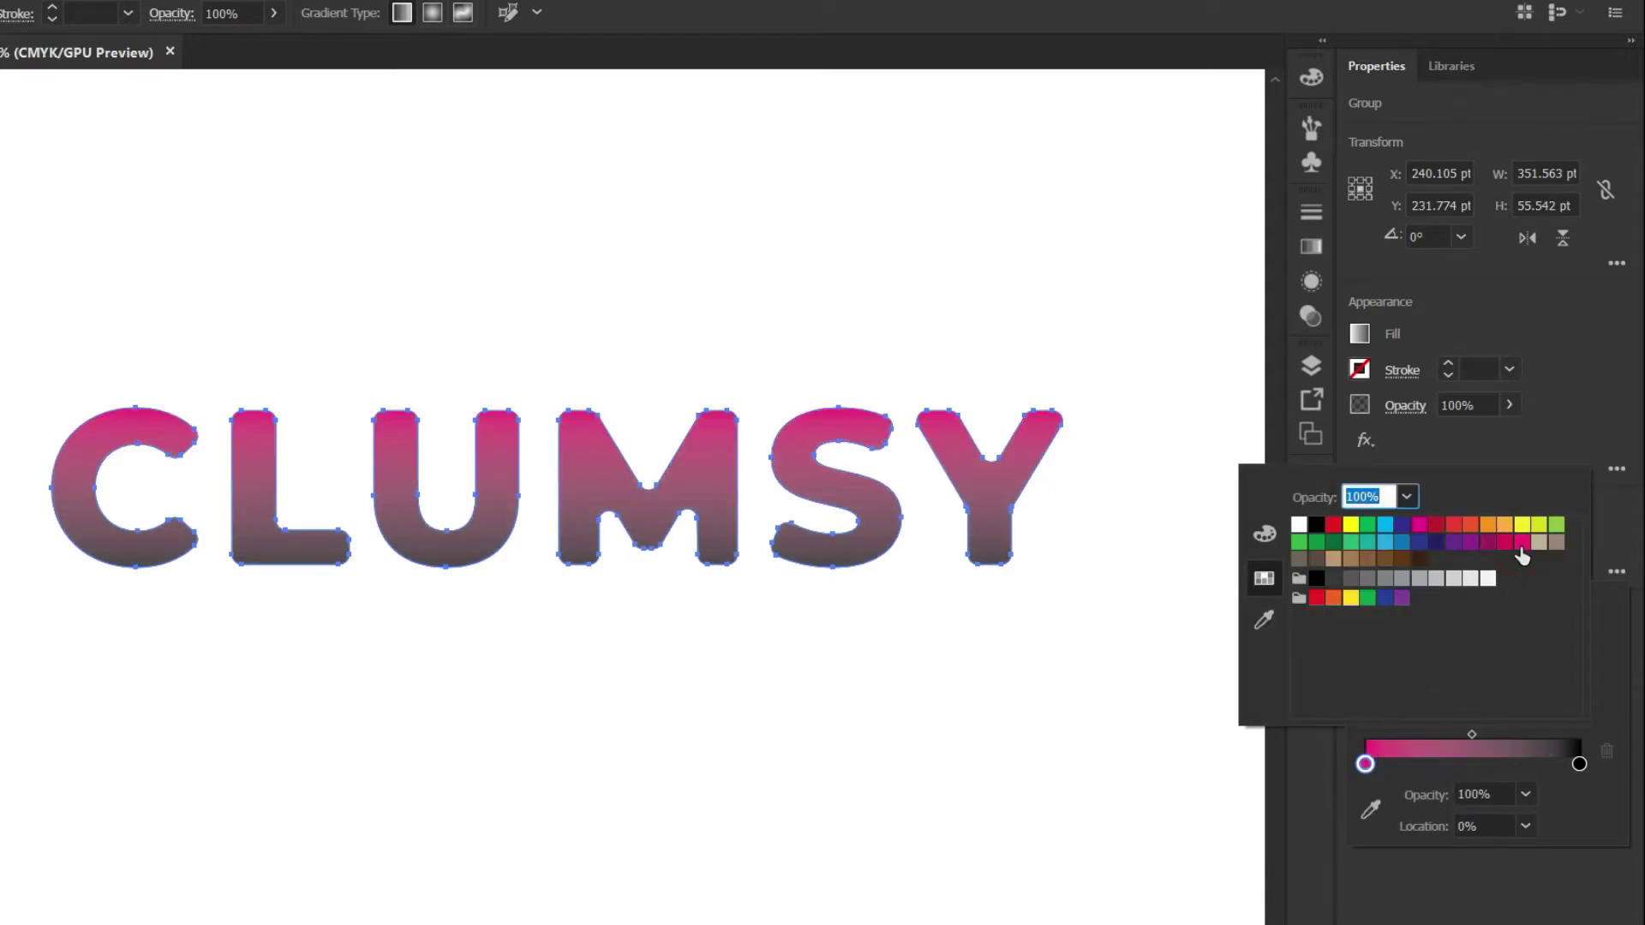
double_click(1579, 764)
left_click(1489, 543)
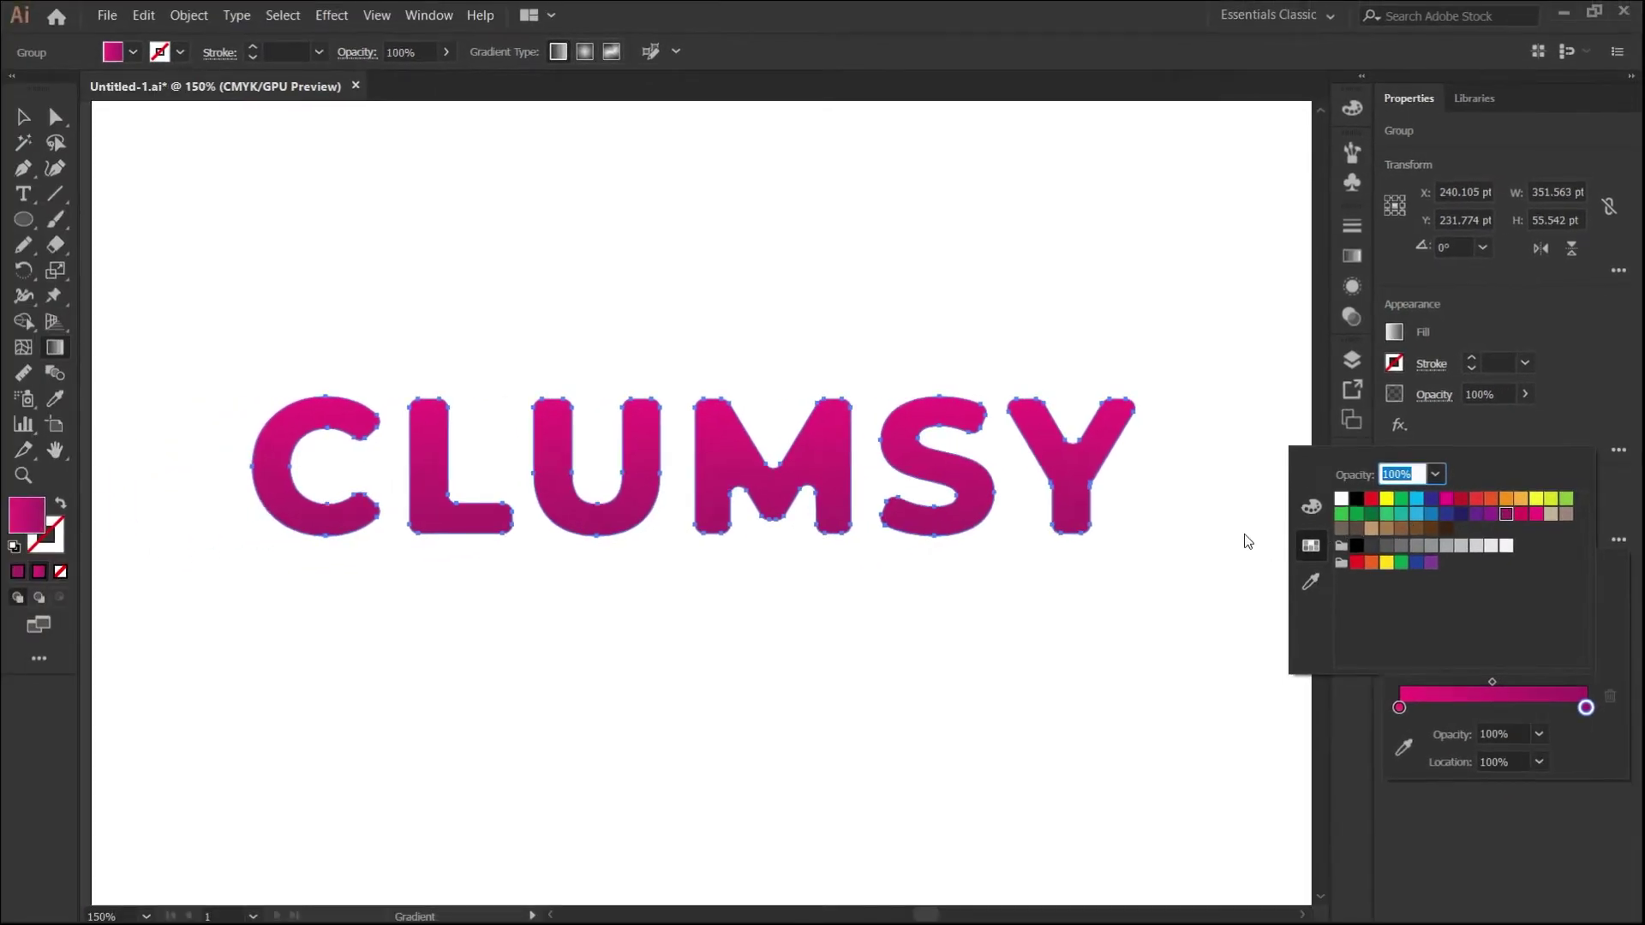
left_click(1234, 540)
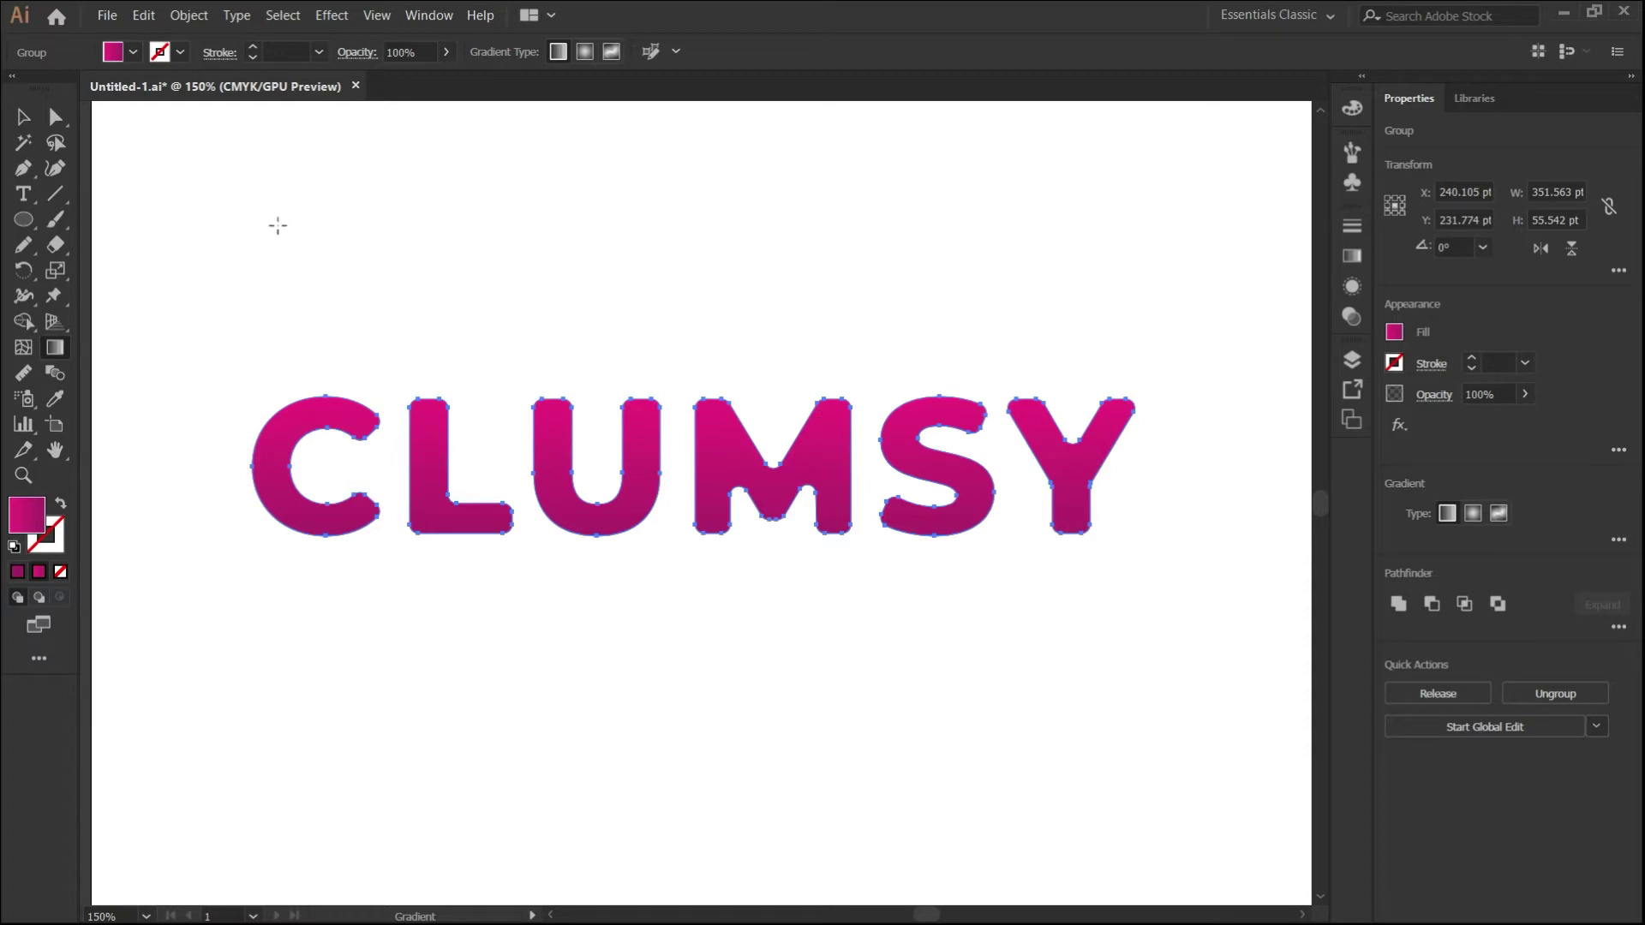
left_click(25, 119)
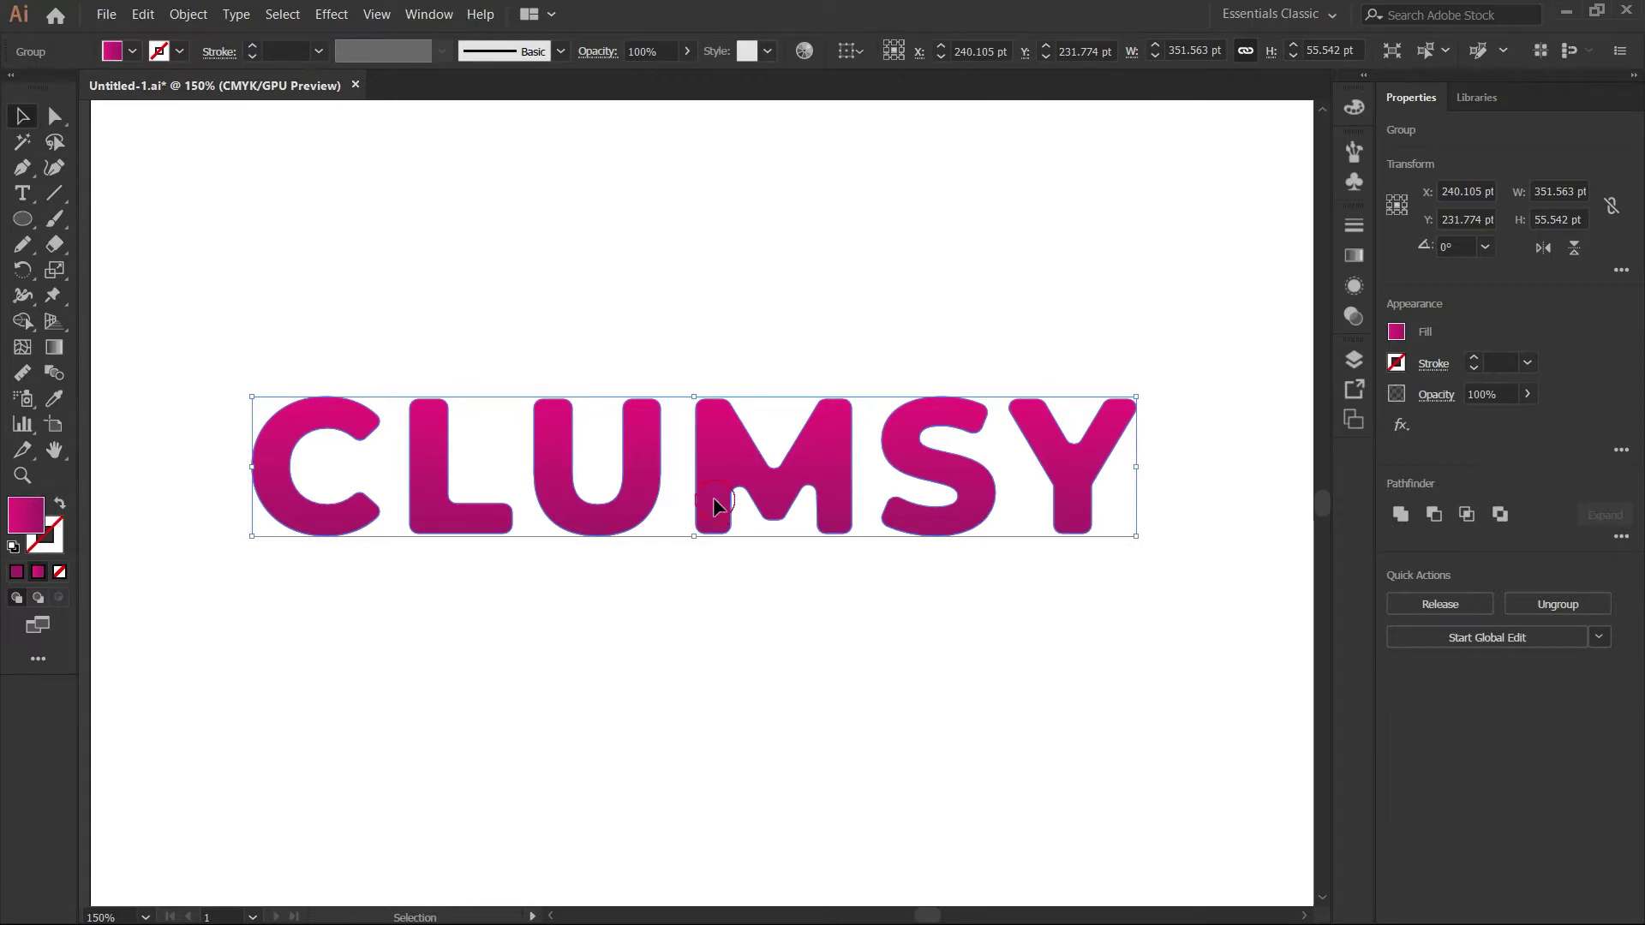
Alt-drag a duplicate of the CLUMSY letters slightly up and left.
left_click_drag(708, 500, 698, 490)
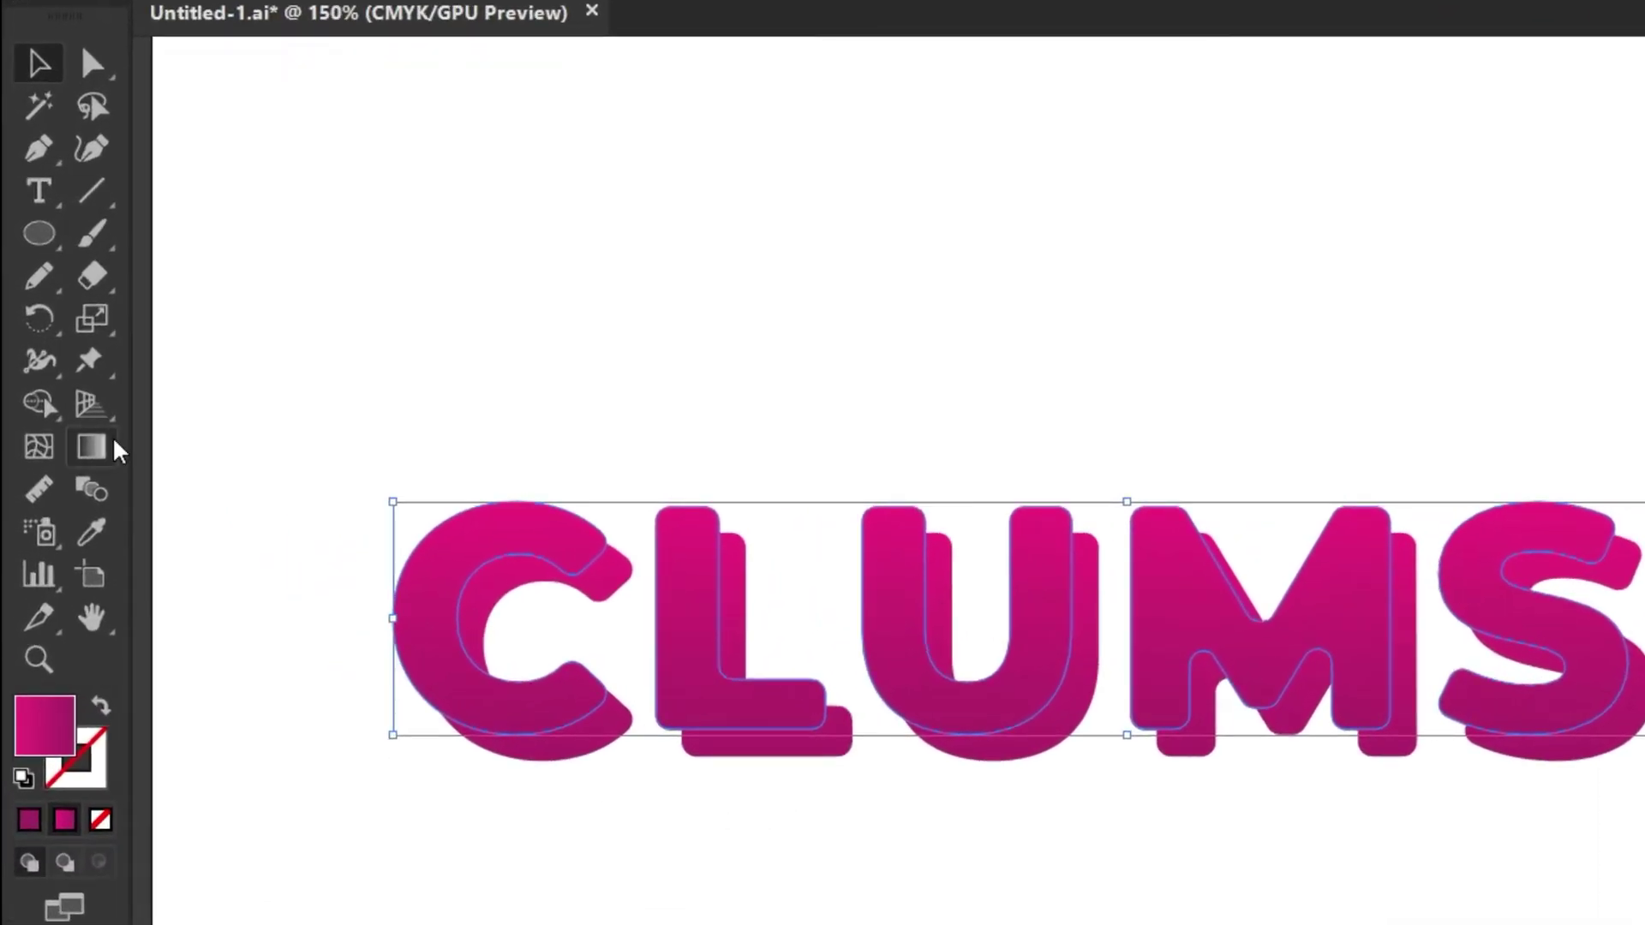
left_click(107, 434)
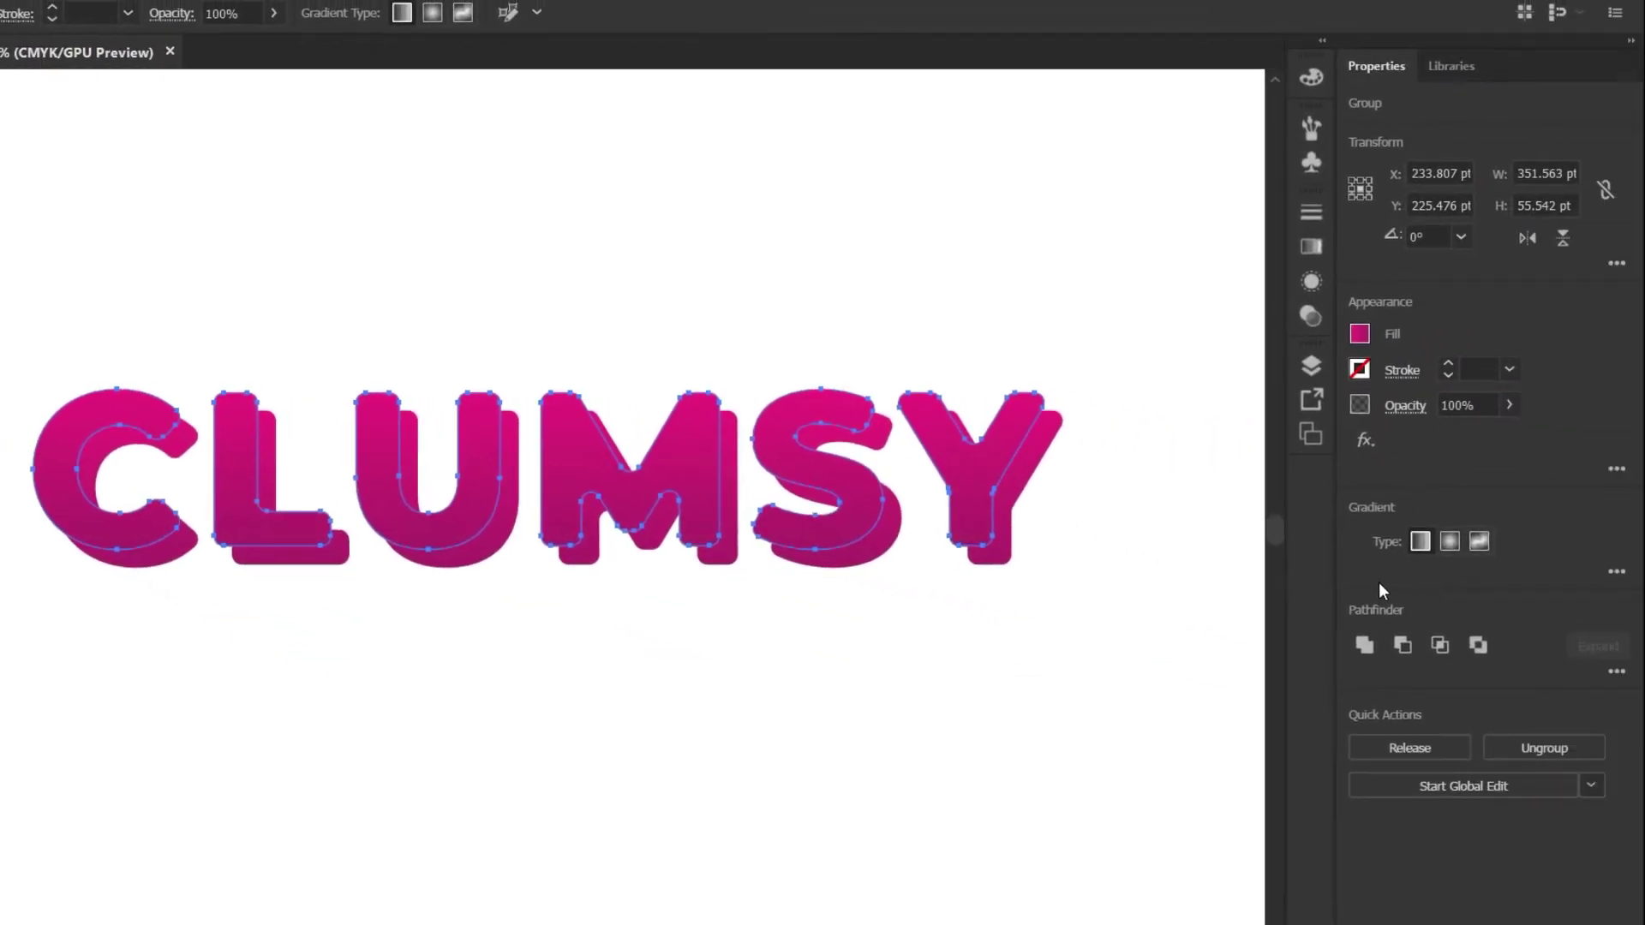
left_click(1617, 572)
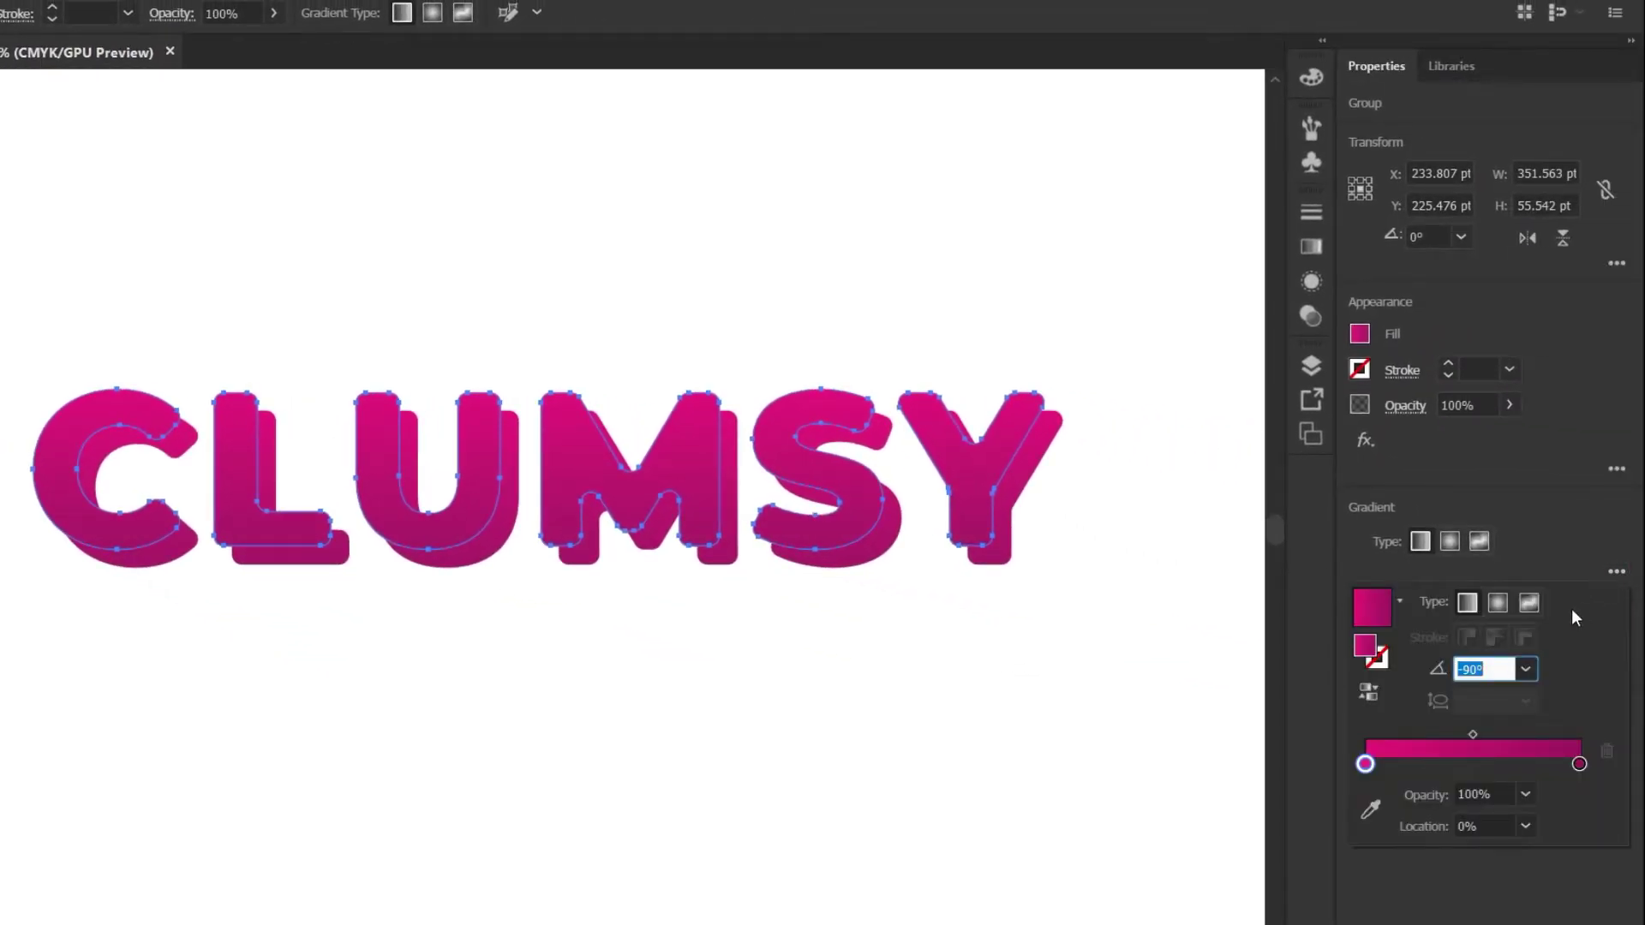
Recolour the copy with a purple-to-dark-blue gradient and send it behind the pink letters.
double_click(1366, 765)
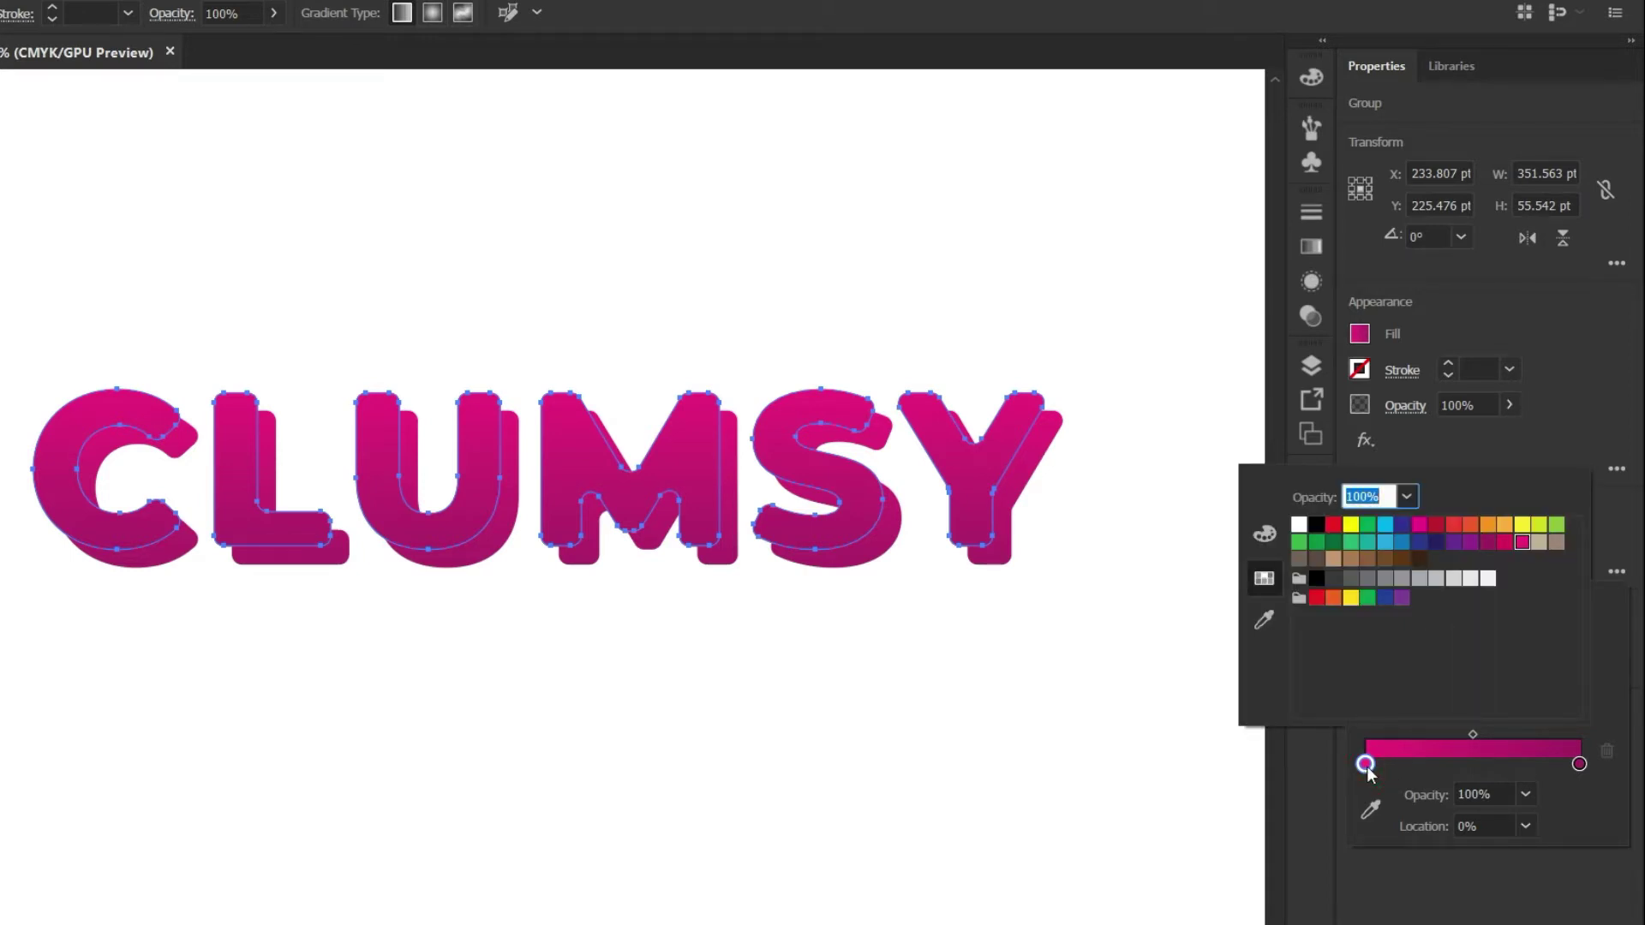
left_click(1469, 543)
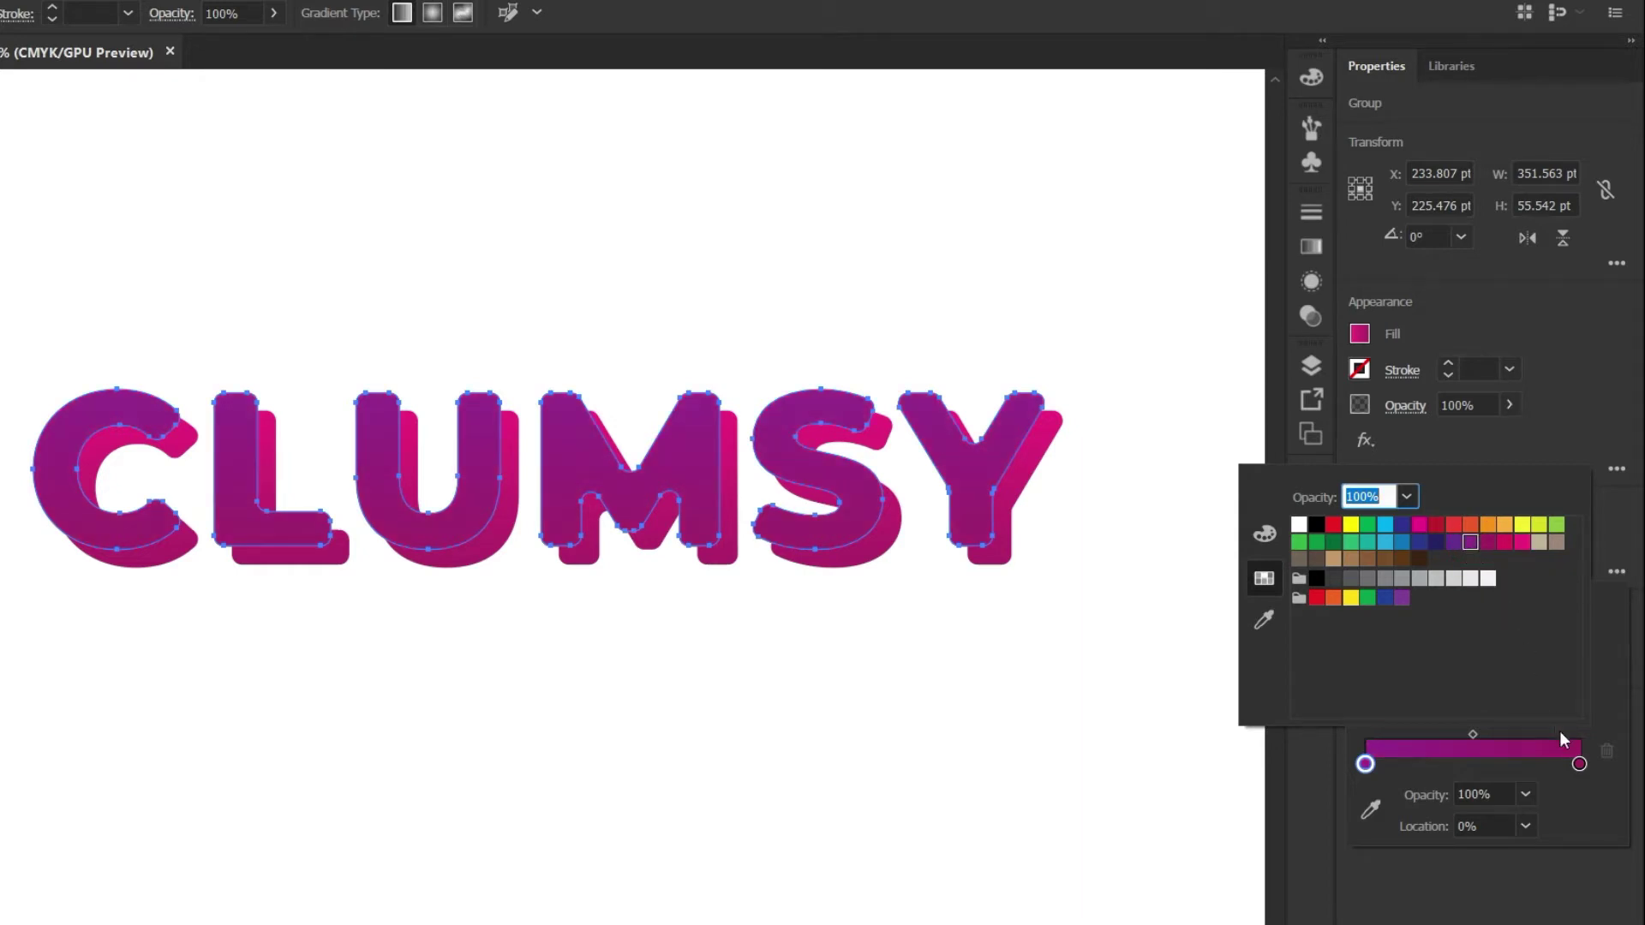
left_click(1581, 764)
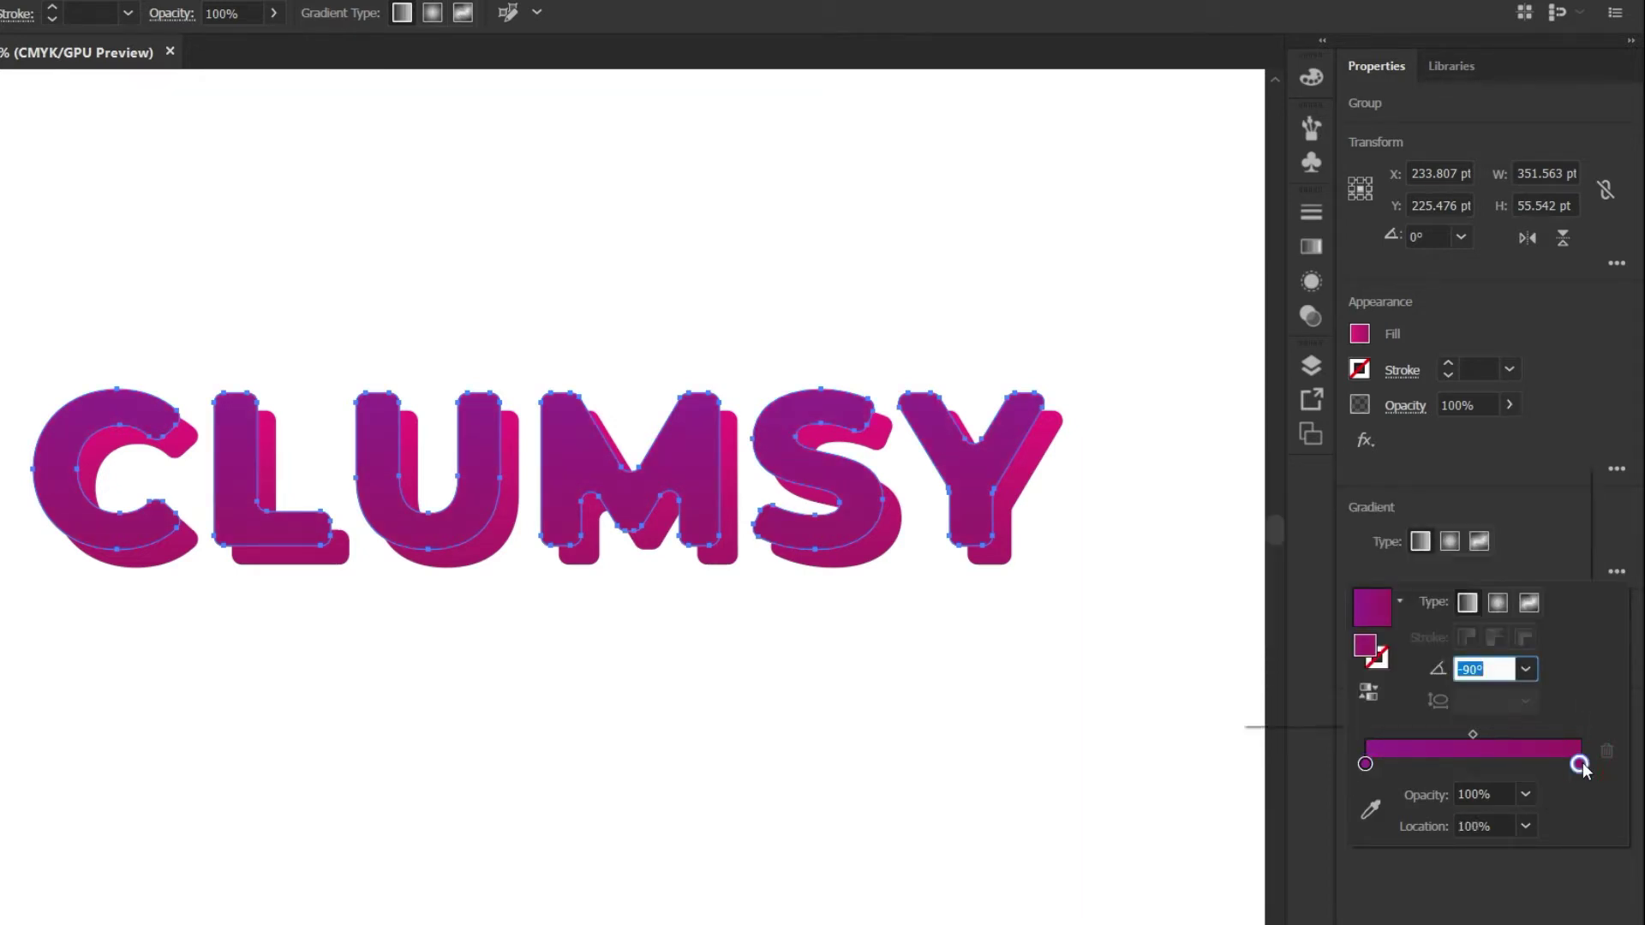
double_click(1580, 764)
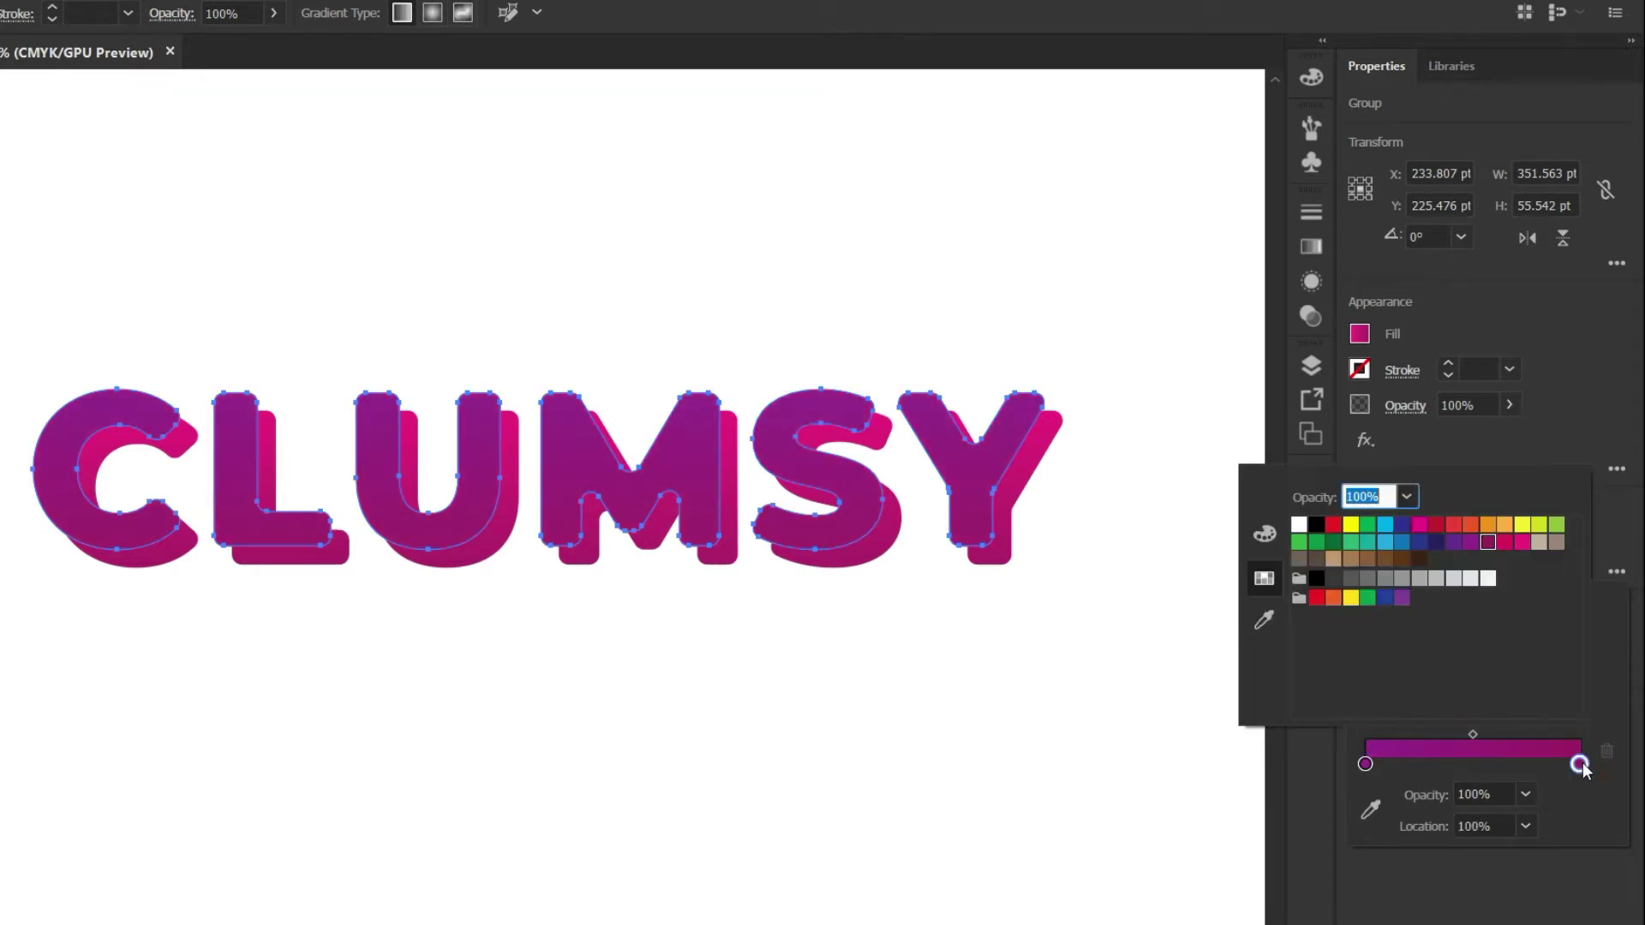
left_click(1436, 545)
left_click(1202, 544)
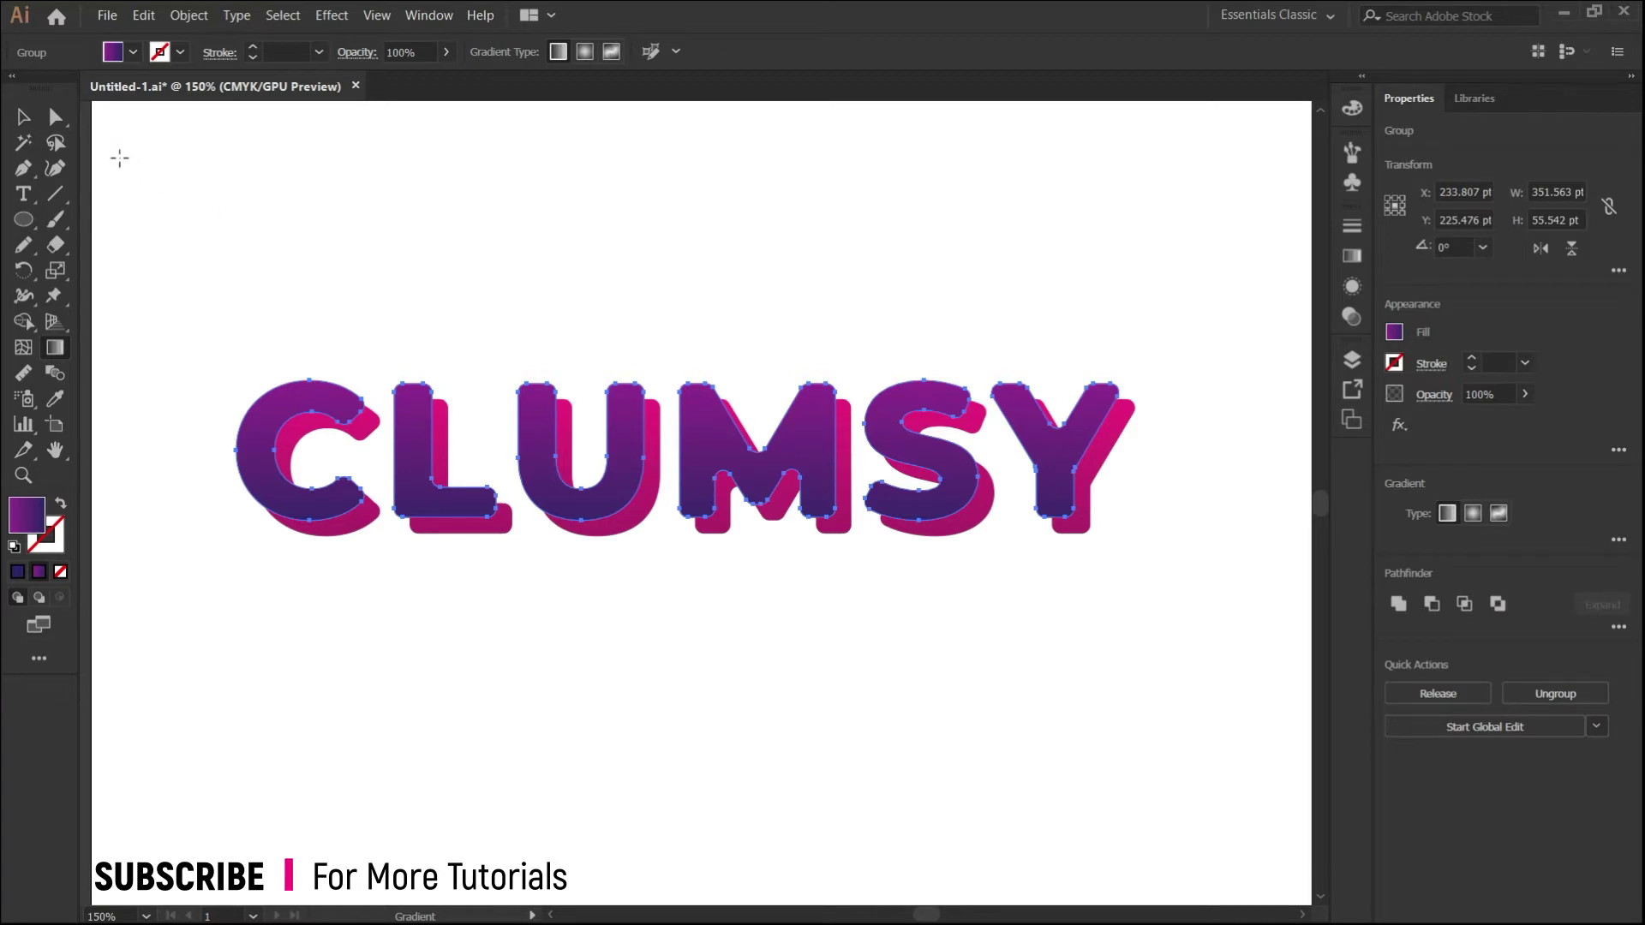
left_click(25, 119)
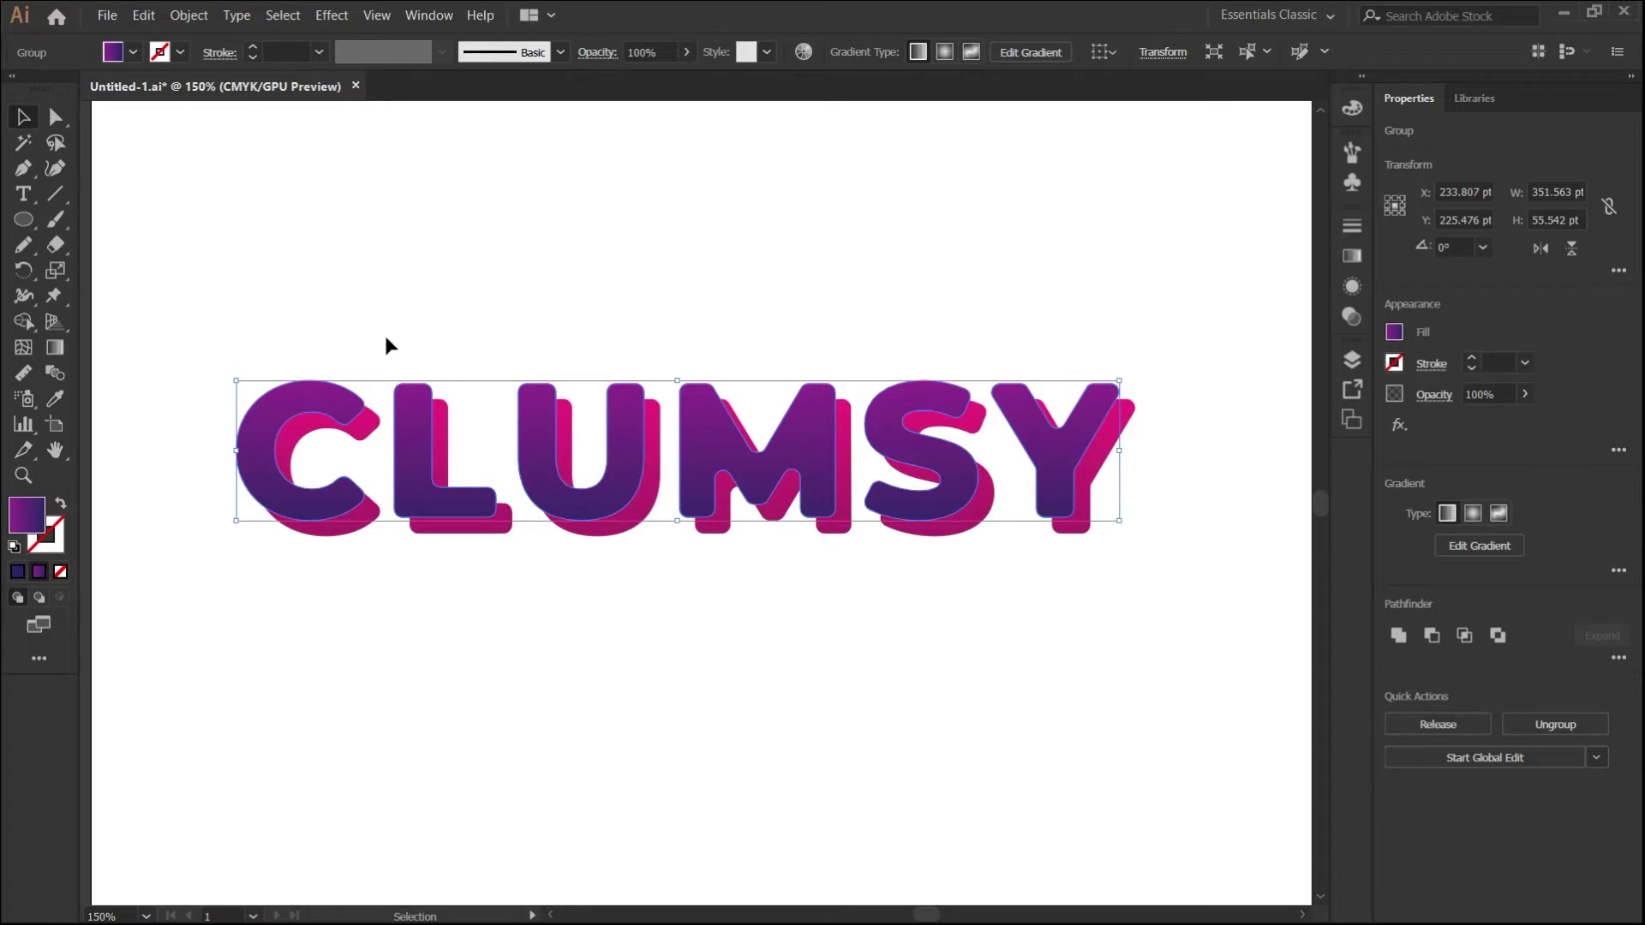
key("ctrl+bracketleft")
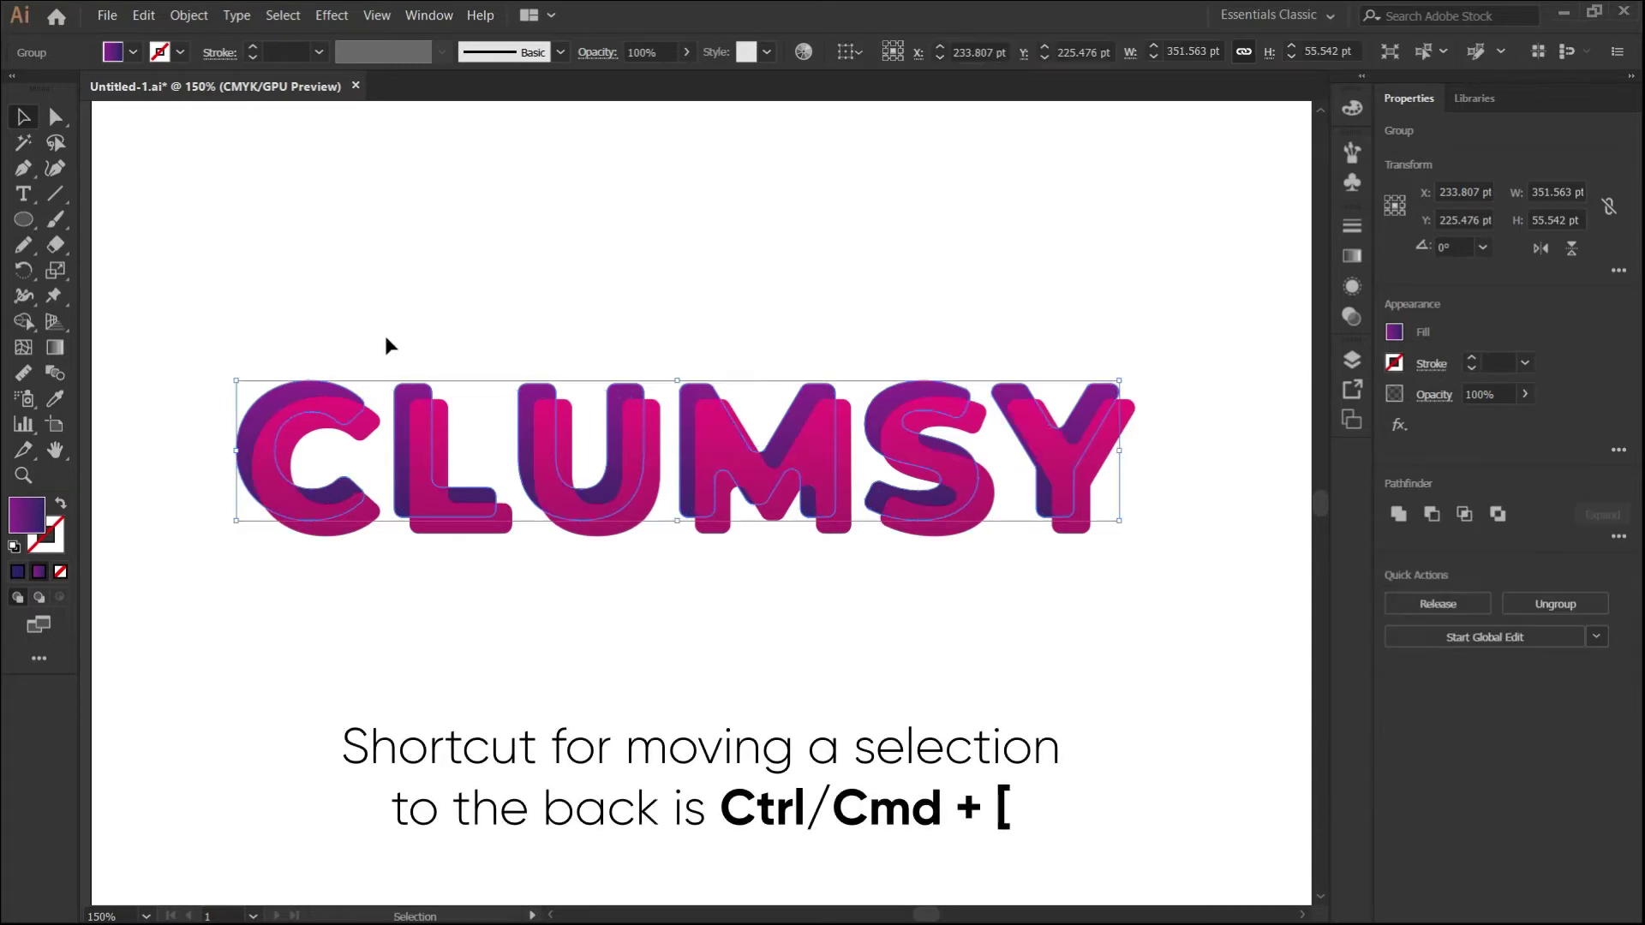
Blend both CLUMSY groups at a Specified Distance of 0.1 pt.
left_click_drag(388, 345, 463, 445)
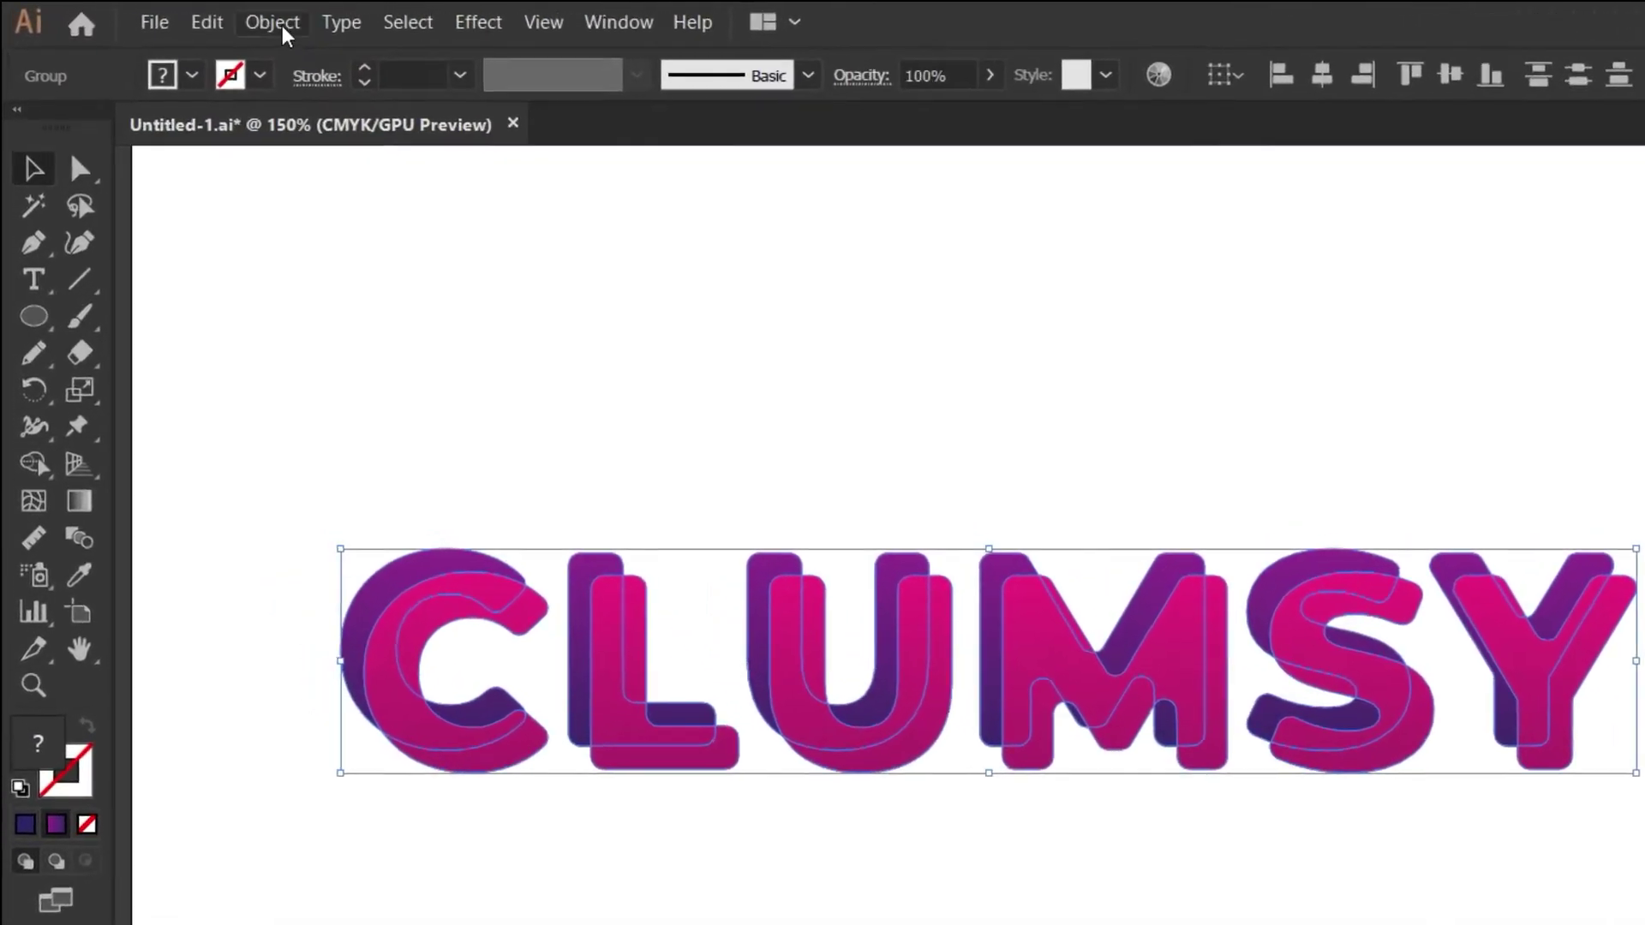
left_click(192, 16)
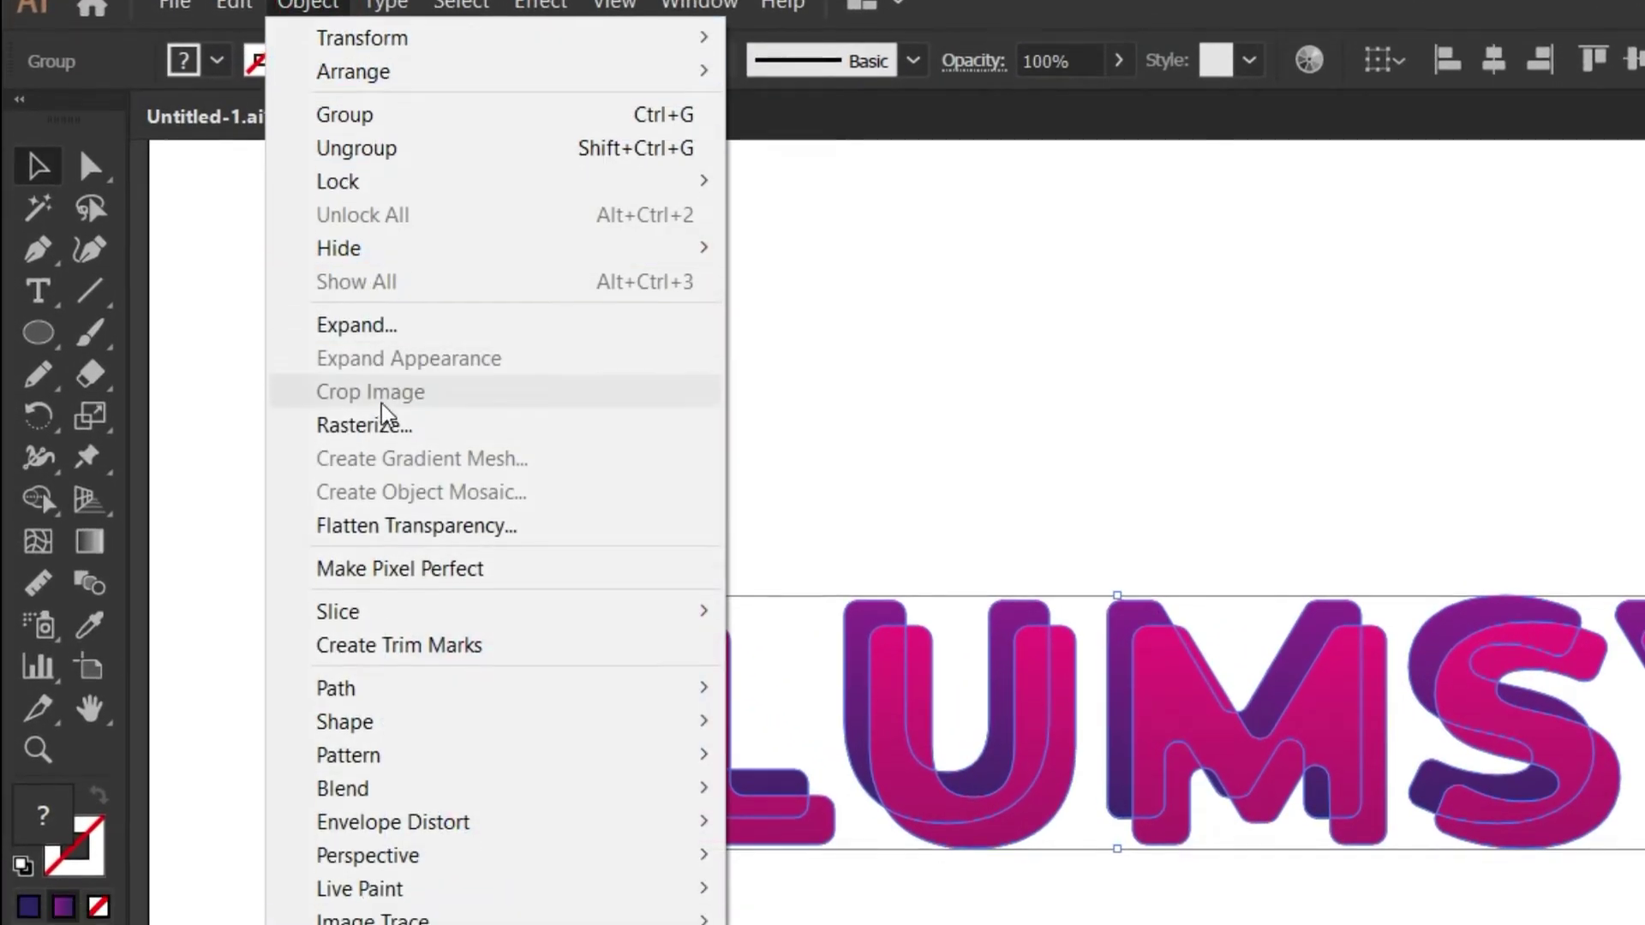
mouse_move(342, 569)
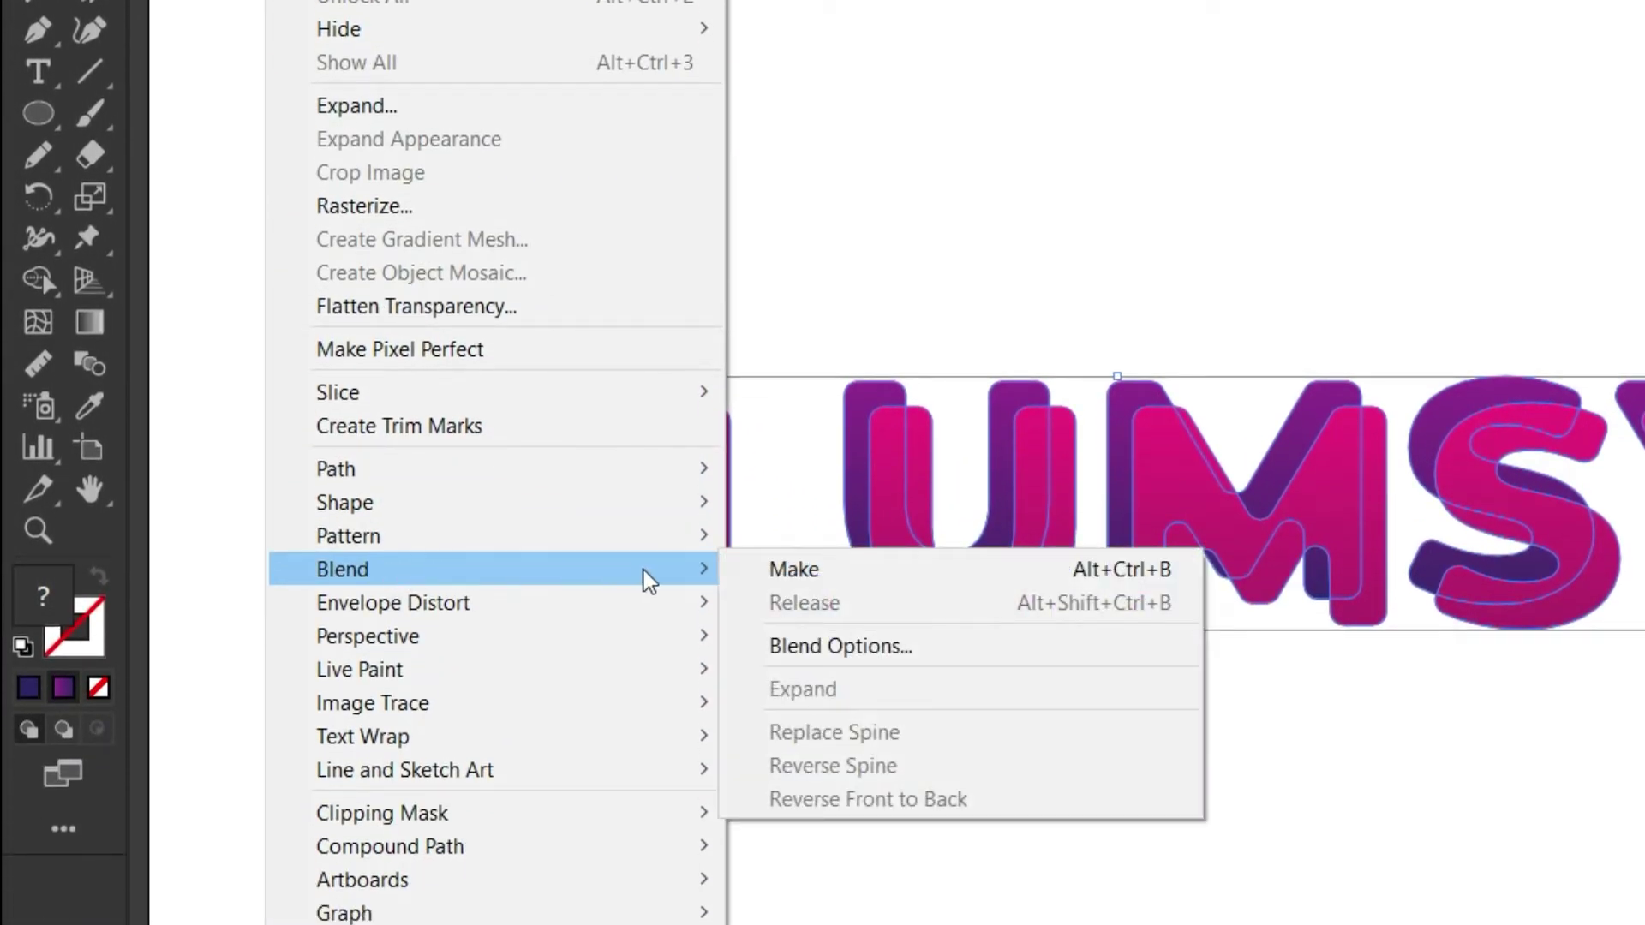
left_click(778, 646)
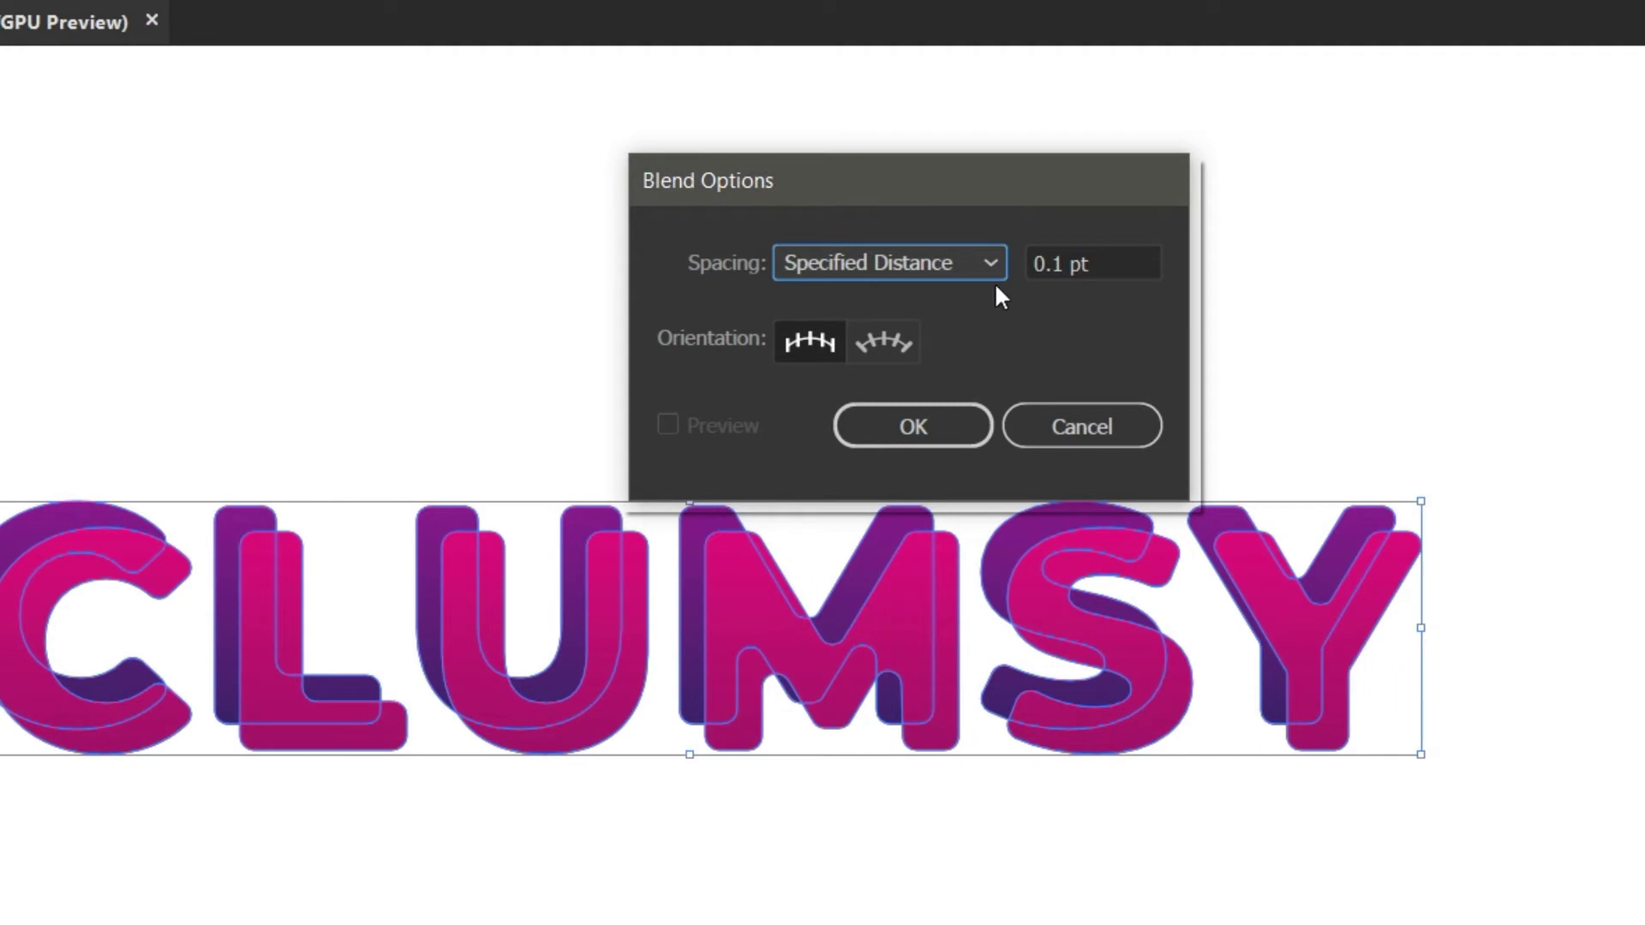
left_click(934, 411)
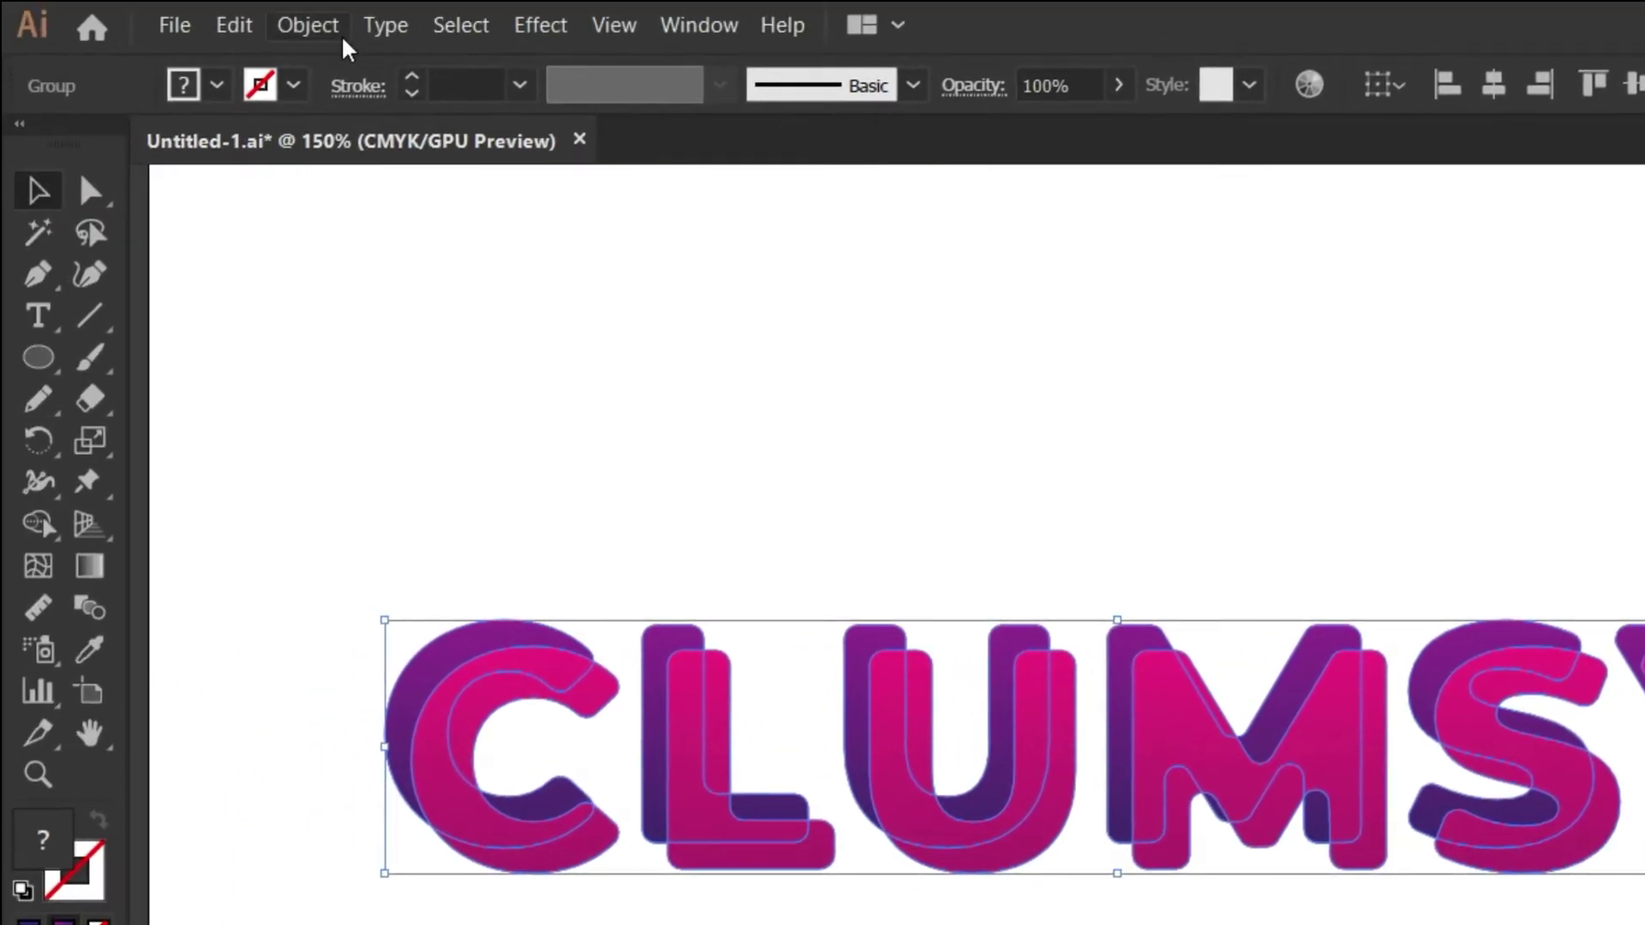
left_click(341, 33)
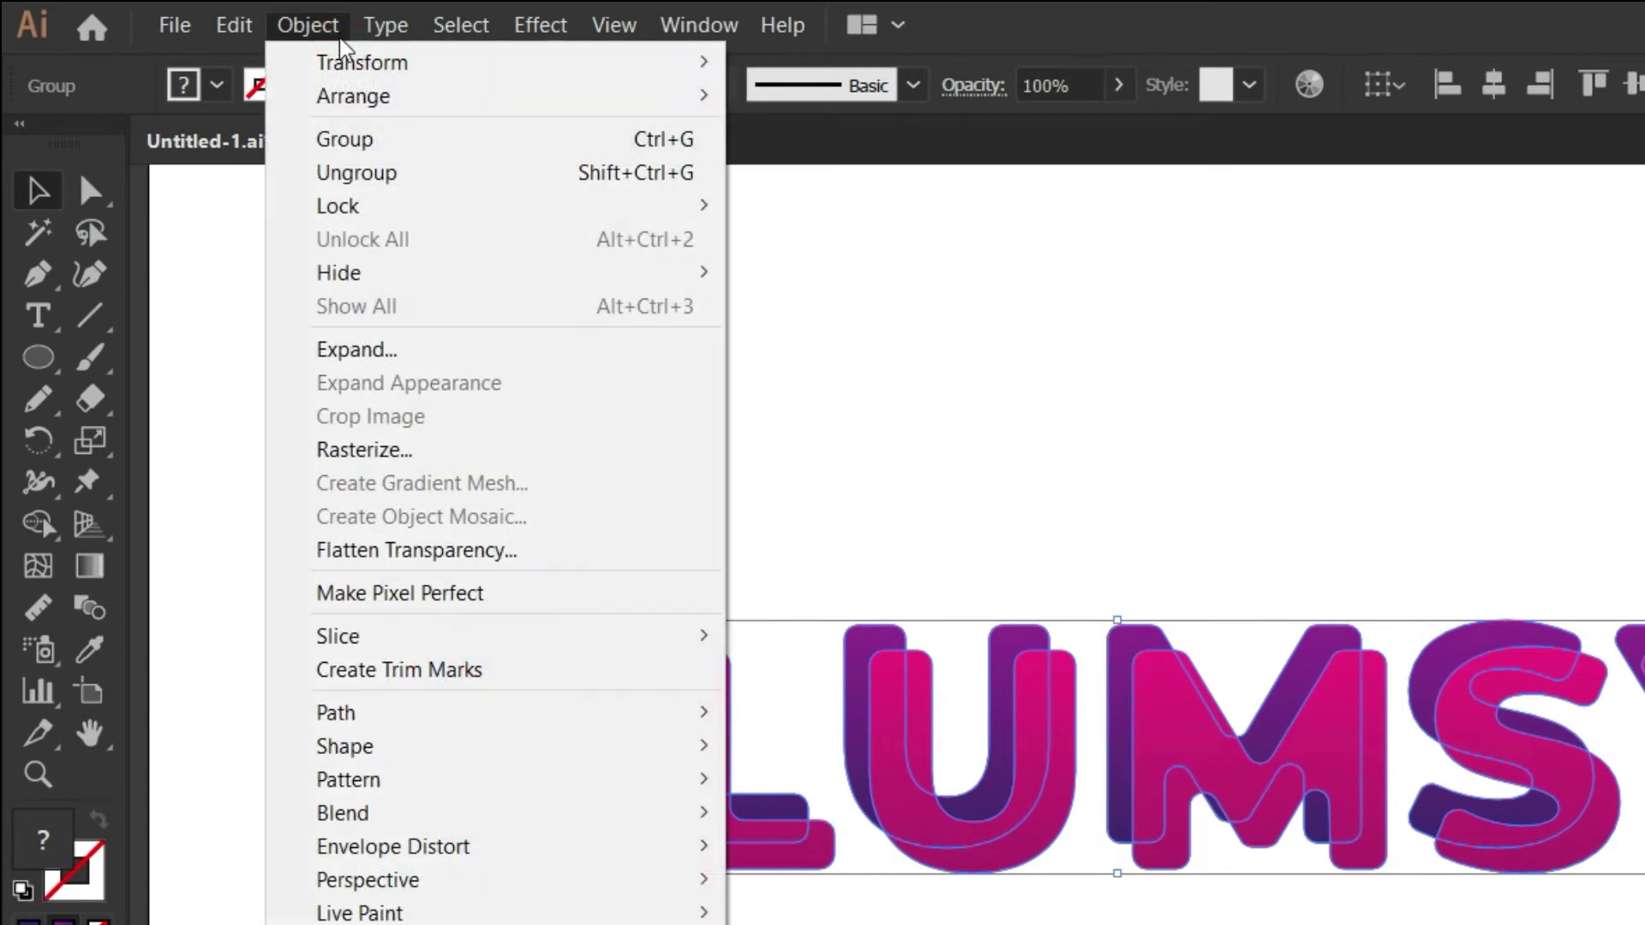
mouse_move(342, 568)
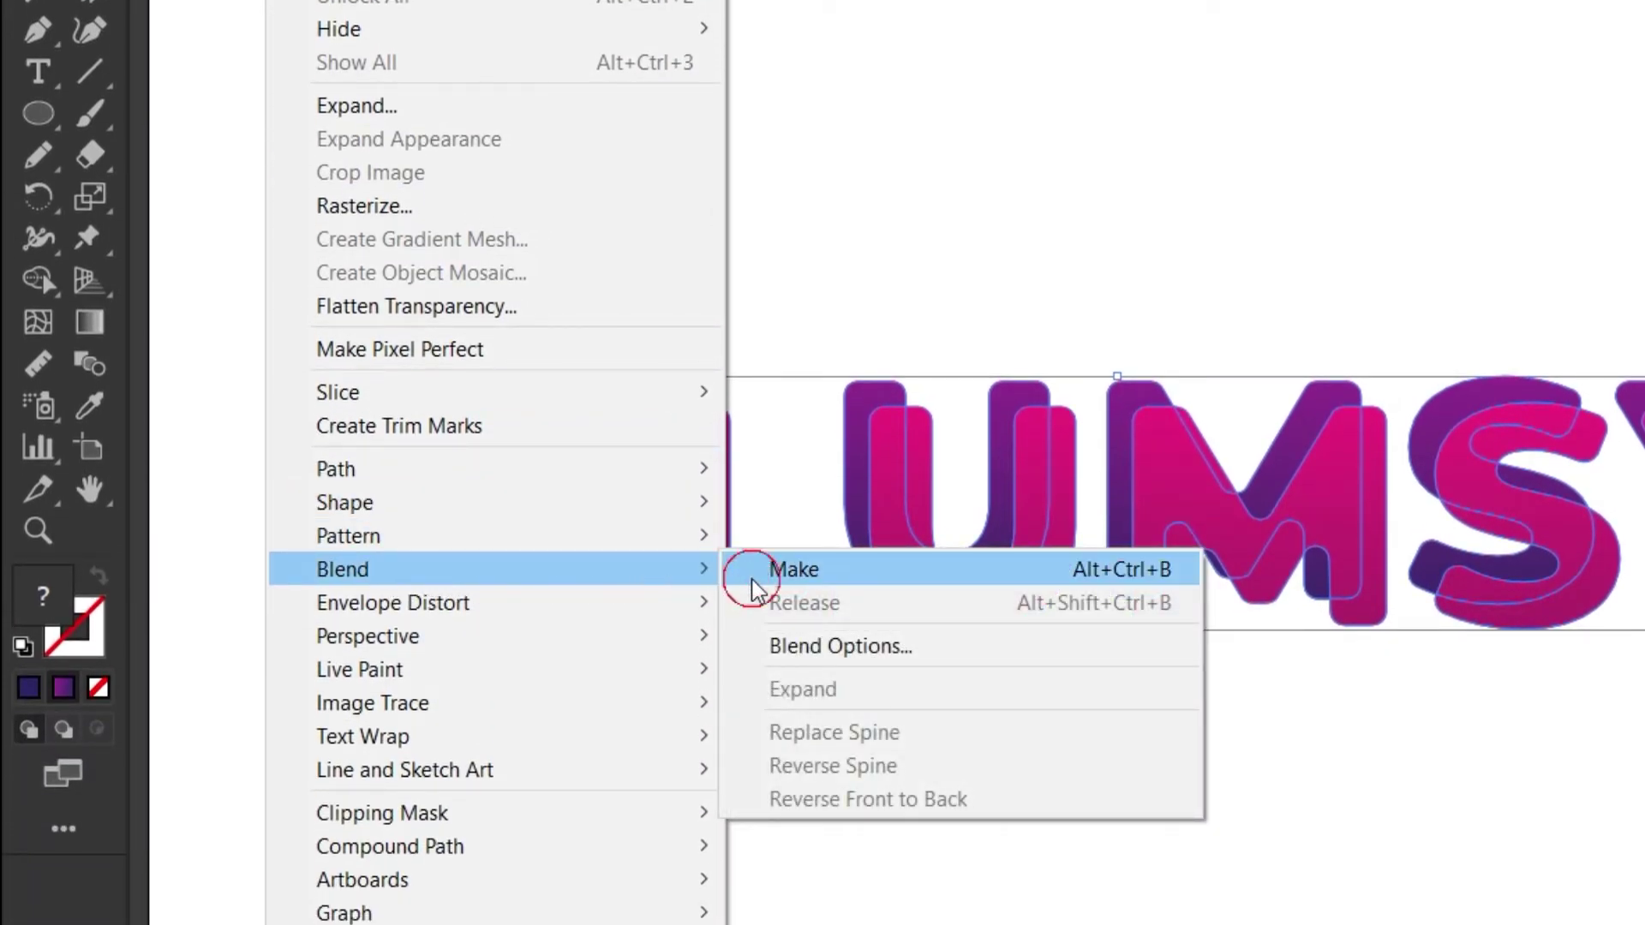
left_click(753, 570)
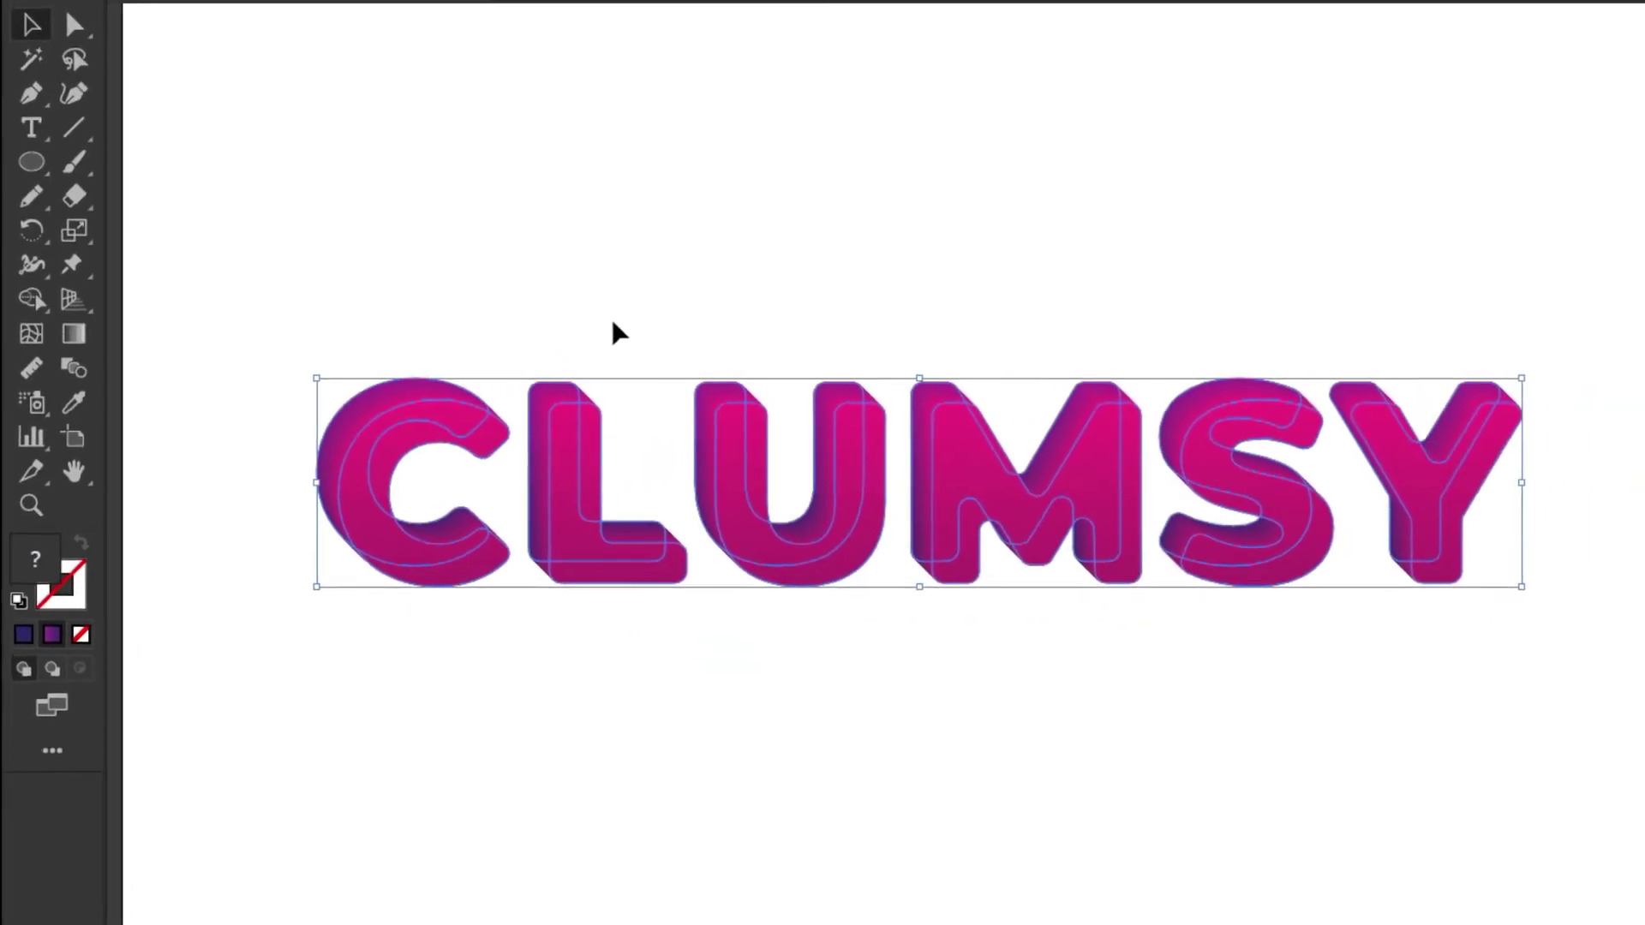
left_click(531, 334)
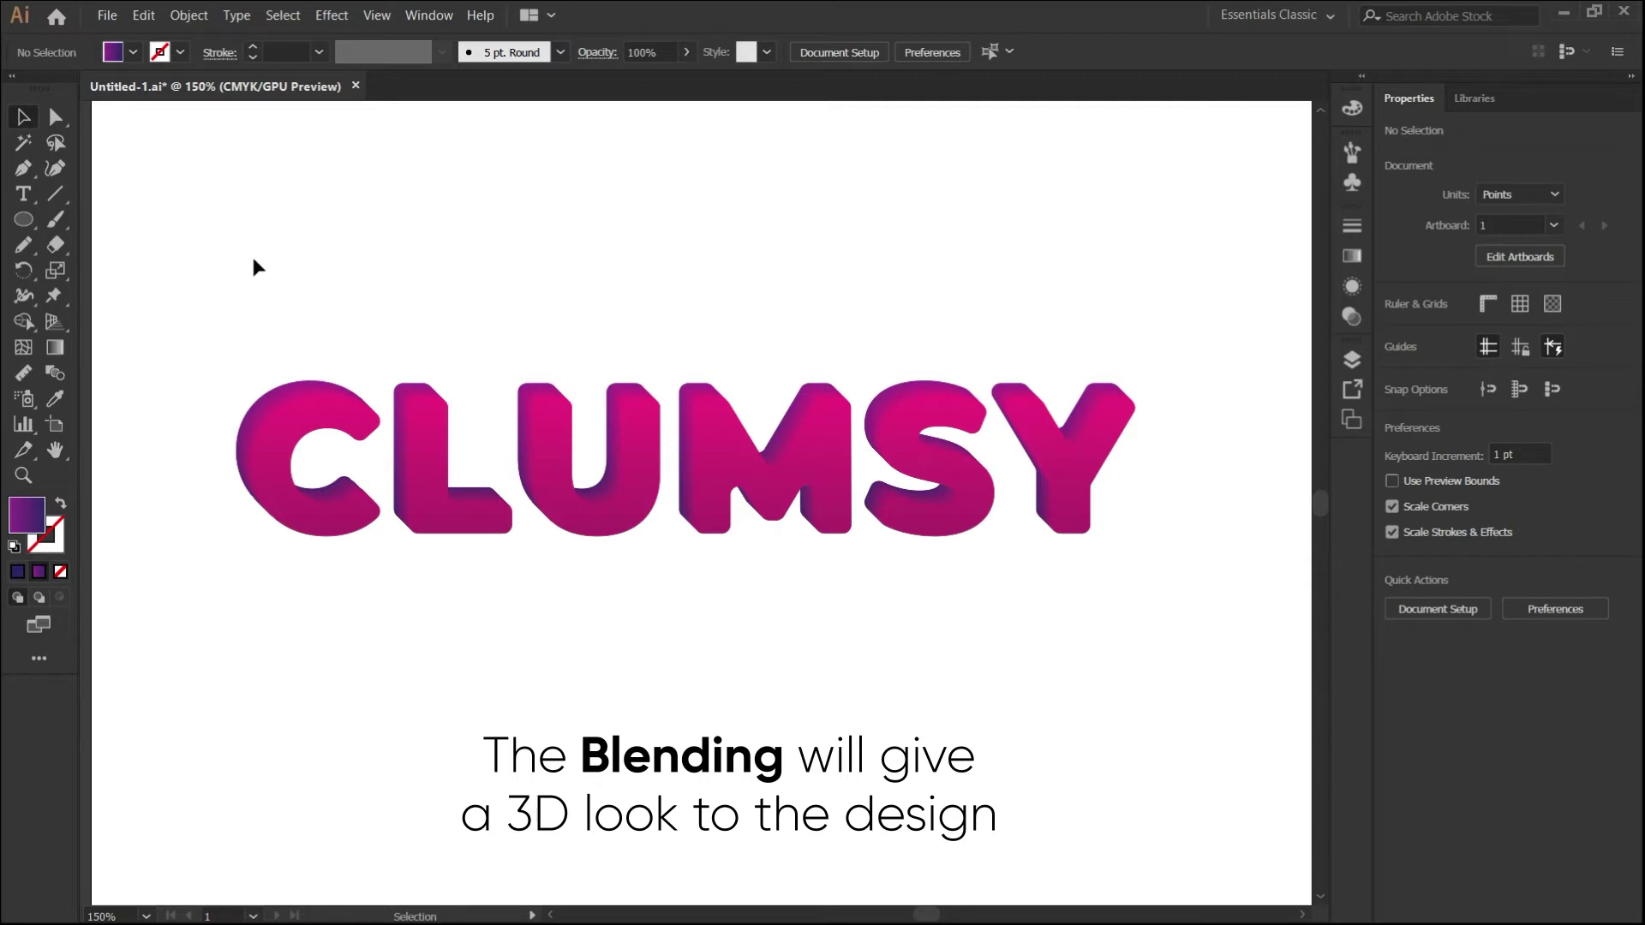
Draw a horizontal line across the artboard above CLUMSY.
left_click(59, 193)
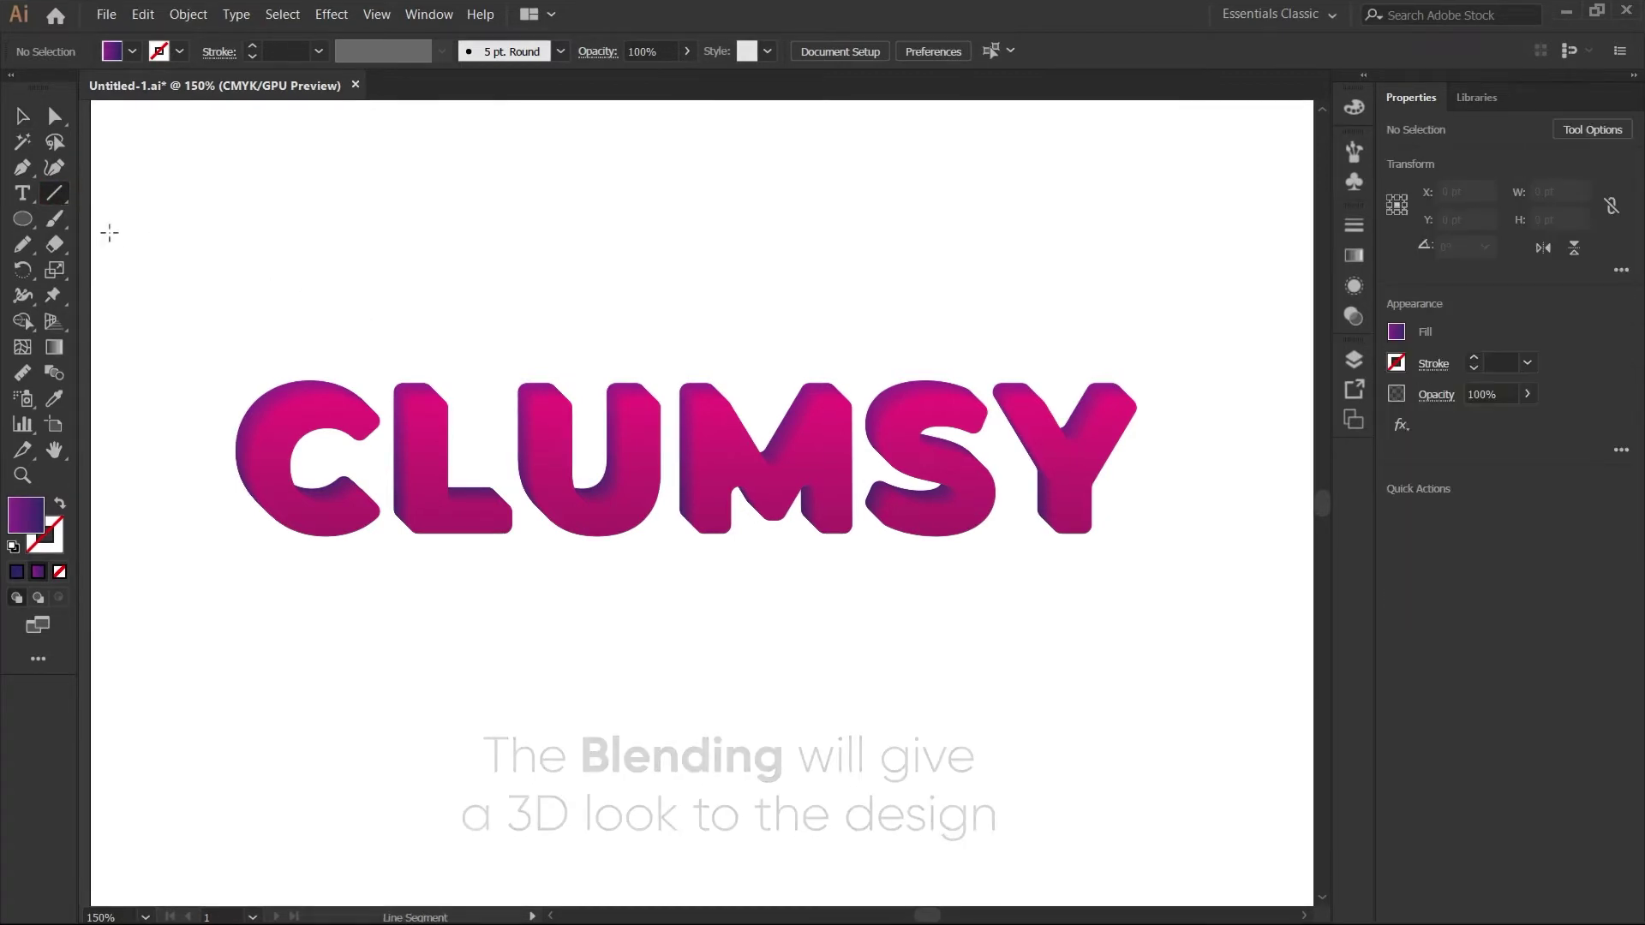
left_click_drag(153, 234, 1188, 285)
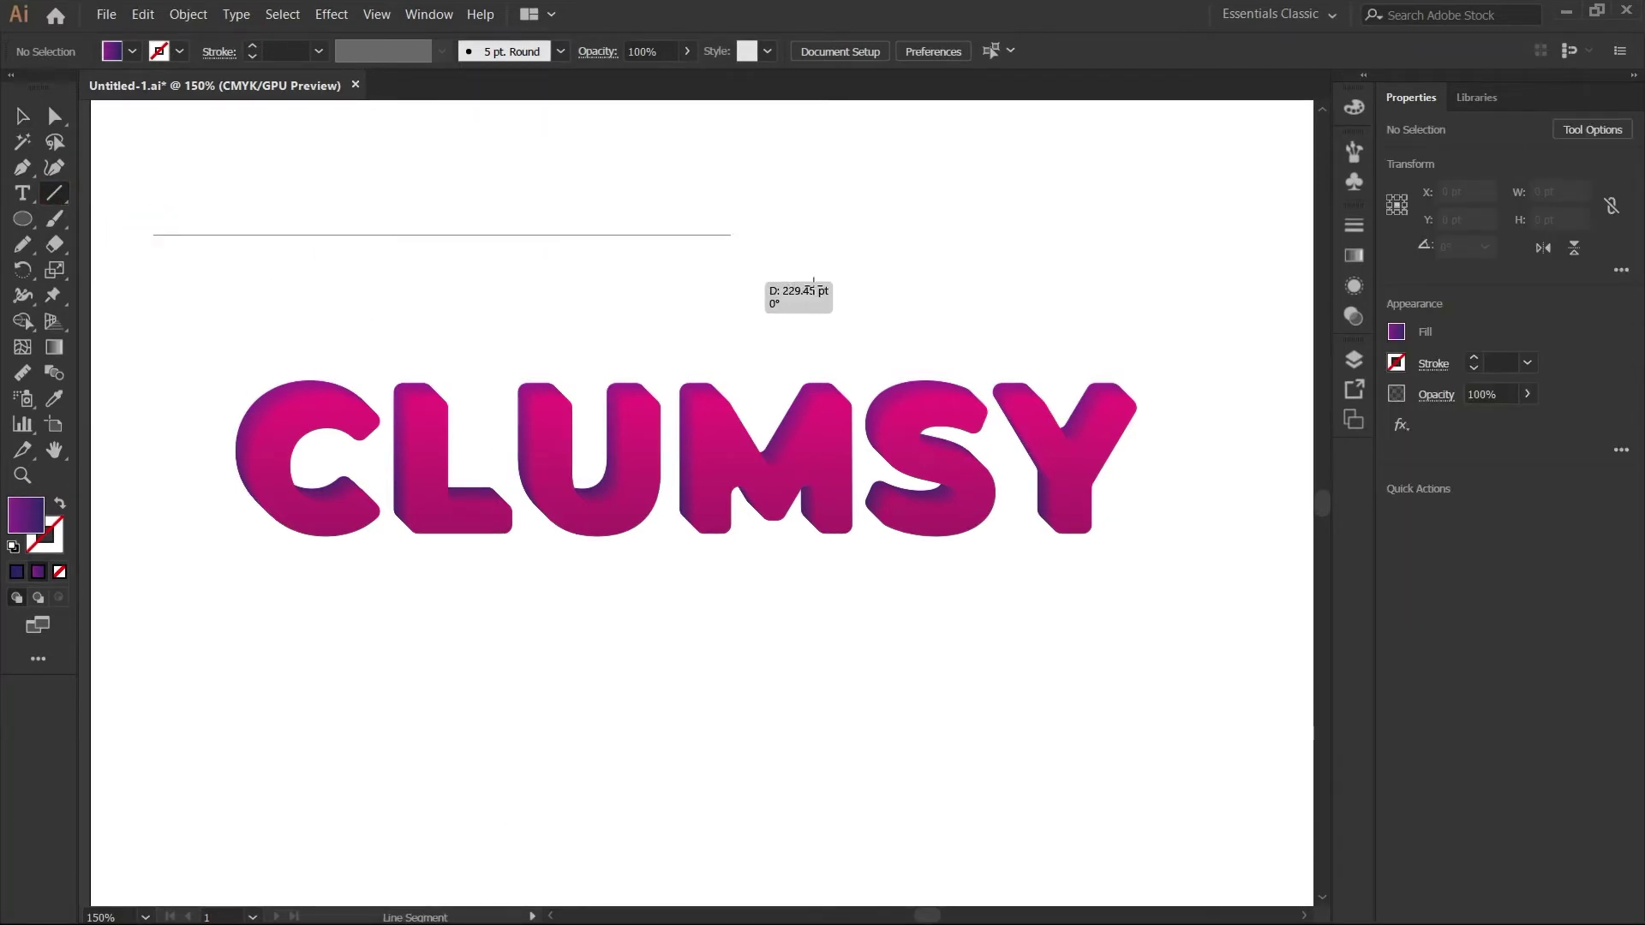
left_click_drag(1188, 286, 1212, 283)
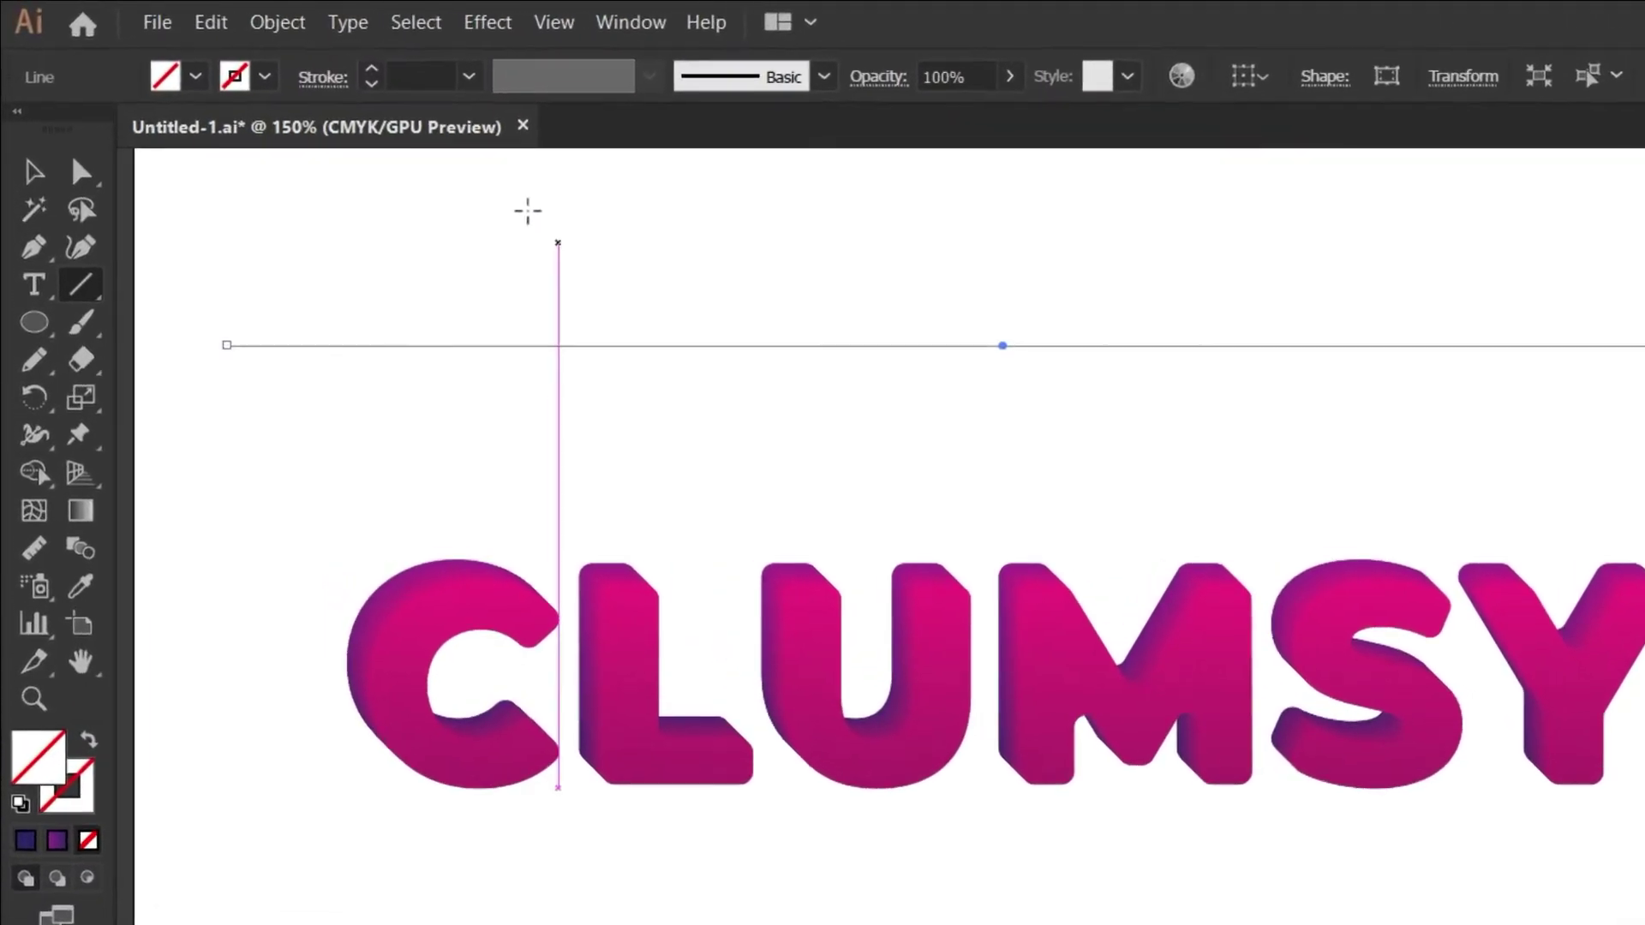
Give the line a 0.5 pt black stroke.
left_click(288, 51)
type("0.25")
key("Up")
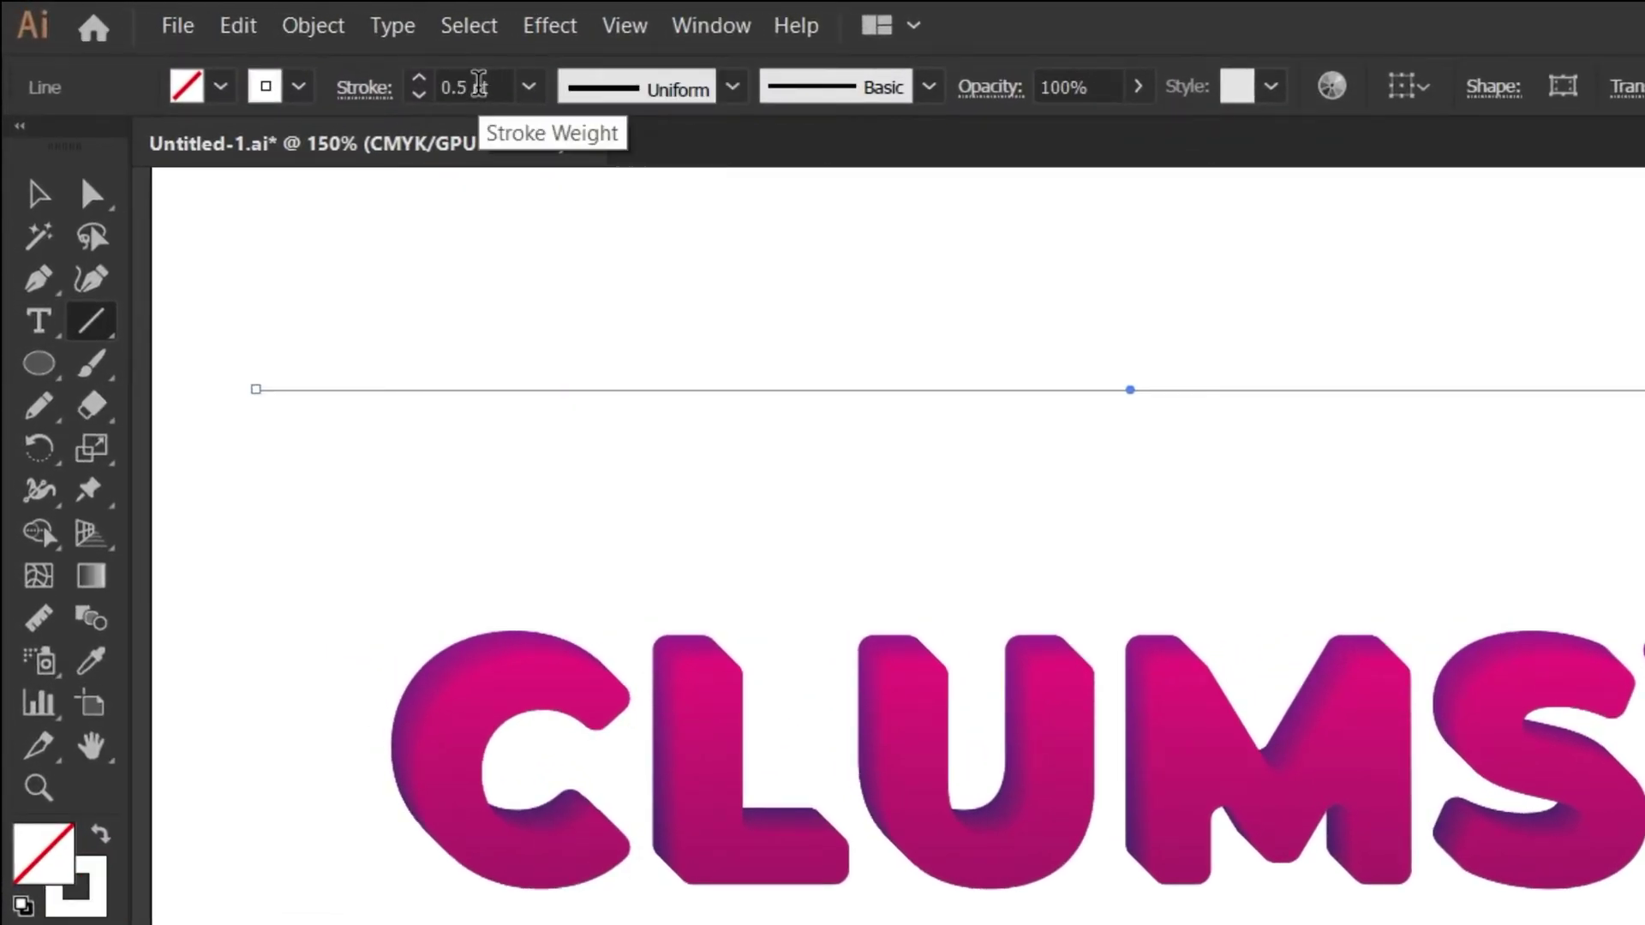
left_click(299, 86)
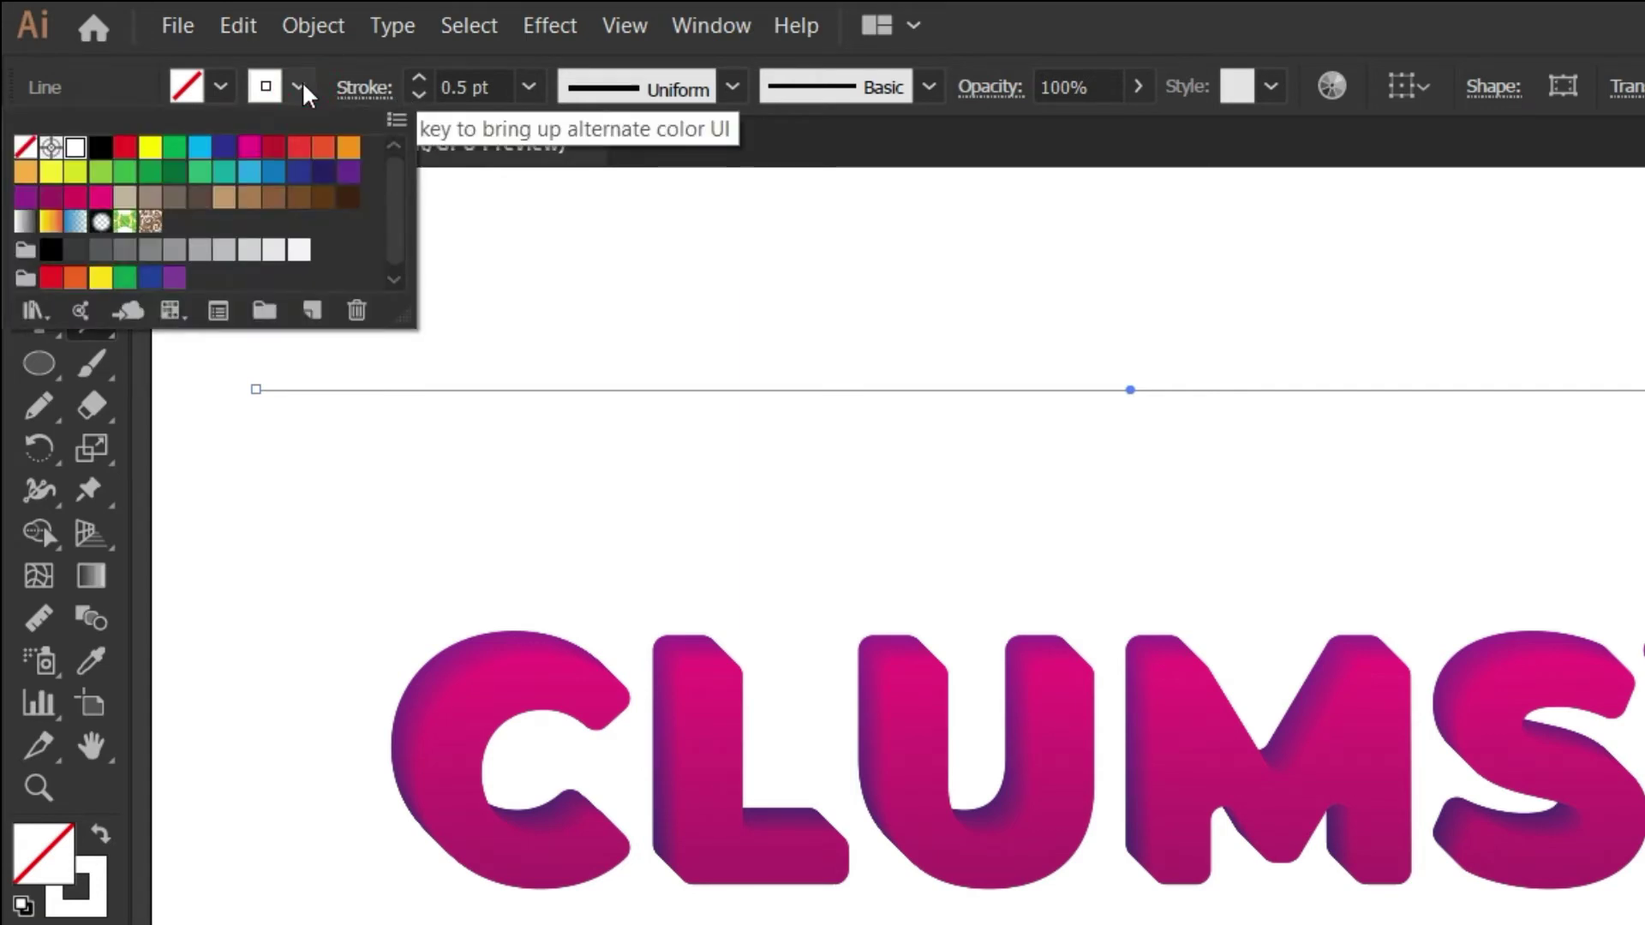
left_click(101, 154)
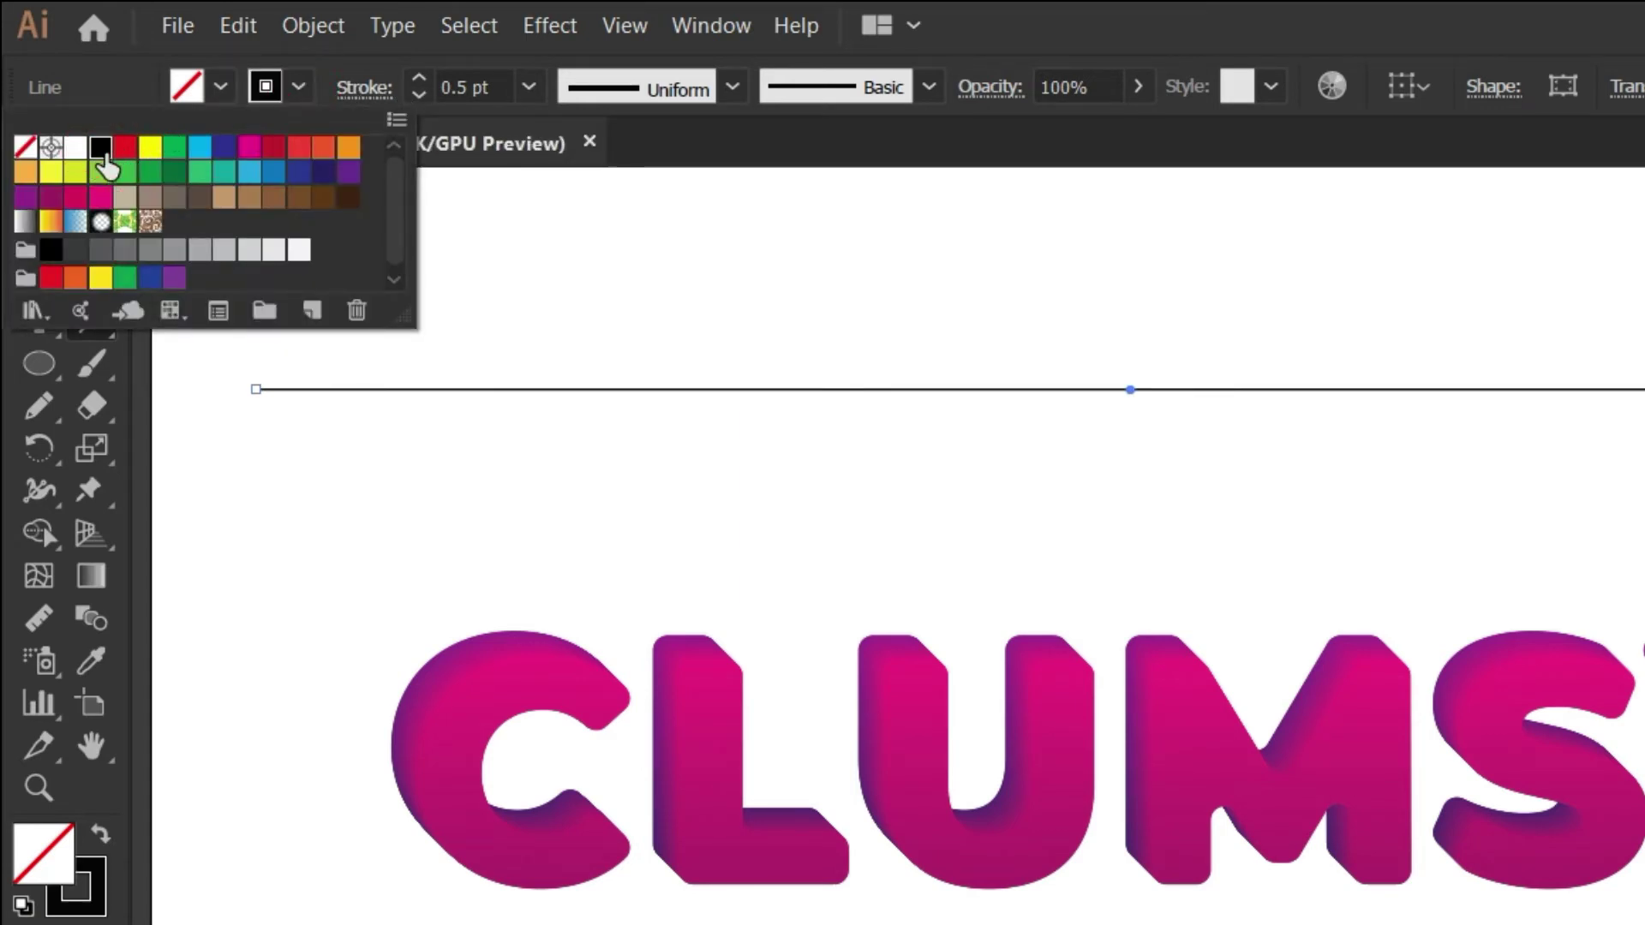
left_click(300, 85)
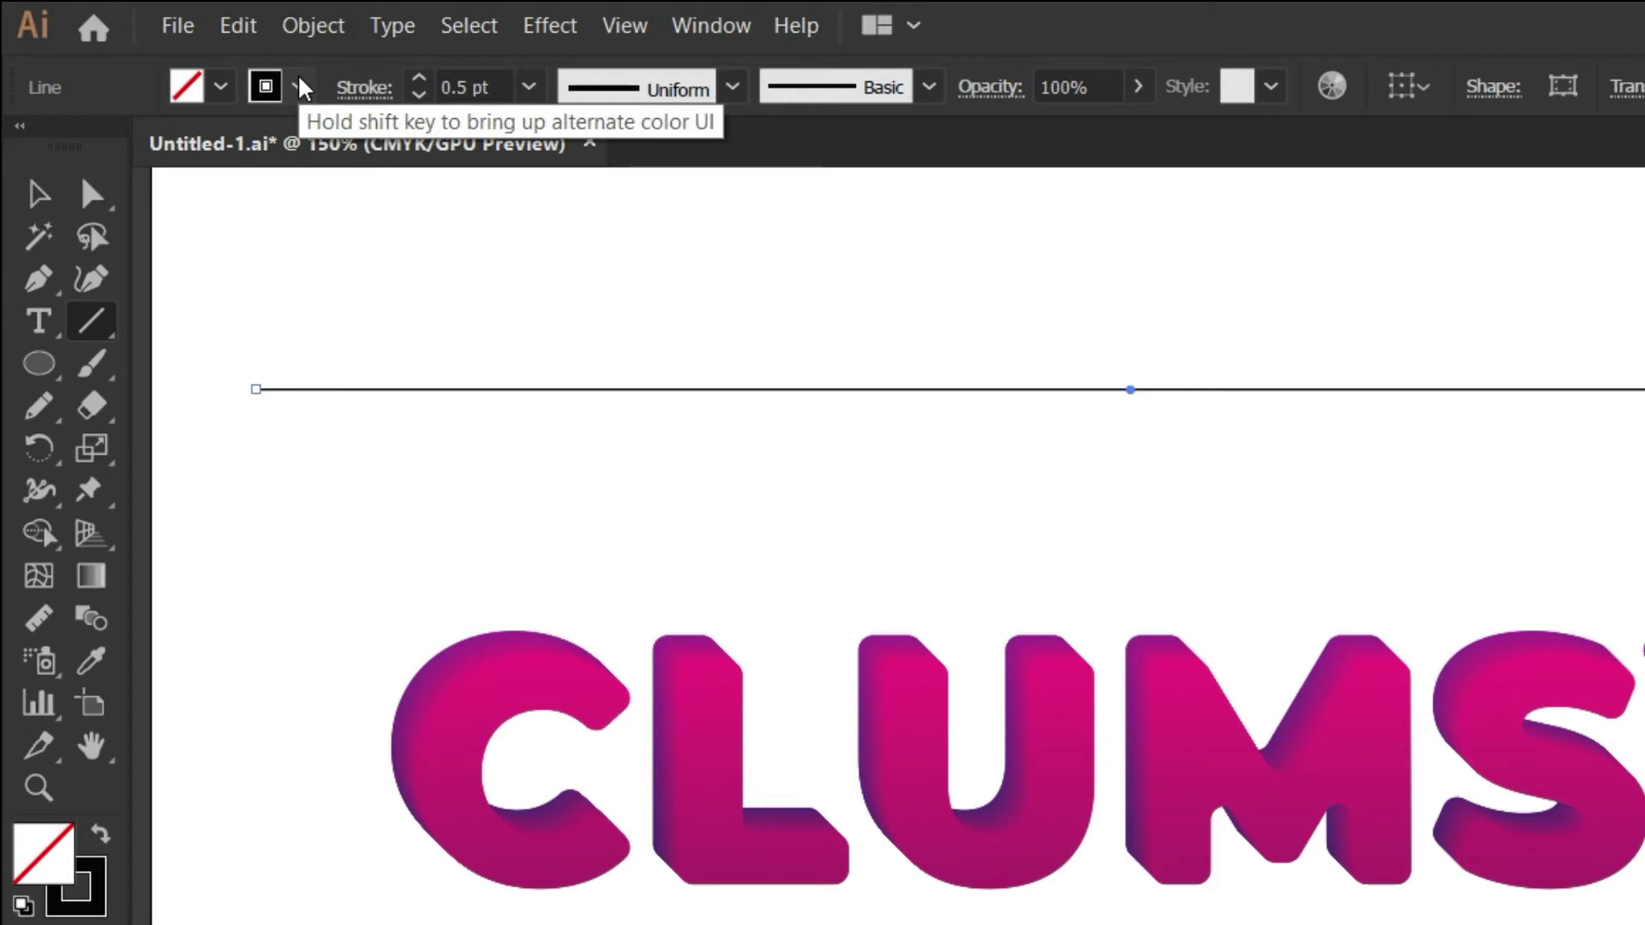
left_click(43, 197)
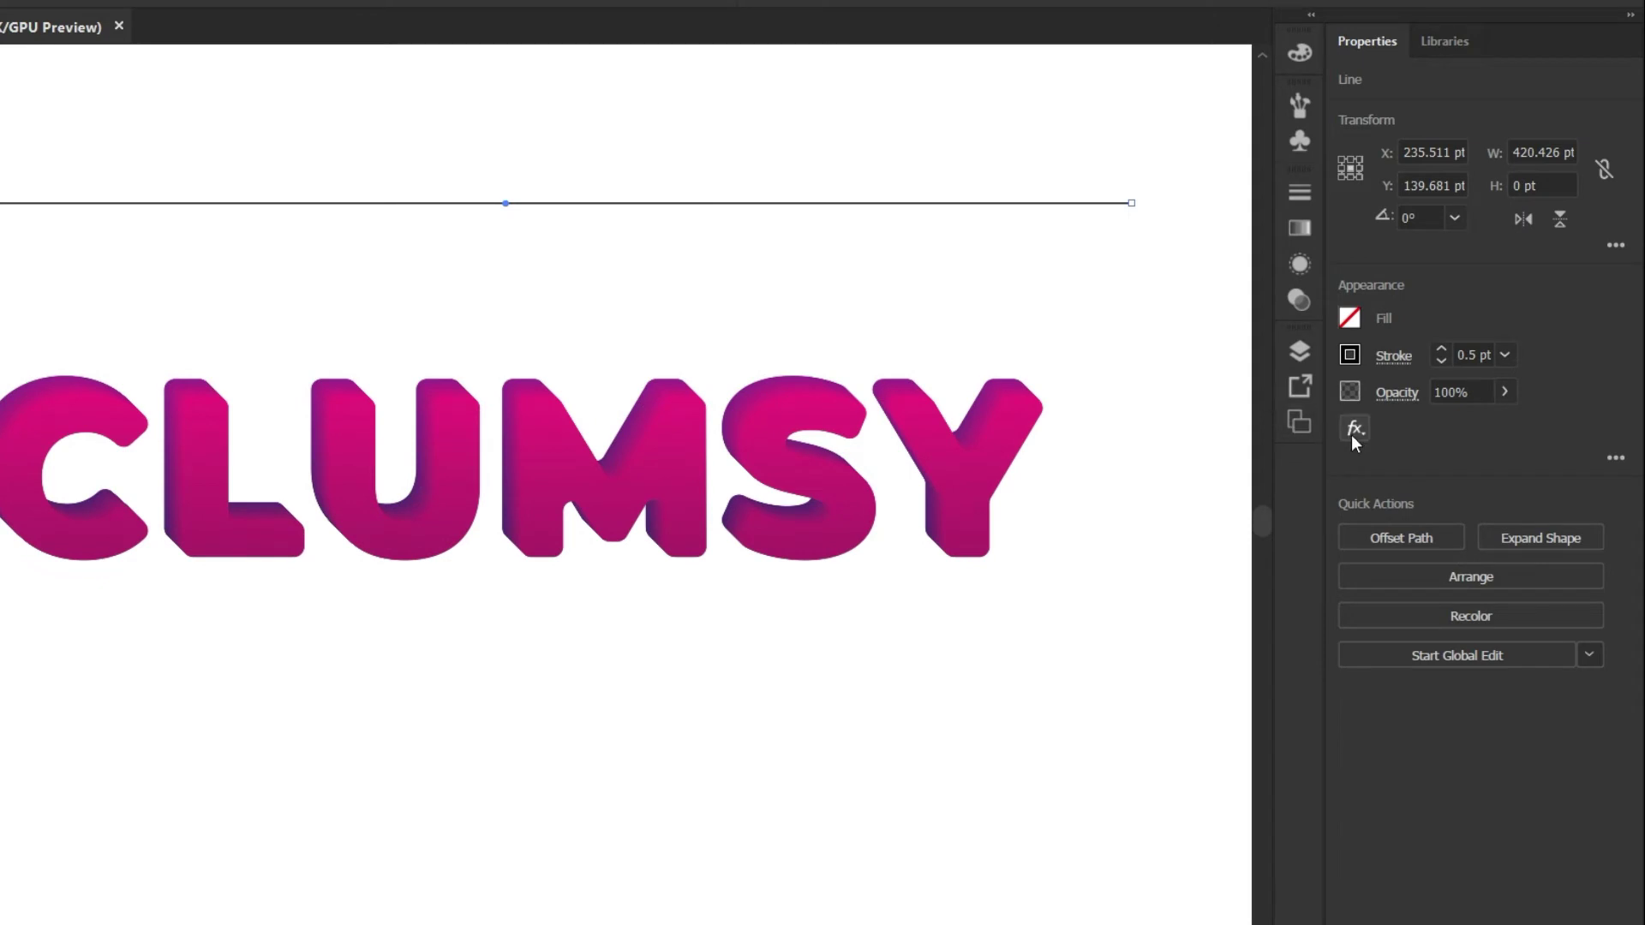
Apply a Zig Zag effect with smooth points and 20 pt size to the line.
left_click(1354, 432)
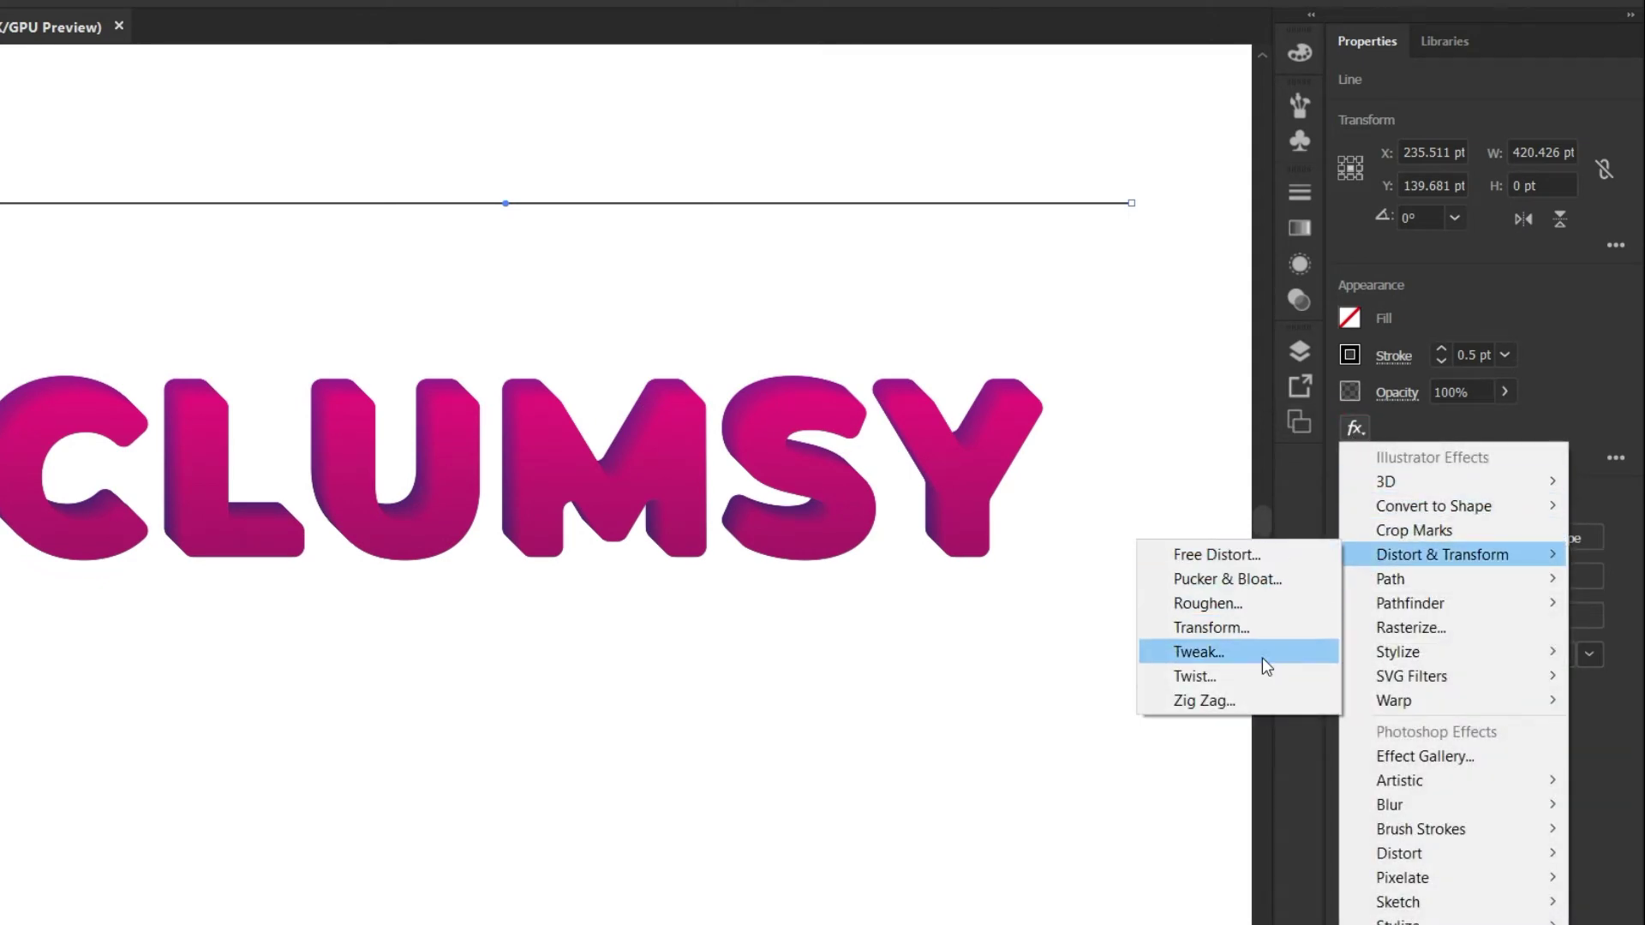
left_click(1257, 702)
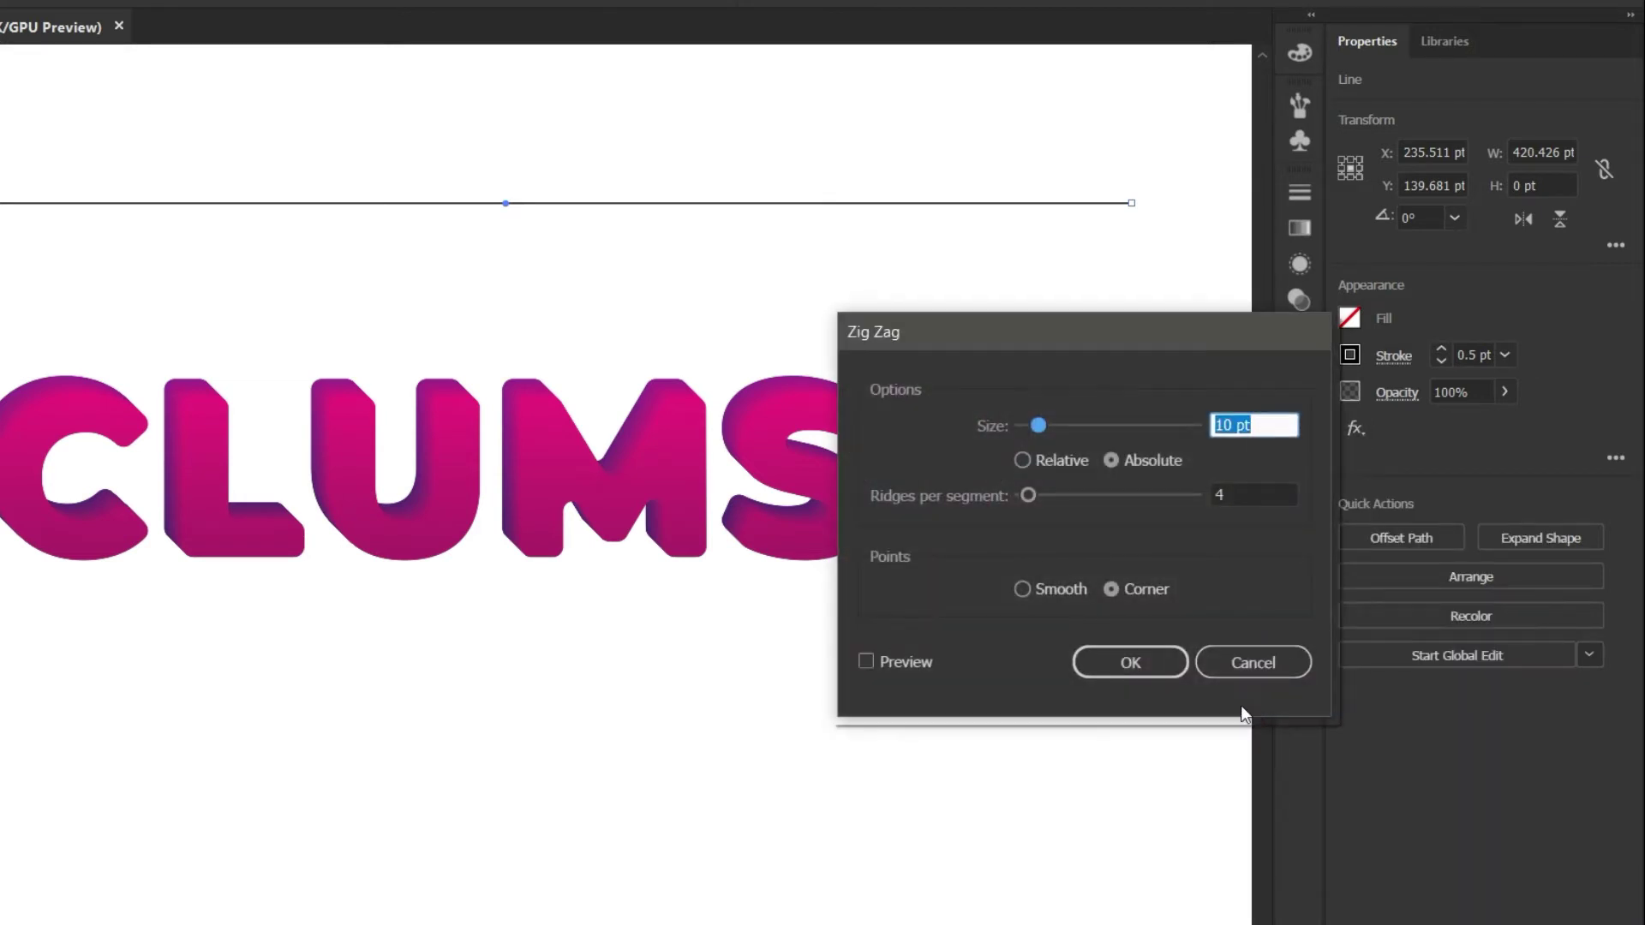
left_click(927, 660)
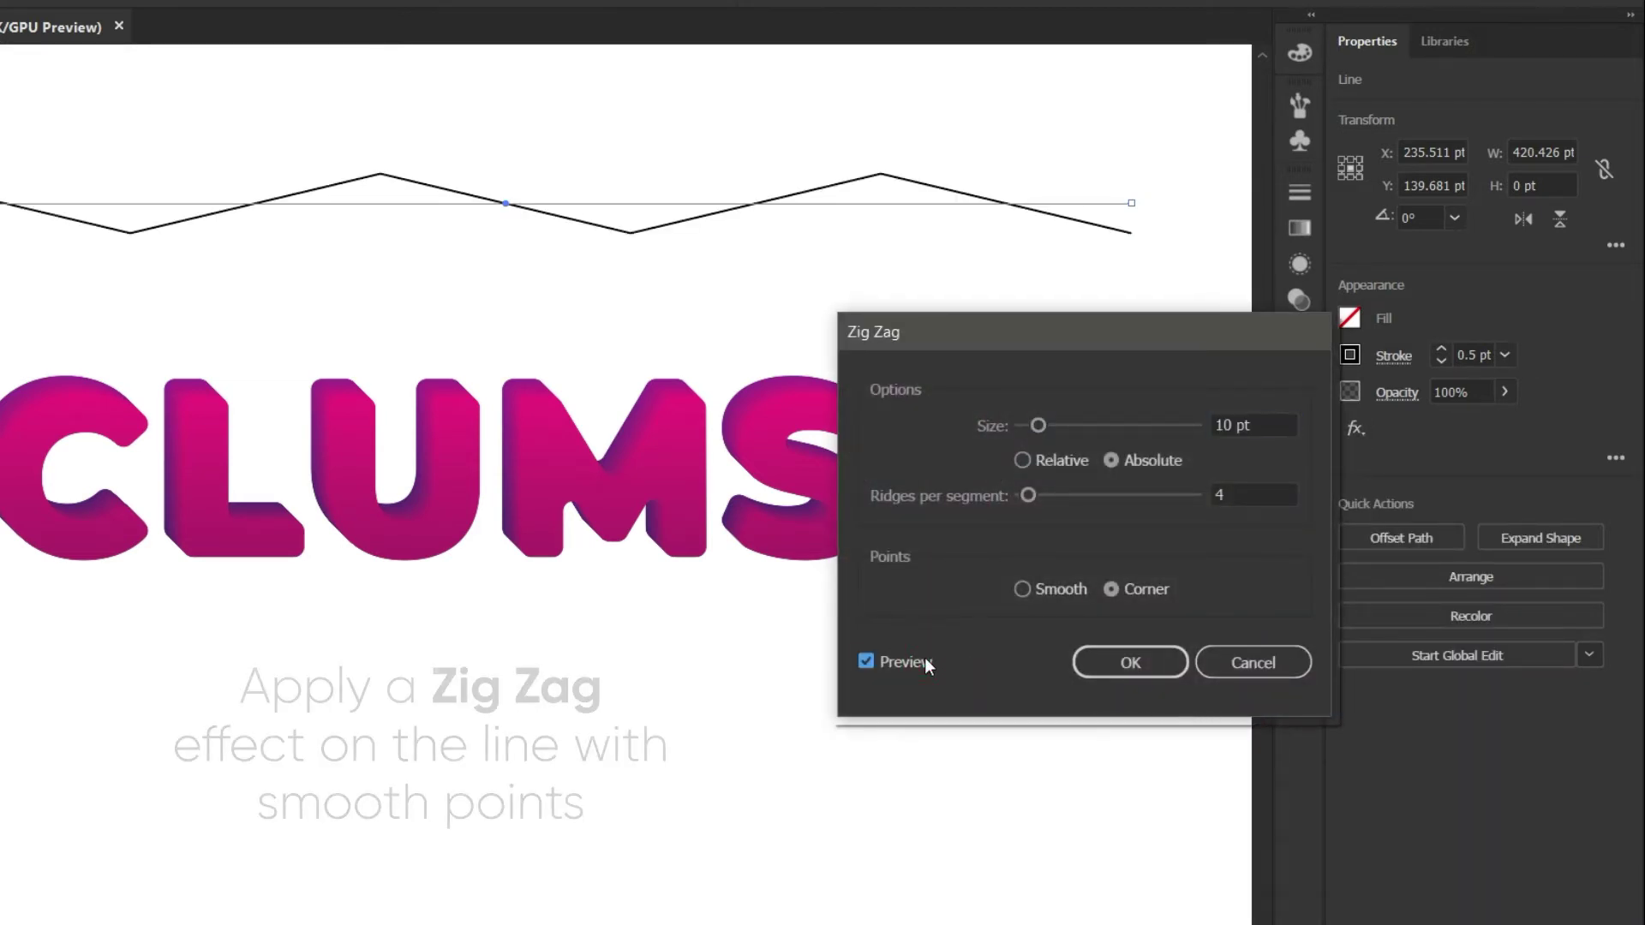
left_click(1023, 589)
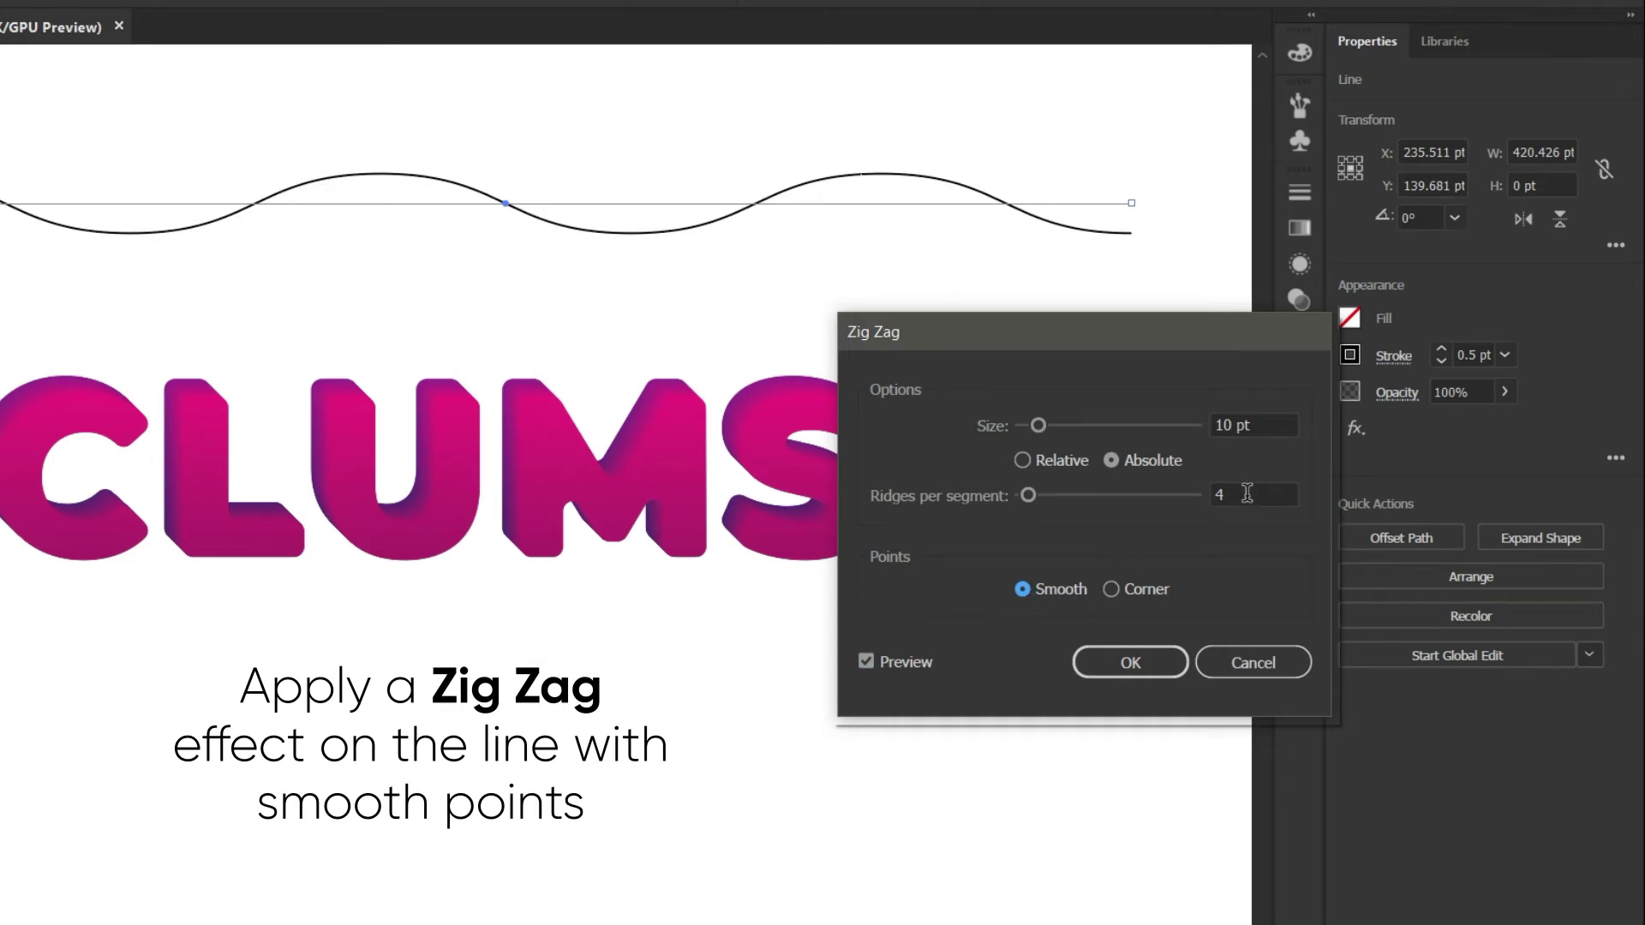
type("3")
scroll(1251, 420, "up", 8)
scroll(1252, 417, "up", 1)
scroll(1252, 417, "up", 1)
left_click(1135, 661)
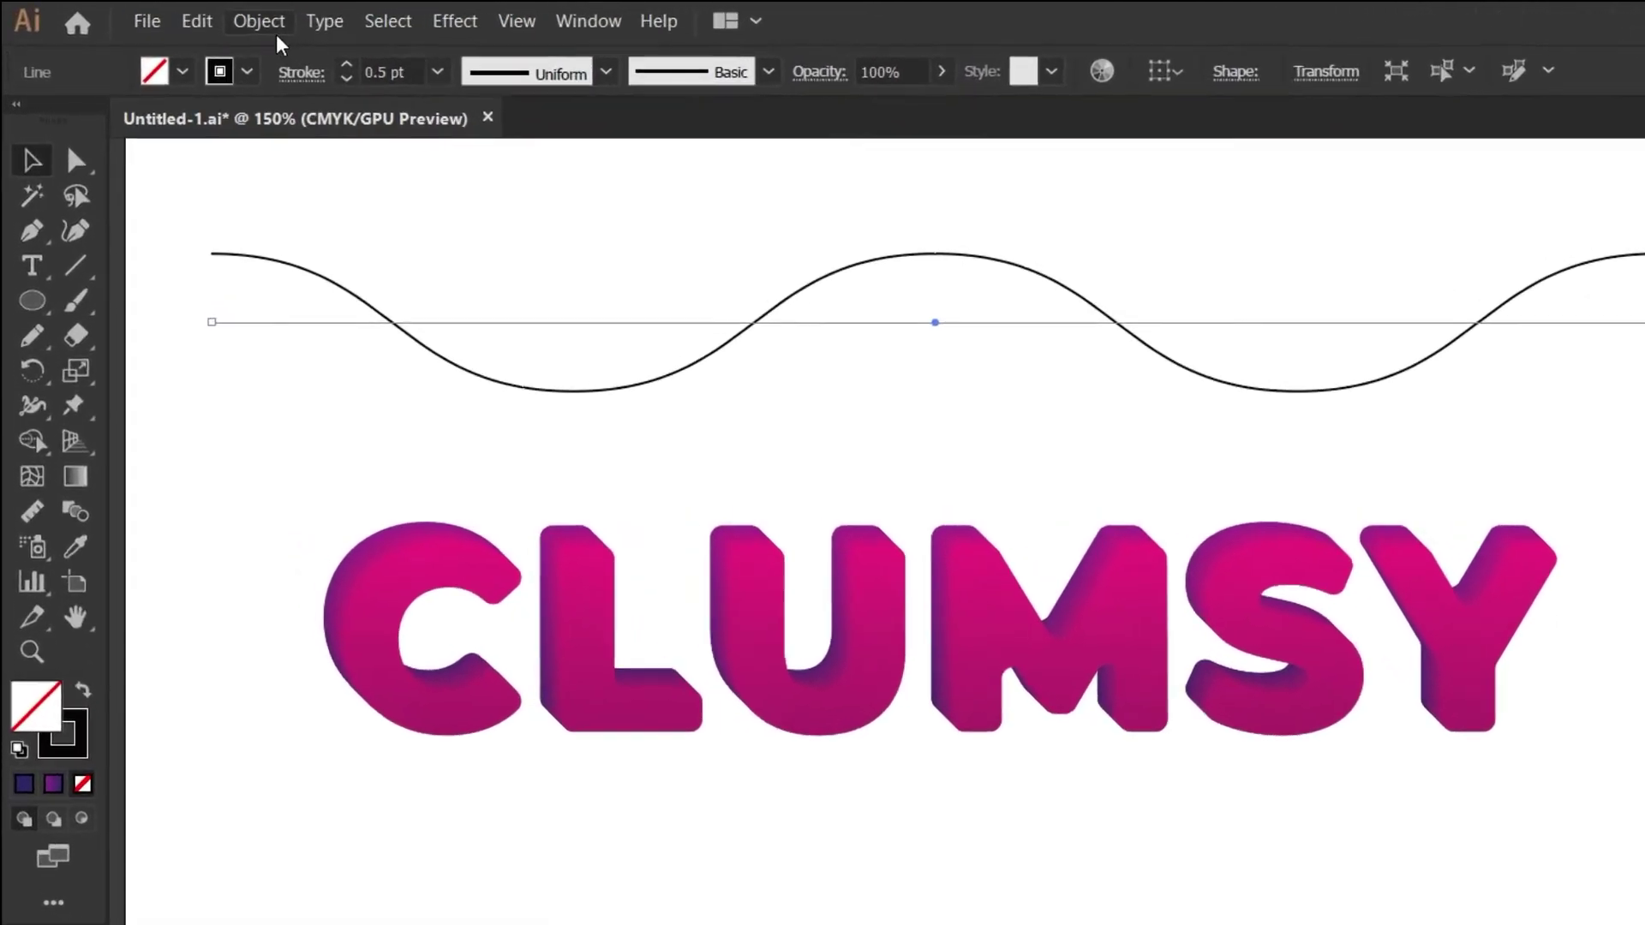
Expand the wave's appearance, shear it 70° horizontally, and shift it about 40 pt left.
left_click(262, 22)
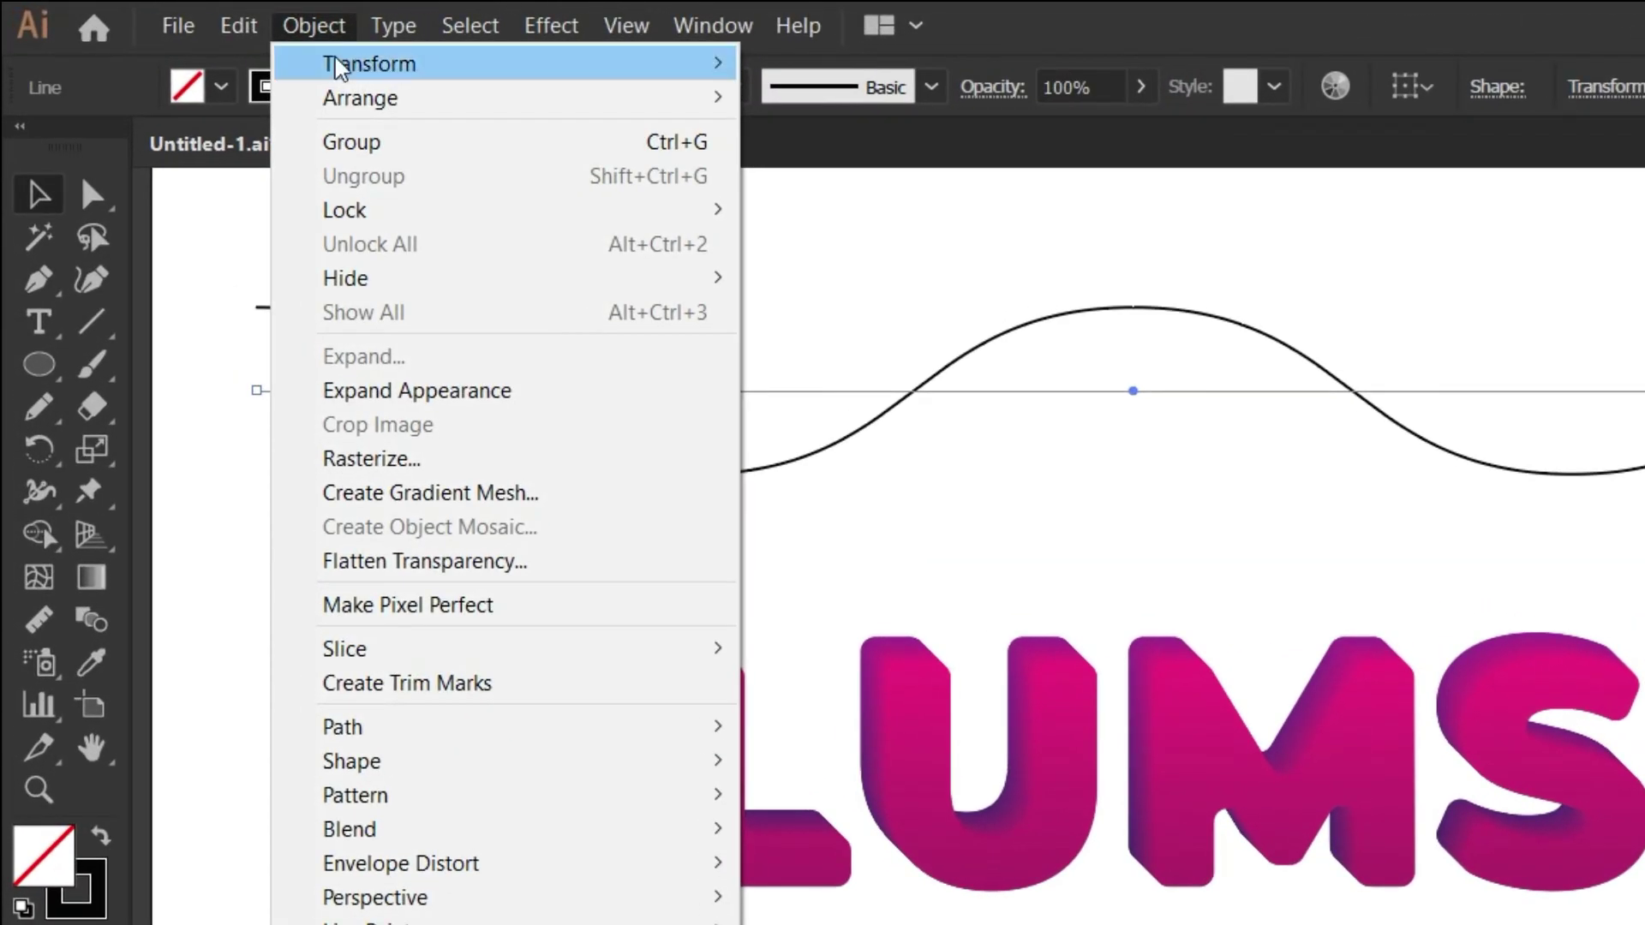
left_click(312, 392)
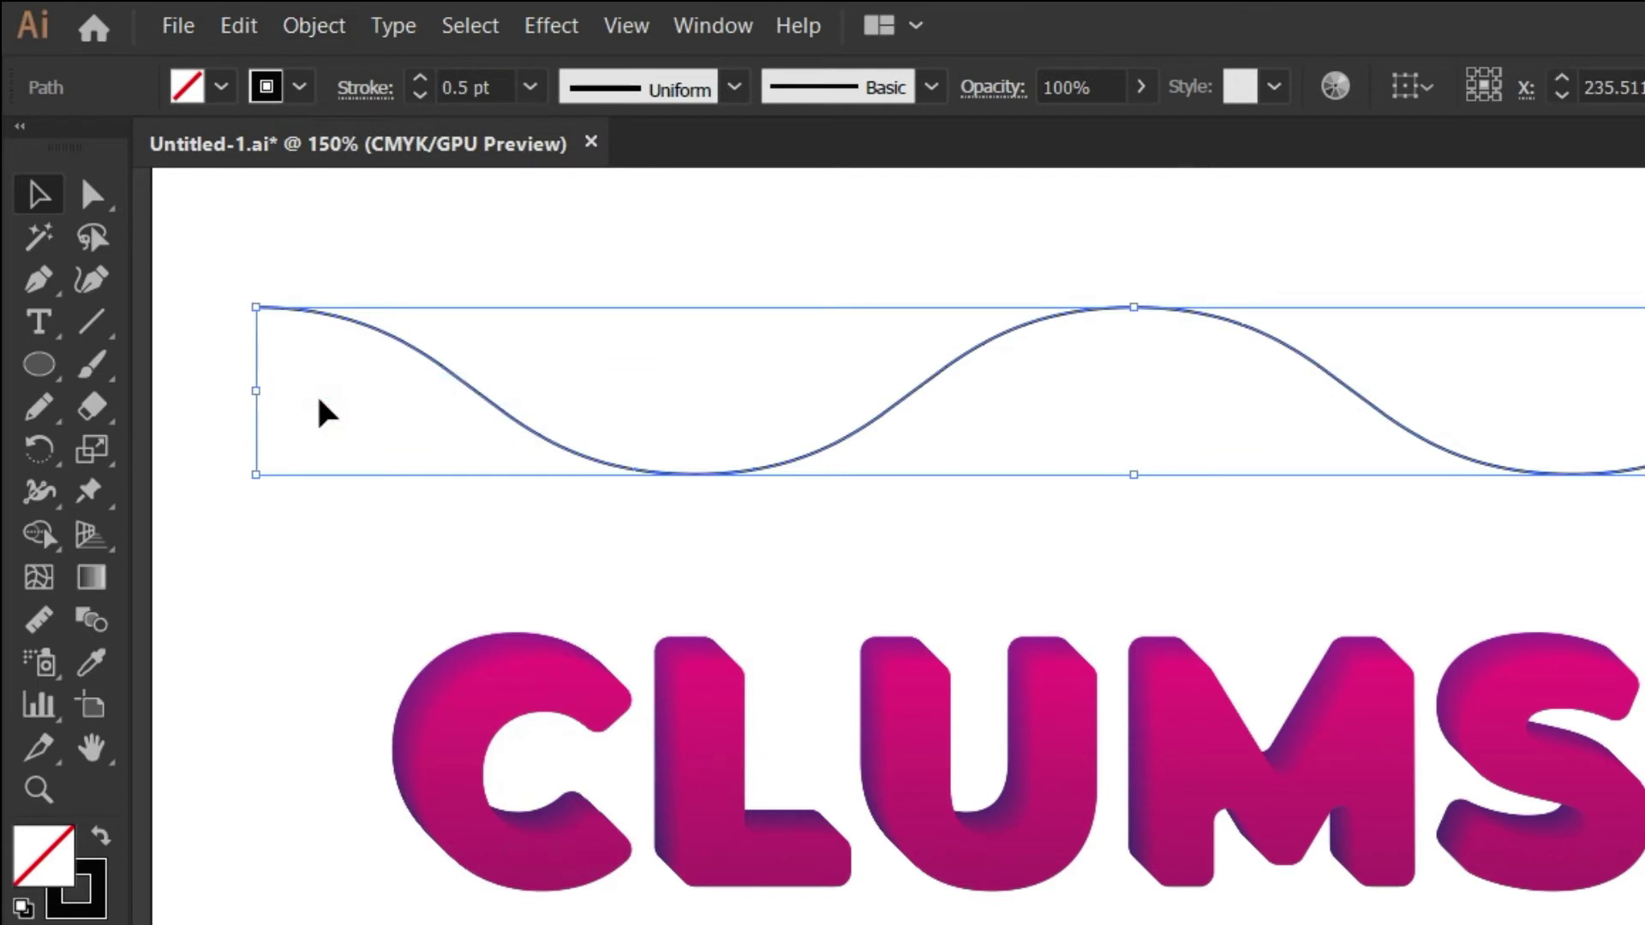
left_click(309, 41)
mouse_move(369, 63)
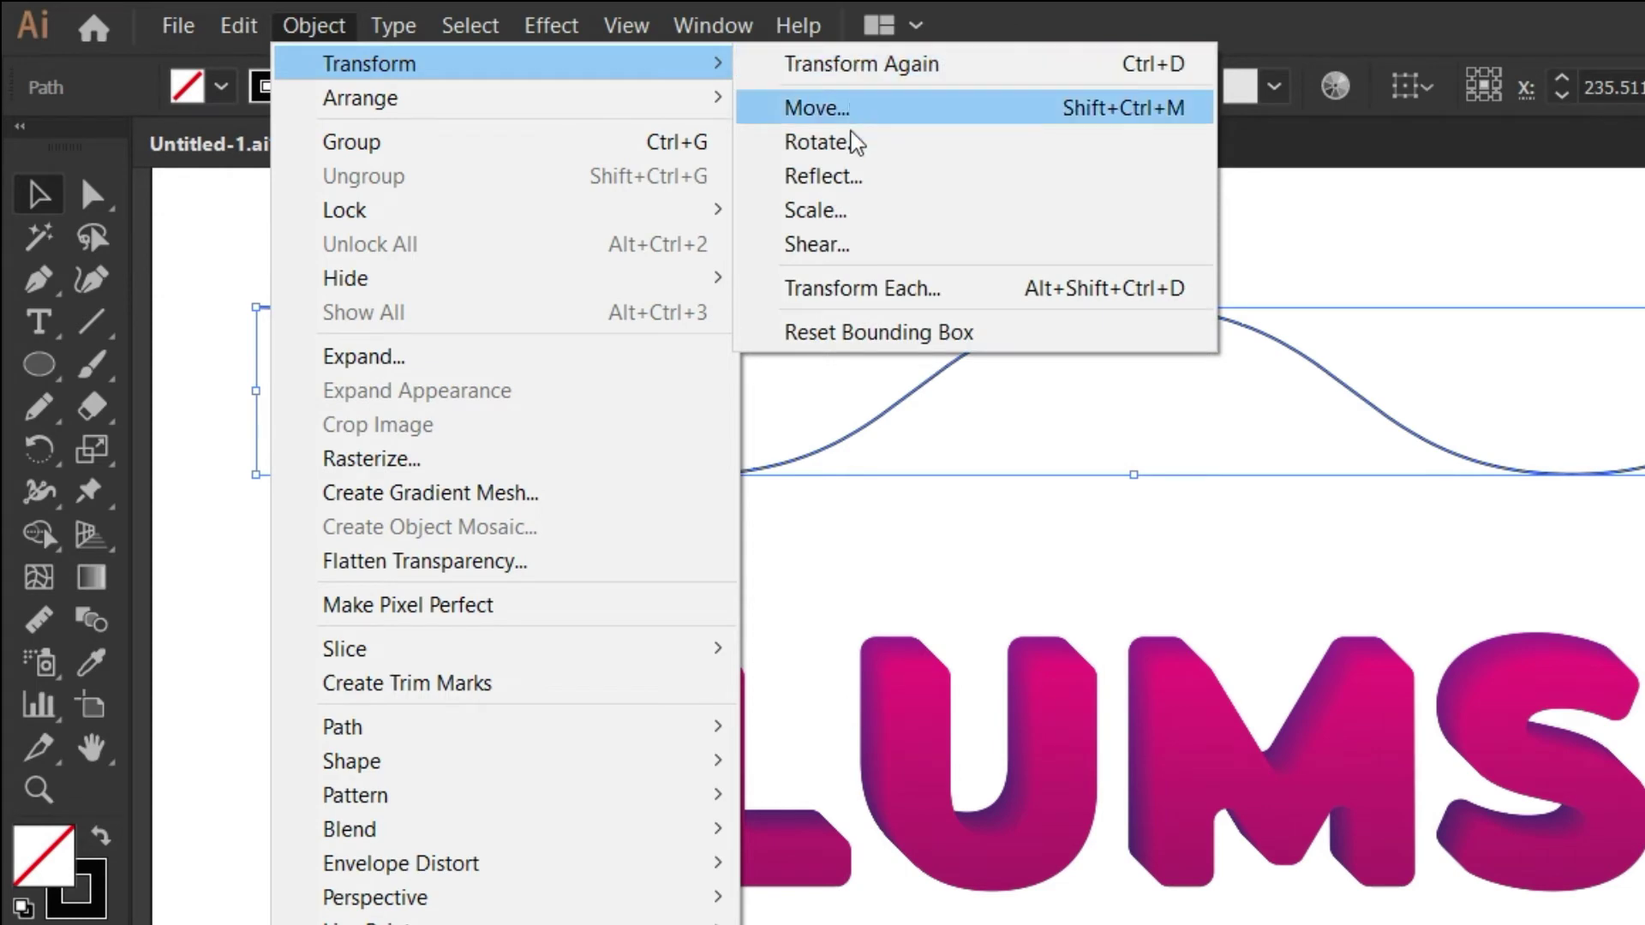
left_click(846, 248)
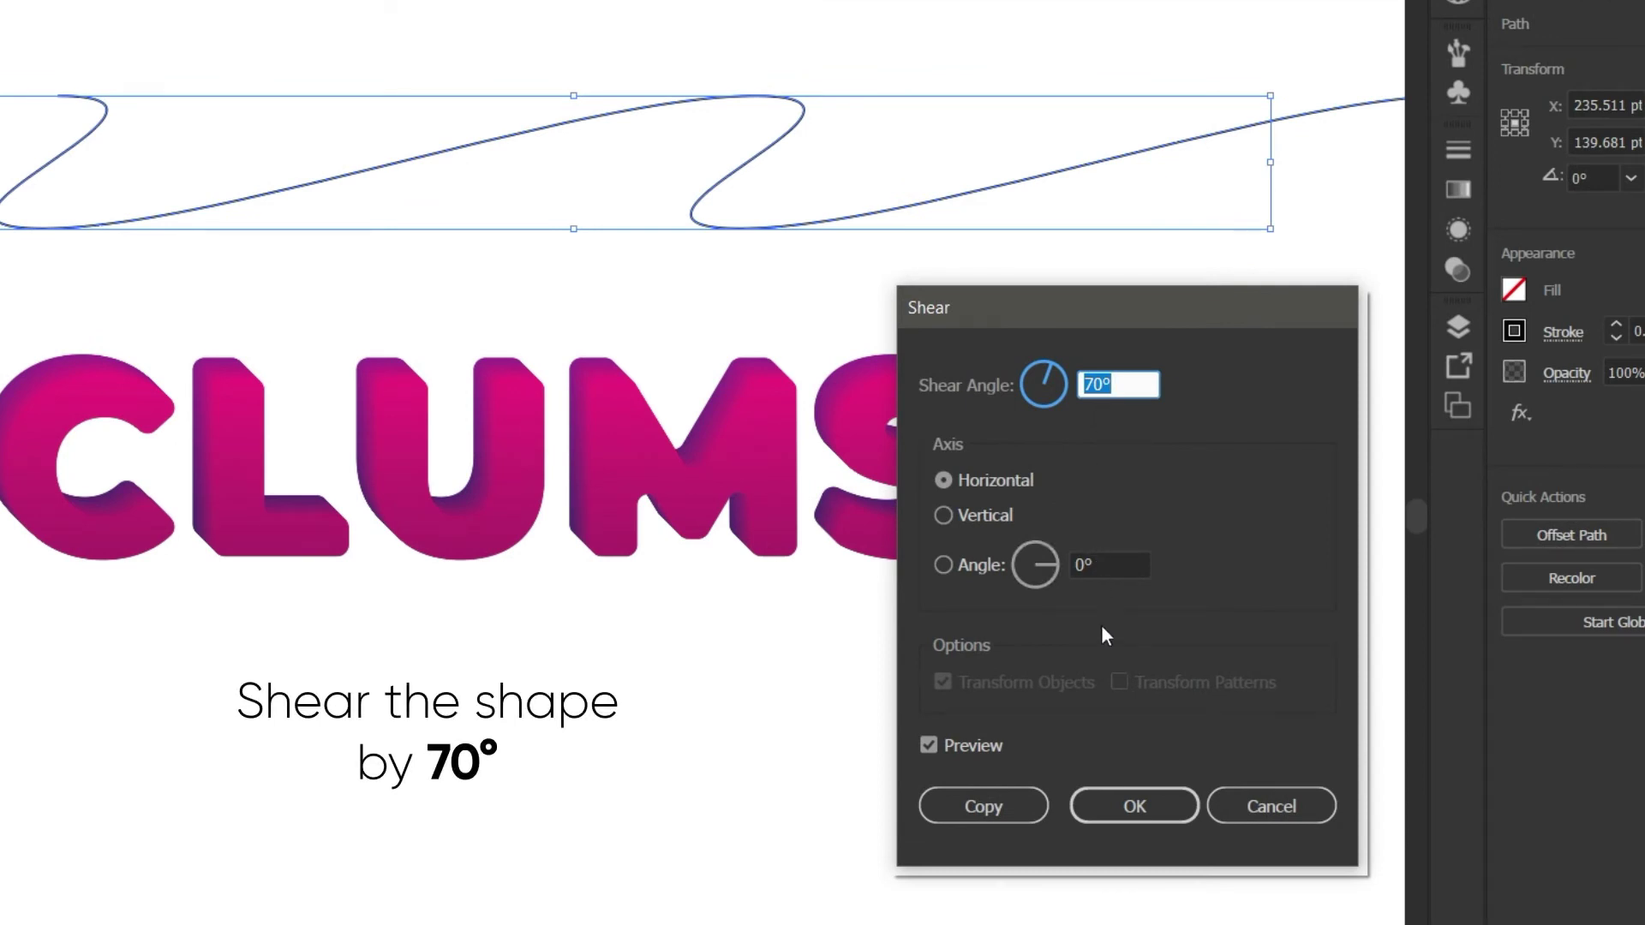
left_click(1105, 804)
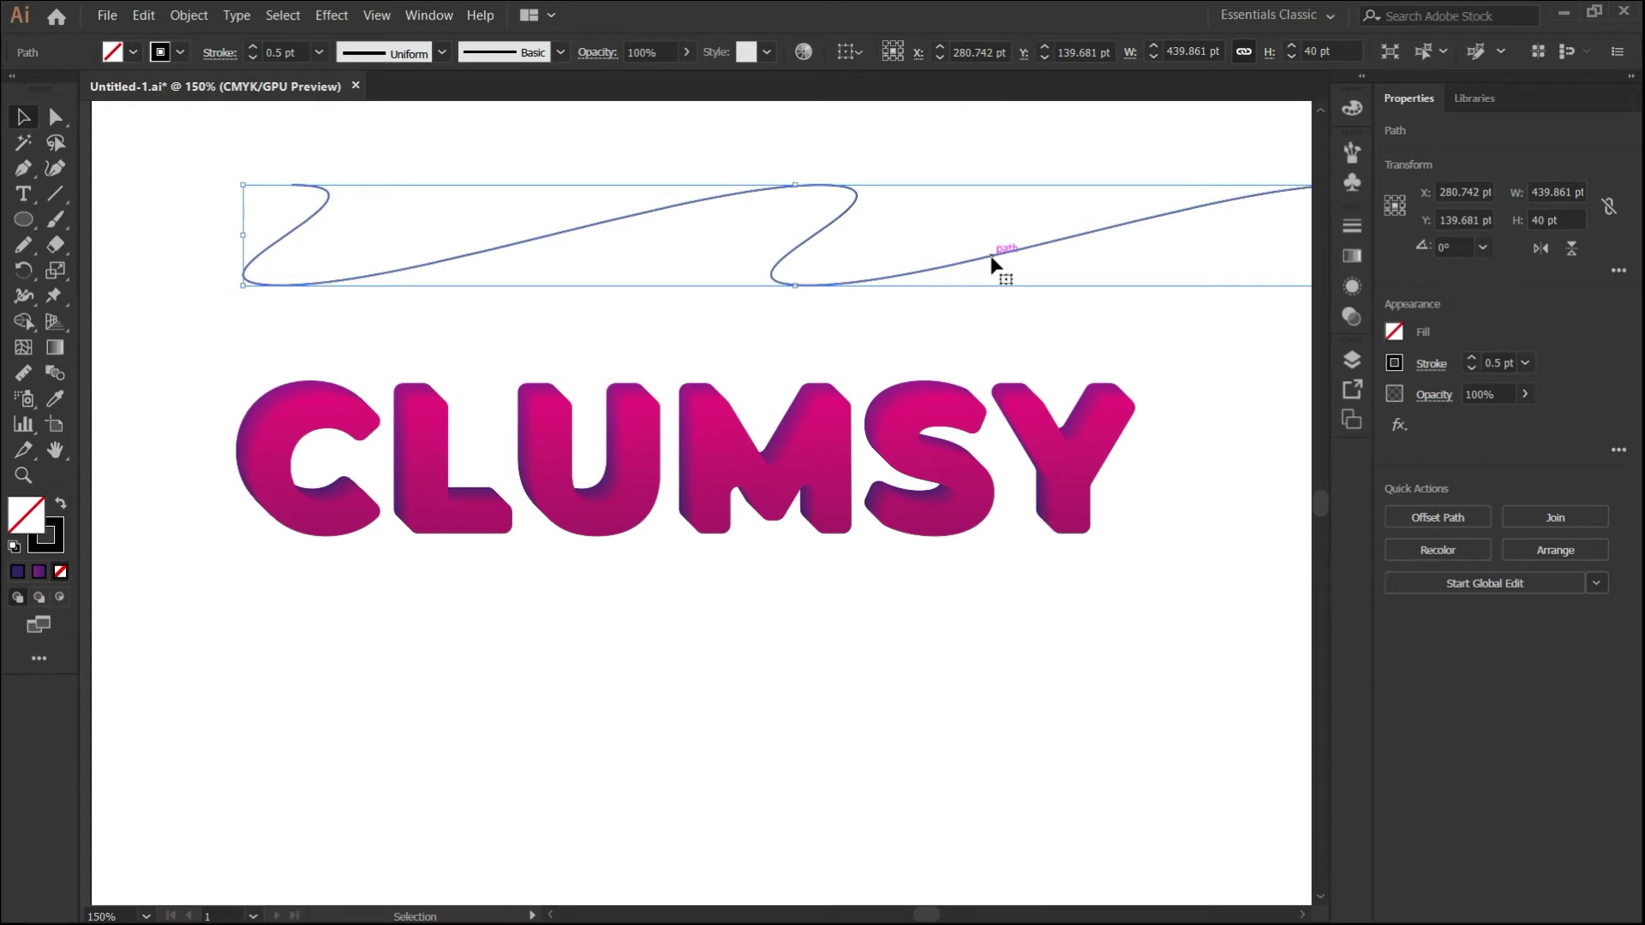
mouse_move(992, 260)
left_mouse_down()
mouse_move(865, 254)
mouse_move(887, 250)
left_mouse_up()
left_click(656, 733)
Draw a 5.49 pt circle below CLUMSY with a solid black fill and no stroke.
scroll(469, 785, "up", 3)
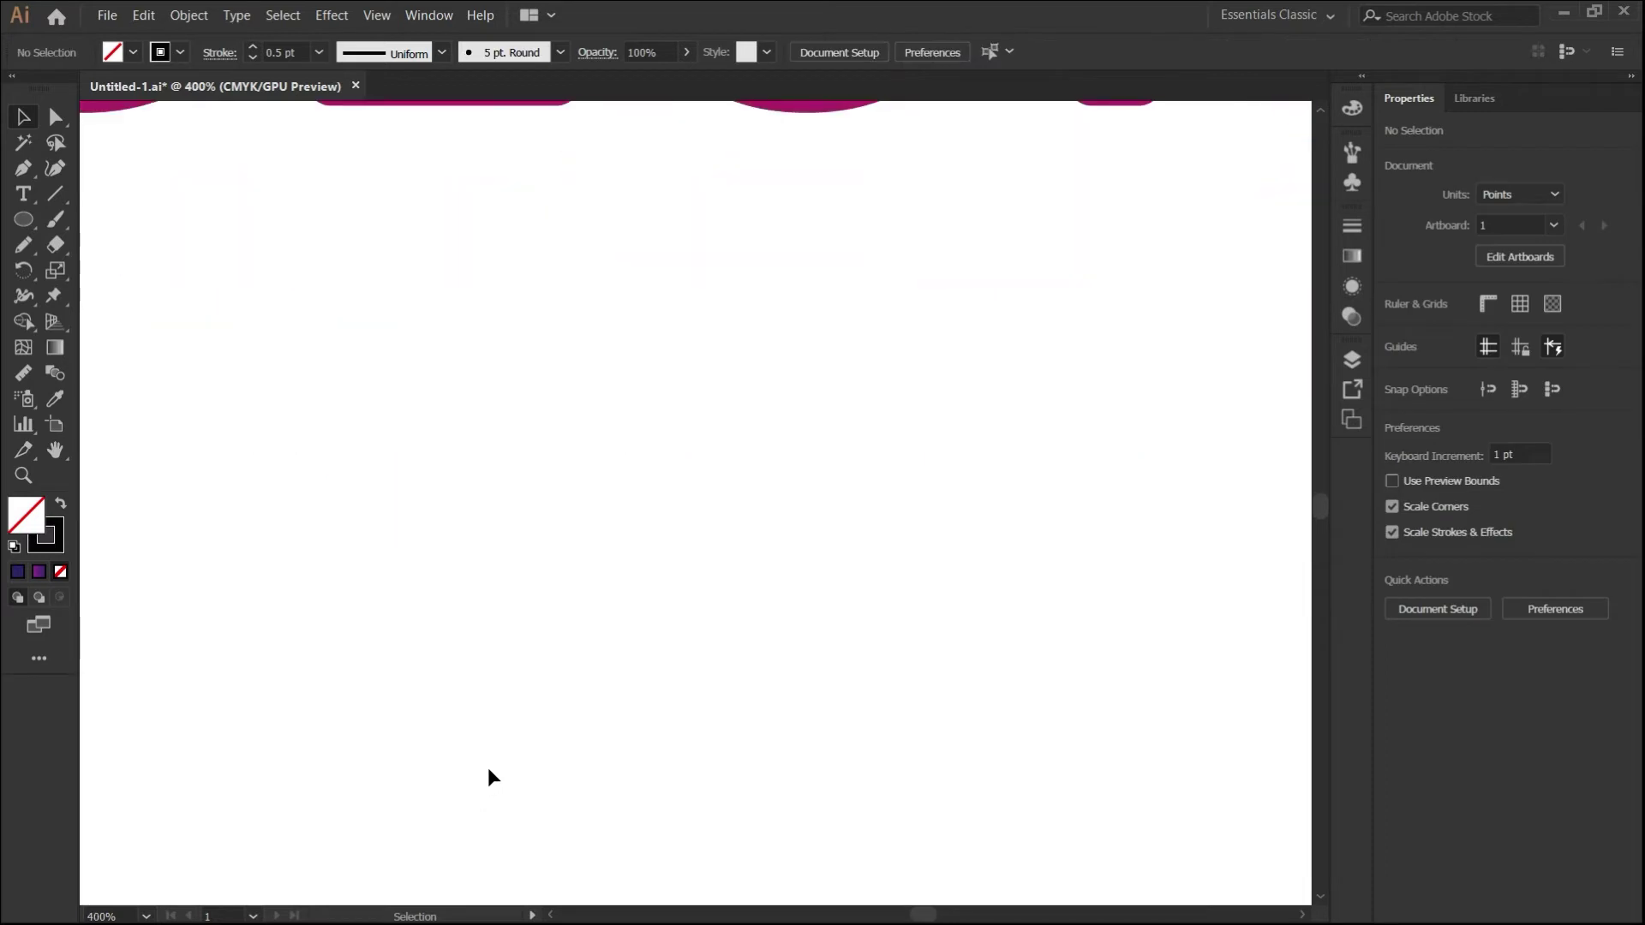
left_click_drag(491, 757, 510, 726)
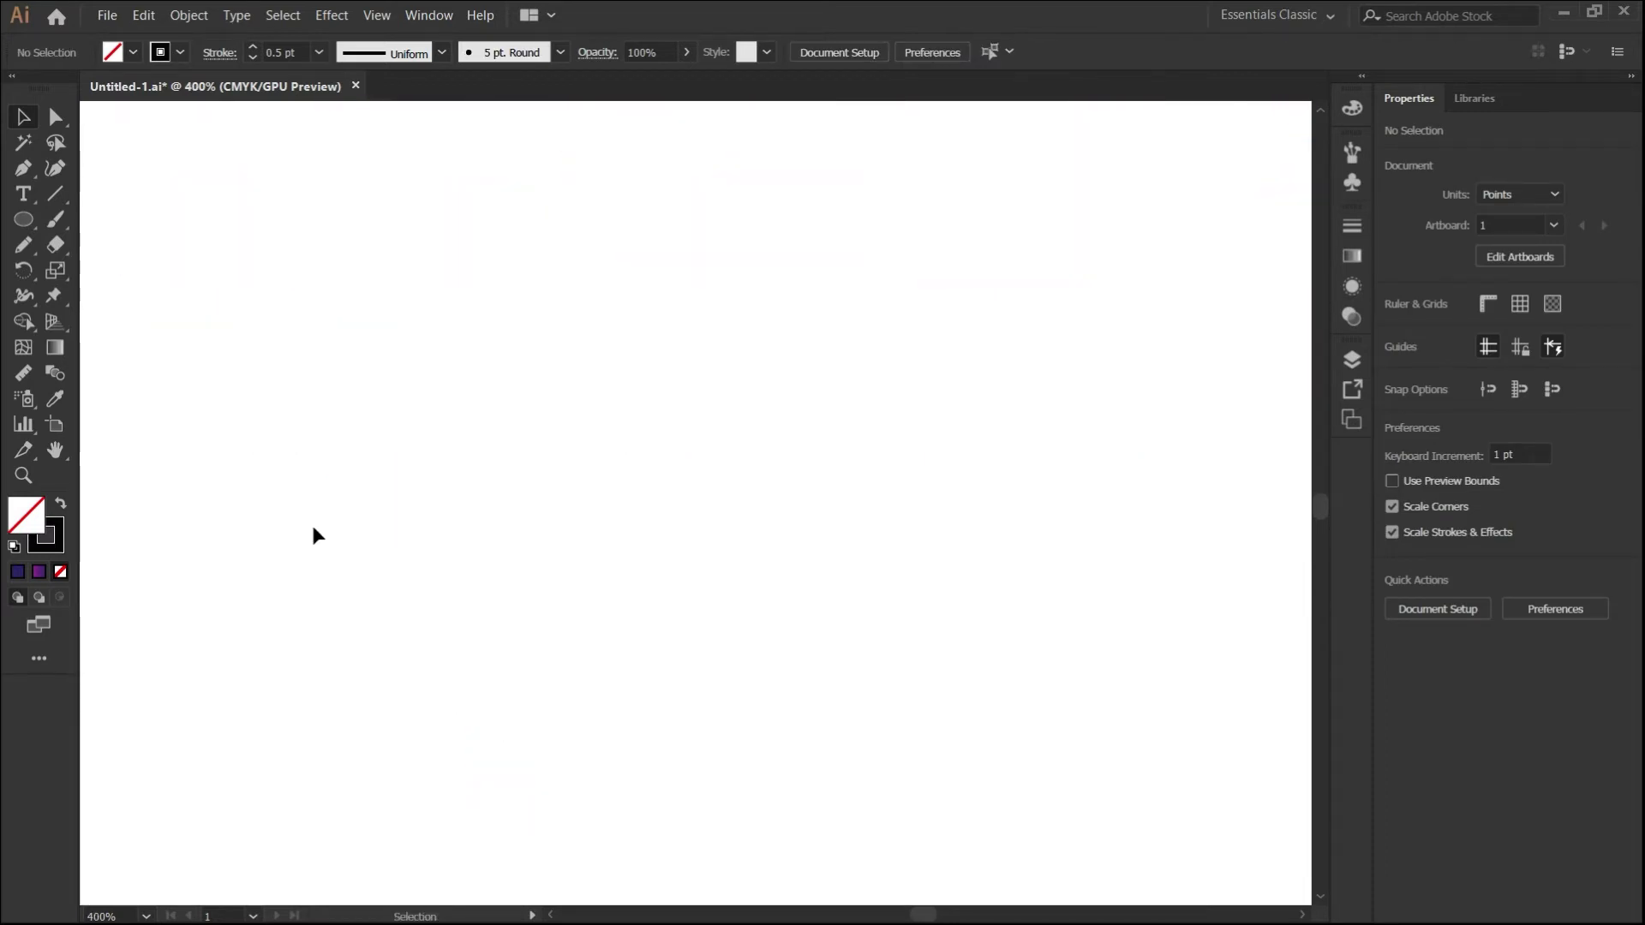
left_click(26, 224)
left_click_drag(592, 438, 611, 456)
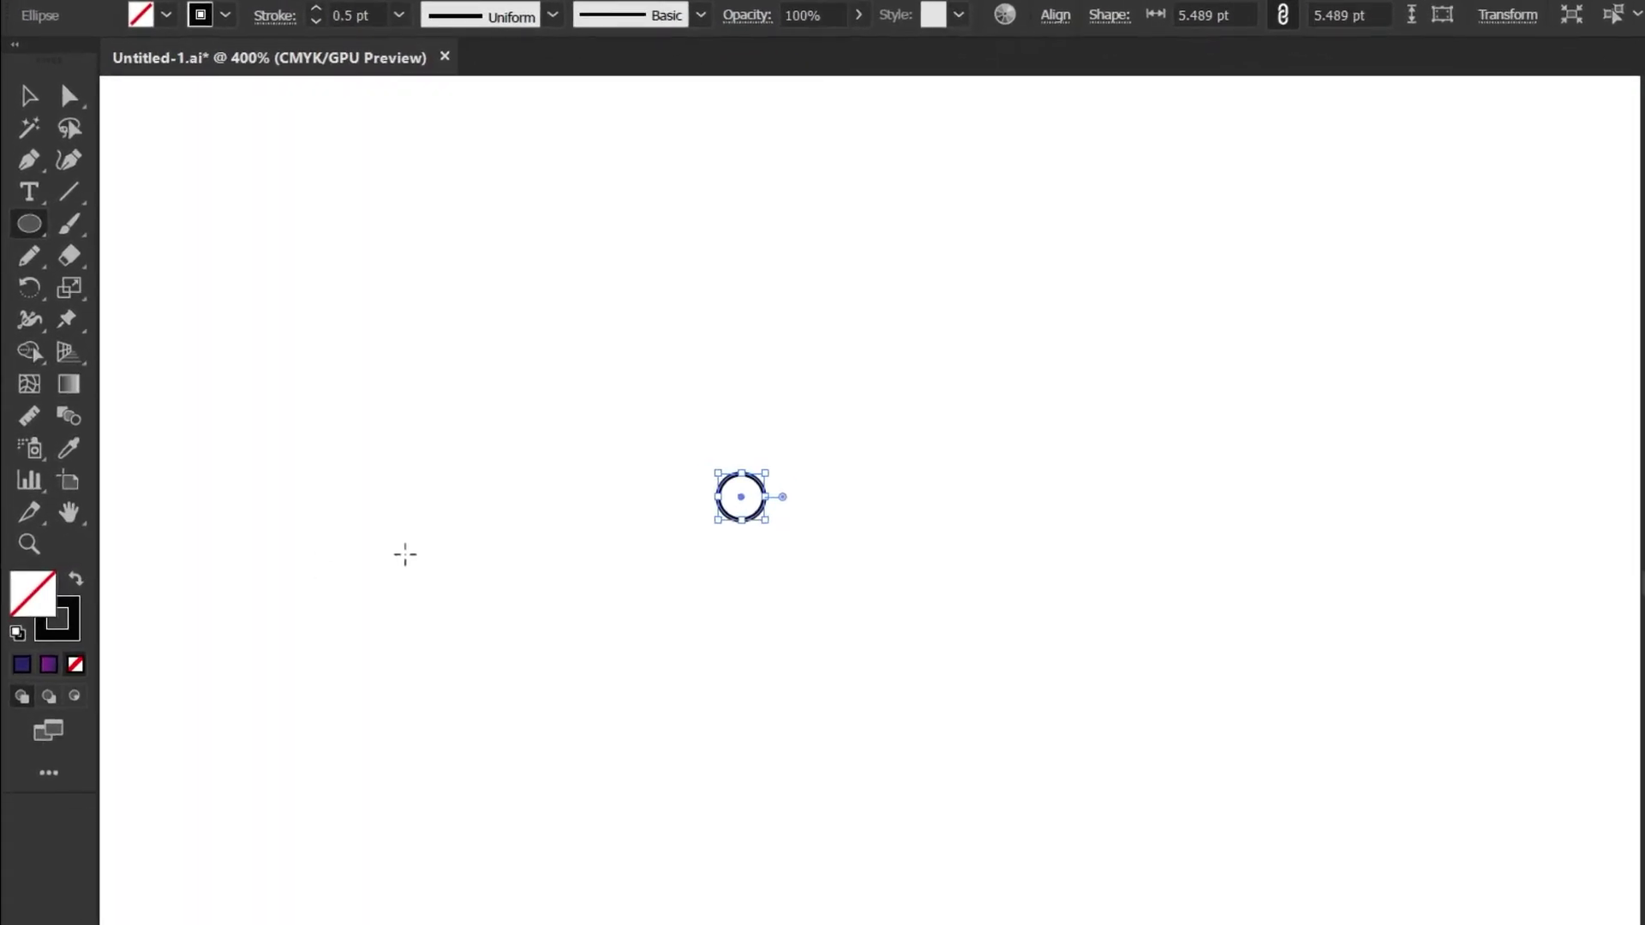
left_click(94, 661)
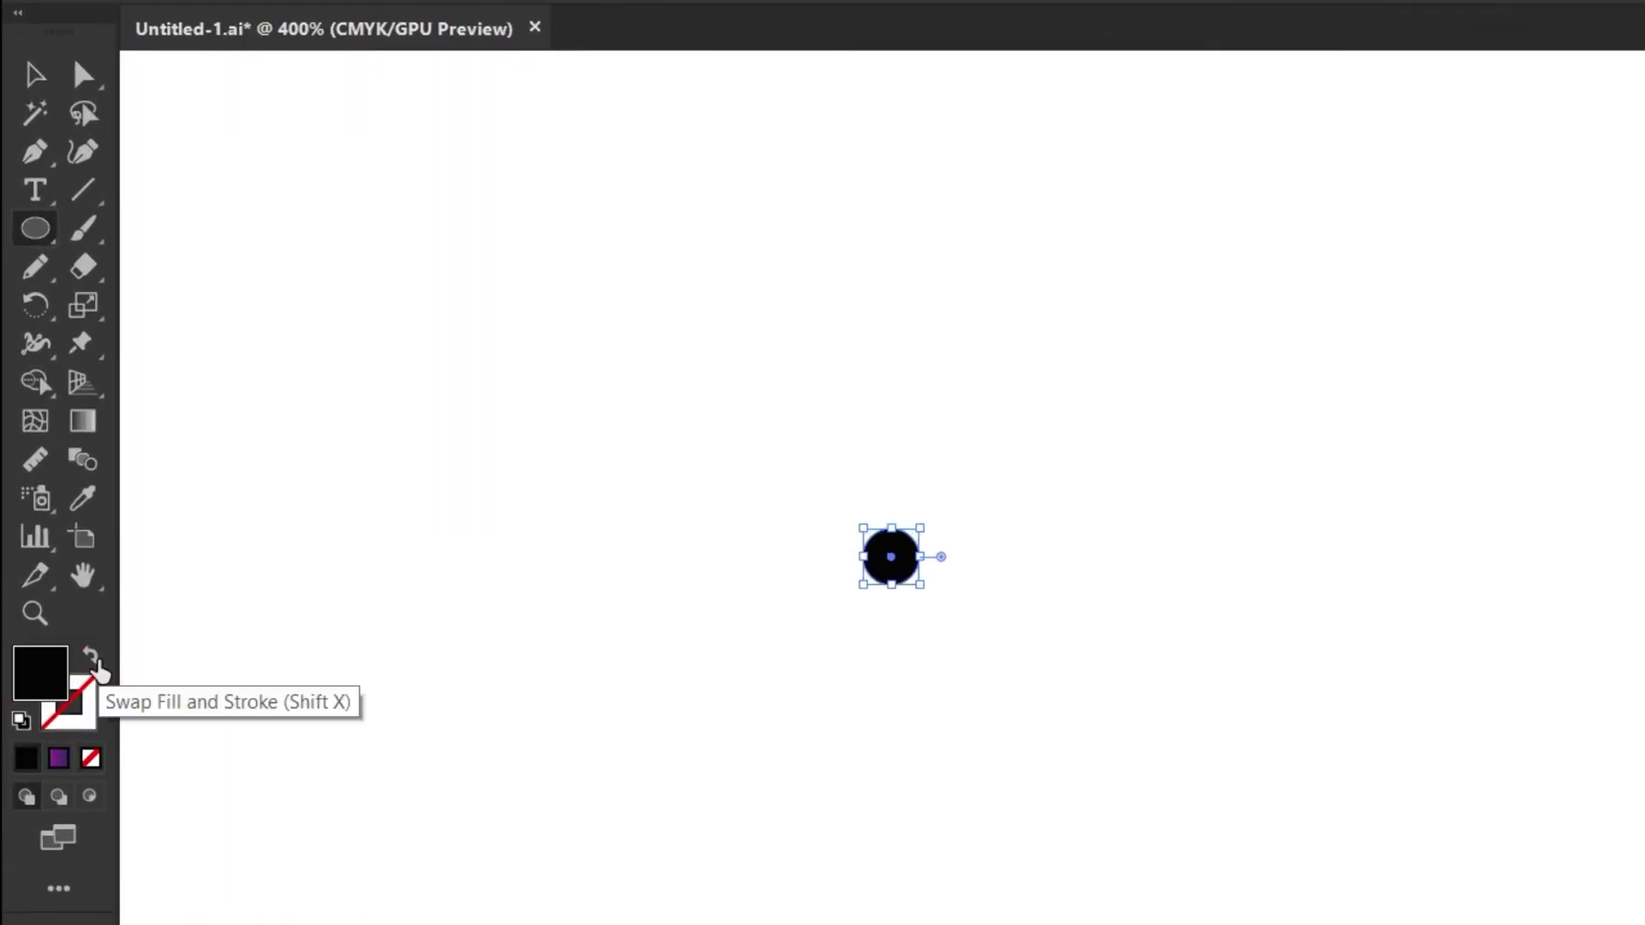
left_click(86, 422)
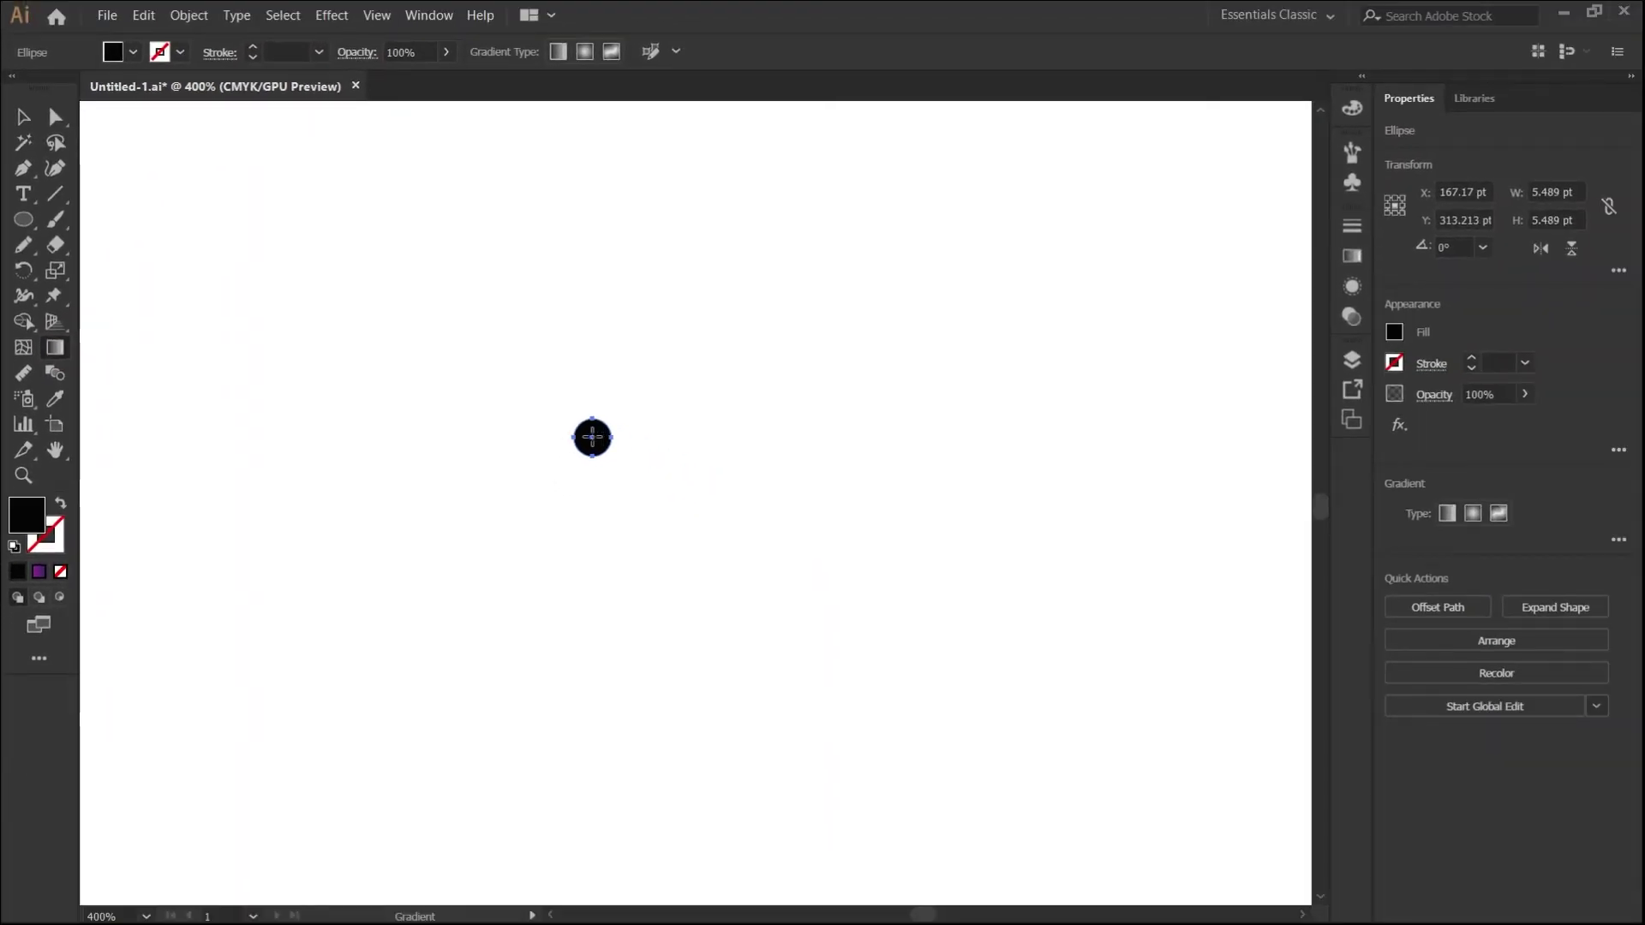
Give the circle a top-to-bottom gradient with a yellow top stop.
left_click(592, 438)
left_click_drag(592, 413, 592, 457)
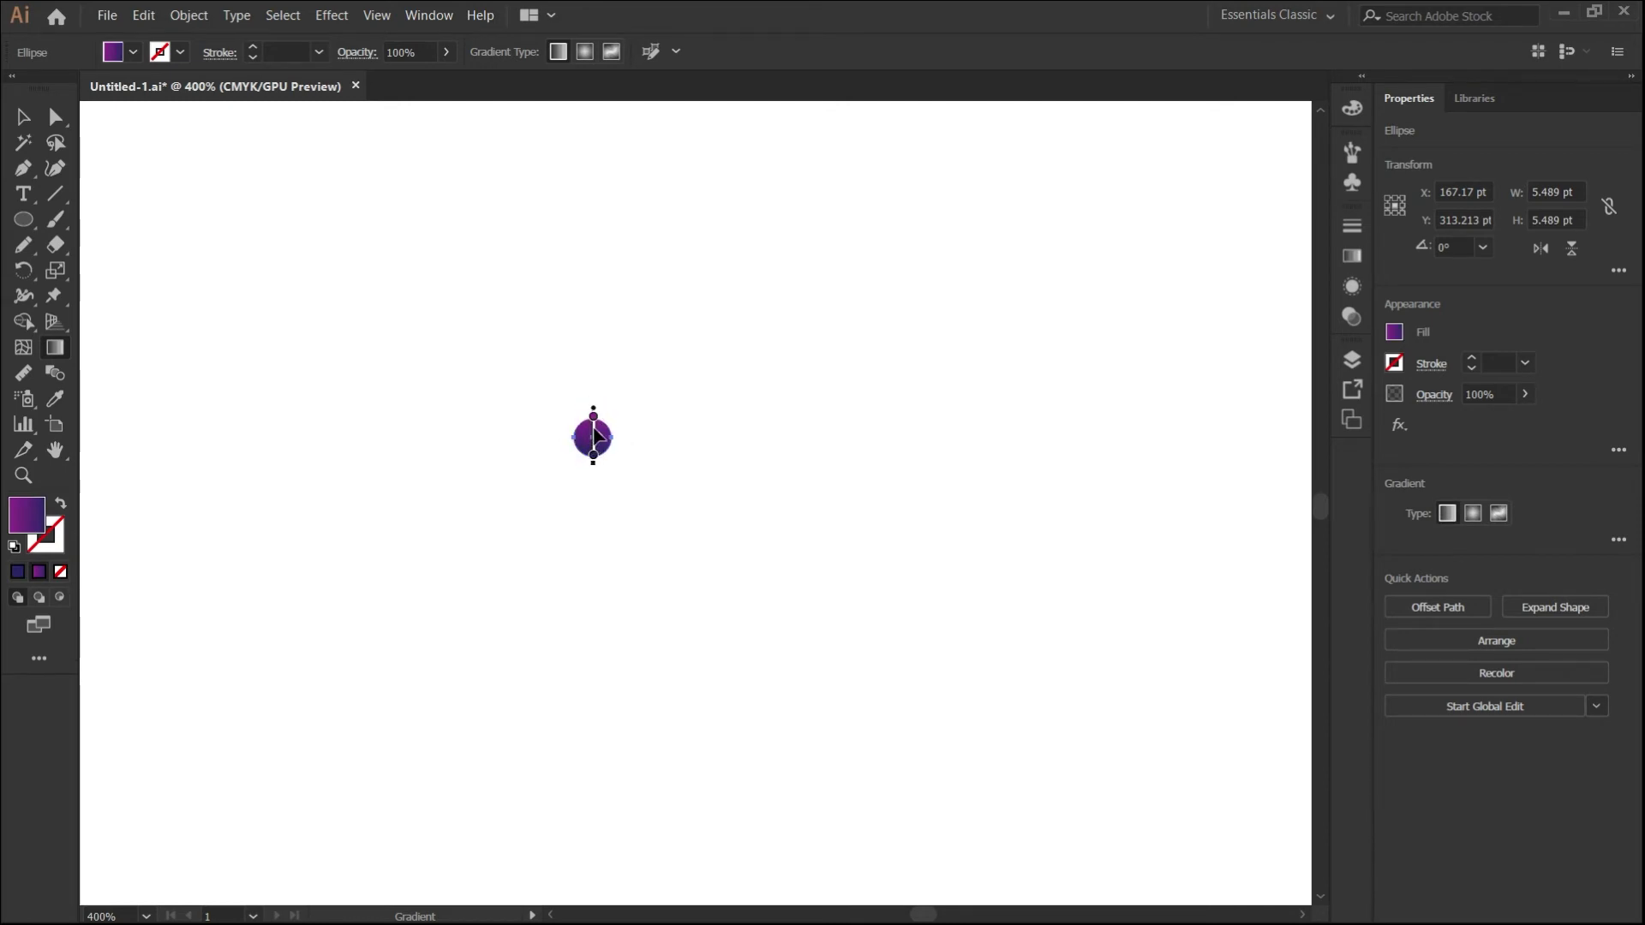
scroll(597, 431, "up", 2)
scroll(594, 424, "up", 2)
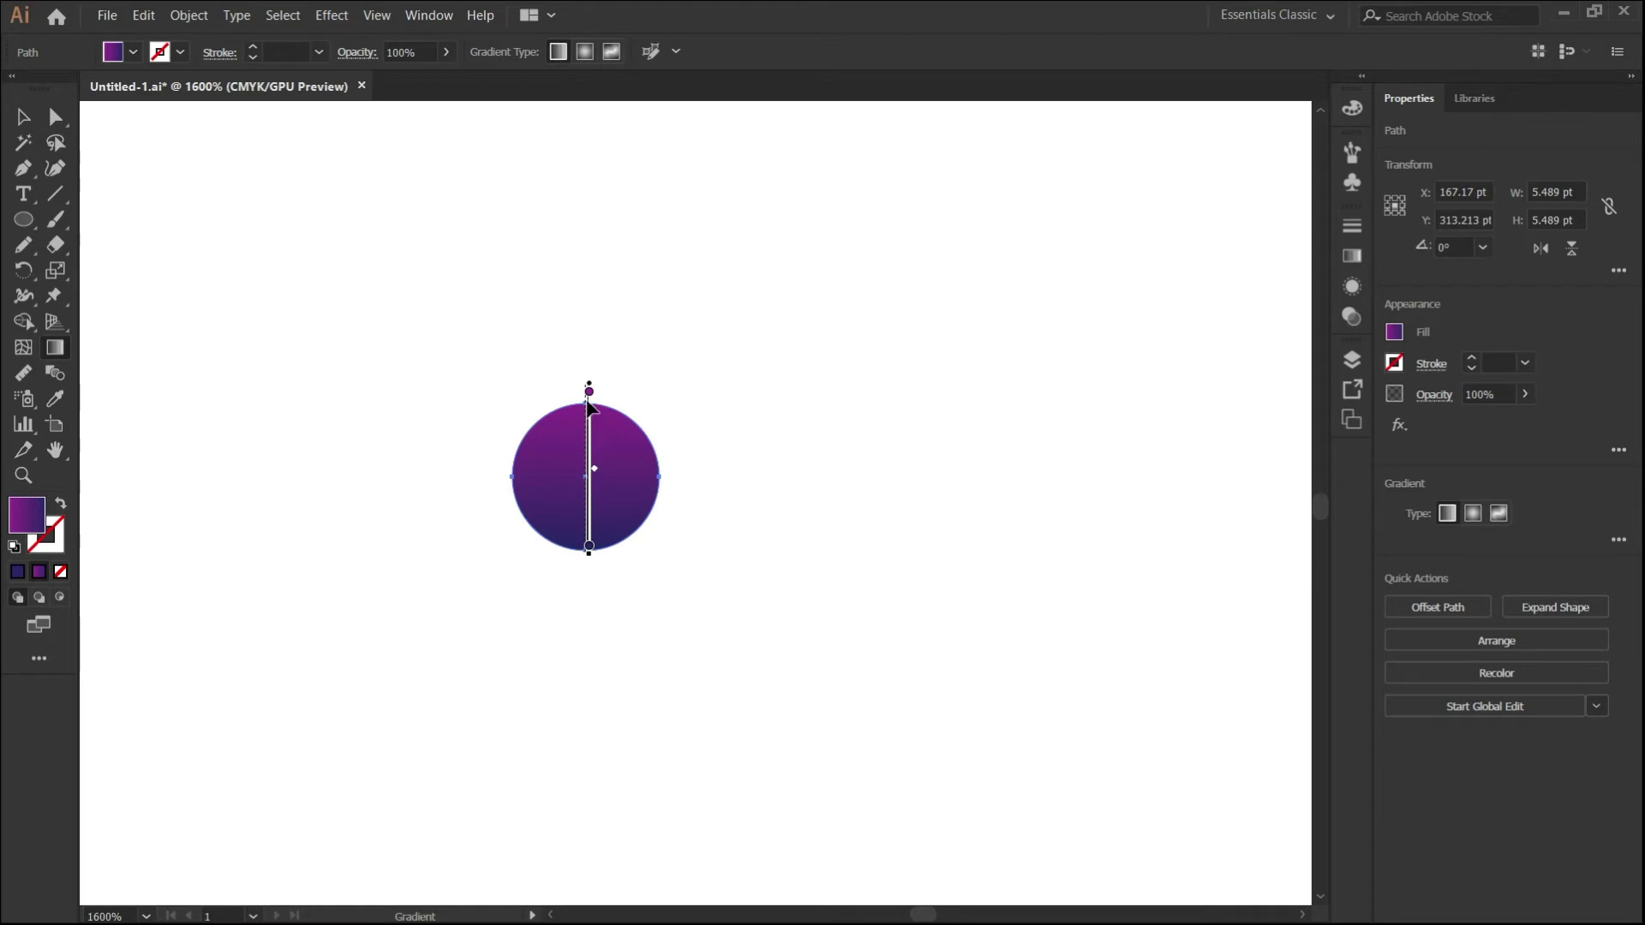
double_click(588, 392)
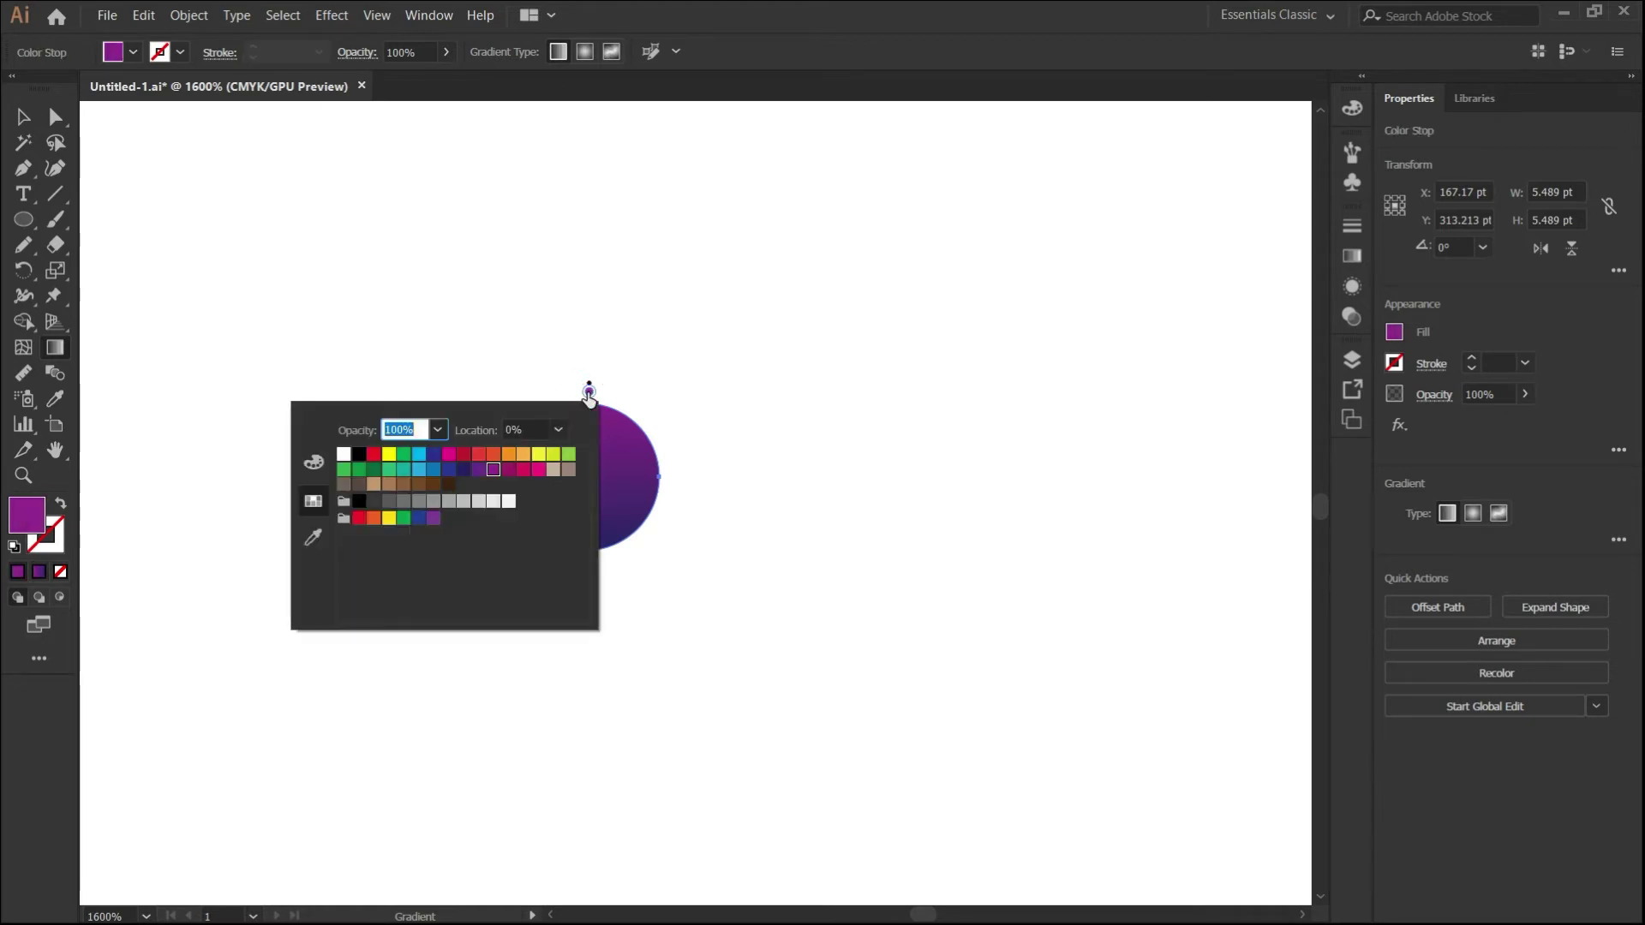
left_click(538, 457)
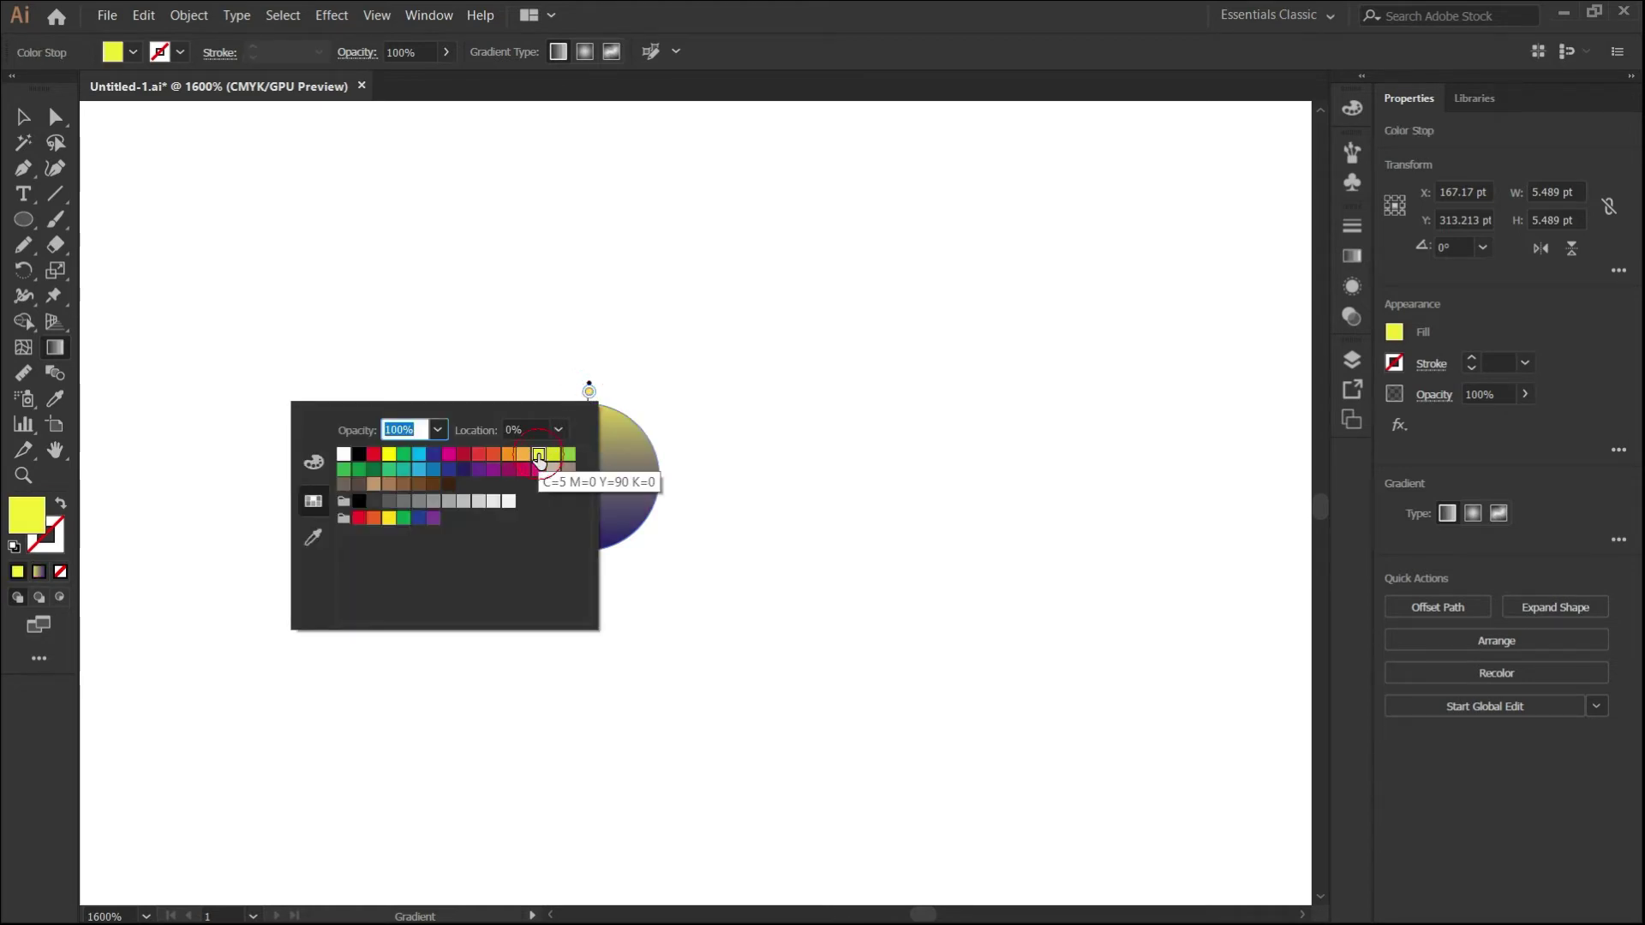
left_click(619, 491)
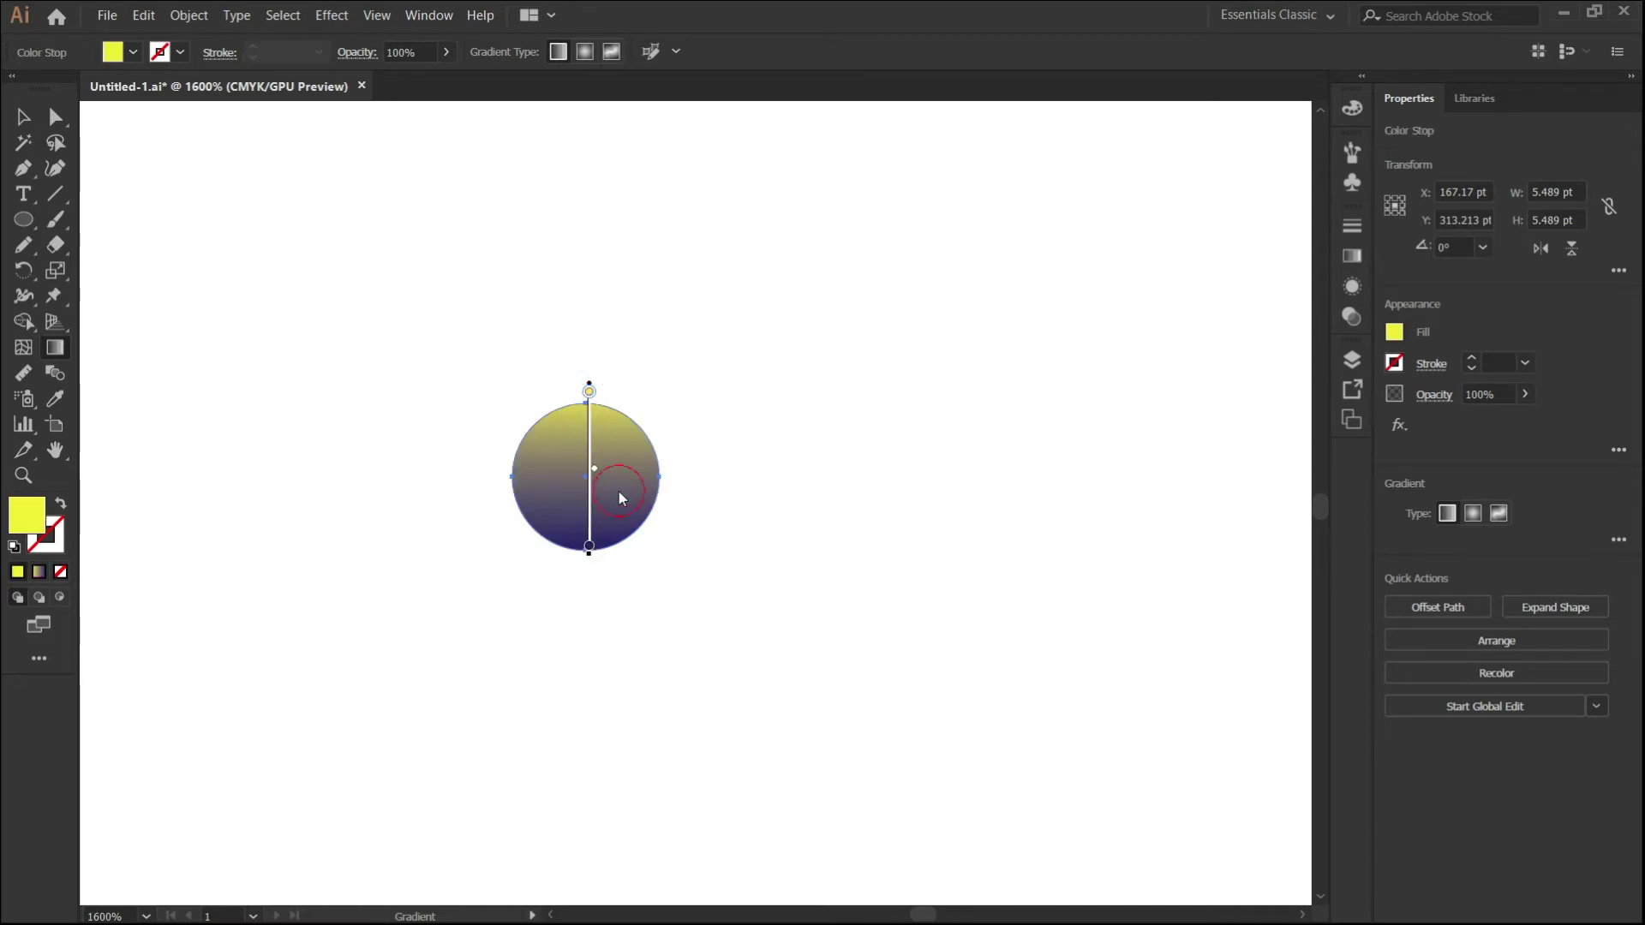
Make the bottom gradient stop orange-red.
left_click(590, 548)
double_click(589, 548)
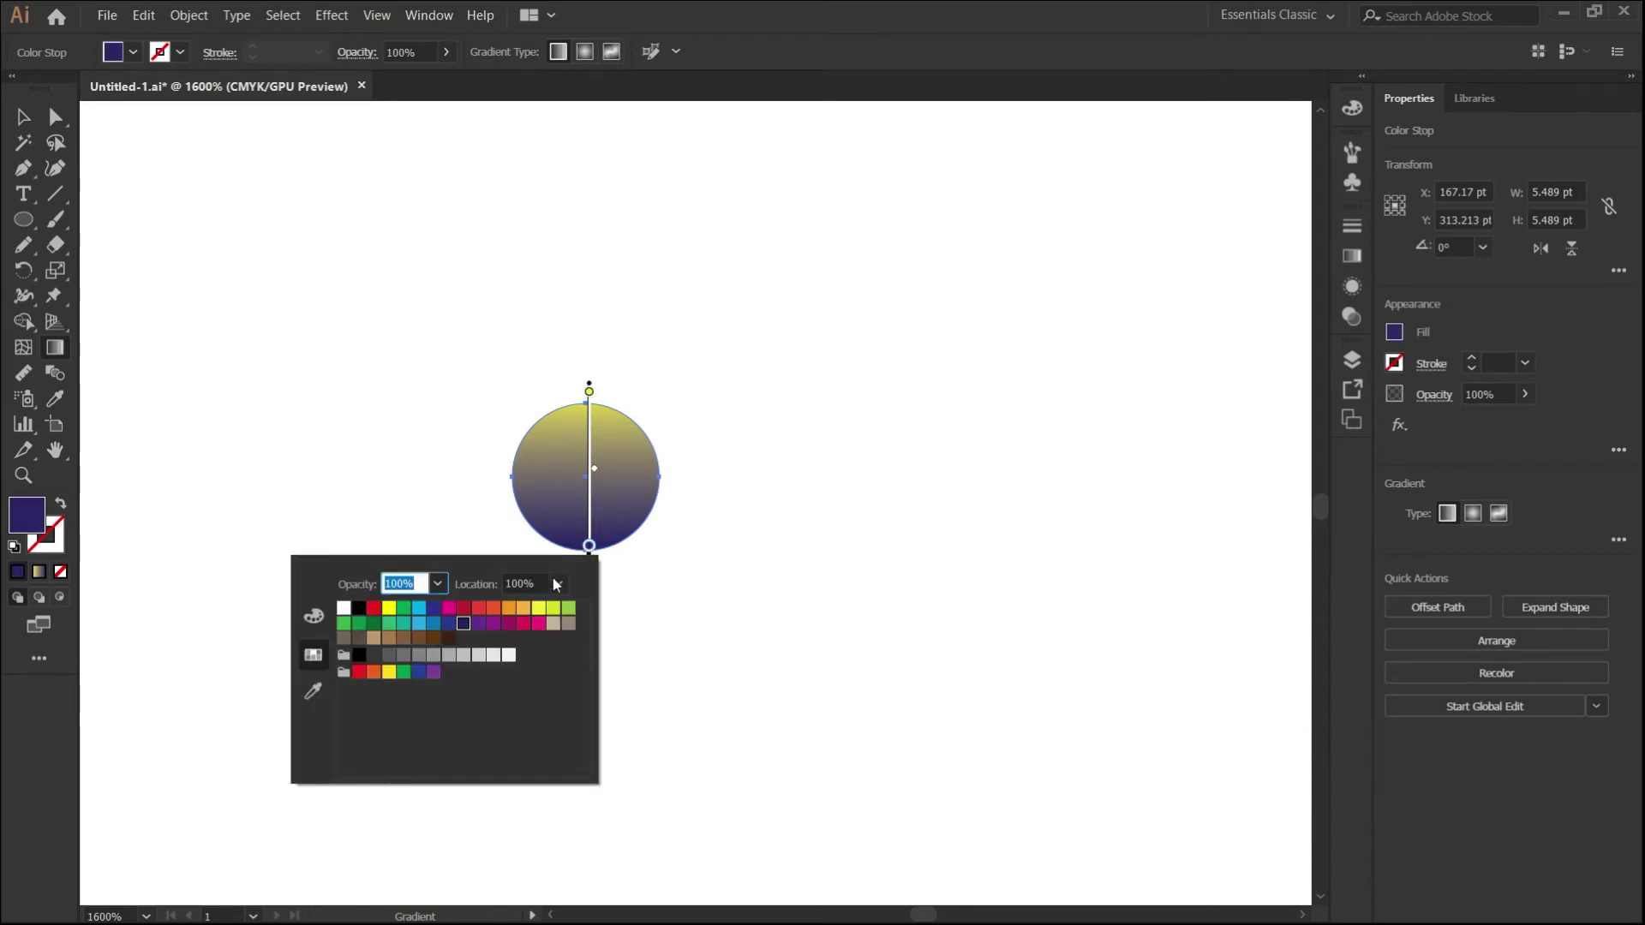
left_click(494, 609)
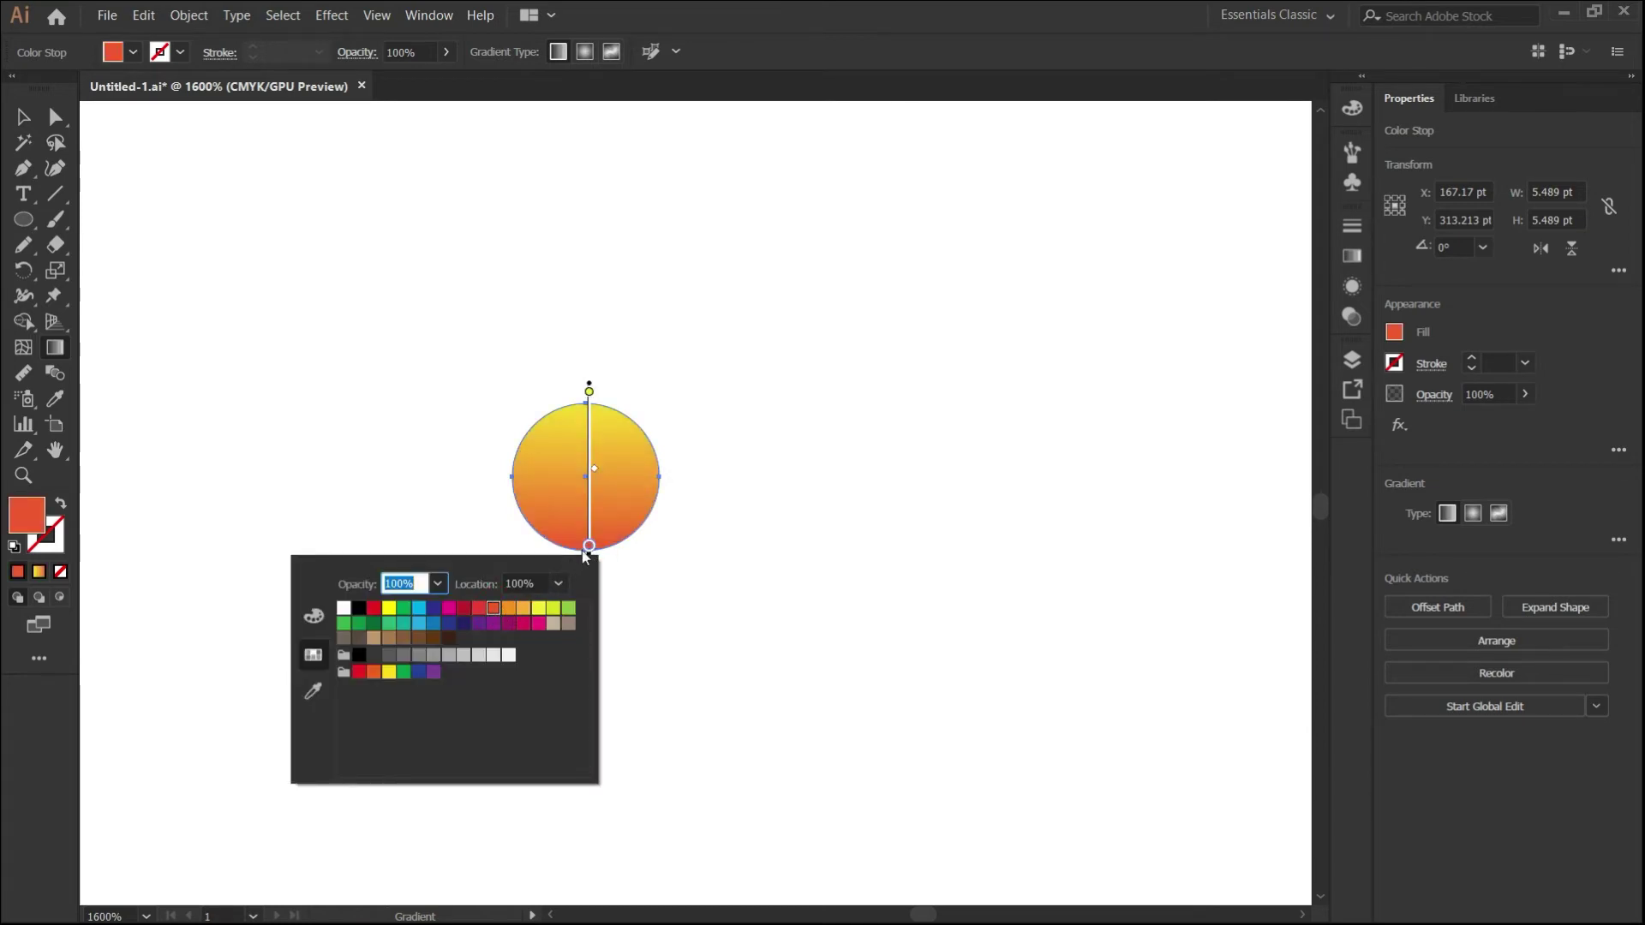
left_click(583, 555)
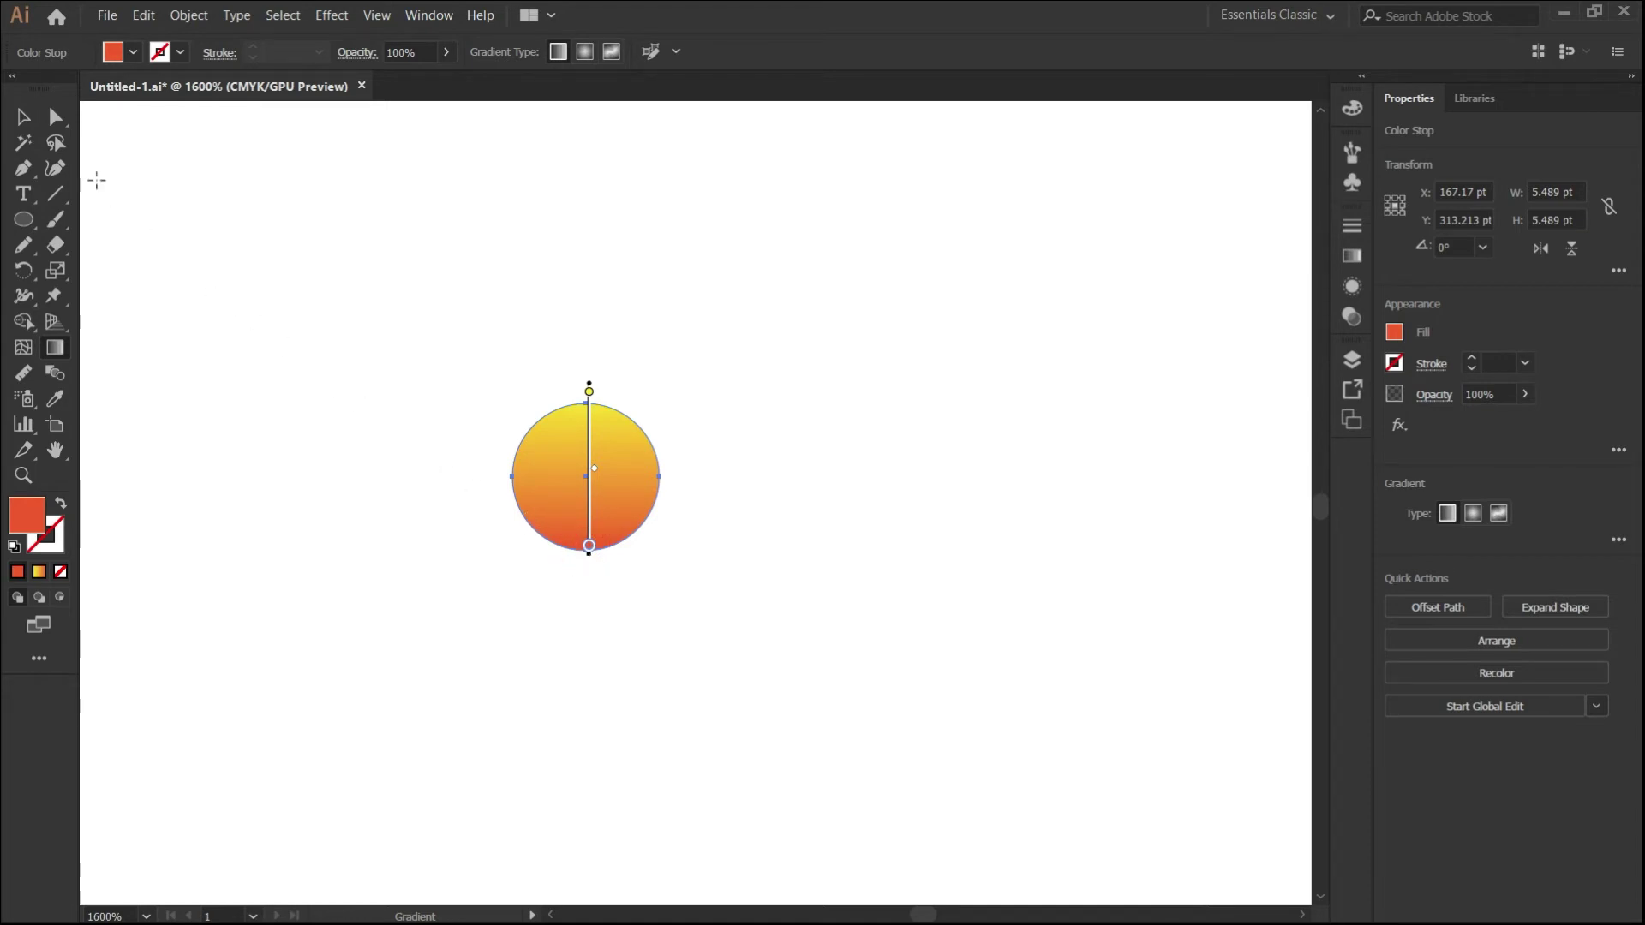
left_click(29, 120)
scroll(424, 329, "down", 1)
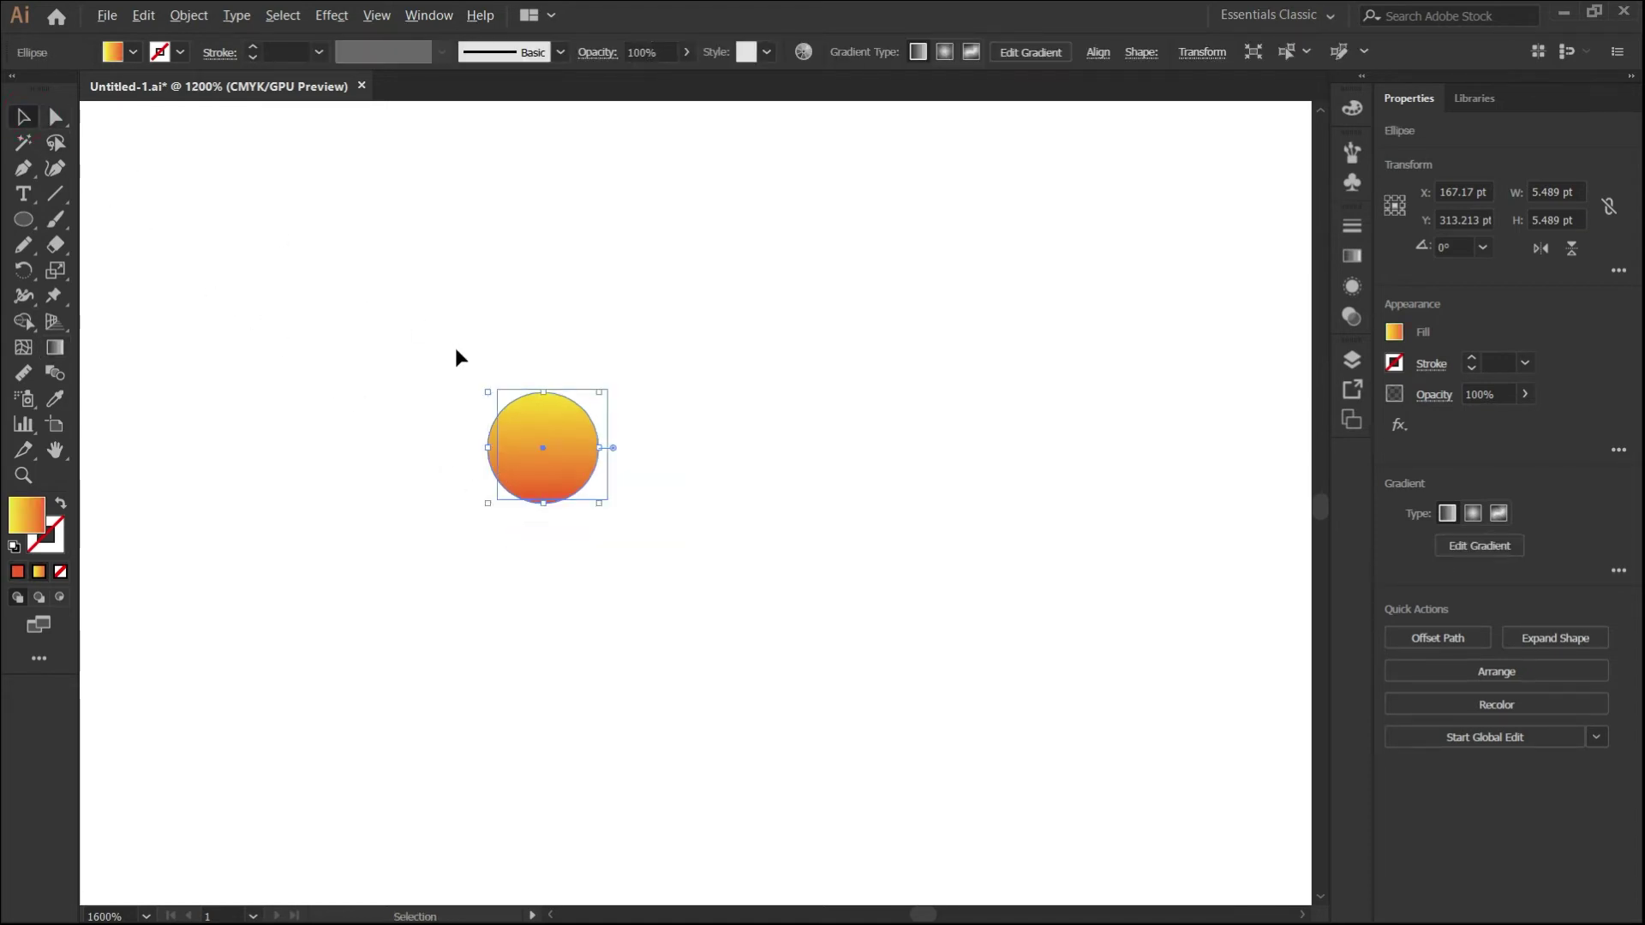
Enlarge the gradient circle slightly and place a copy to its right.
scroll(455, 348, "down", 1)
left_click_drag(544, 448, 586, 489)
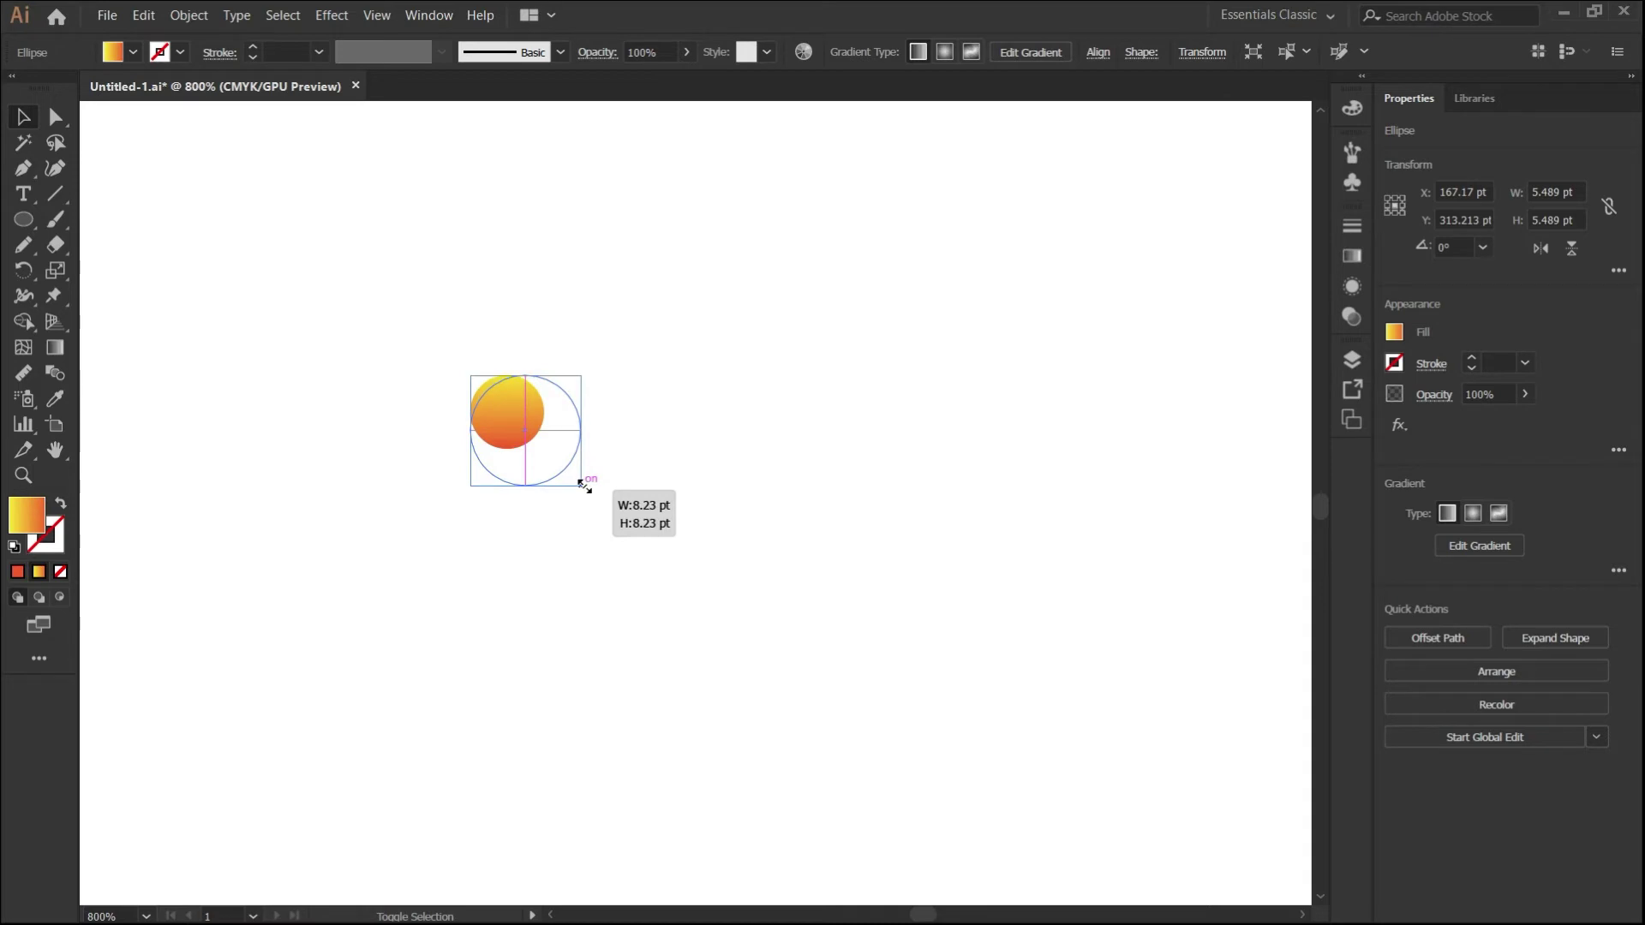
scroll(589, 490, "down", 1)
left_click_drag(557, 482, 697, 480)
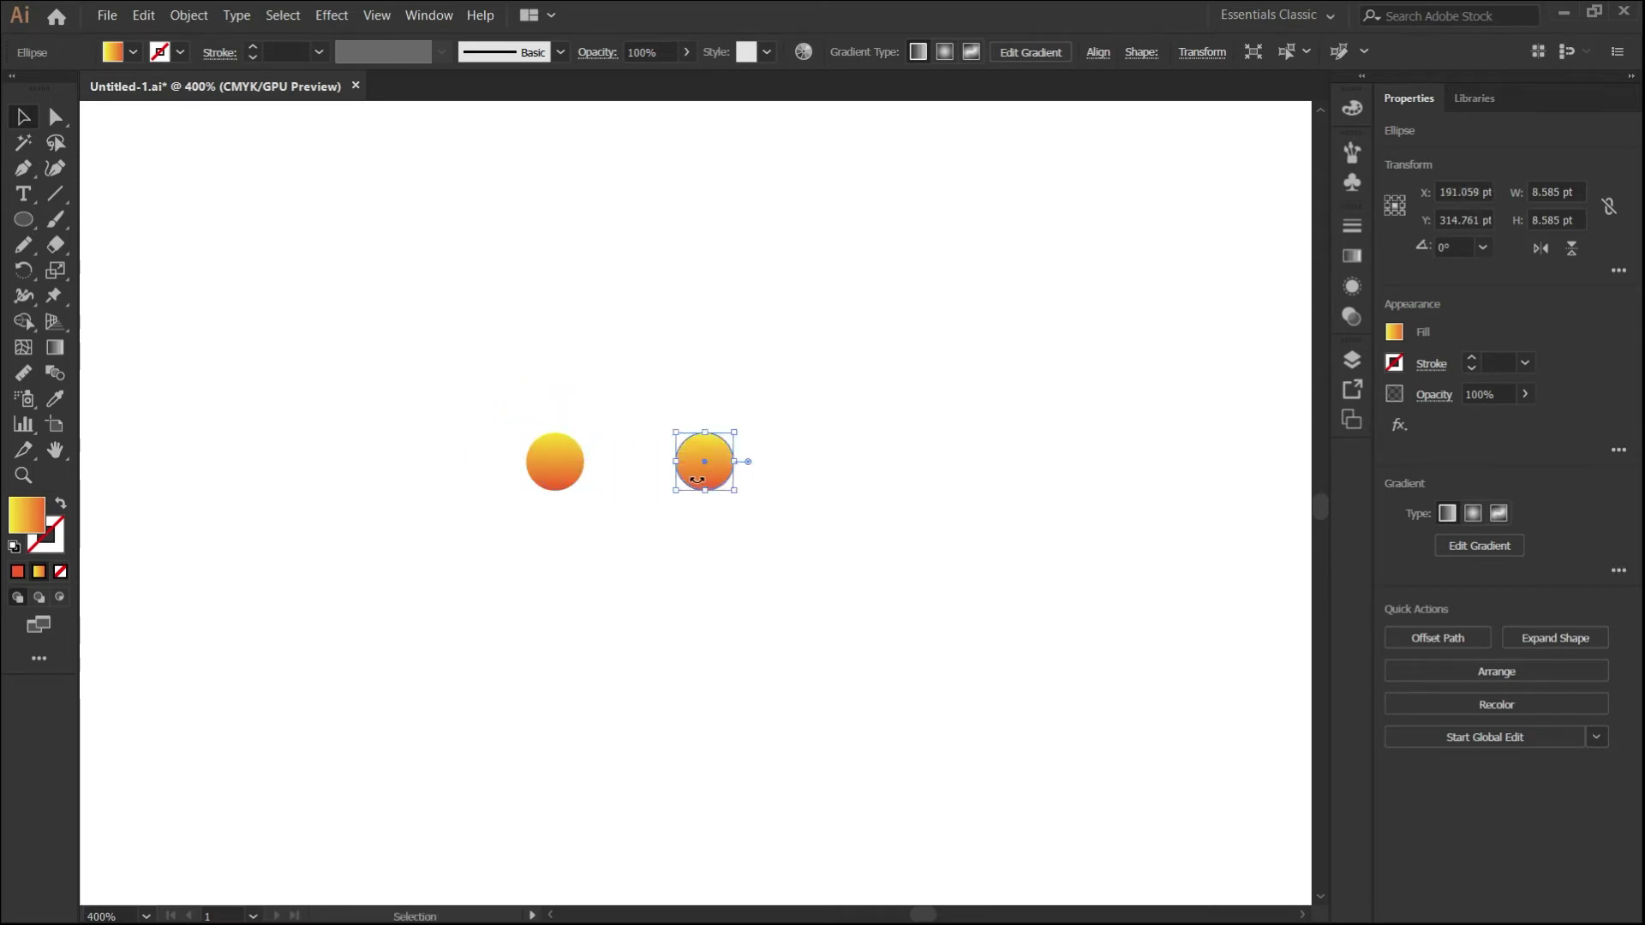
Blend the two circles into a pill with Object > Blend > Make.
left_click_drag(529, 408, 740, 509)
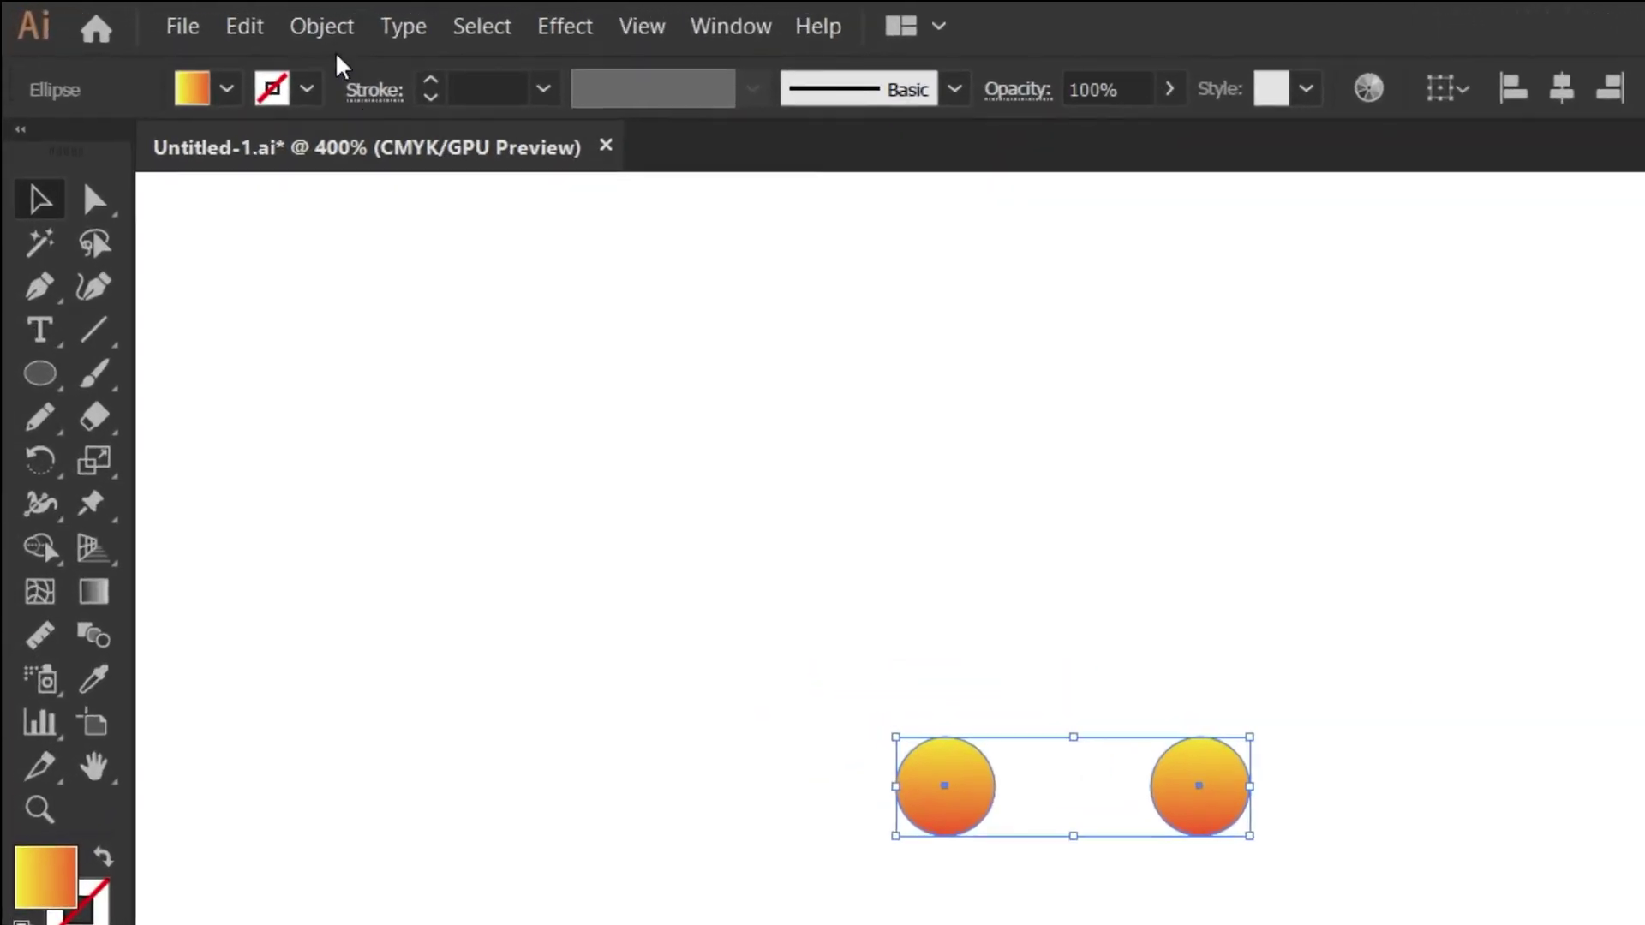
left_click(326, 27)
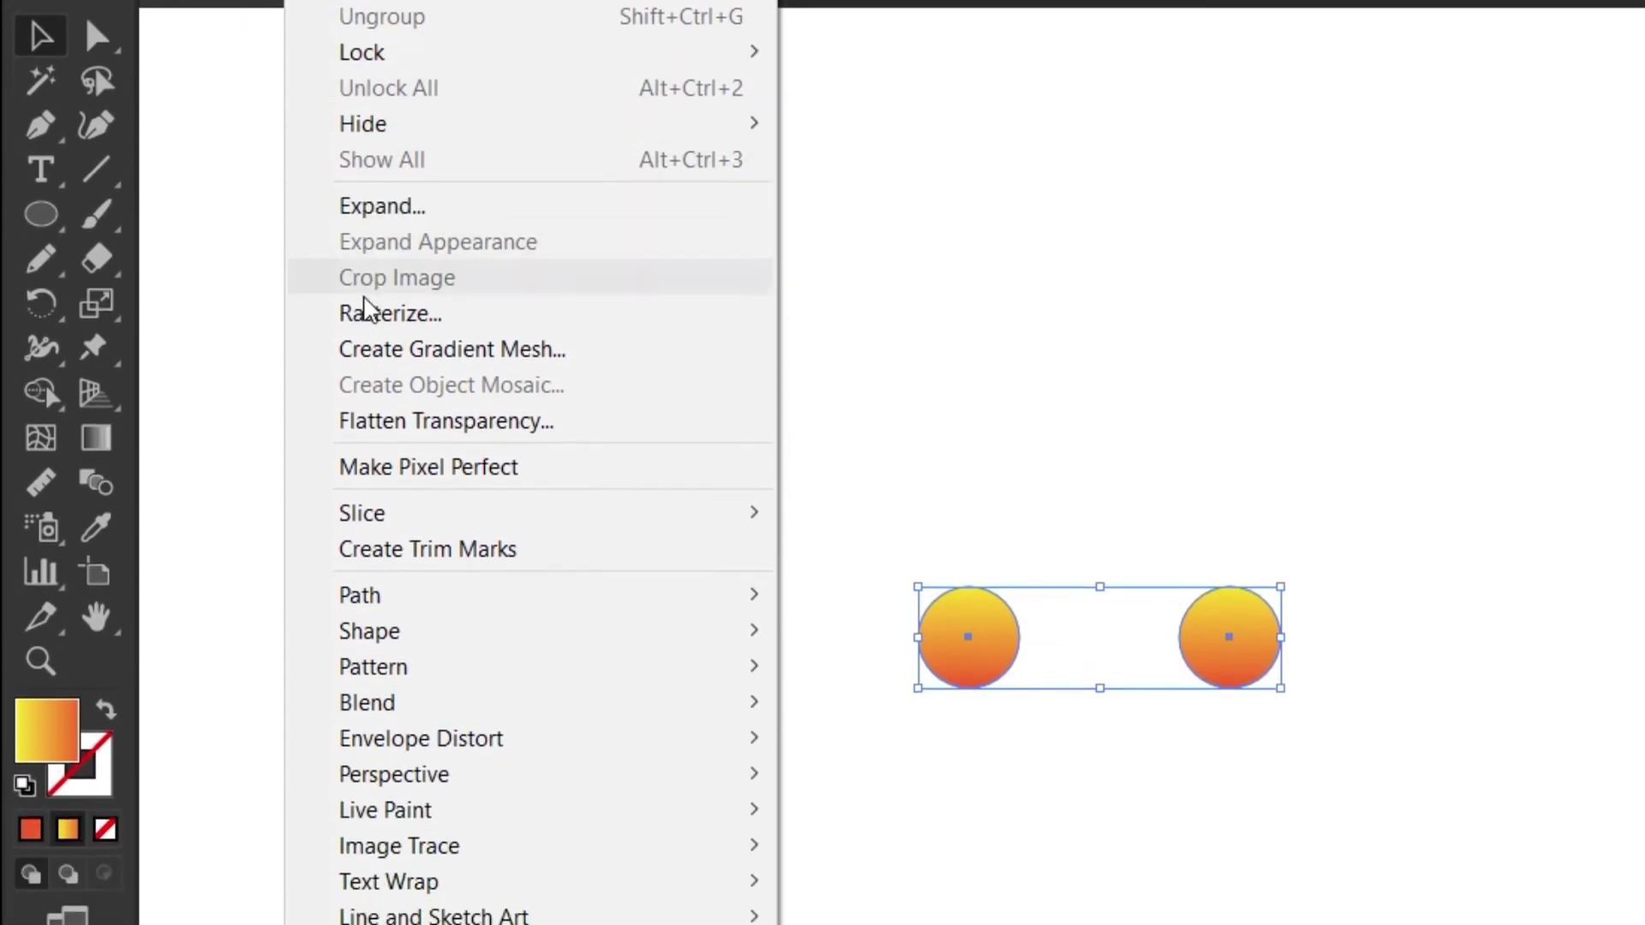
mouse_move(368, 525)
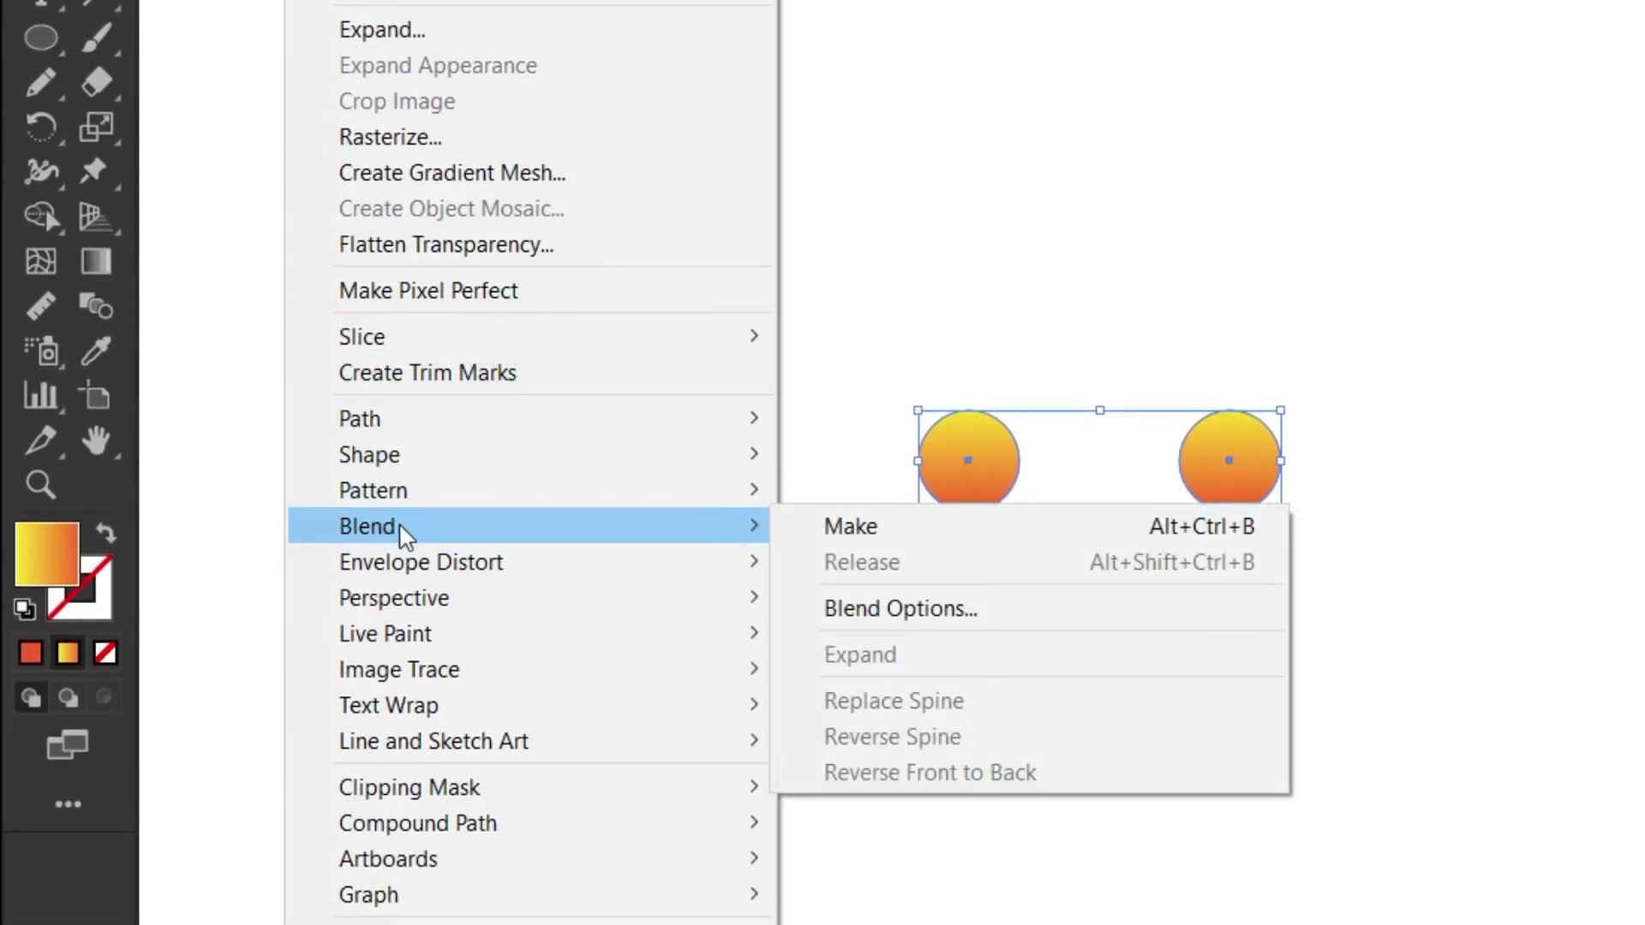
left_click(805, 533)
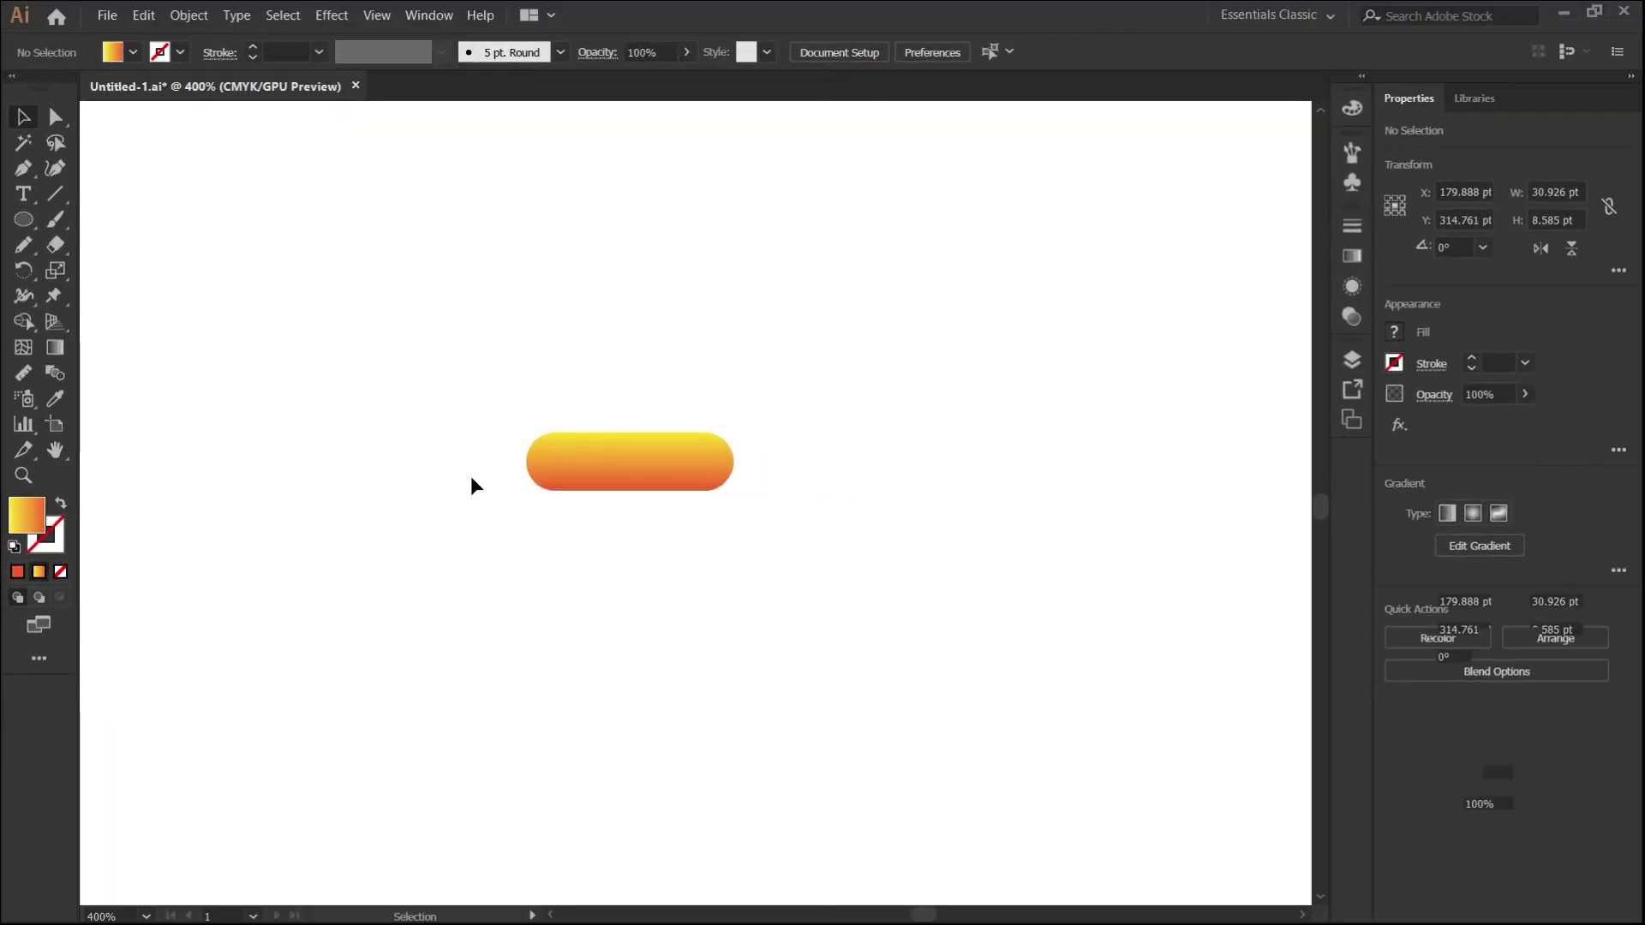
scroll(470, 475, "down", 1)
scroll(471, 475, "down", 2)
mouse_move(491, 450)
left_mouse_down()
mouse_move(514, 473)
mouse_move(511, 660)
mouse_move(536, 658)
mouse_move(512, 645)
left_mouse_up()
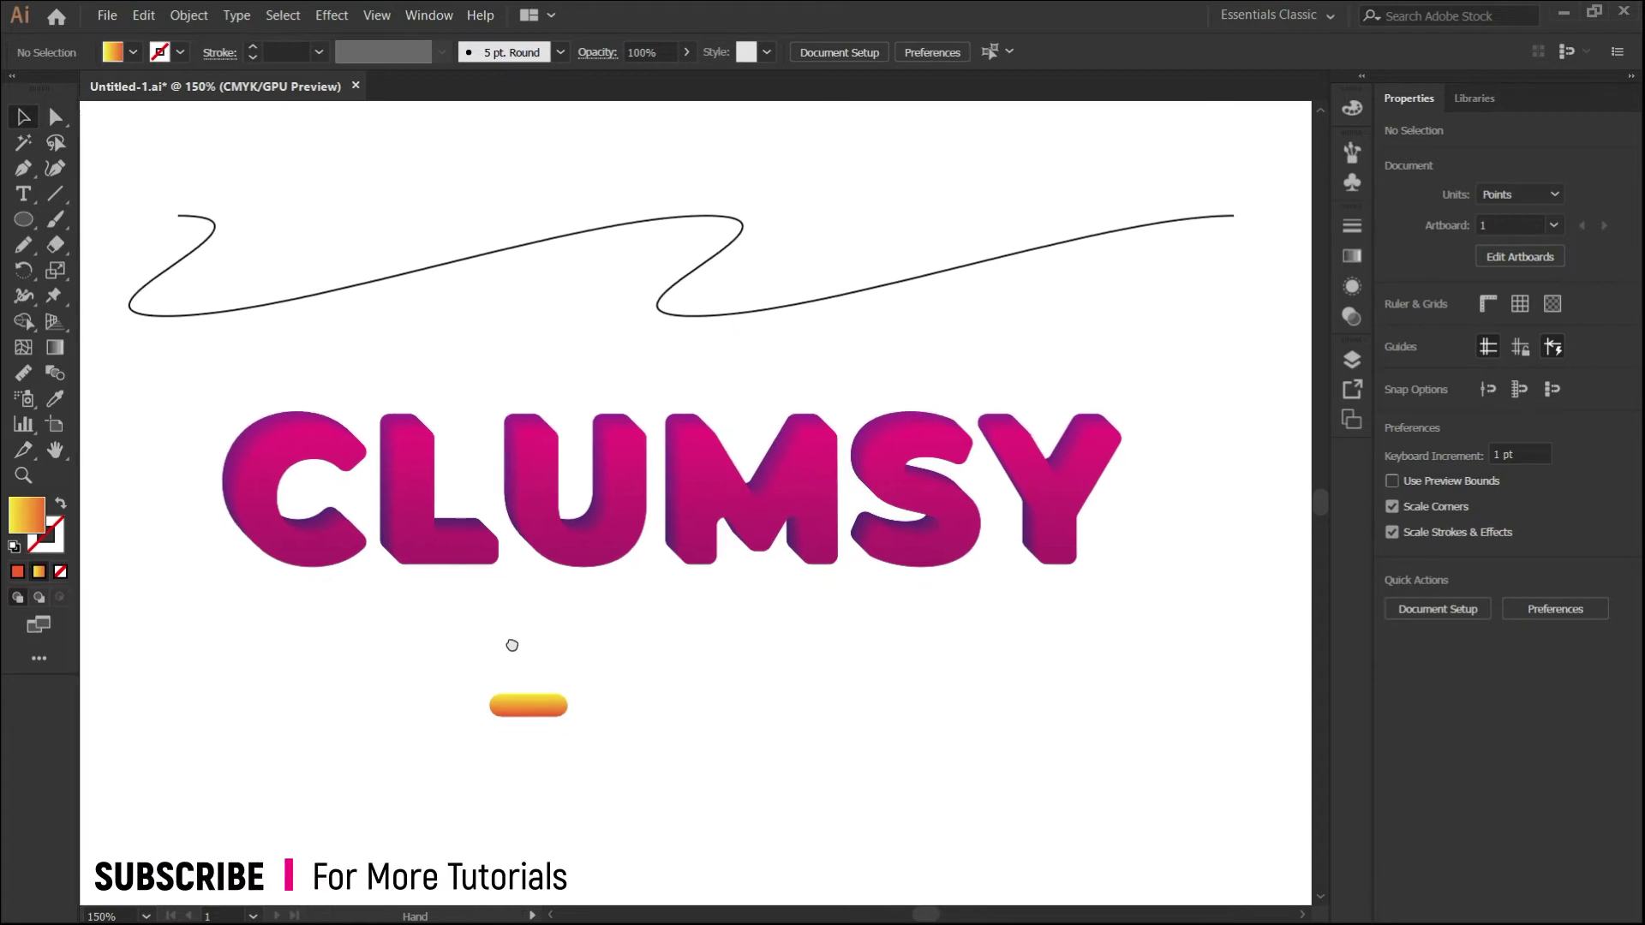
Move the pill near the wavy line and replace the blend's spine with that wave.
left_click_drag(531, 707, 685, 169)
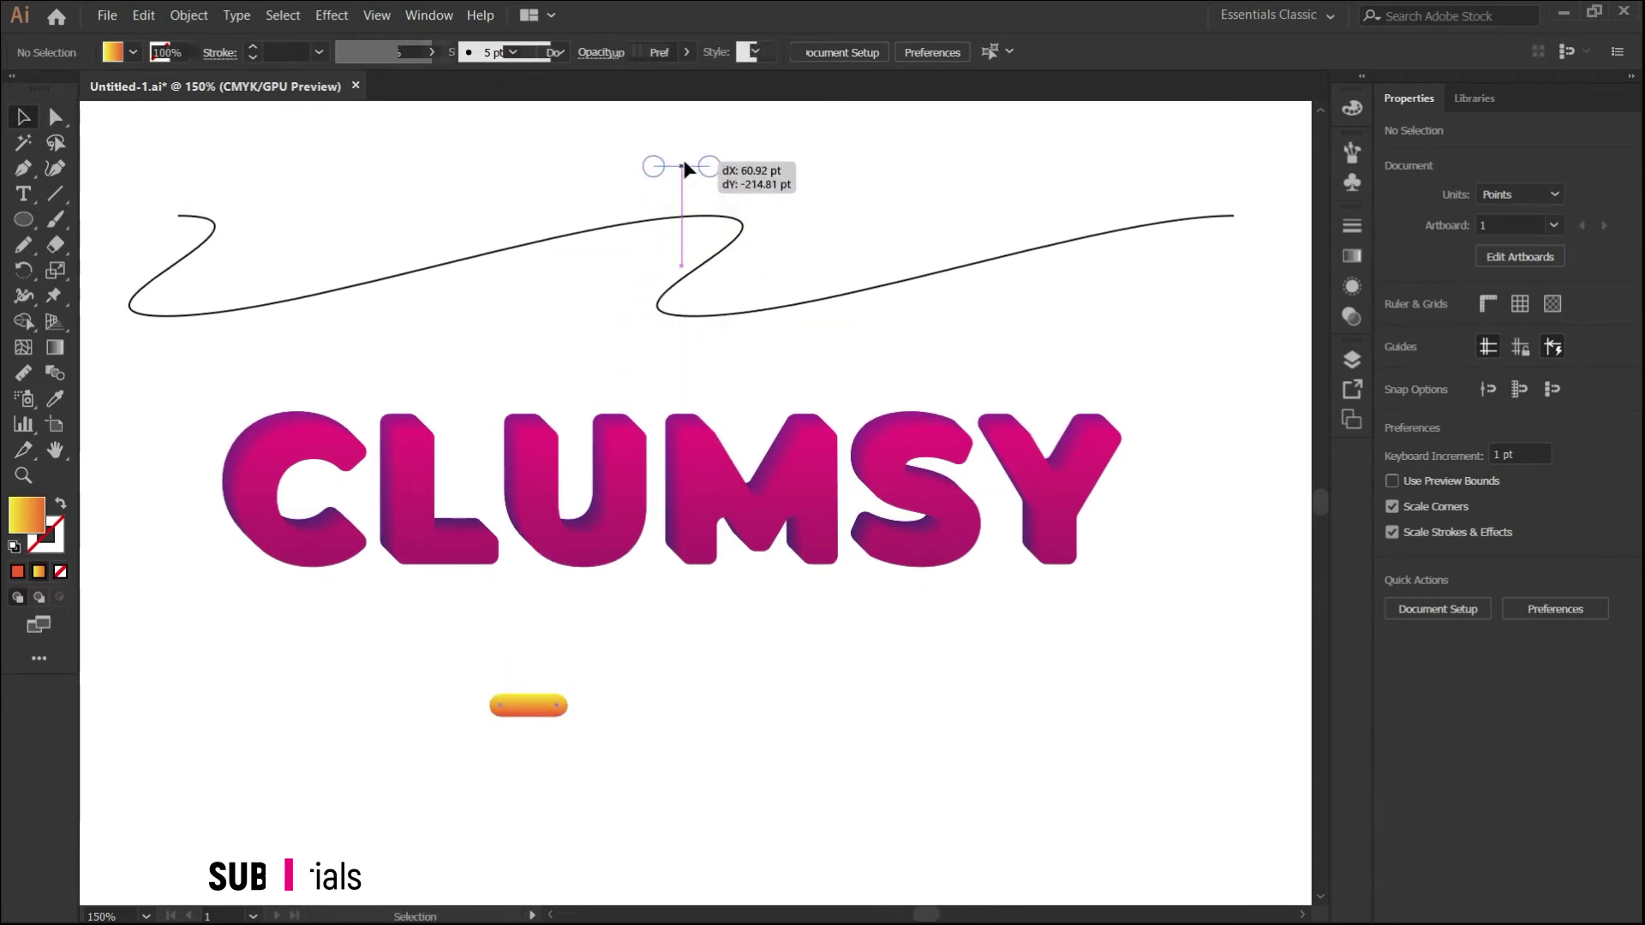
left_click_drag(685, 168, 681, 166)
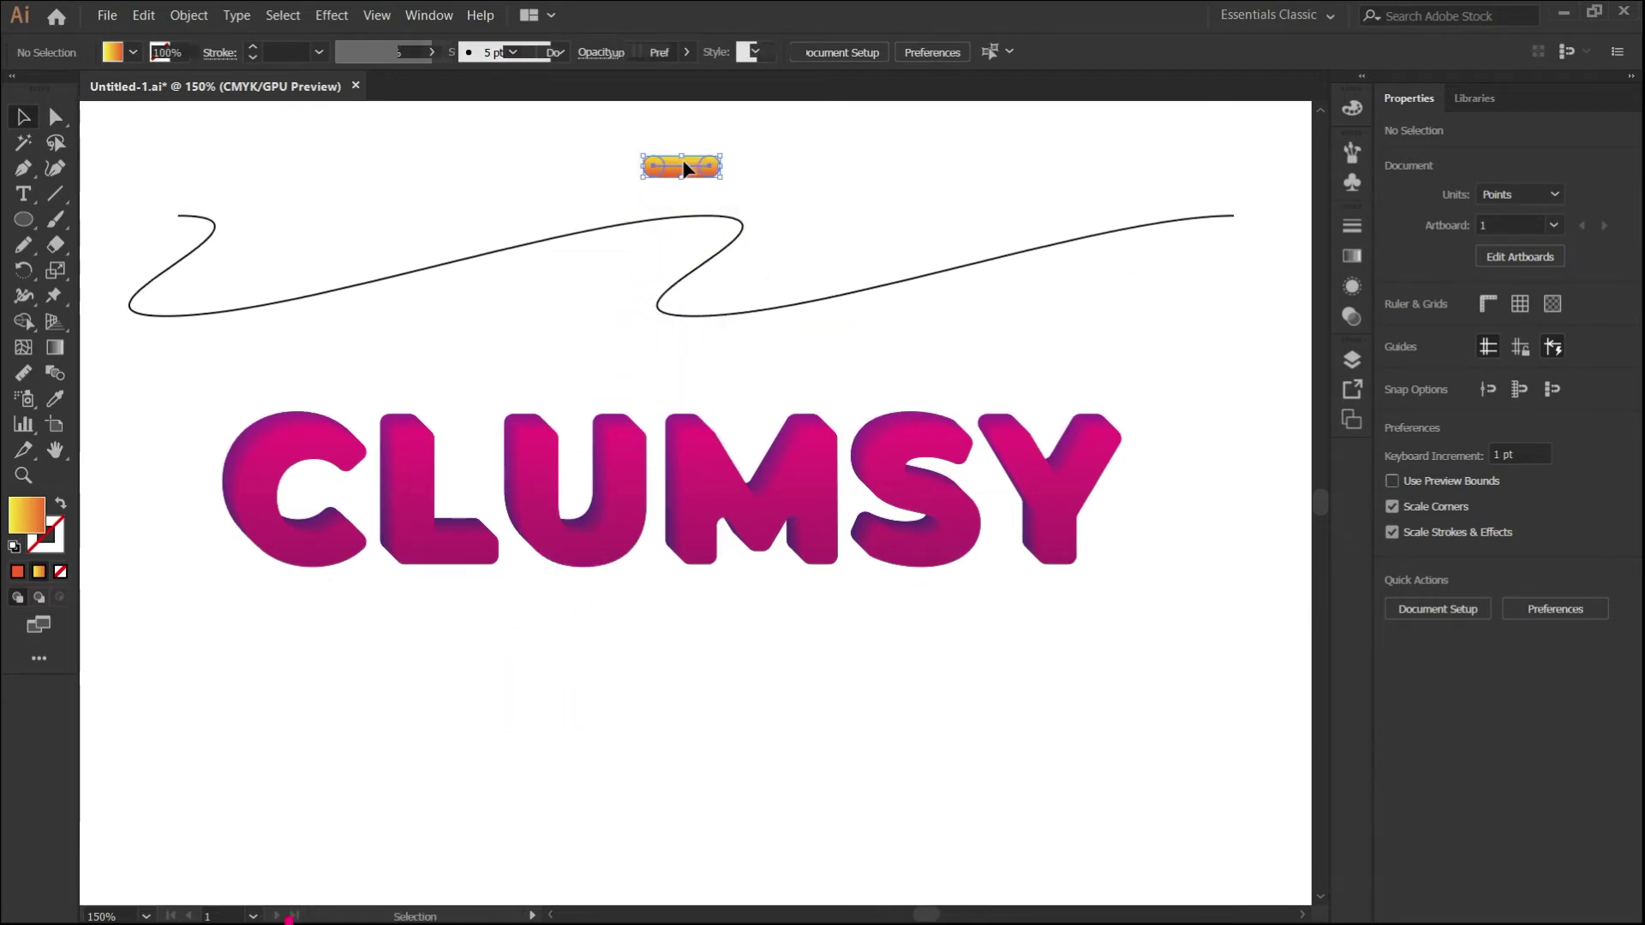
left_click(697, 258, "shift")
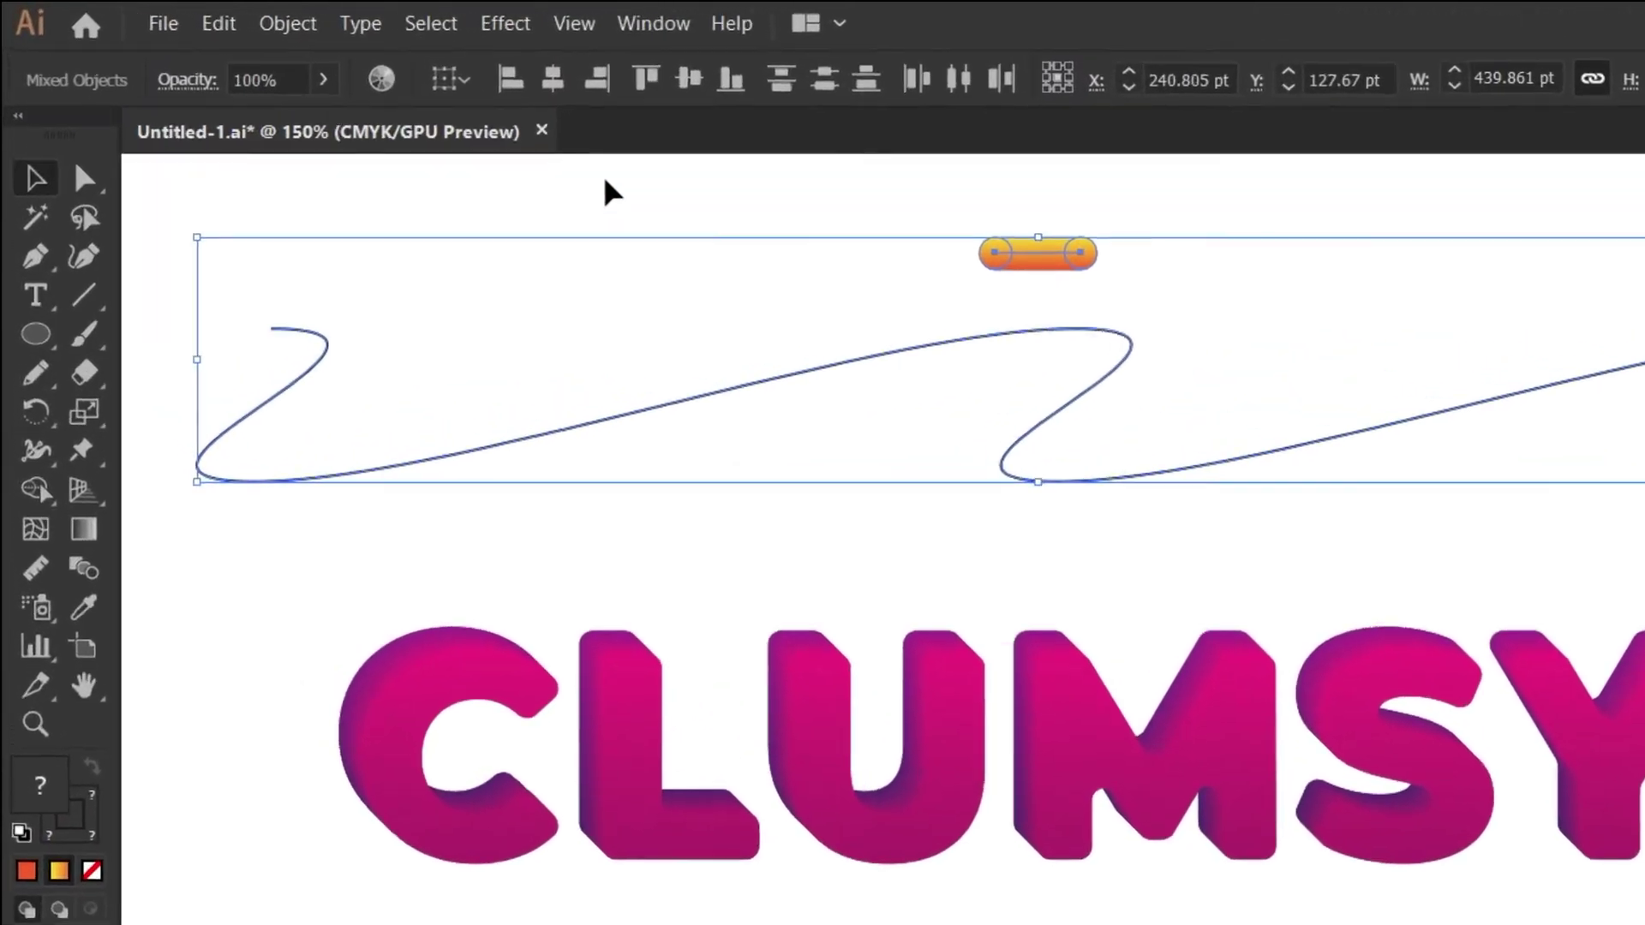
left_click(257, 23)
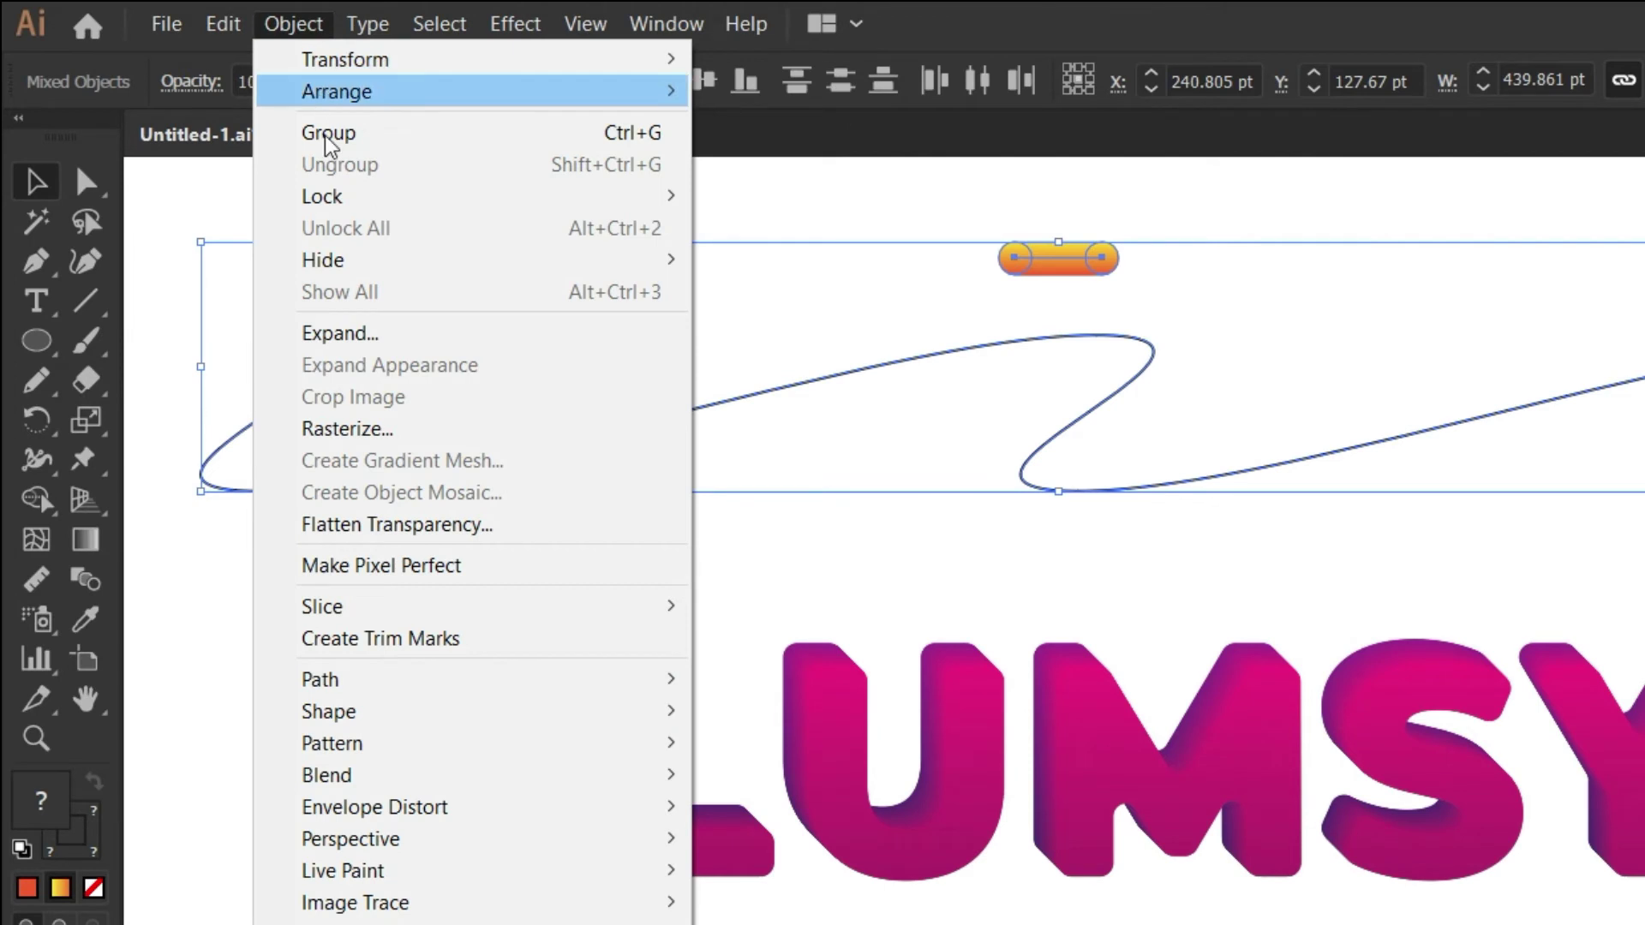
mouse_move(326, 598)
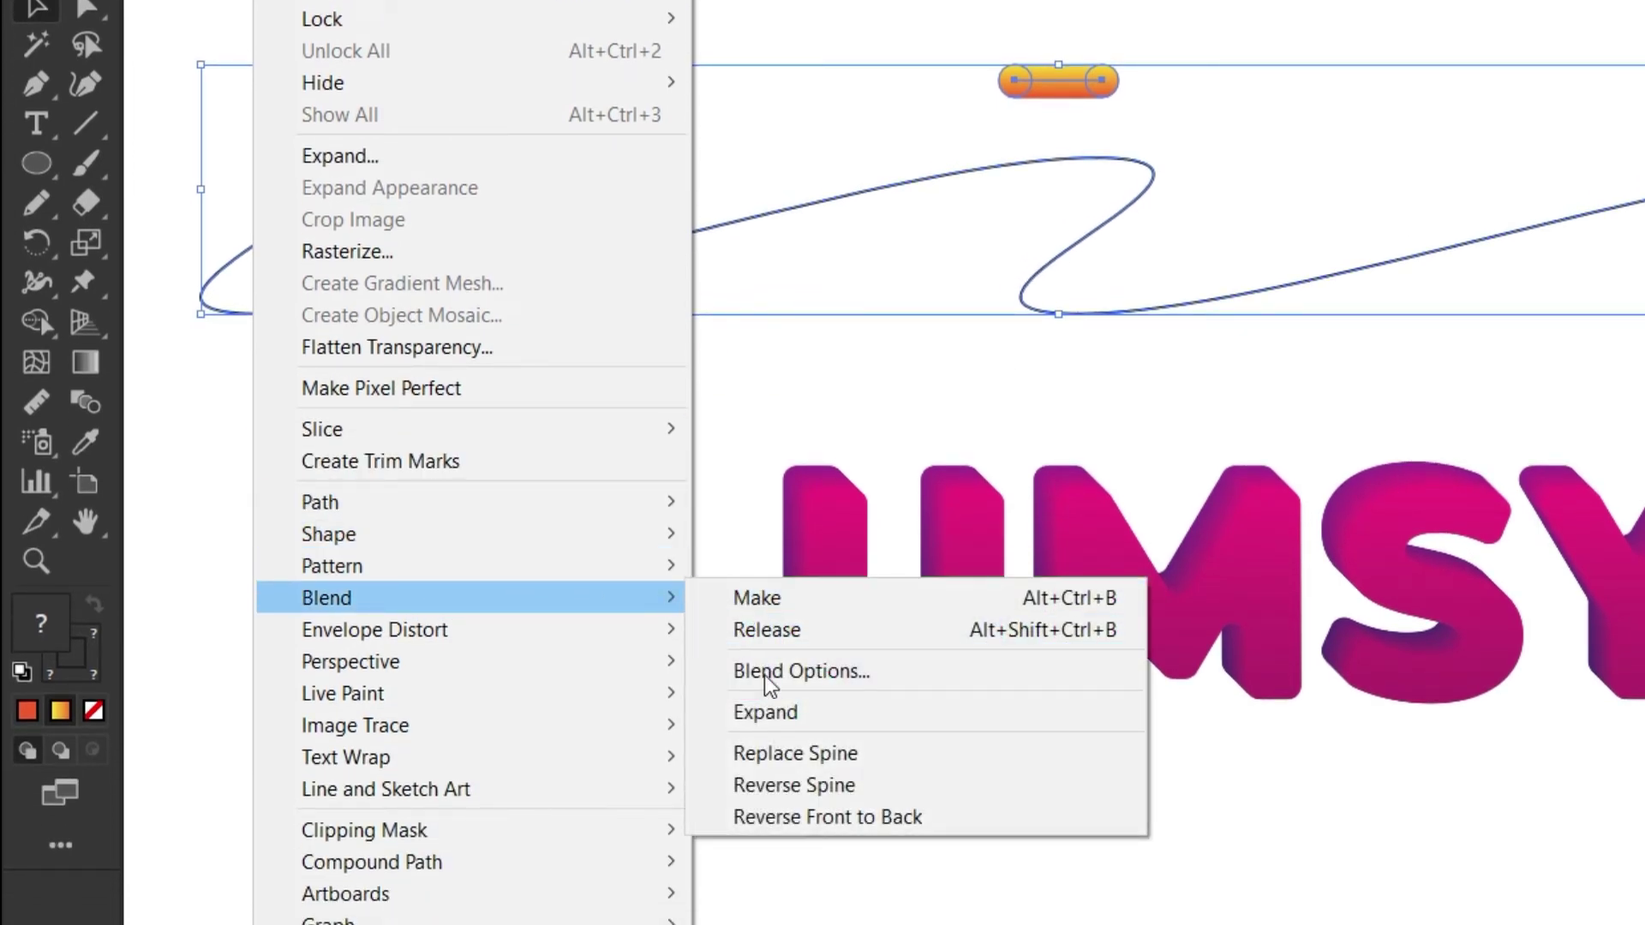
left_click(784, 758)
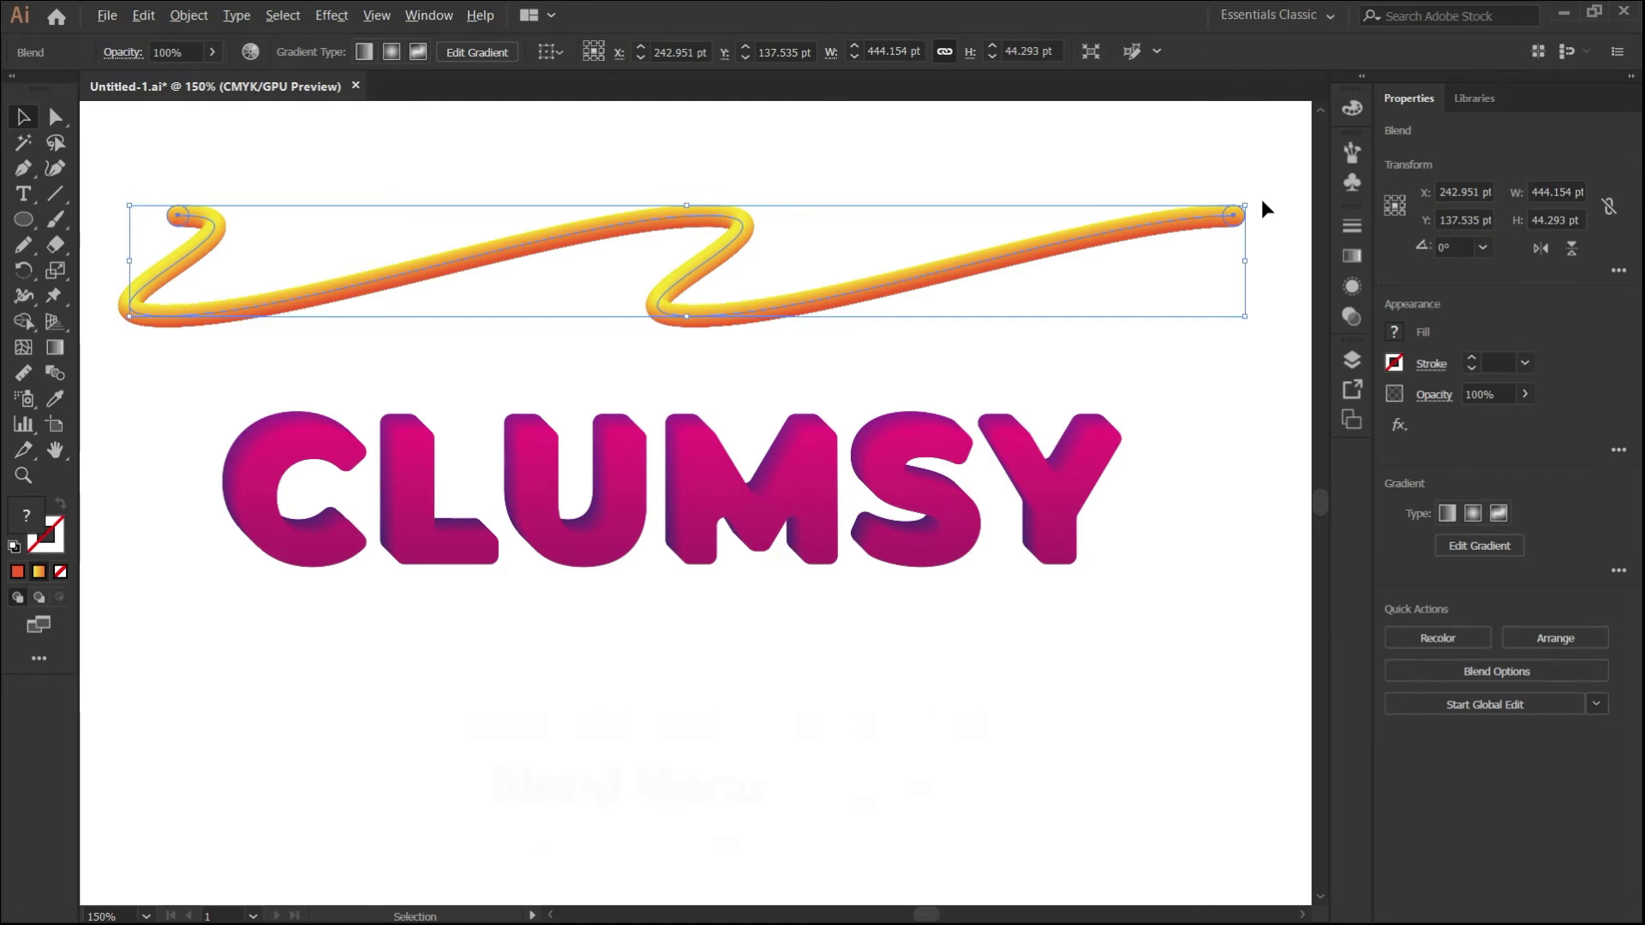
Inside the tube blend, rotate the right-end circle 45° to even out its shading.
scroll(1261, 199, "up", 1, "alt")
scroll(1256, 202, "up", 4, "alt")
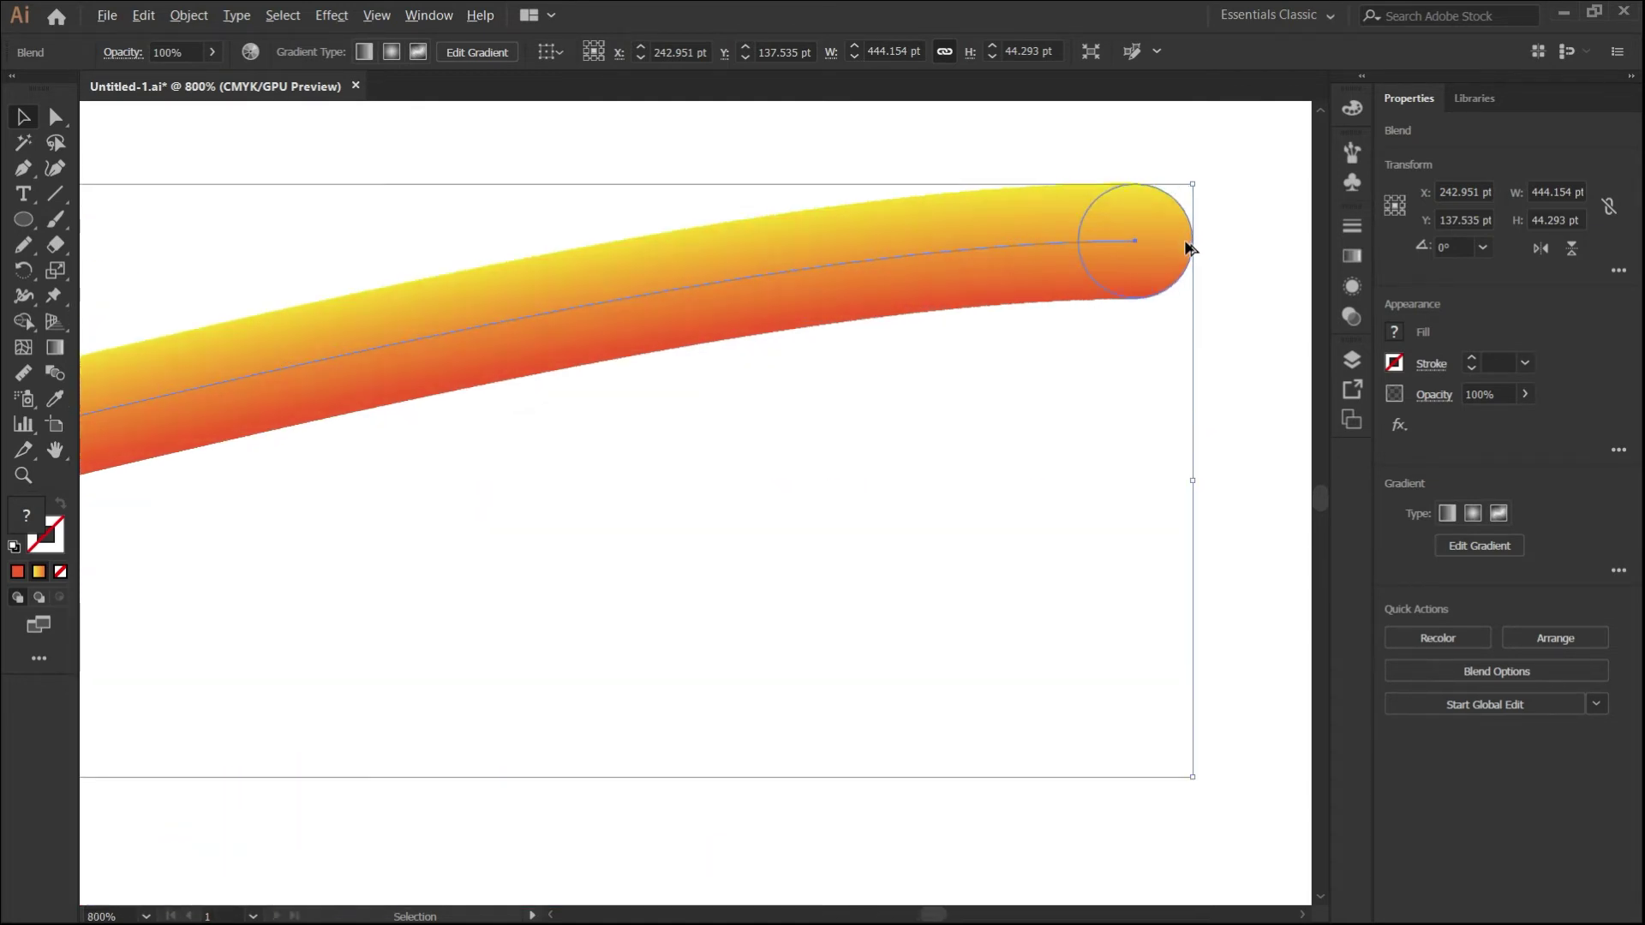
double_click(1174, 245)
left_click(1175, 245)
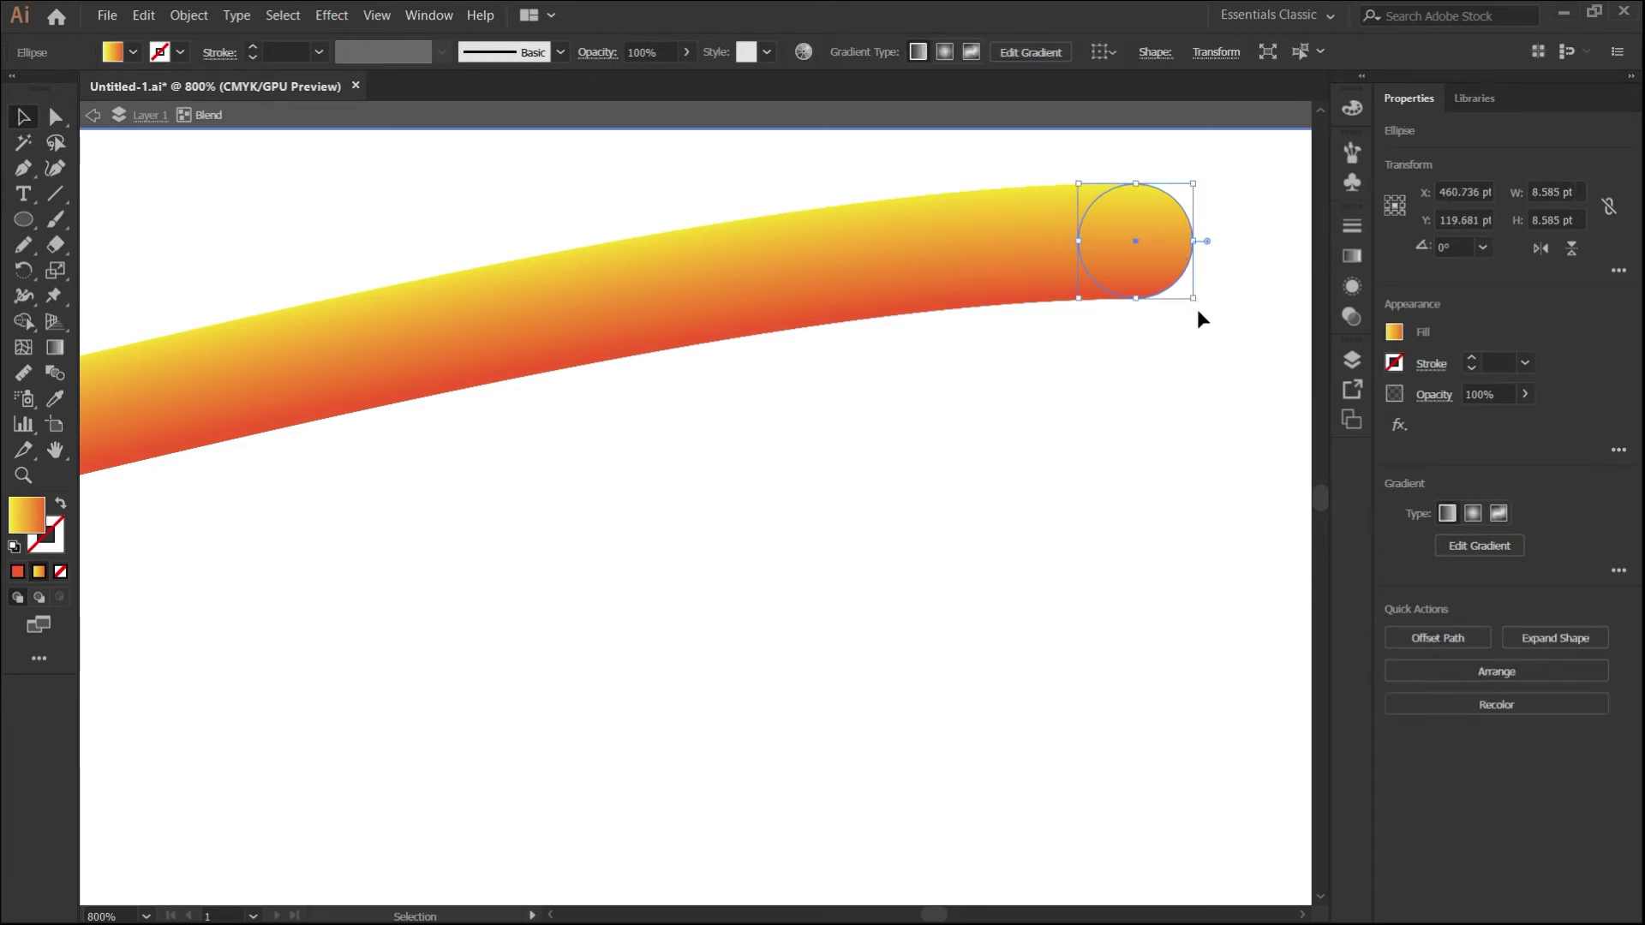
left_click_drag(1216, 277, 1221, 259)
double_click(991, 428)
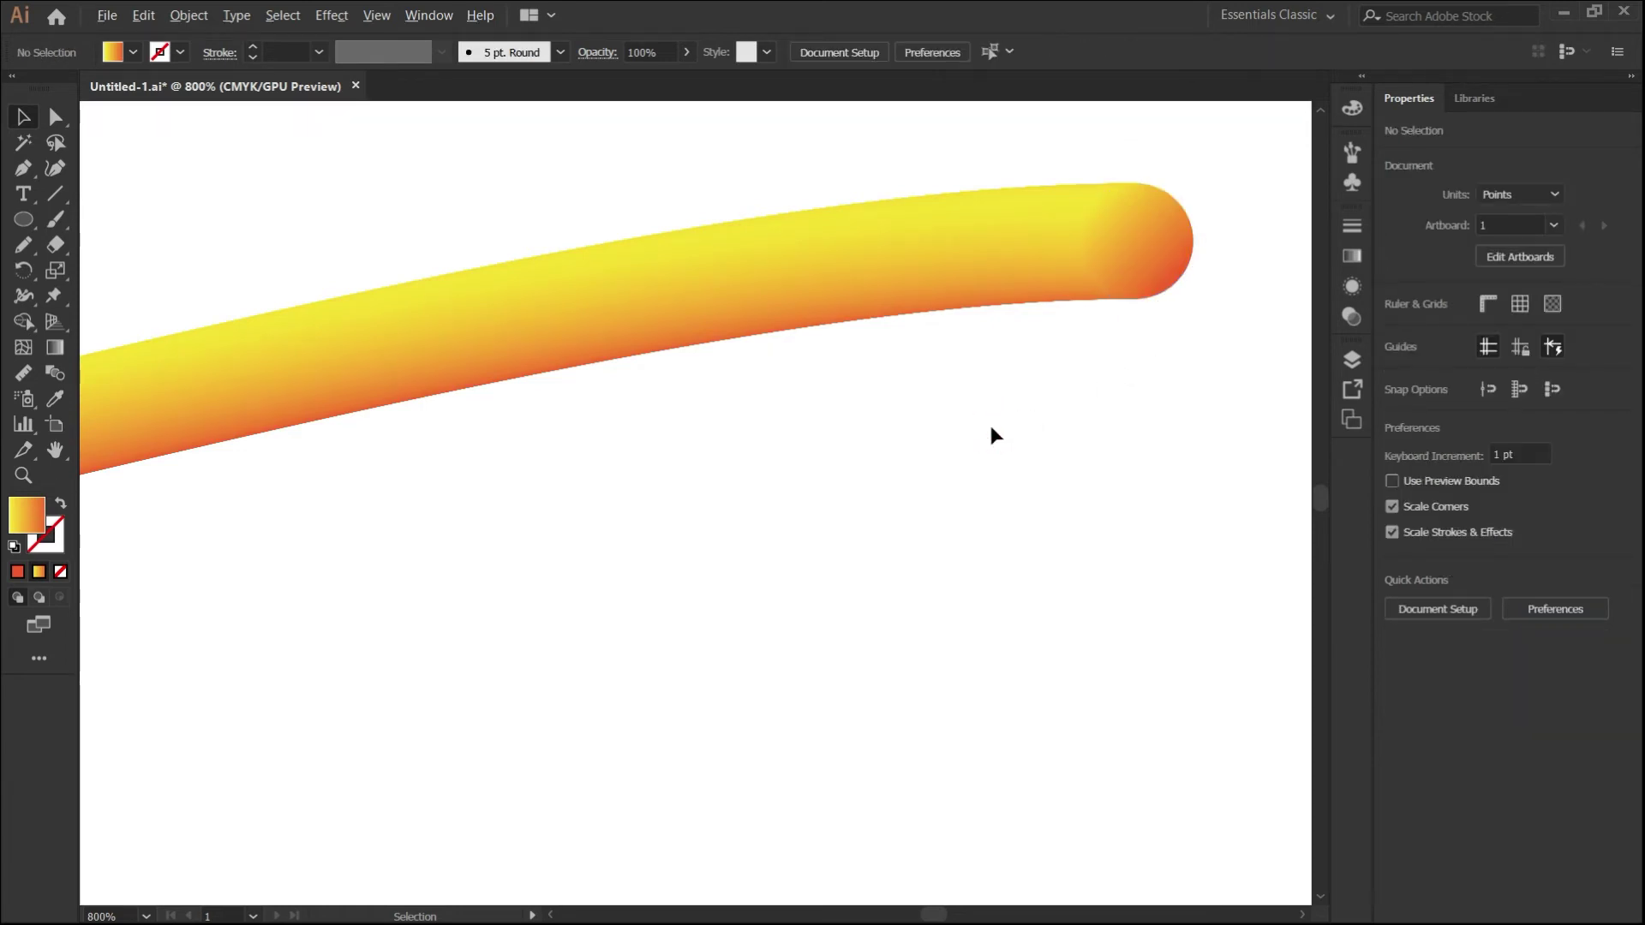
key("ctrl+minus")
key("ctrl+minus")
key("ctrl+minus")
key("ctrl+minus")
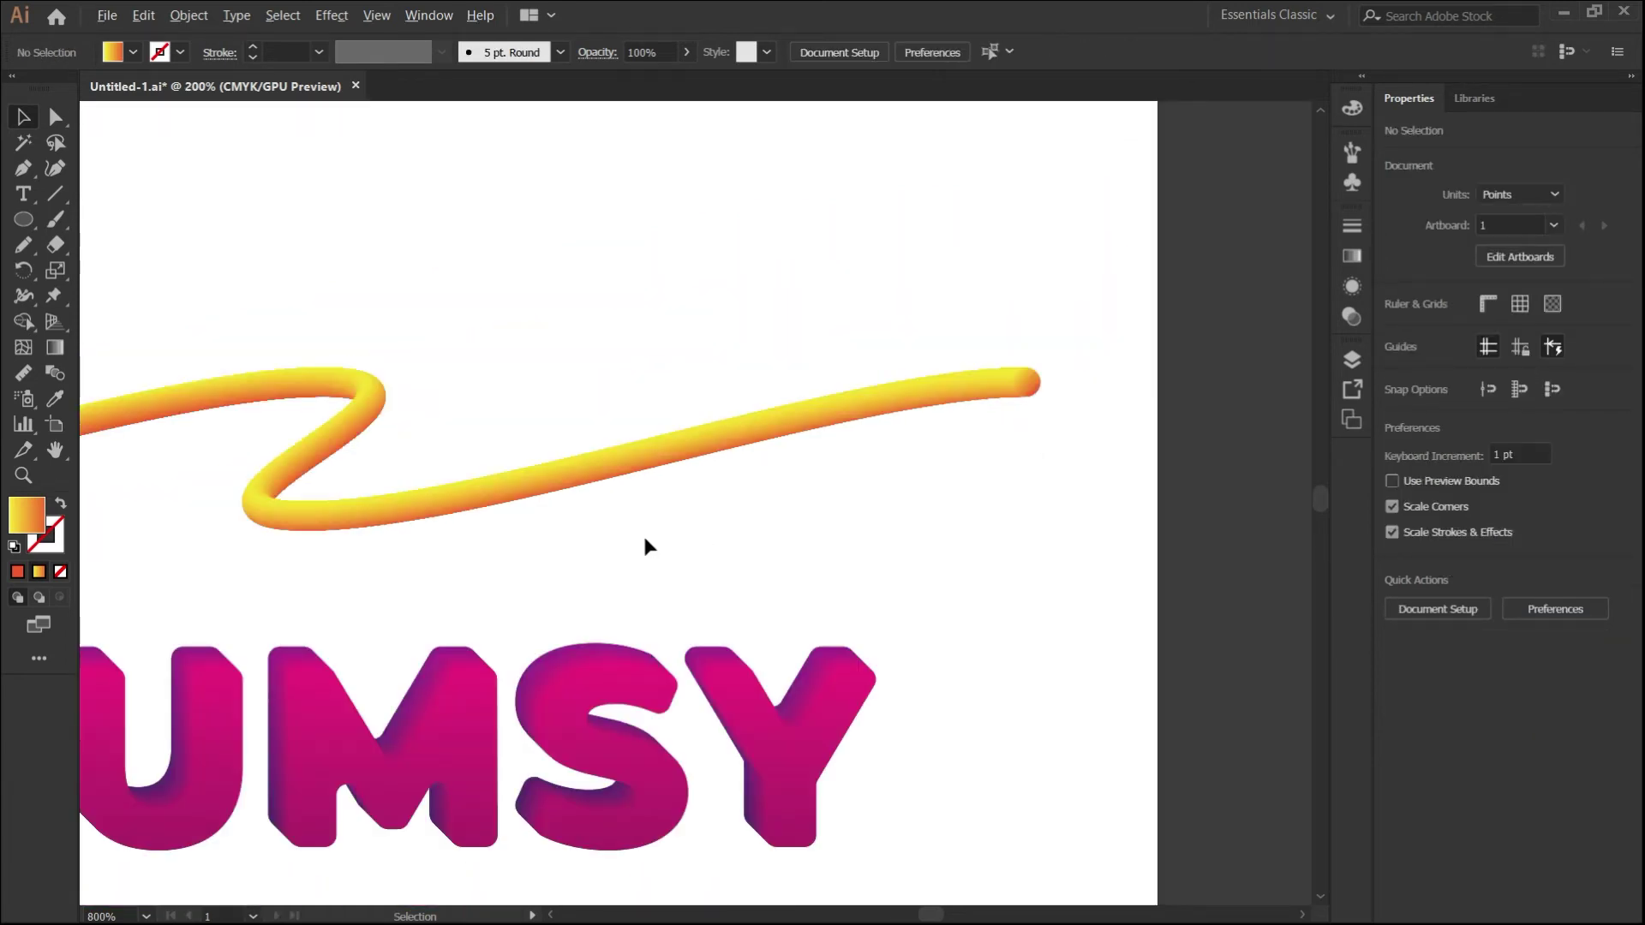
key("ctrl+minus")
mouse_move(668, 547)
left_mouse_down()
mouse_move(881, 543)
mouse_move(836, 528)
mouse_move(837, 489)
left_mouse_up()
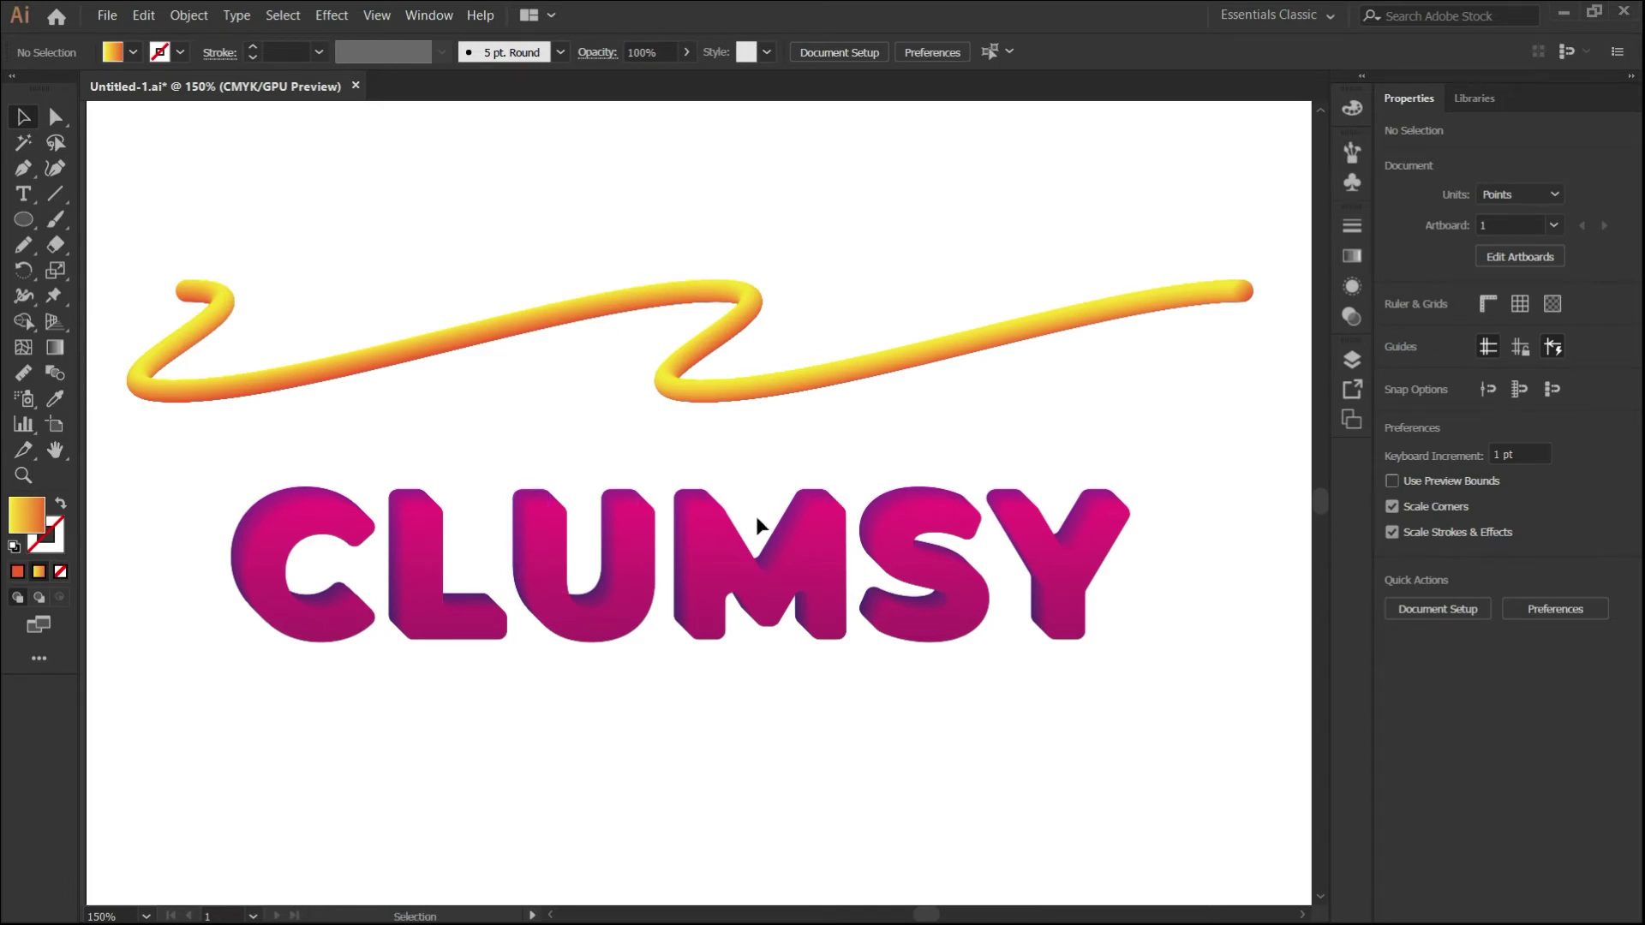
Expand the CLUMSY 3D lettering blend into a group of separate shapes.
left_click(686, 538)
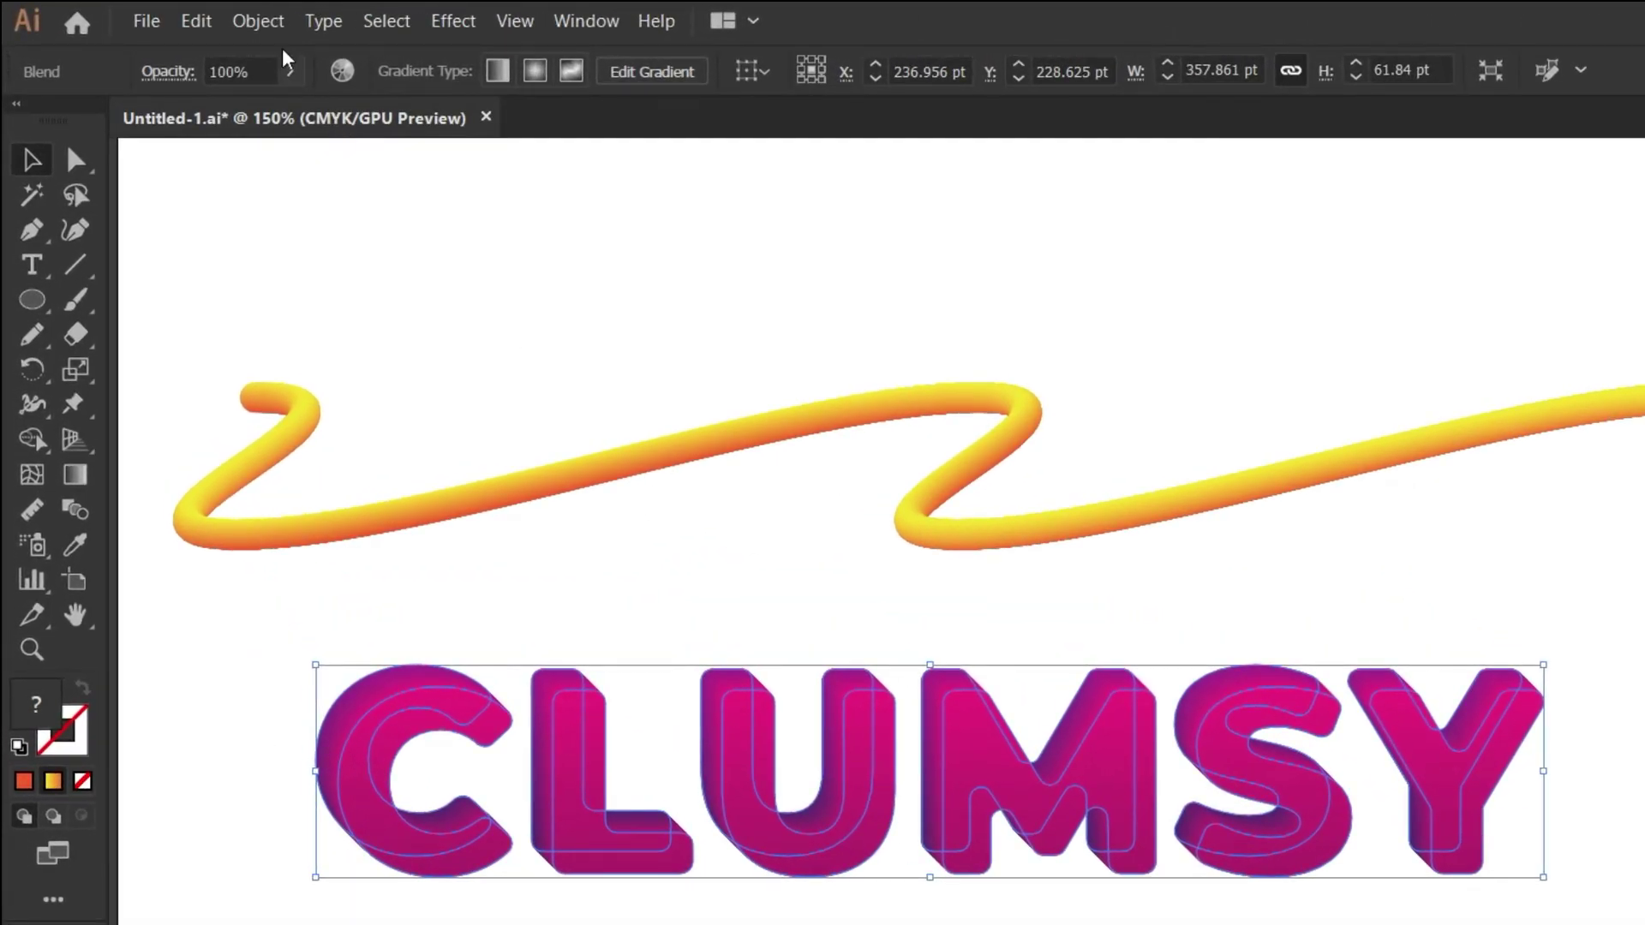
left_click(260, 22)
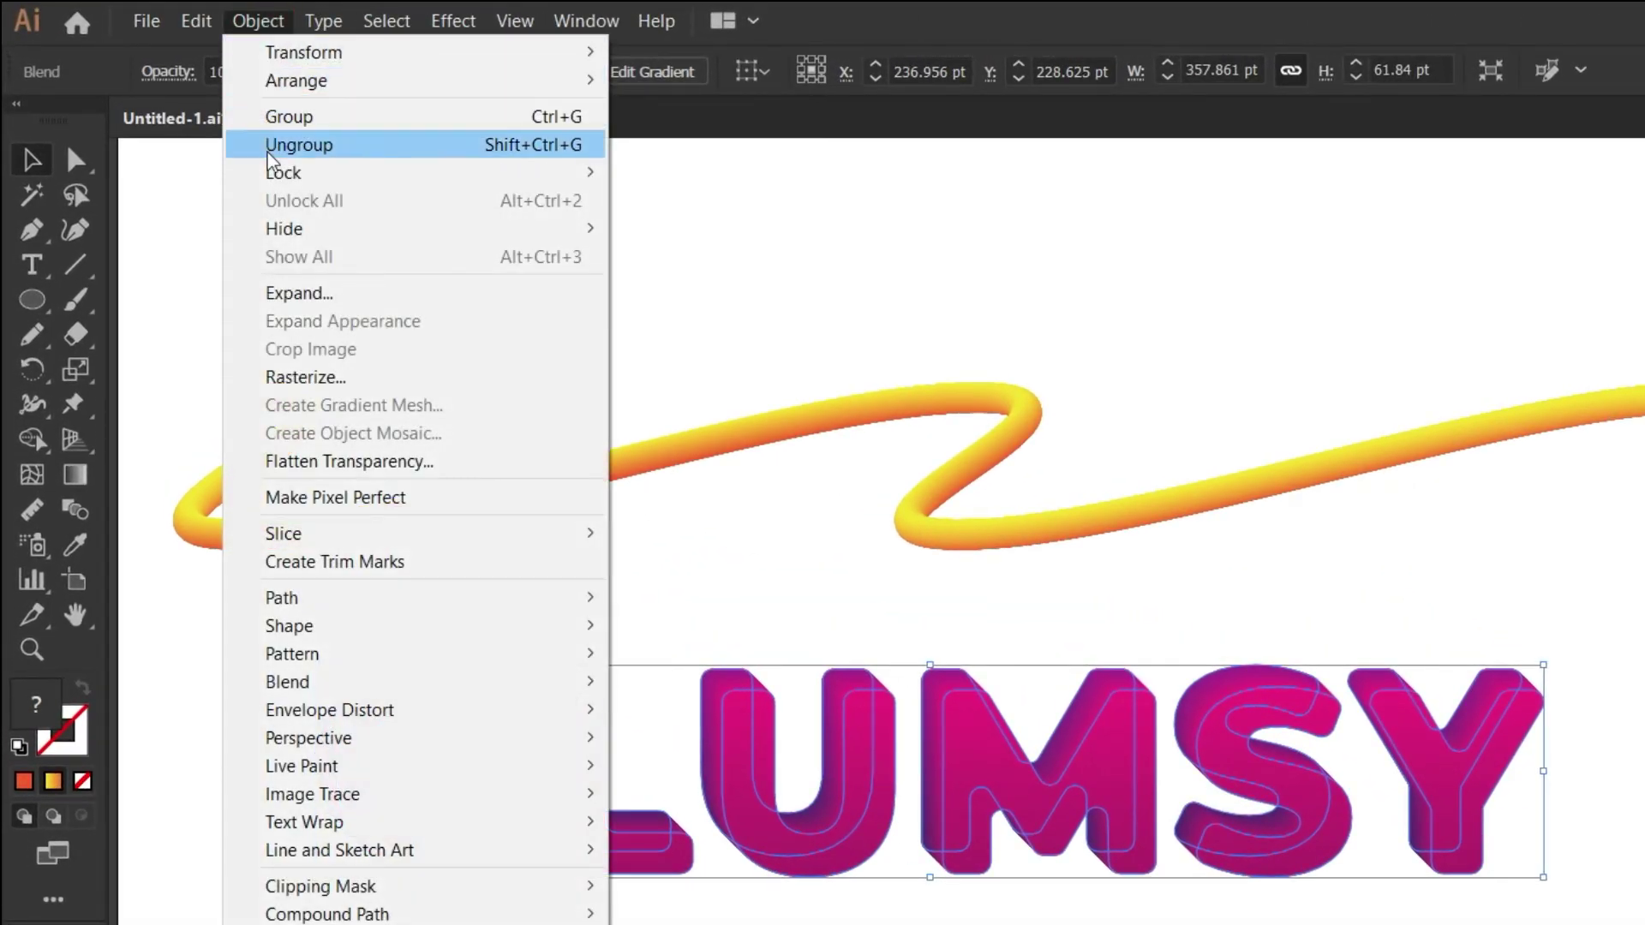
left_click(271, 294)
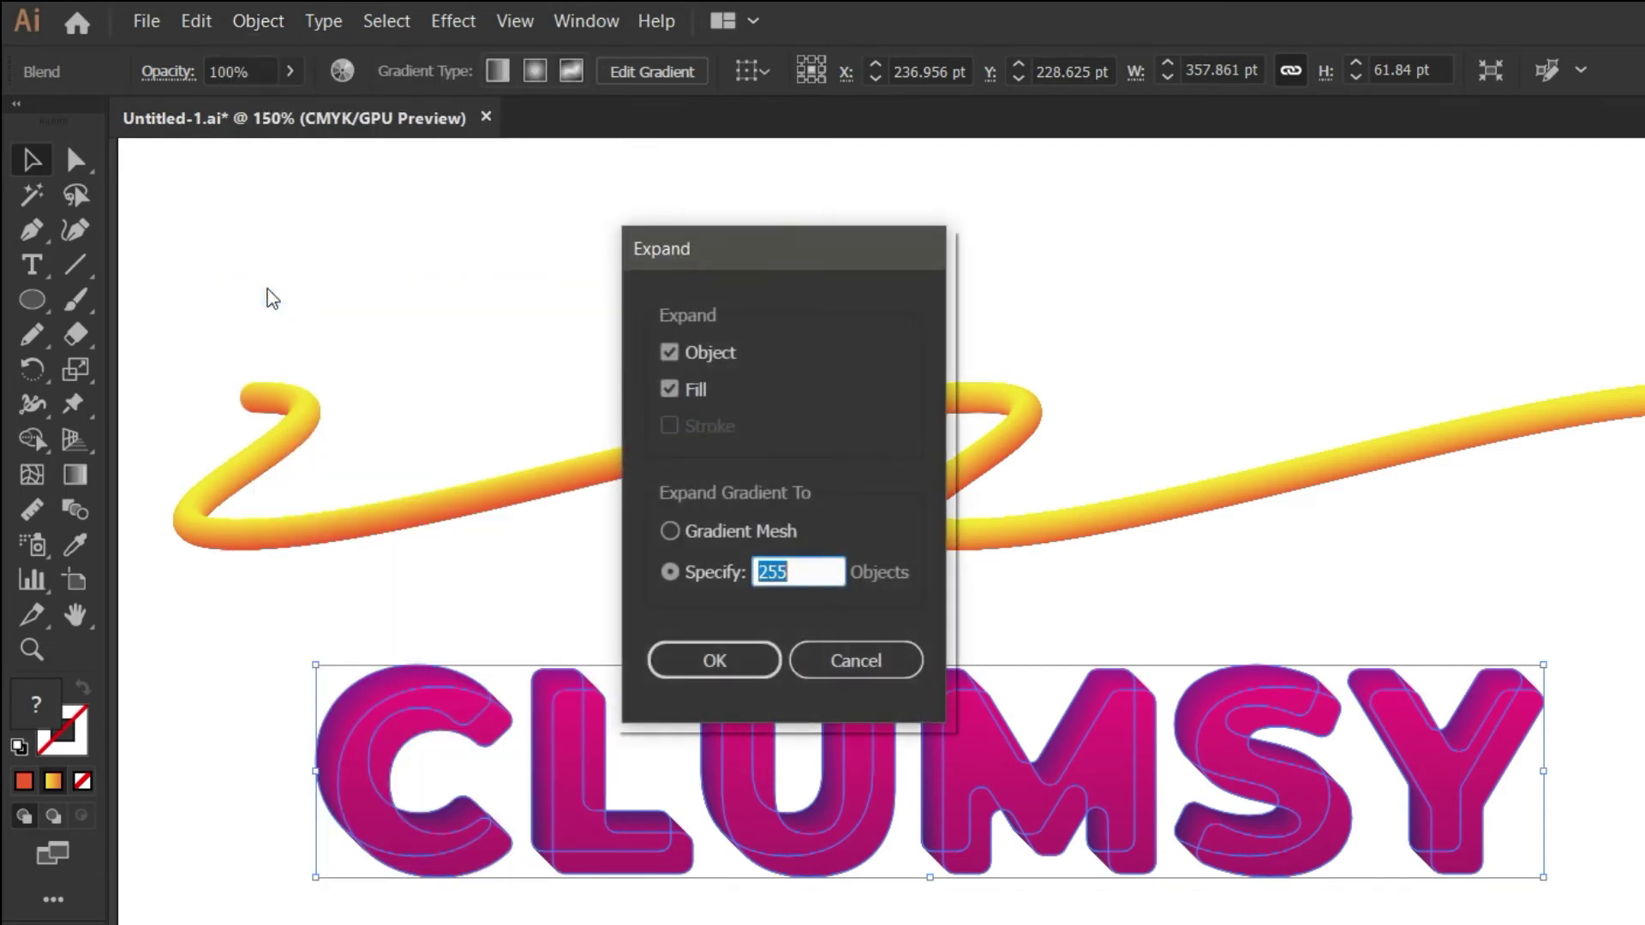
left_click(711, 659)
left_click(706, 650)
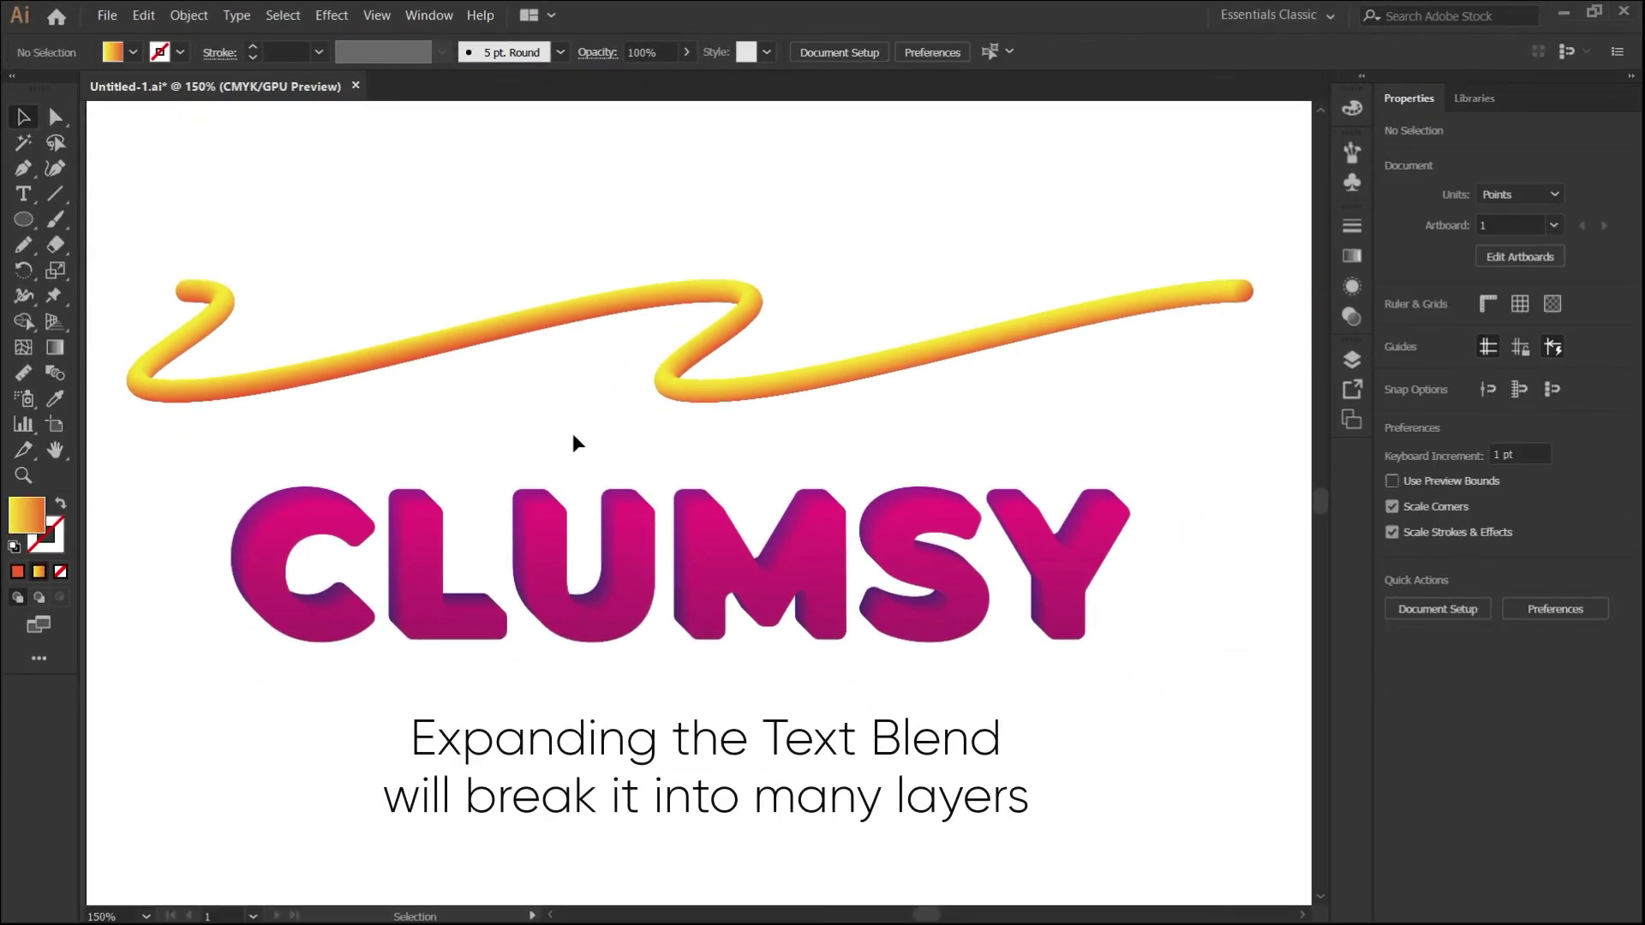
left_click_drag(605, 452, 599, 408)
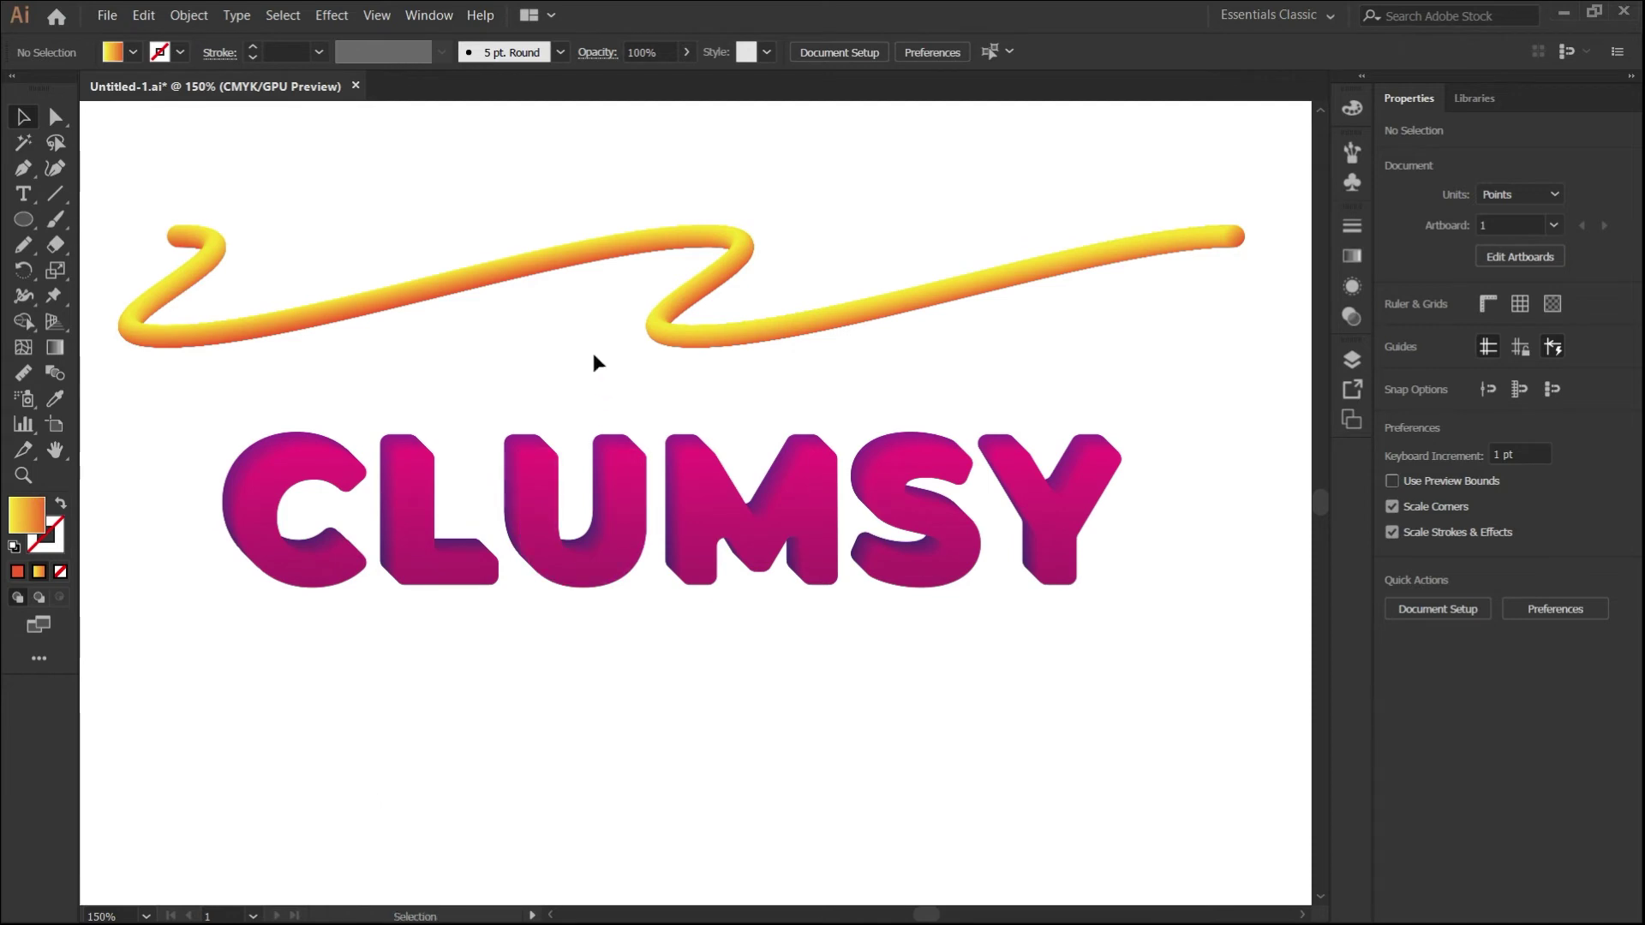
Move the tube over CLUMSY and restack its Blend layer between the letter shapes.
left_click_drag(580, 257, 588, 501)
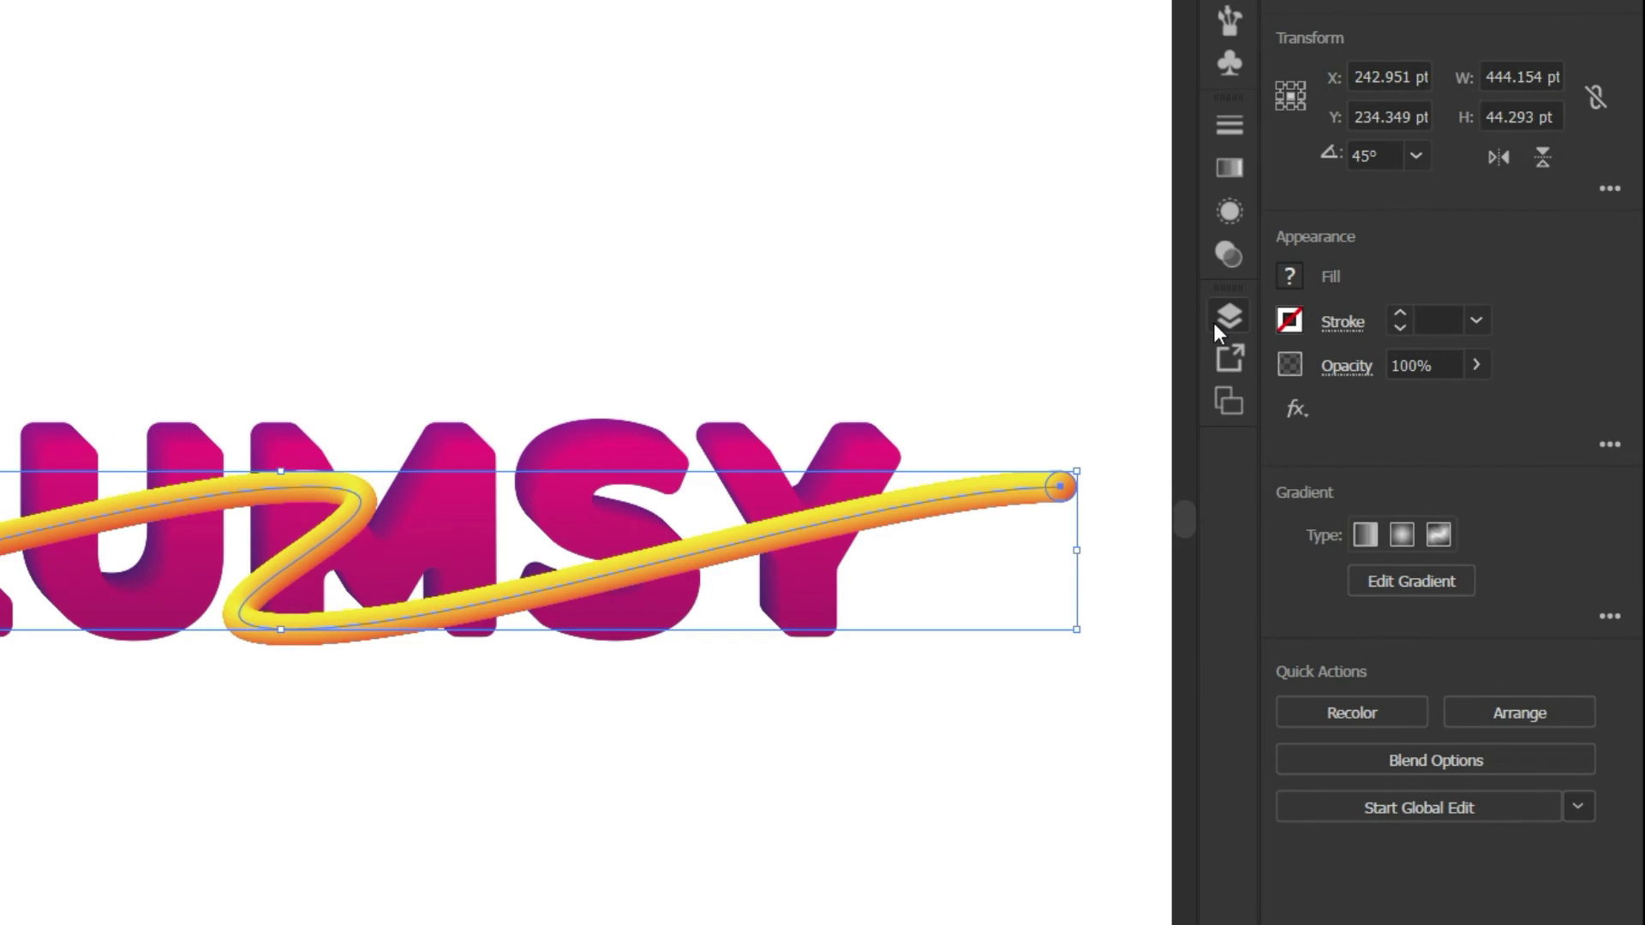
left_click(1345, 362)
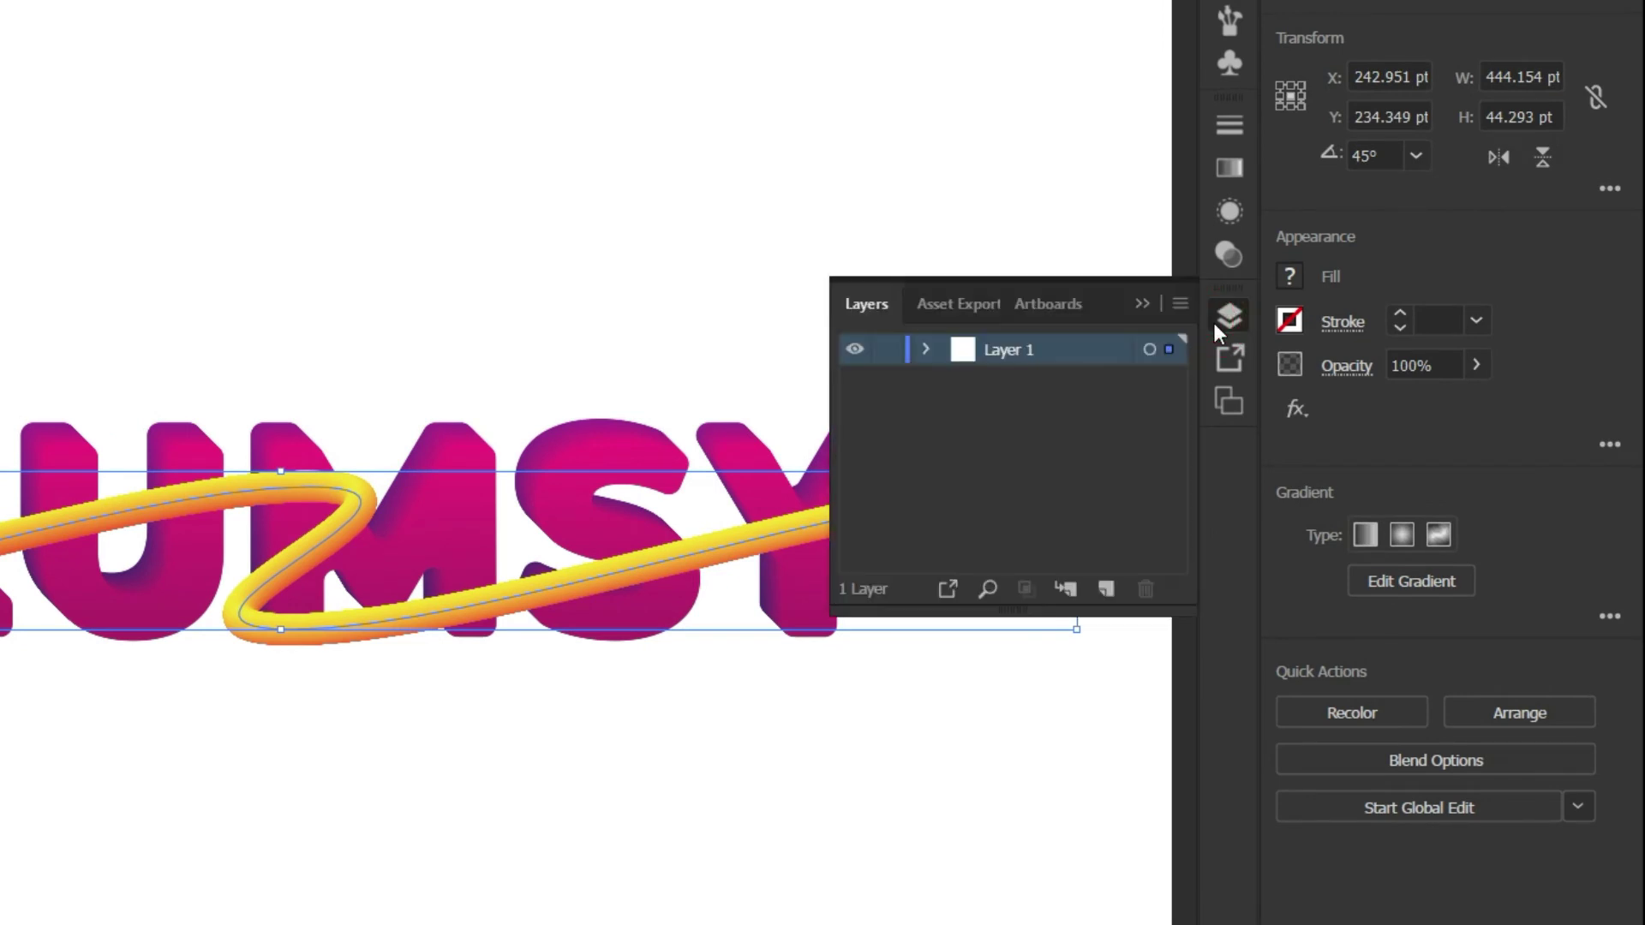
left_click(923, 349)
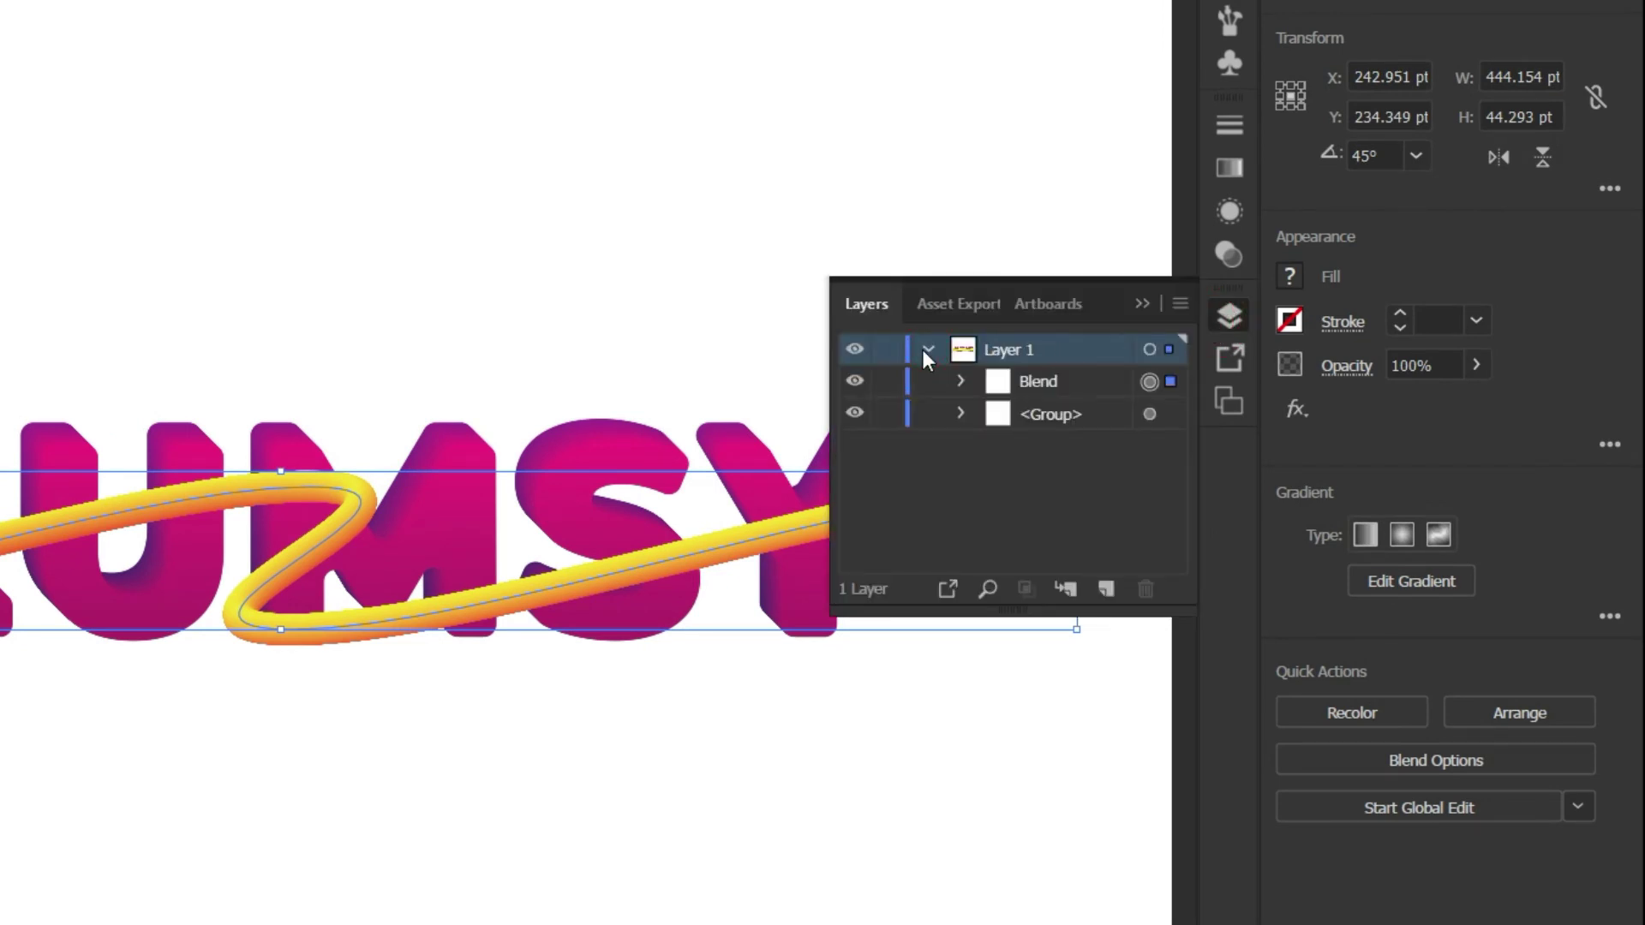
left_click(958, 416)
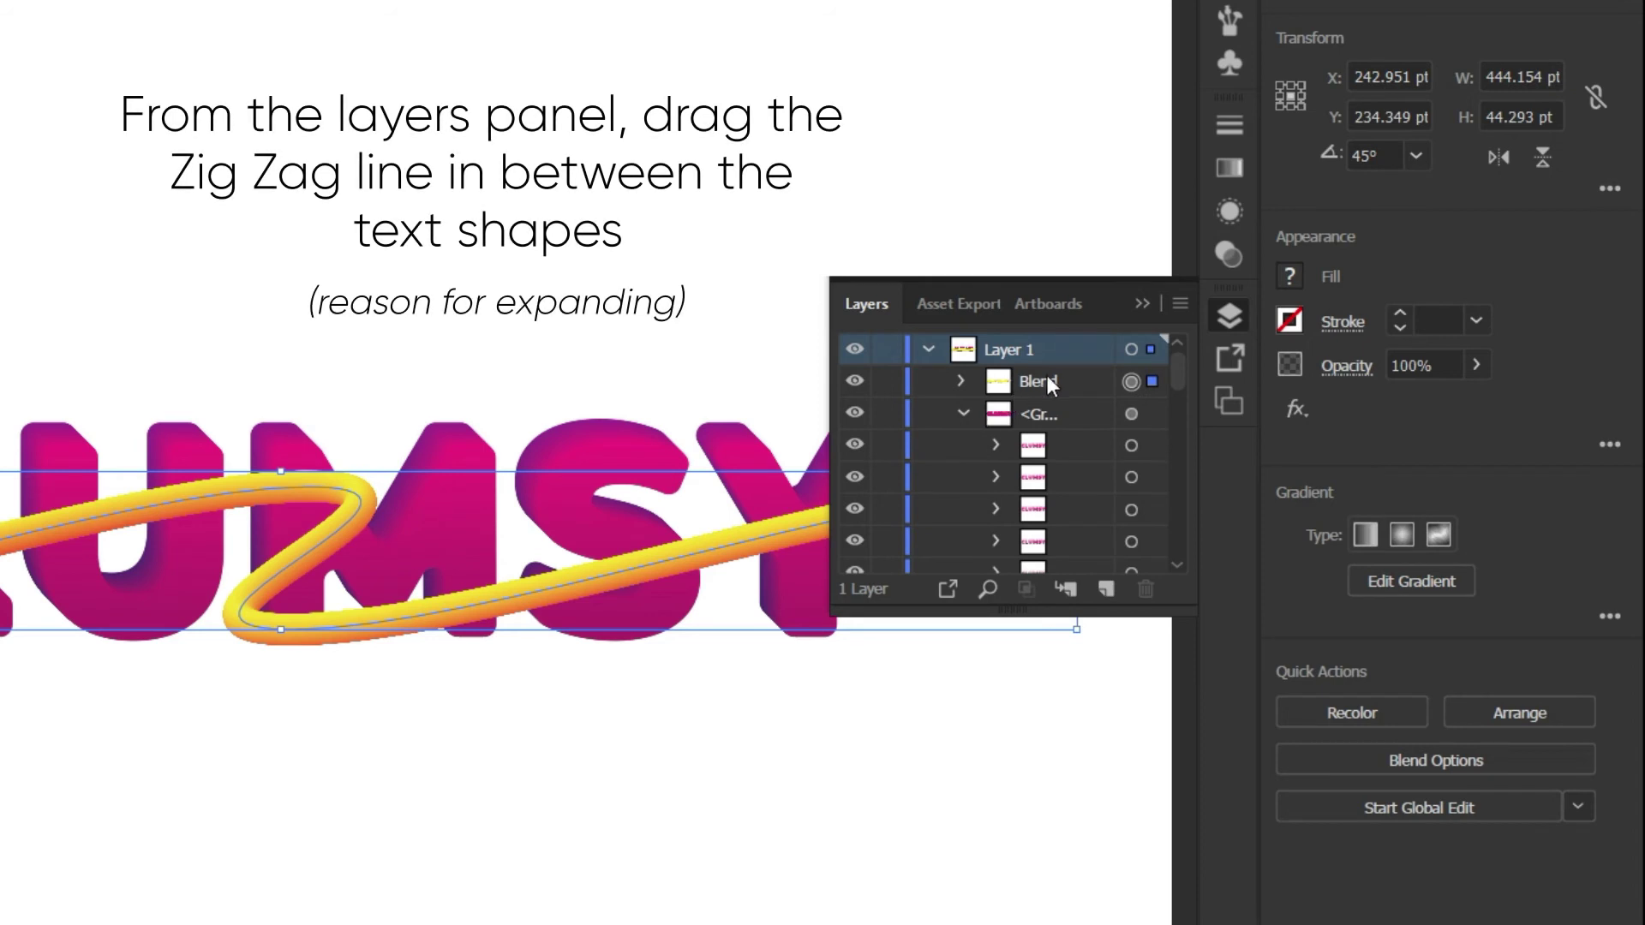
left_click_drag(1047, 377, 1051, 565)
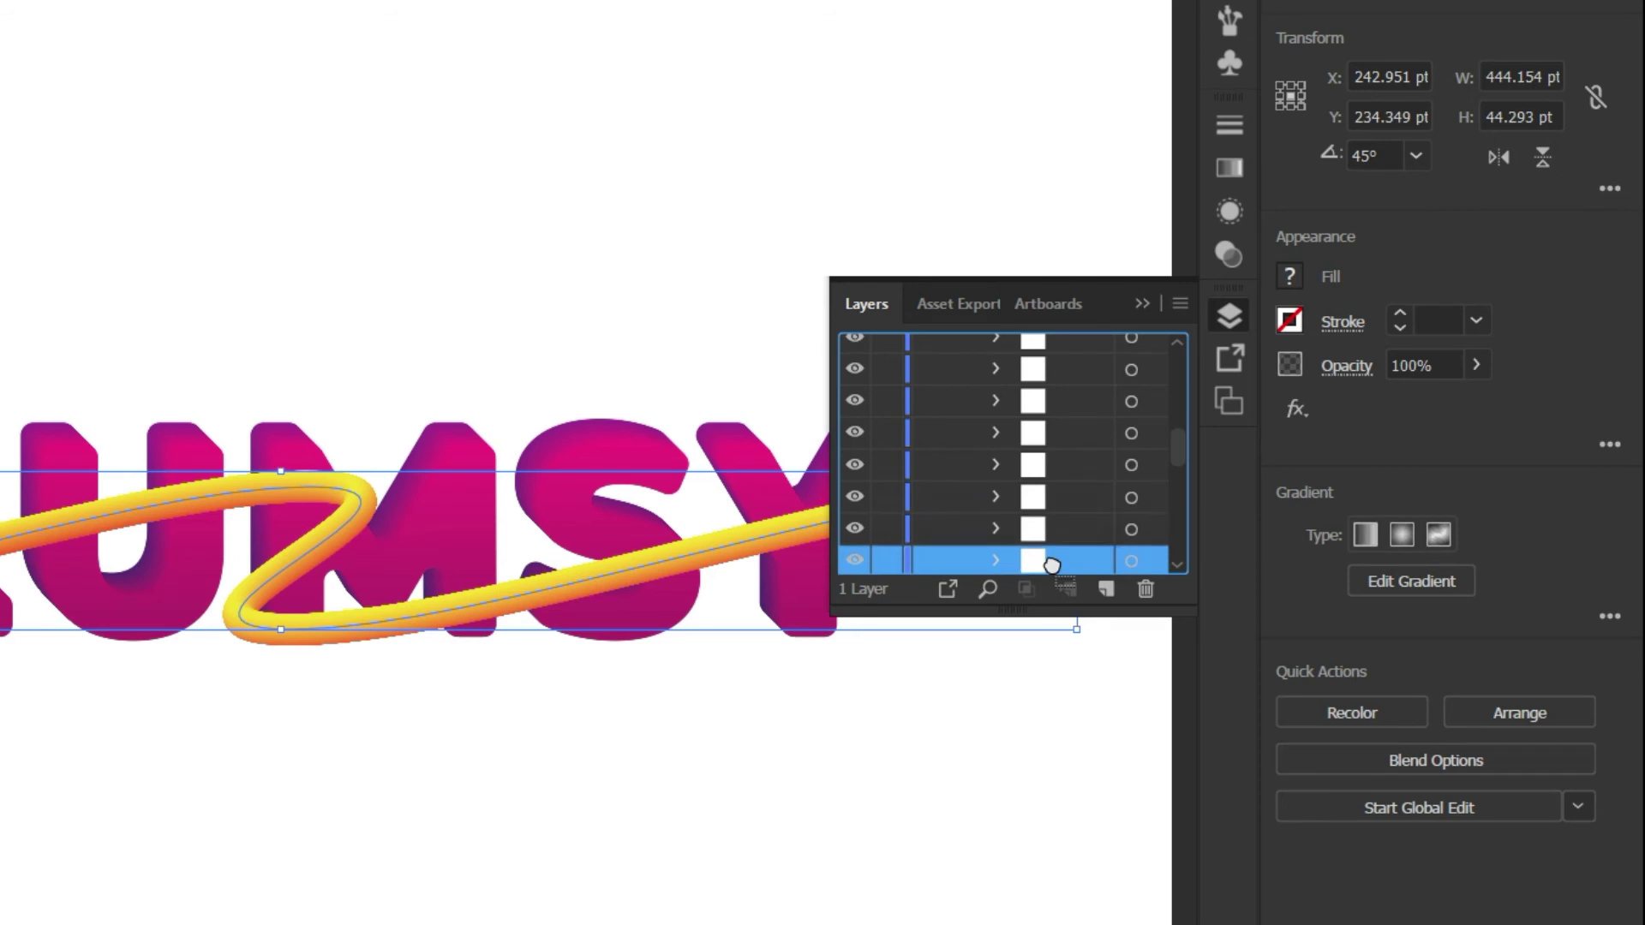
left_click_drag(1051, 565, 1053, 547)
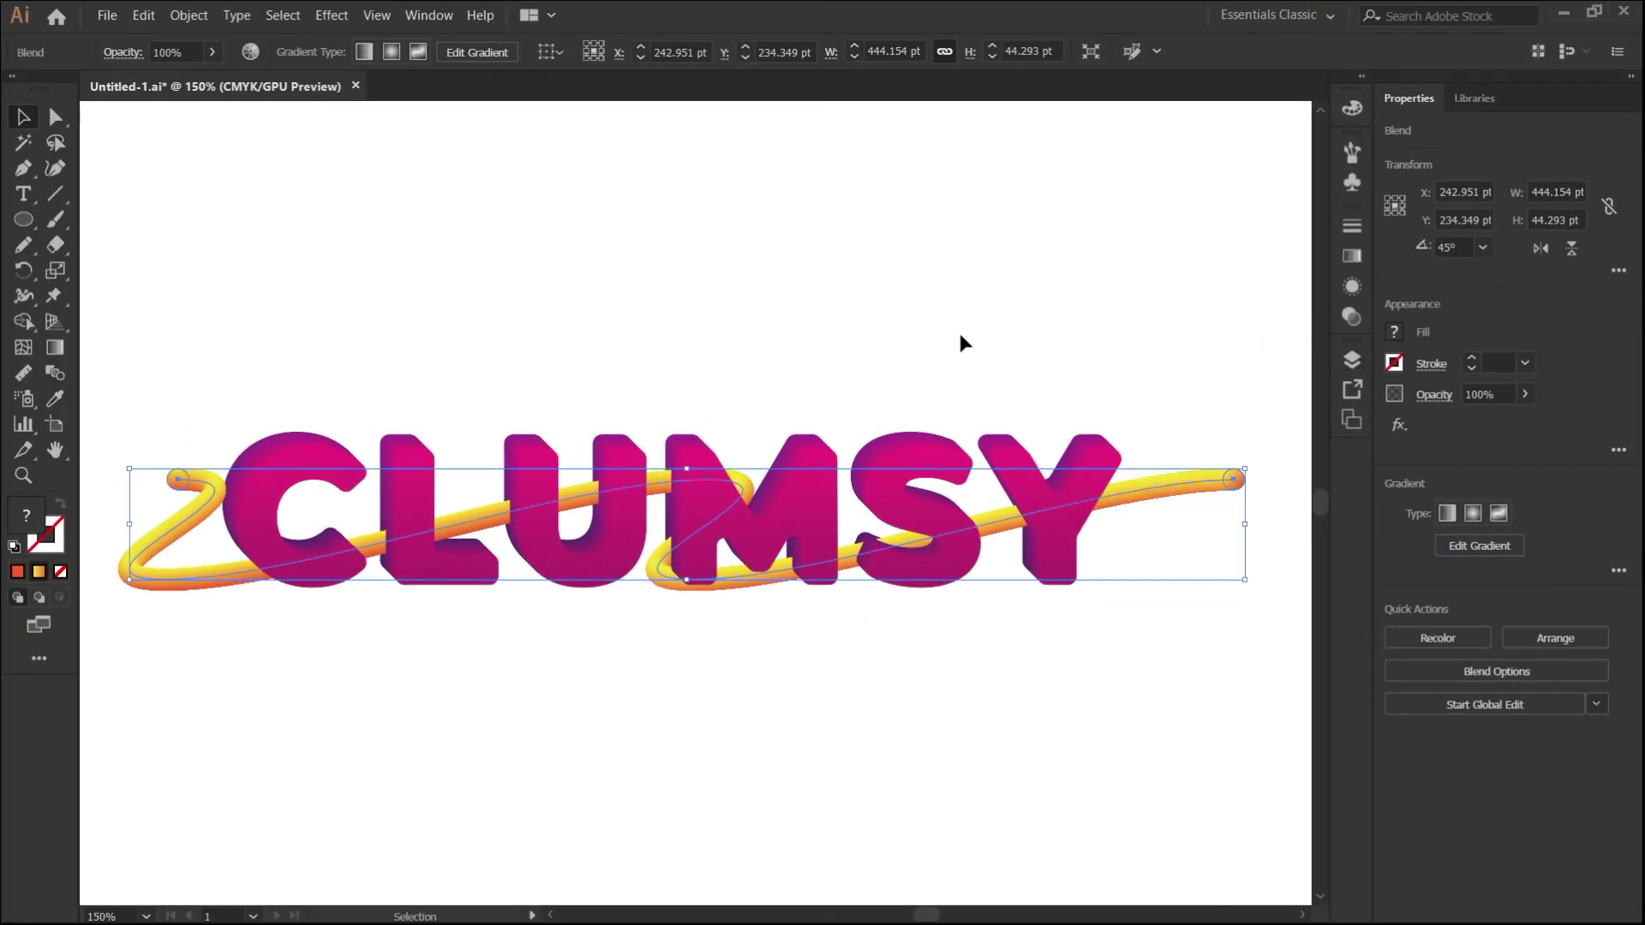
left_click(722, 358)
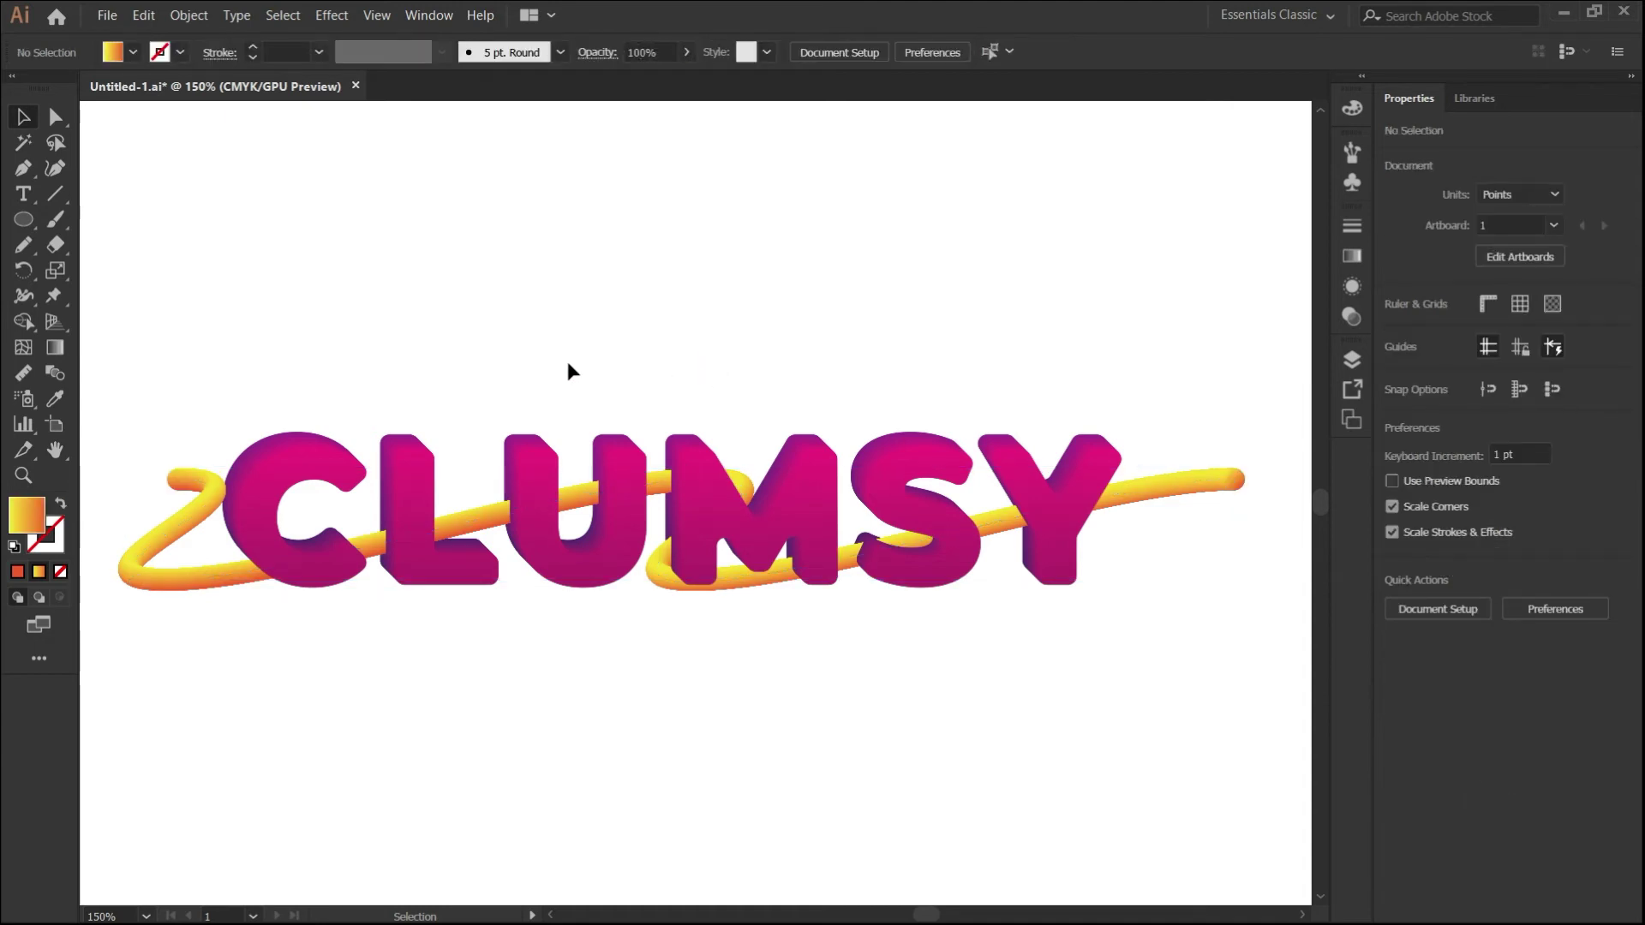
Draw a tiny circle above the letters and place a copy below-right of it.
scroll(406, 360, "up", 2)
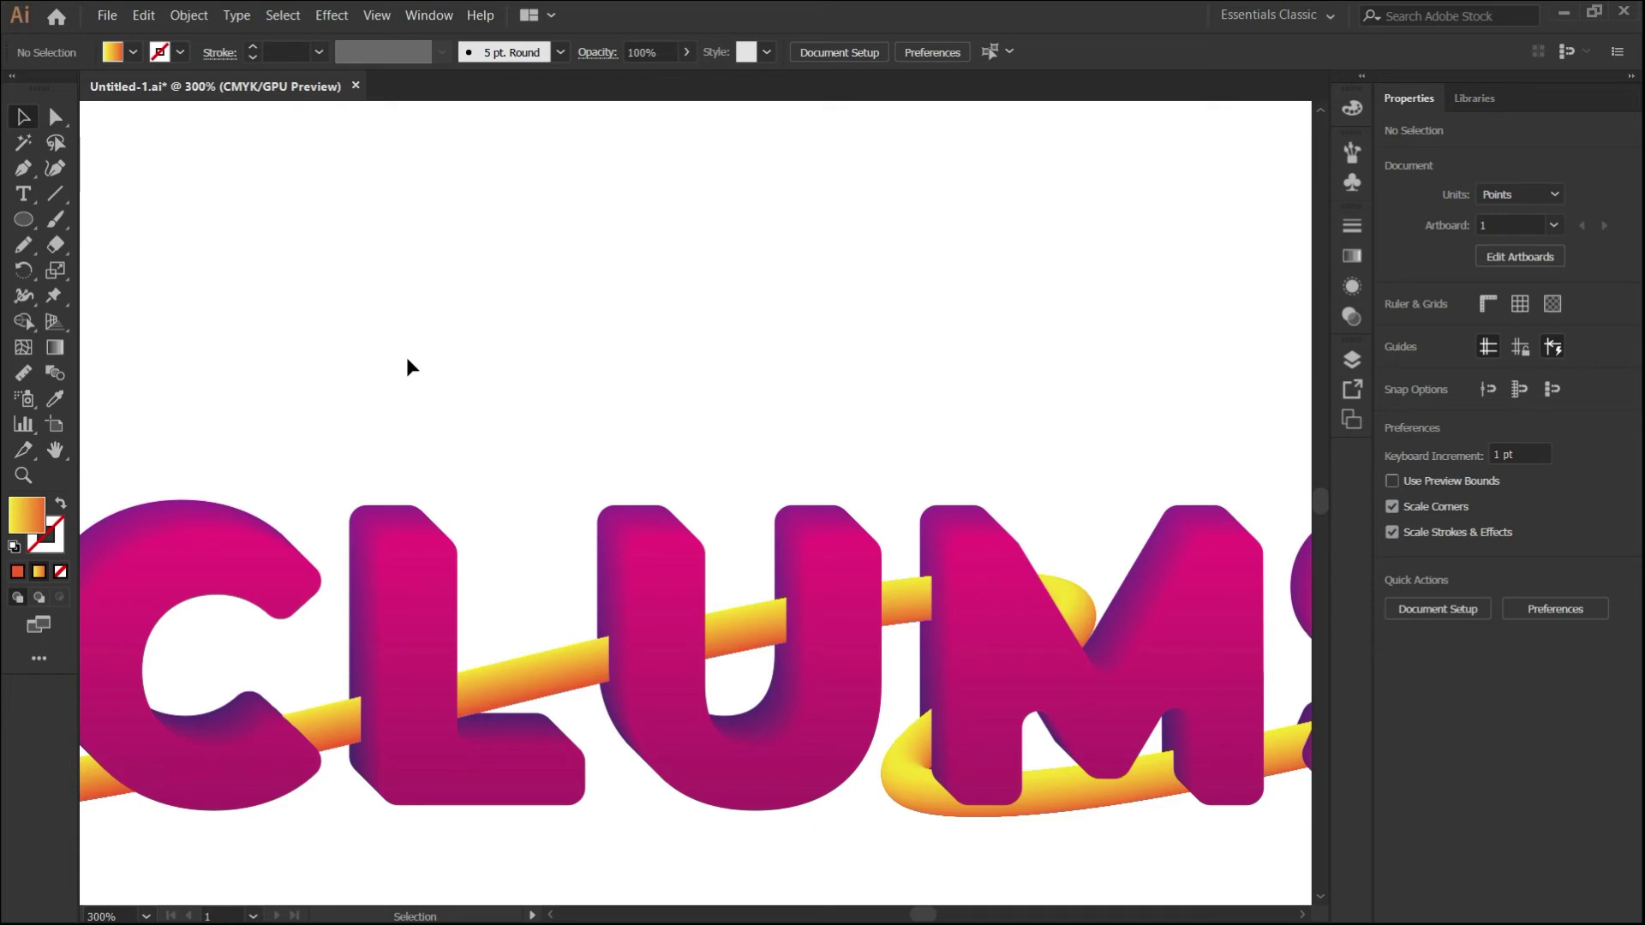
left_click(26, 222)
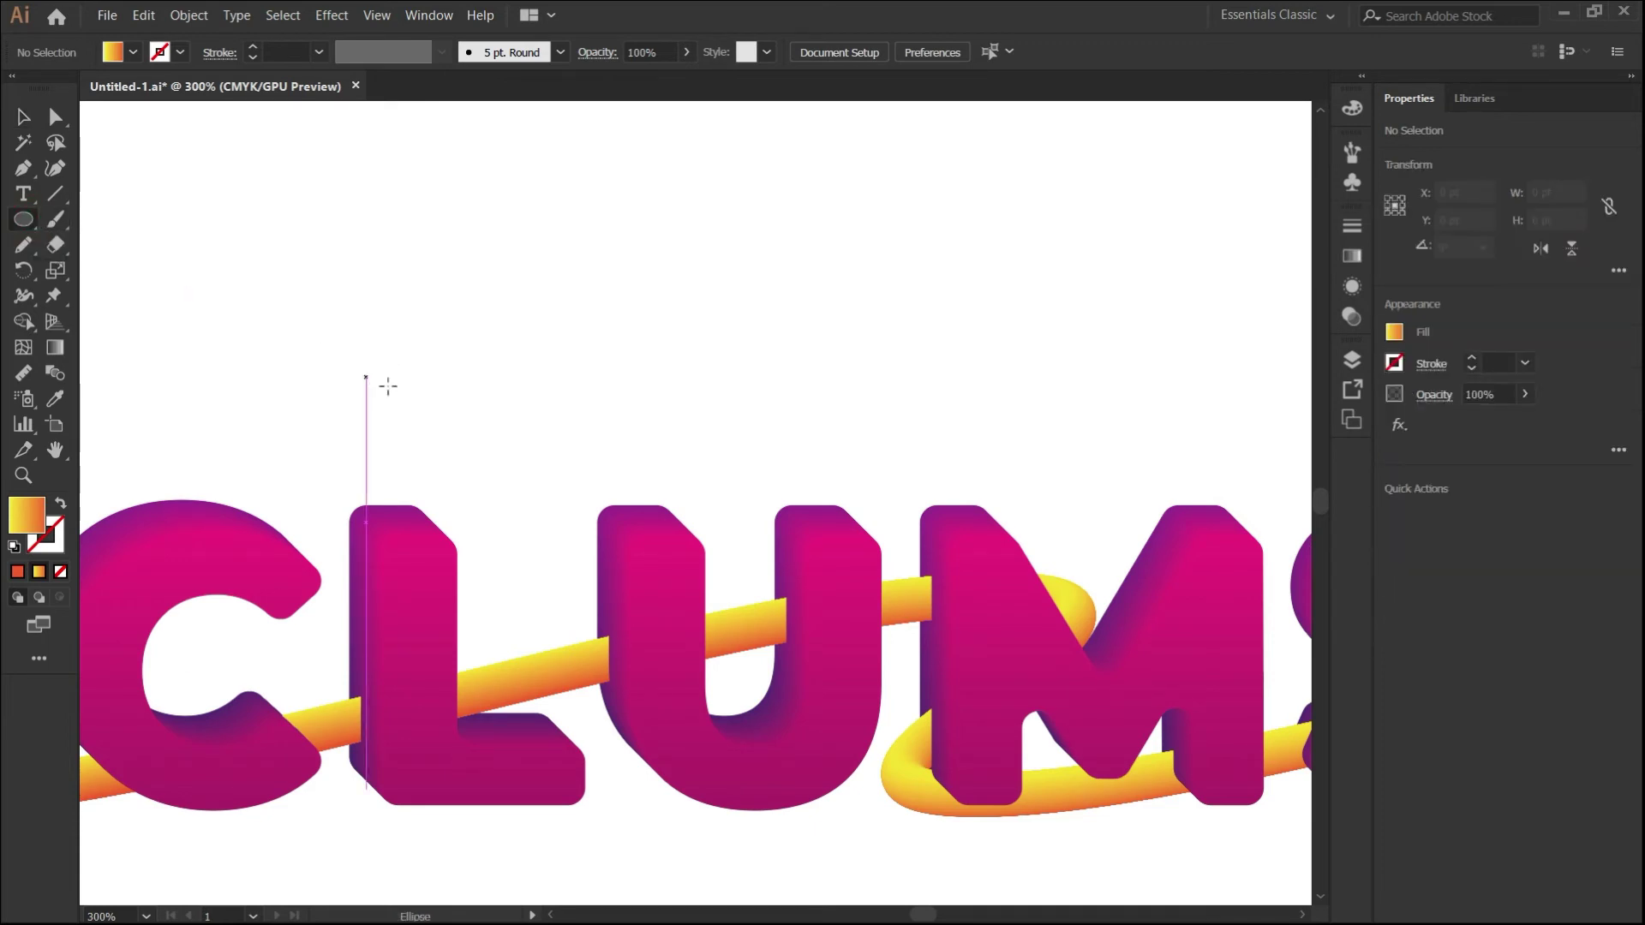
left_click_drag(487, 398, 493, 402)
scroll(487, 397, "up", 3)
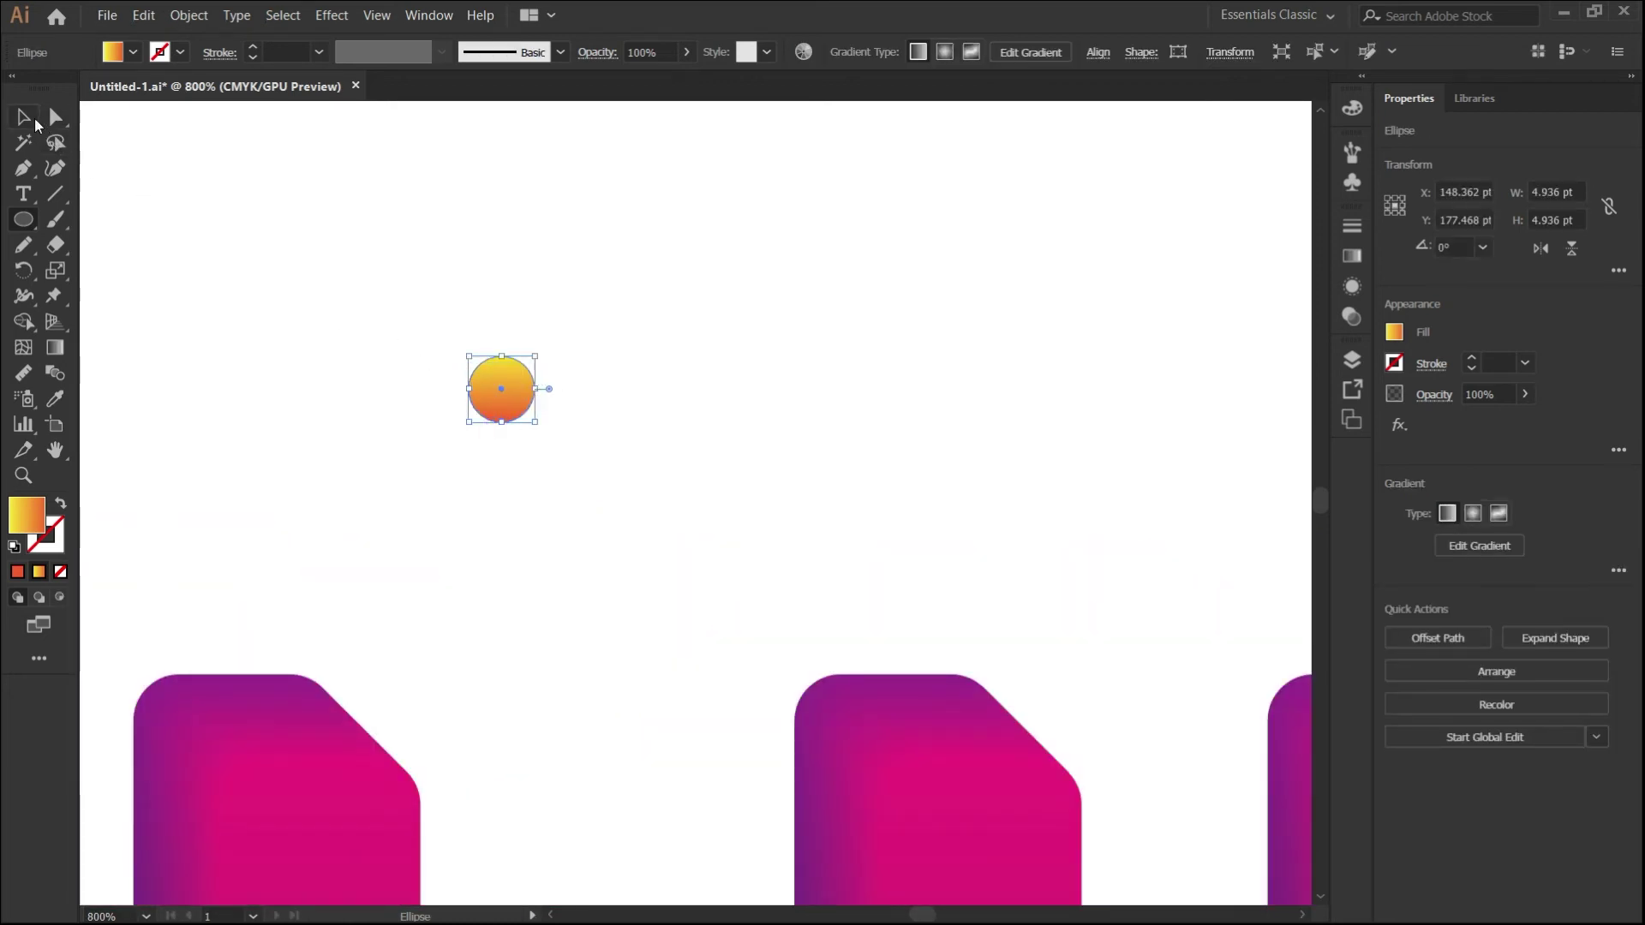
left_click(34, 123)
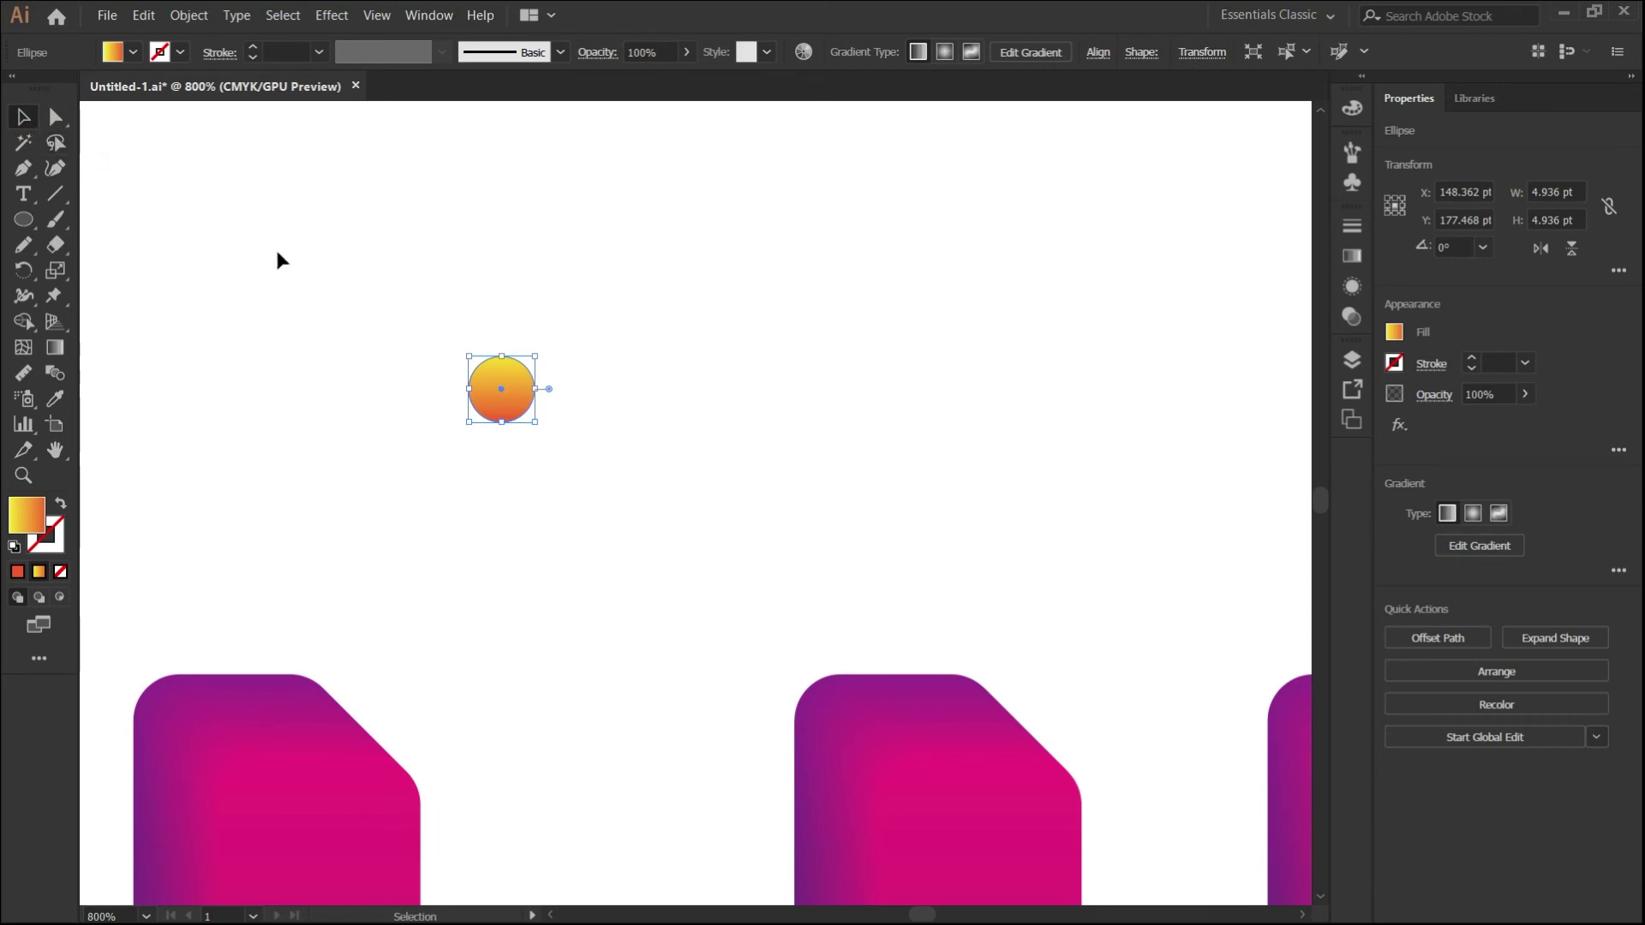
left_click_drag(505, 394, 564, 445)
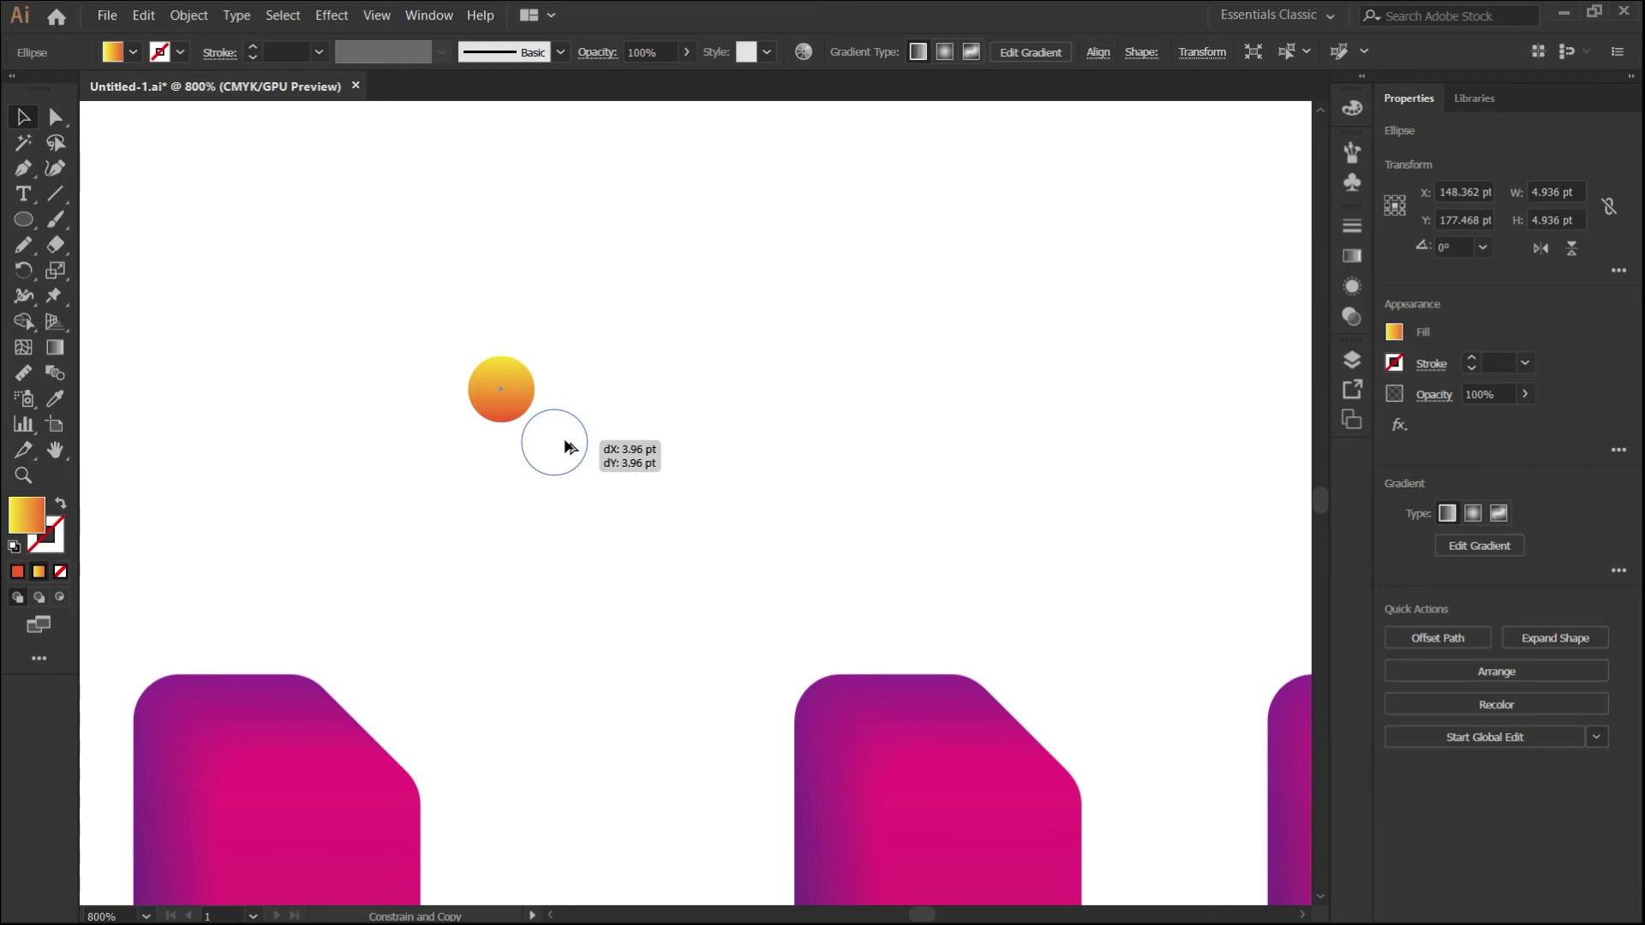
left_click_drag(563, 439, 567, 440)
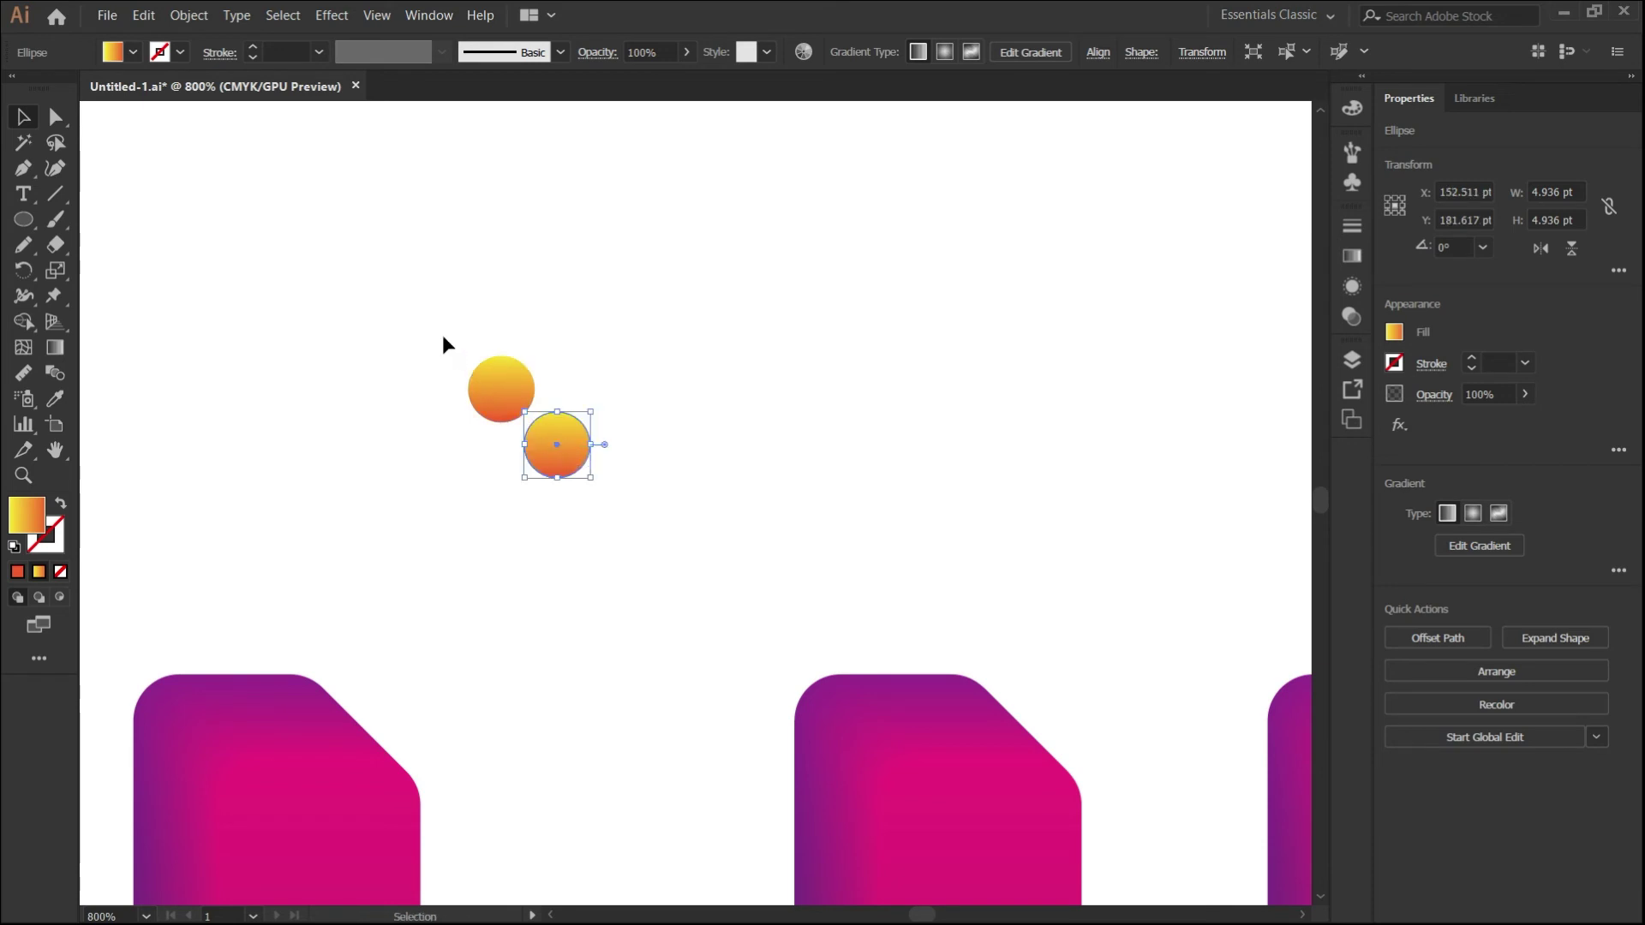
Blend the two small circles into a capsule, then zoom out to the whole word.
left_click_drag(565, 467, 600, 487)
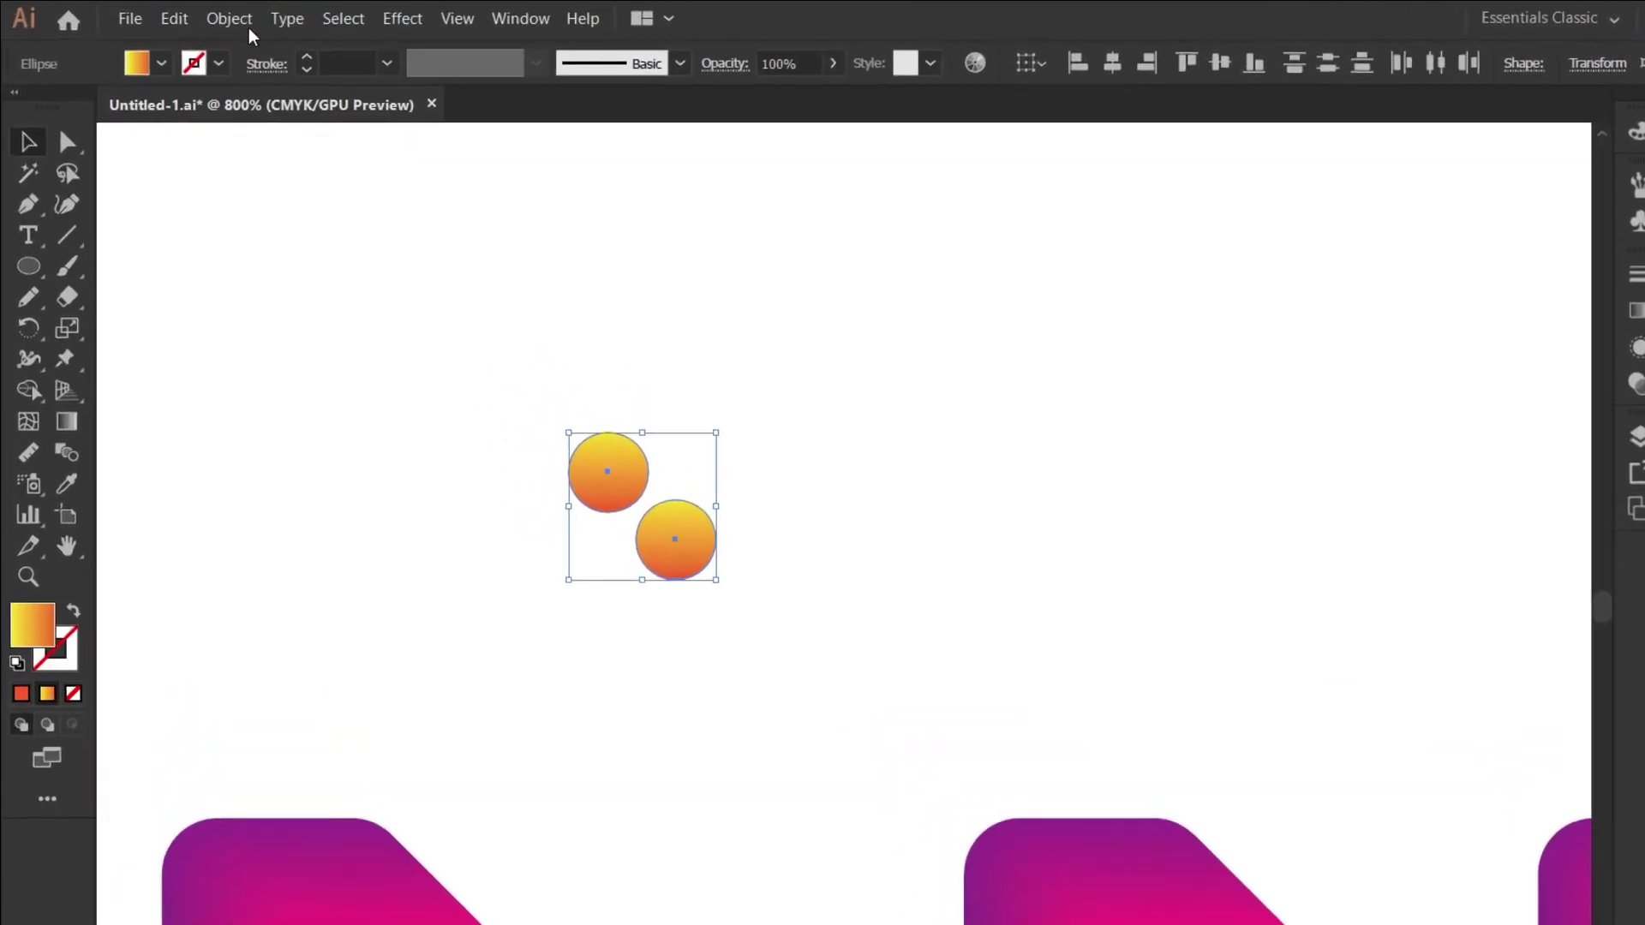
left_click(189, 16)
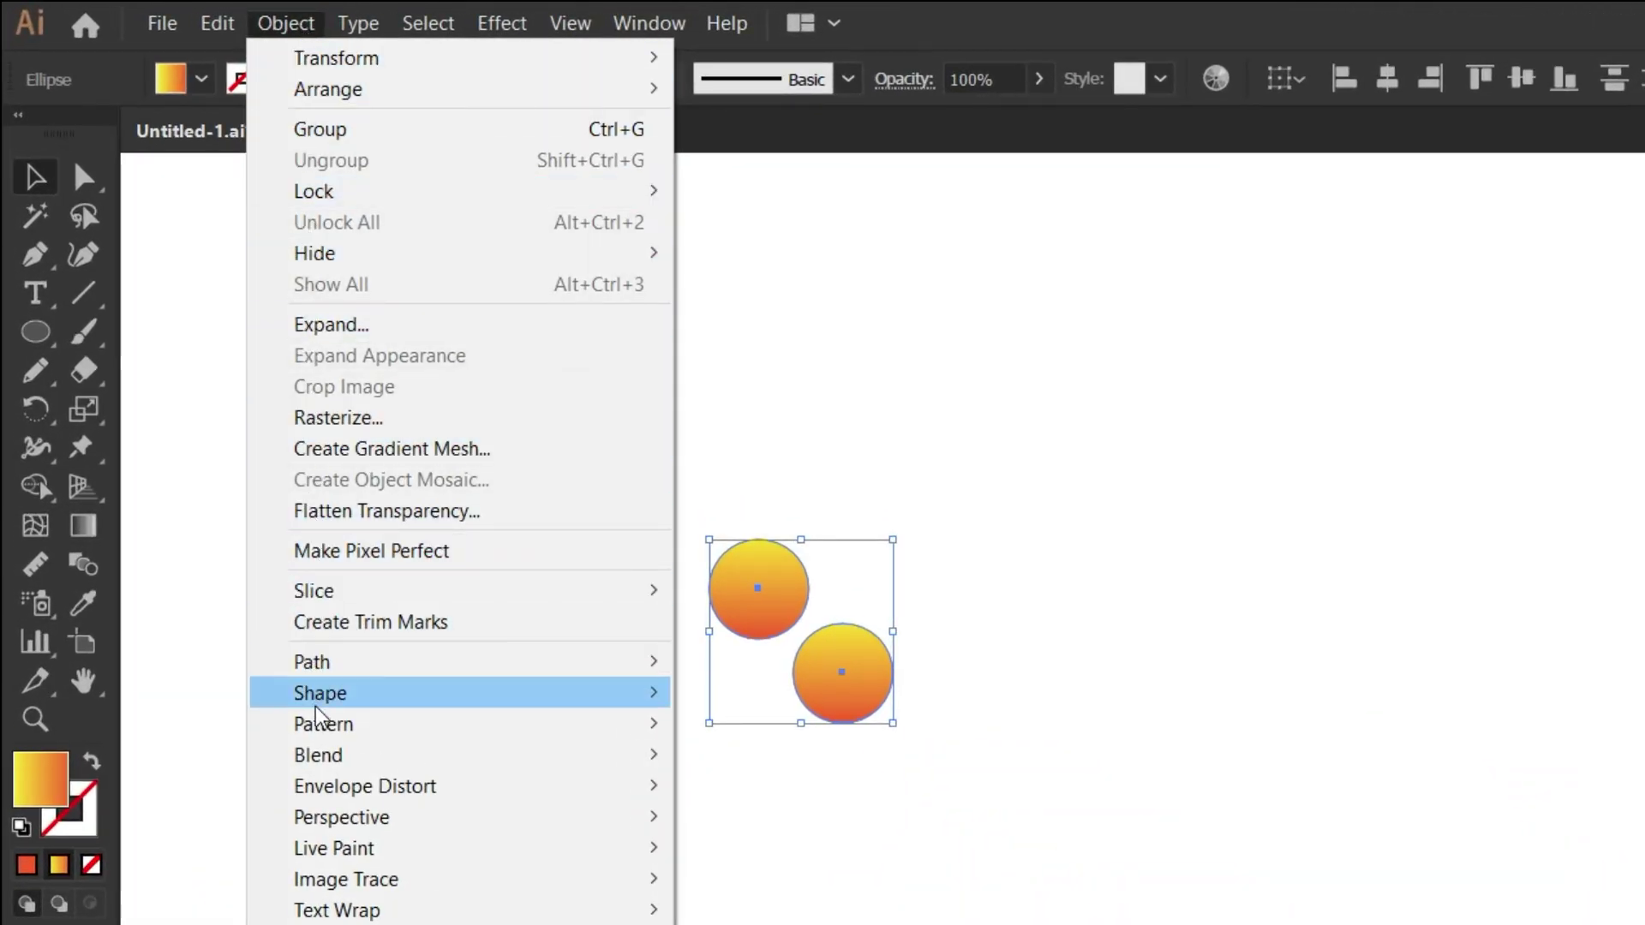
mouse_move(386, 753)
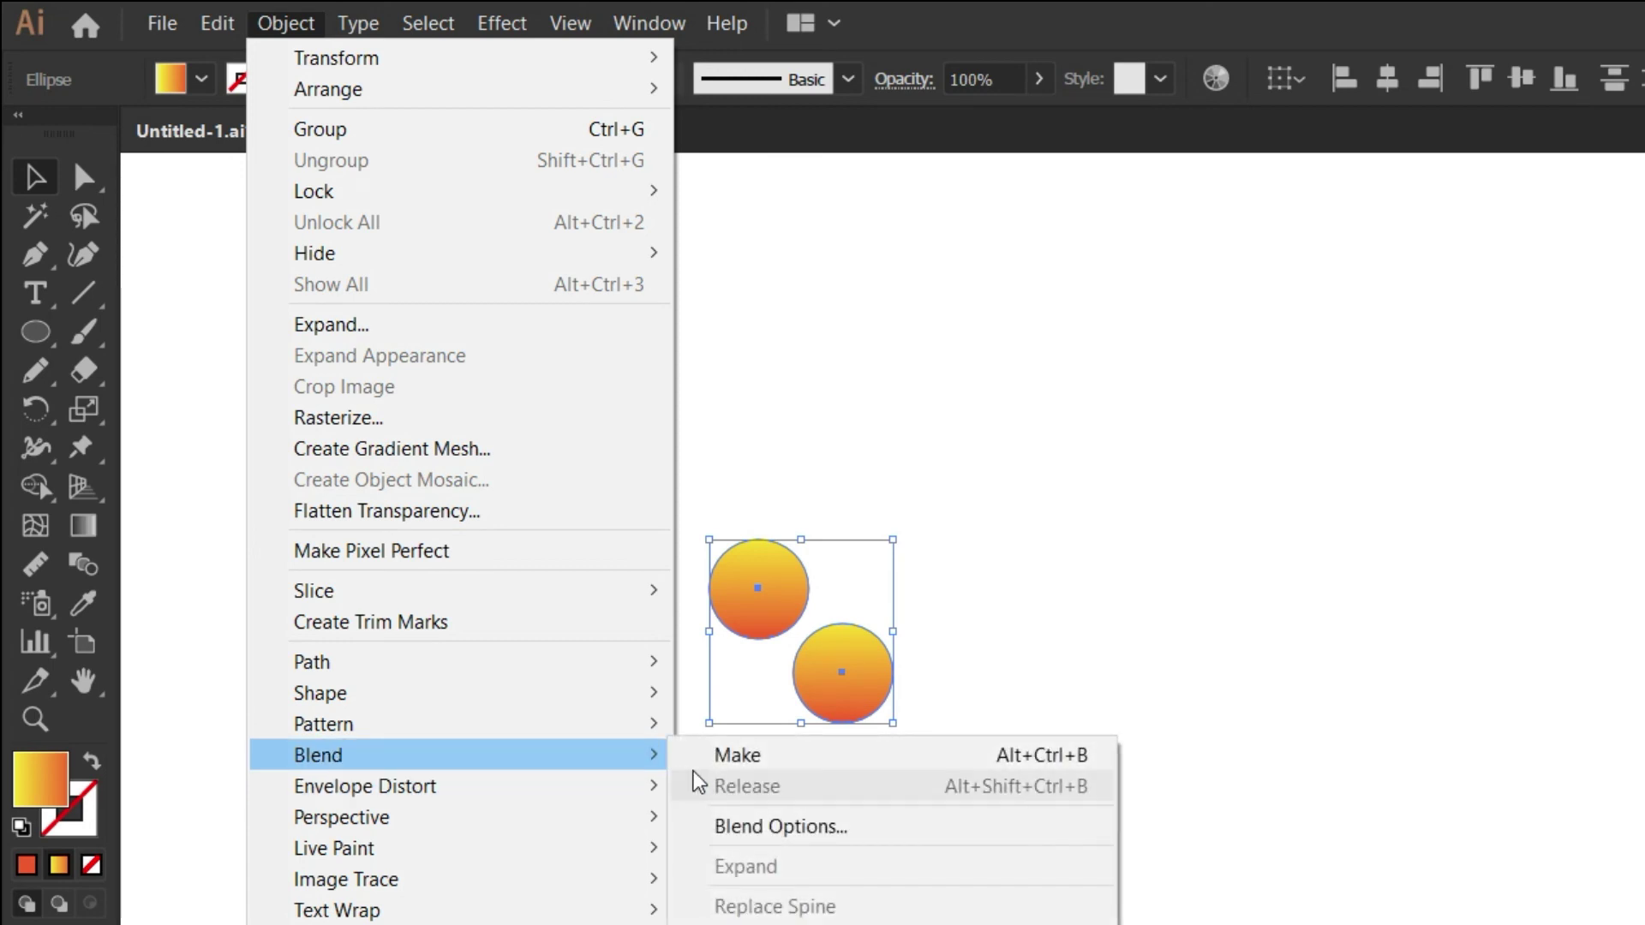
left_click(737, 755)
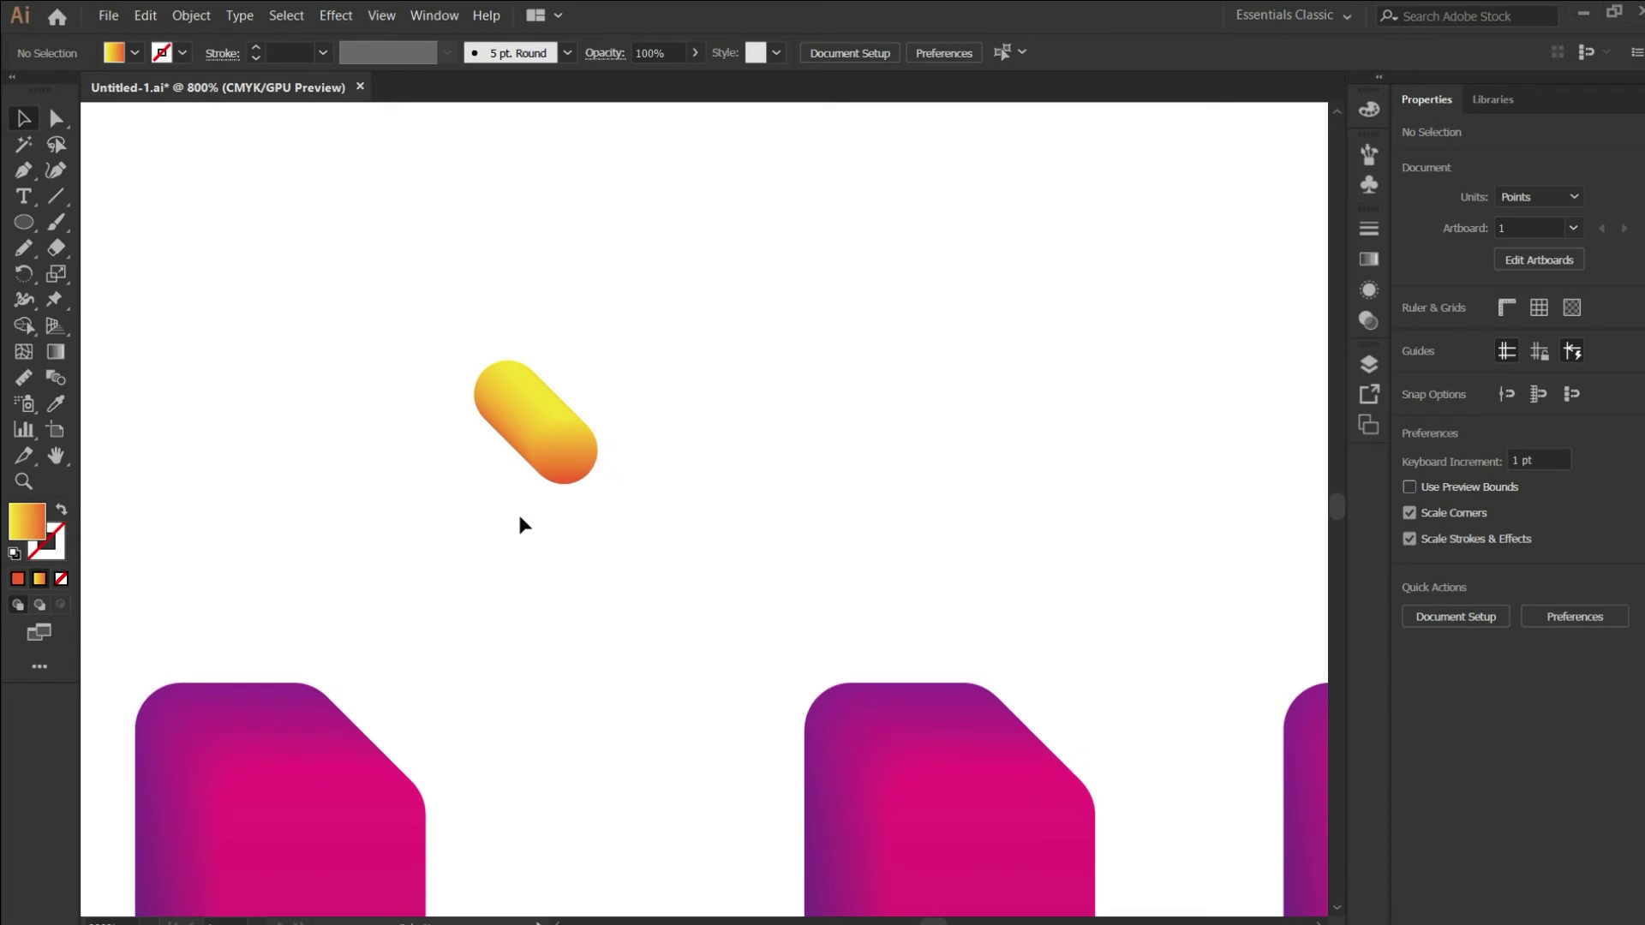
key("ctrl+minus")
key("ctrl+minus")
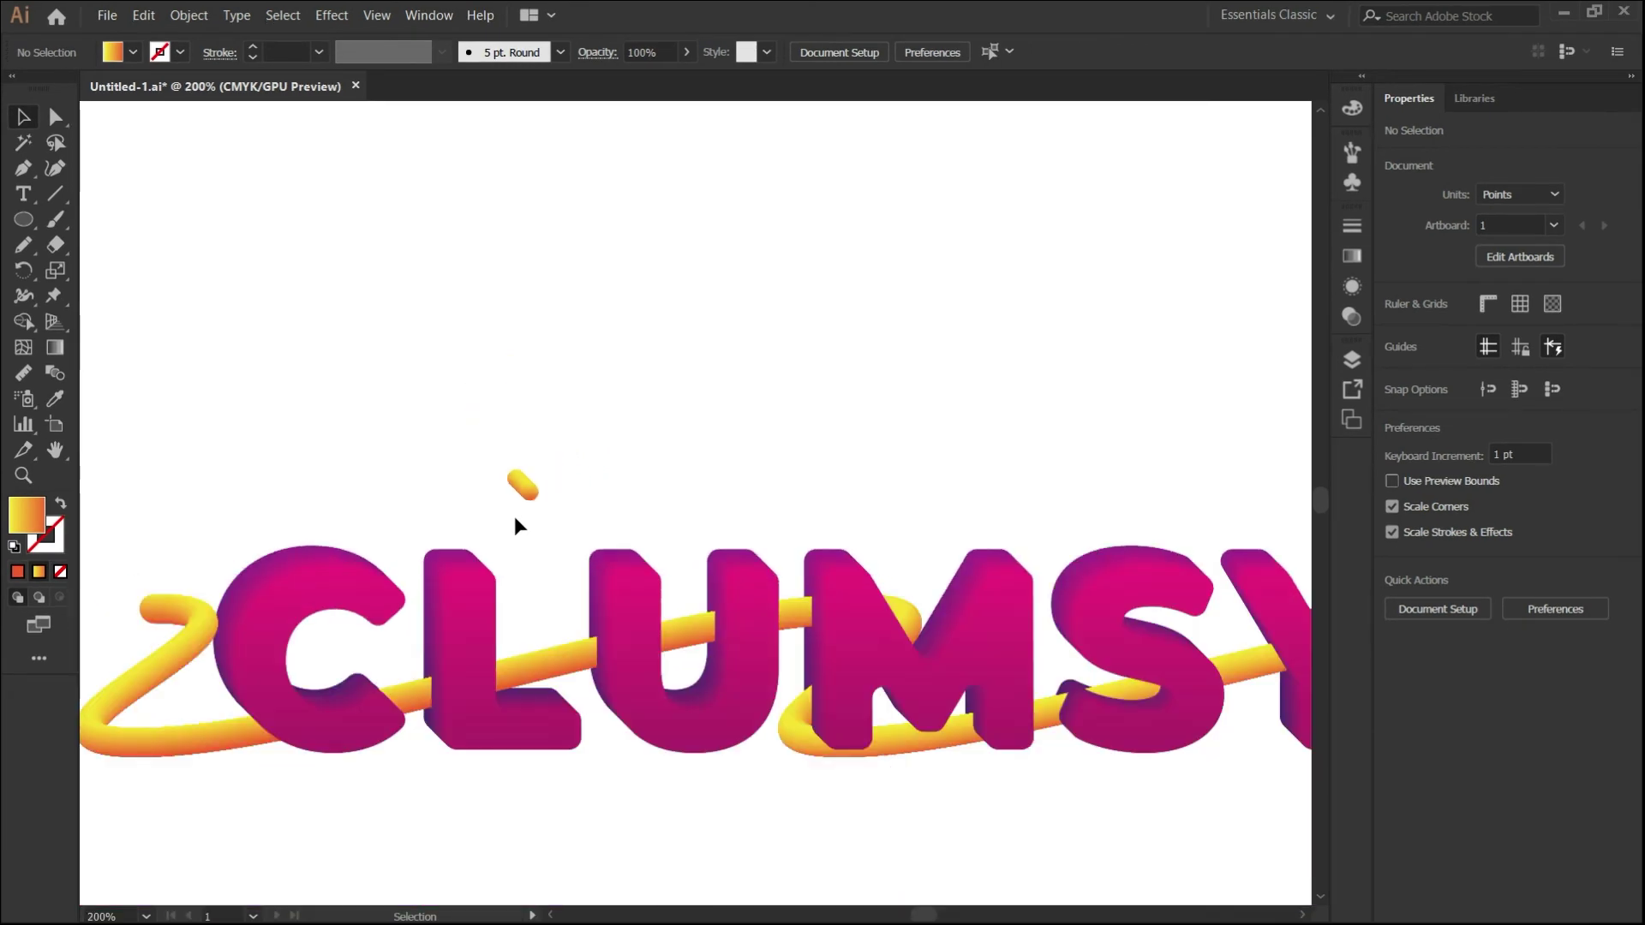
left_click_drag(514, 516, 495, 468)
key("ctrl+minus")
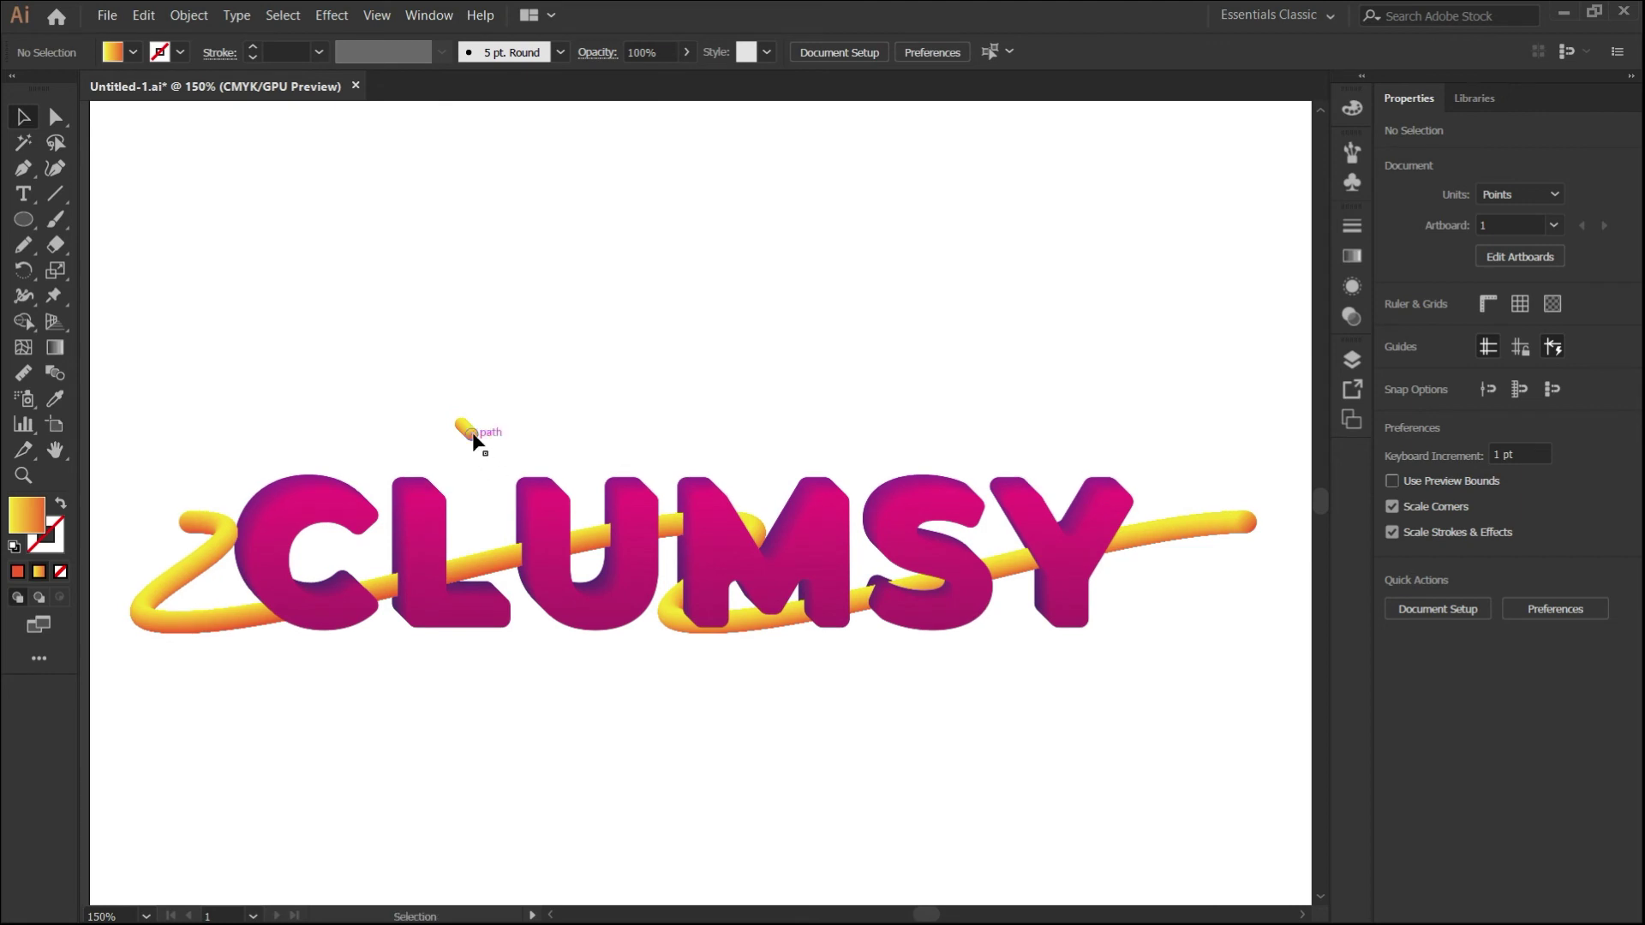
Scale the pill to about 12 pt and scatter four copies around CLUMSY.
left_click(472, 433)
left_click_drag(476, 439, 233, 438, "alt")
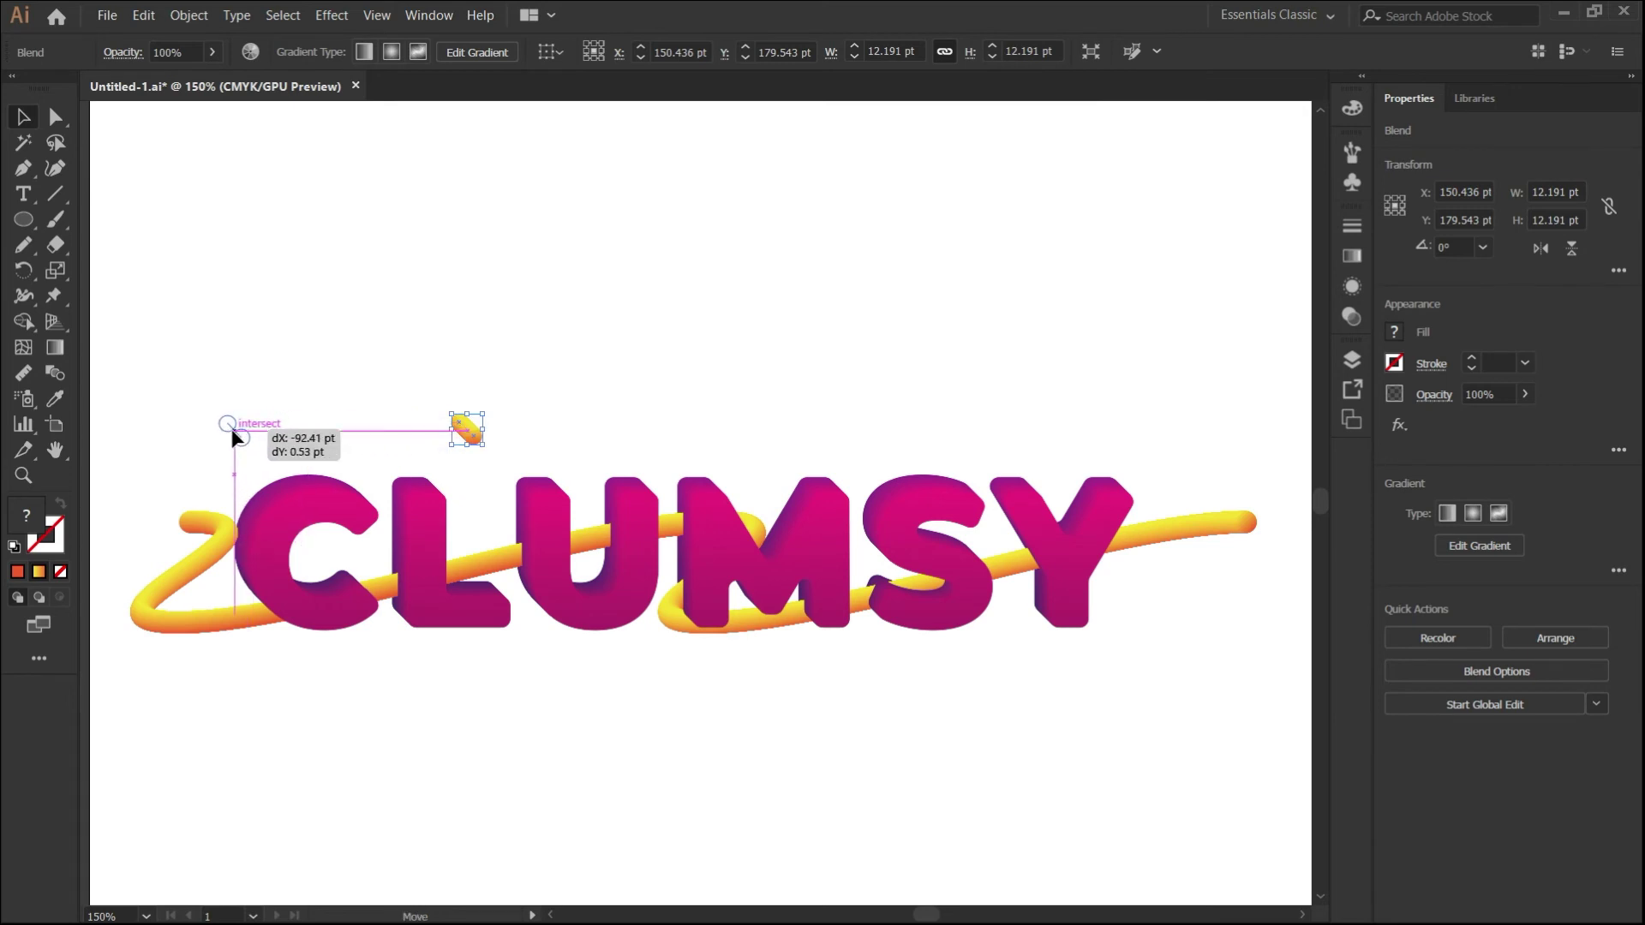
mouse_move(233, 438)
left_mouse_down()
mouse_move(480, 672)
mouse_move(708, 451)
mouse_move(1136, 696)
left_mouse_up()
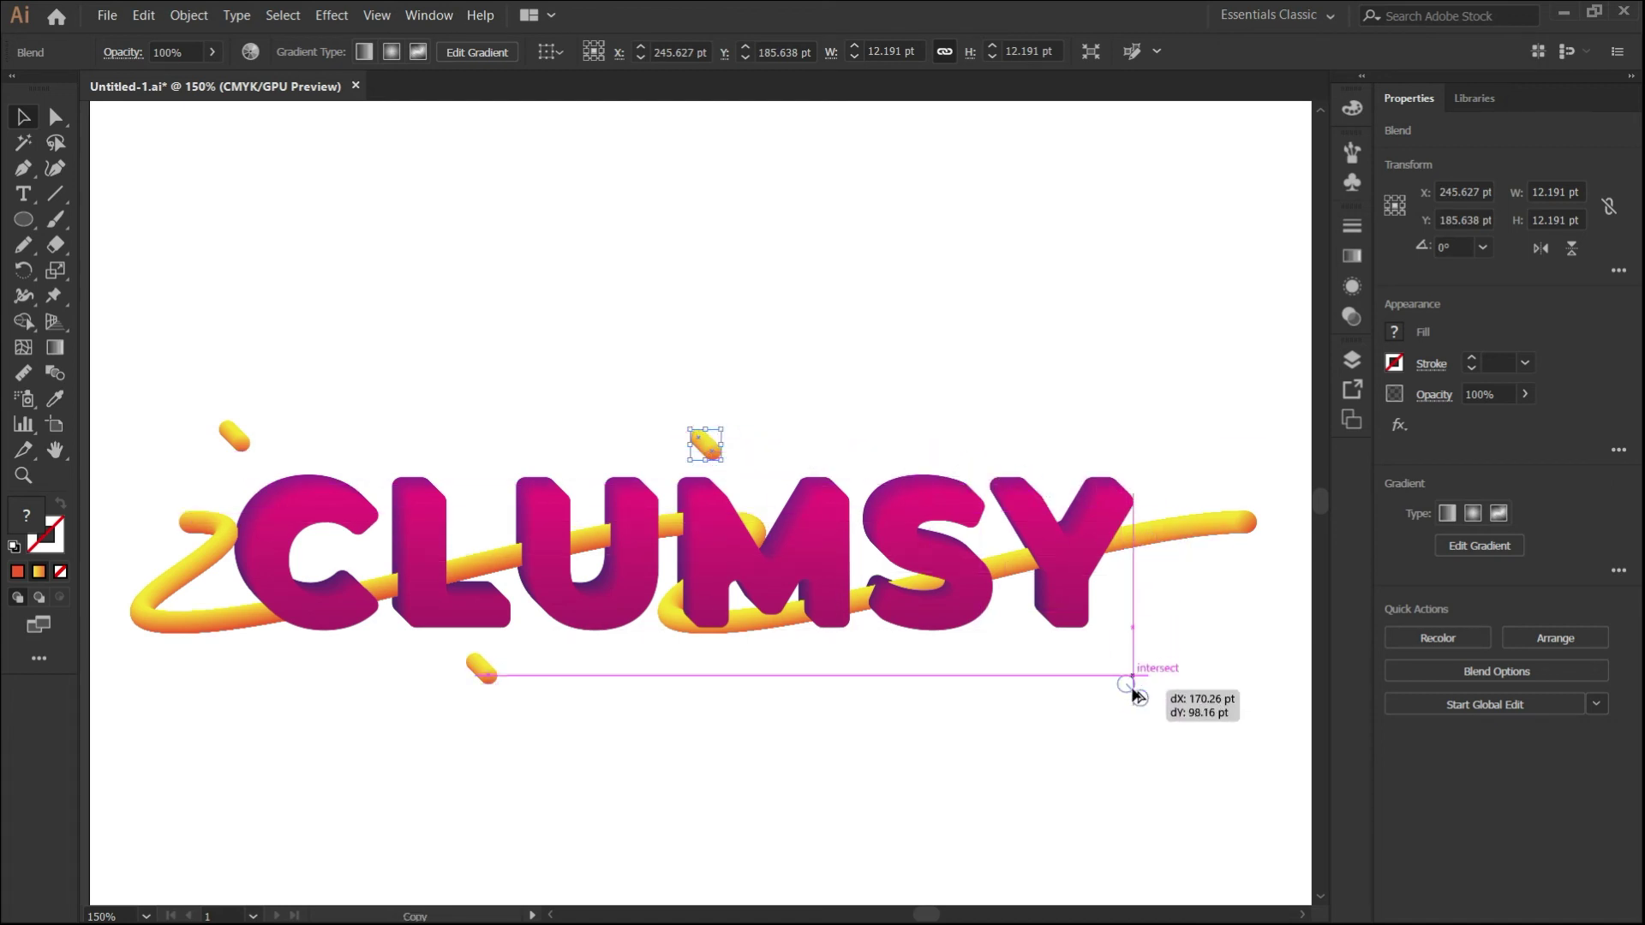
left_click_drag(1136, 695, 1123, 696, "alt")
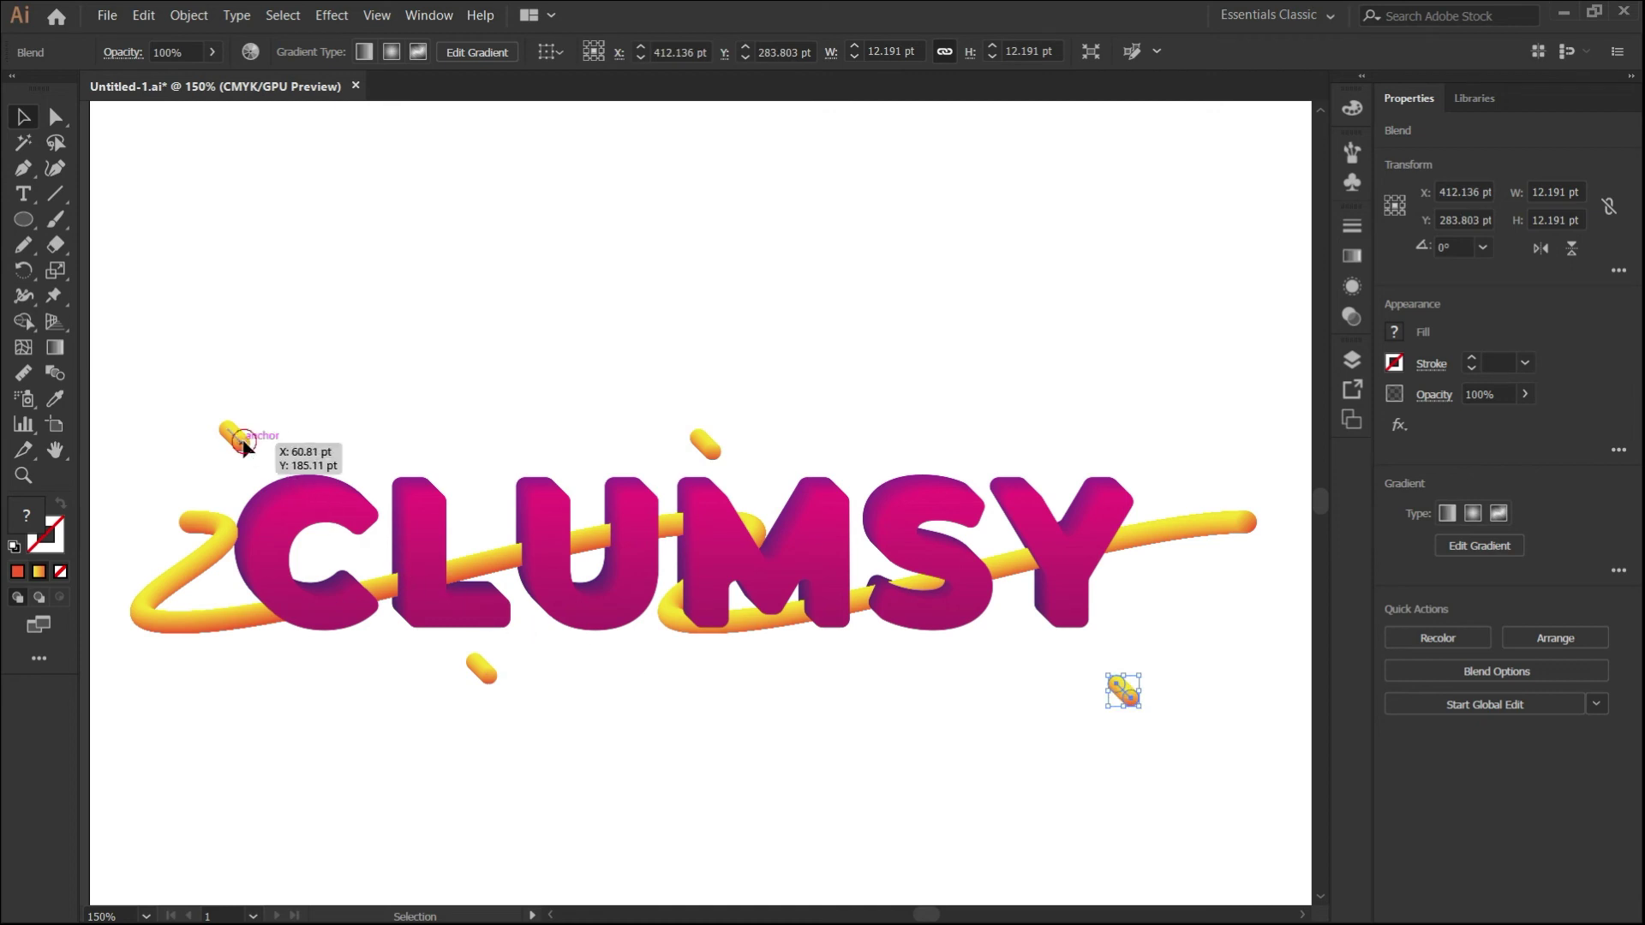
left_click_drag(244, 449, 246, 434)
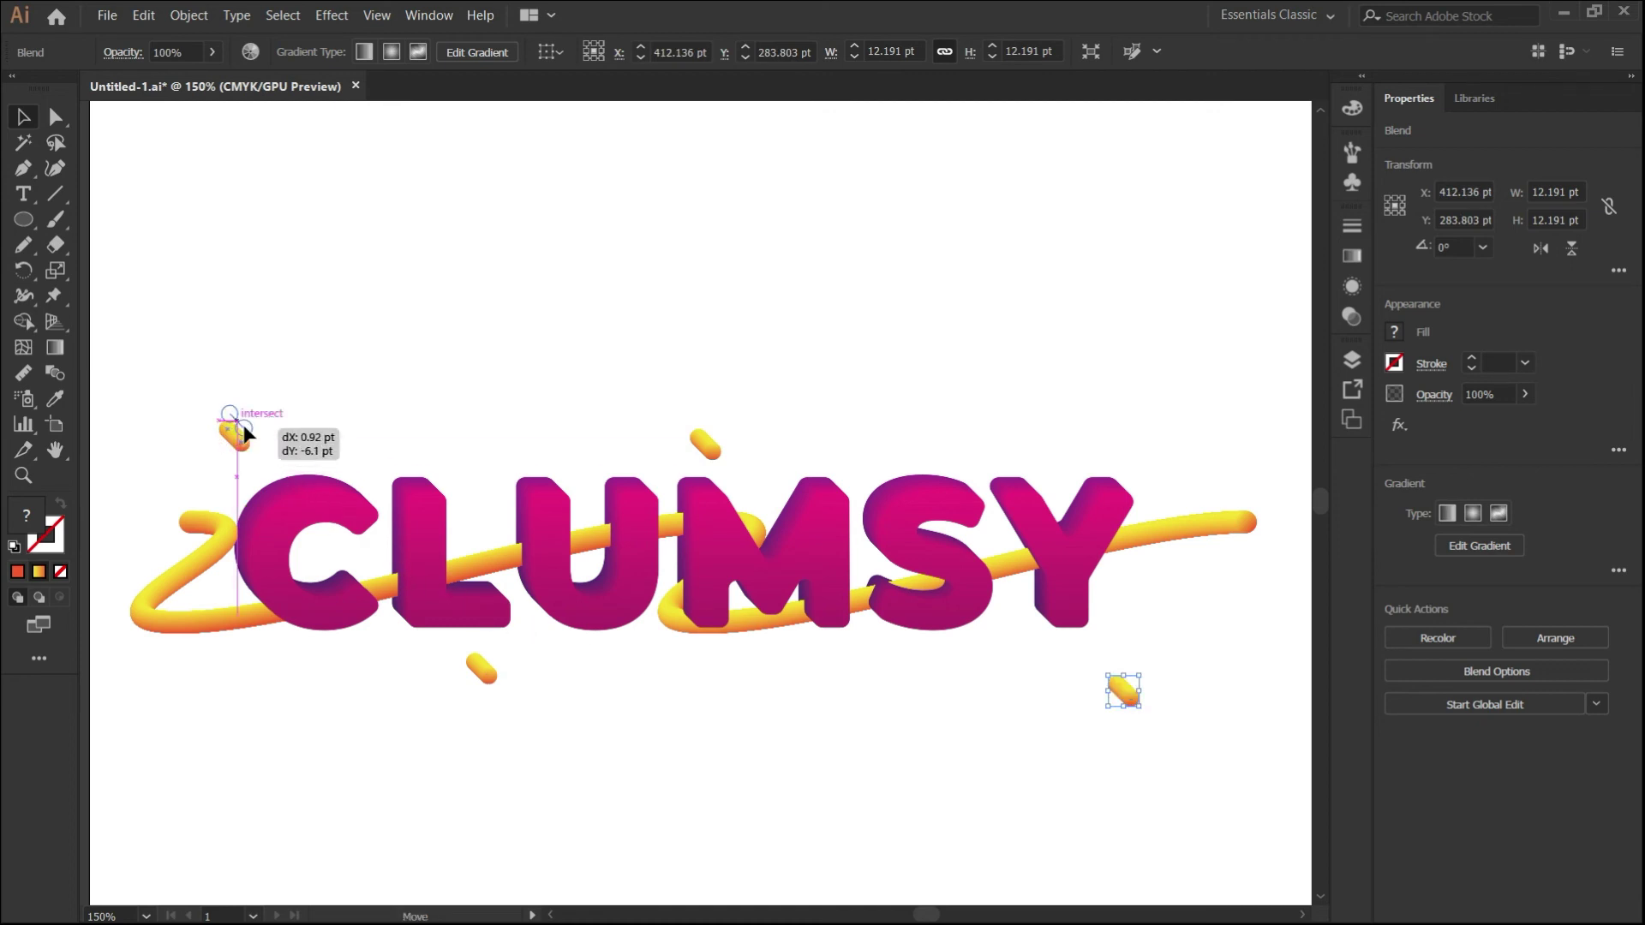
left_click(368, 441)
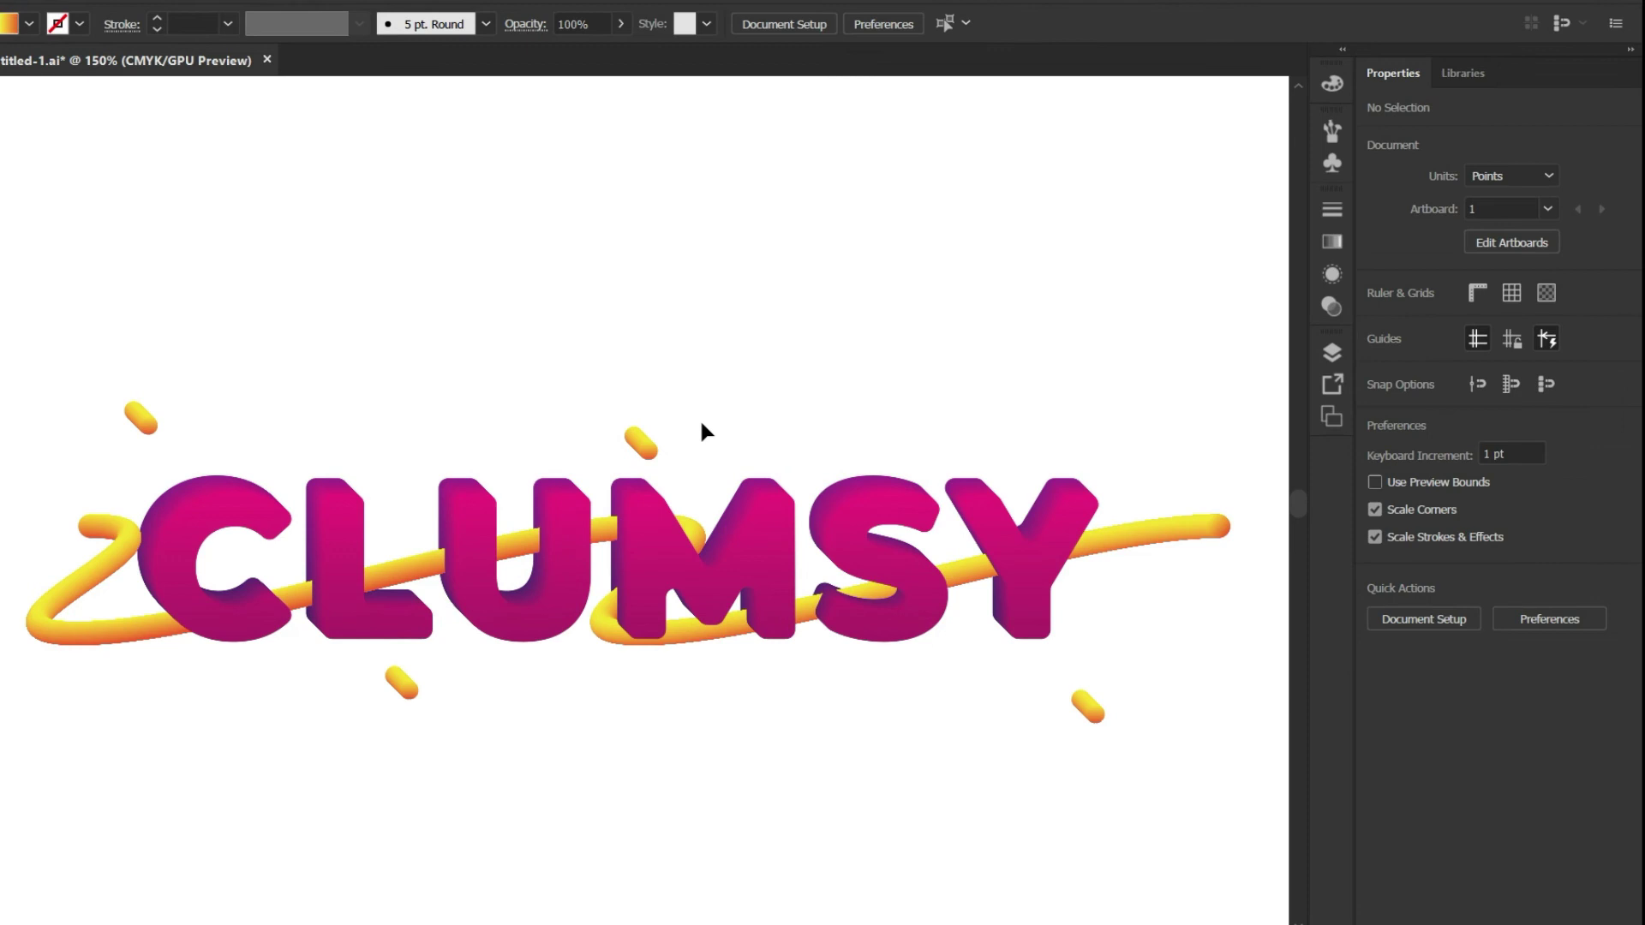
Select the last CLUMSY text group in the Layers panel.
left_click(1191, 311)
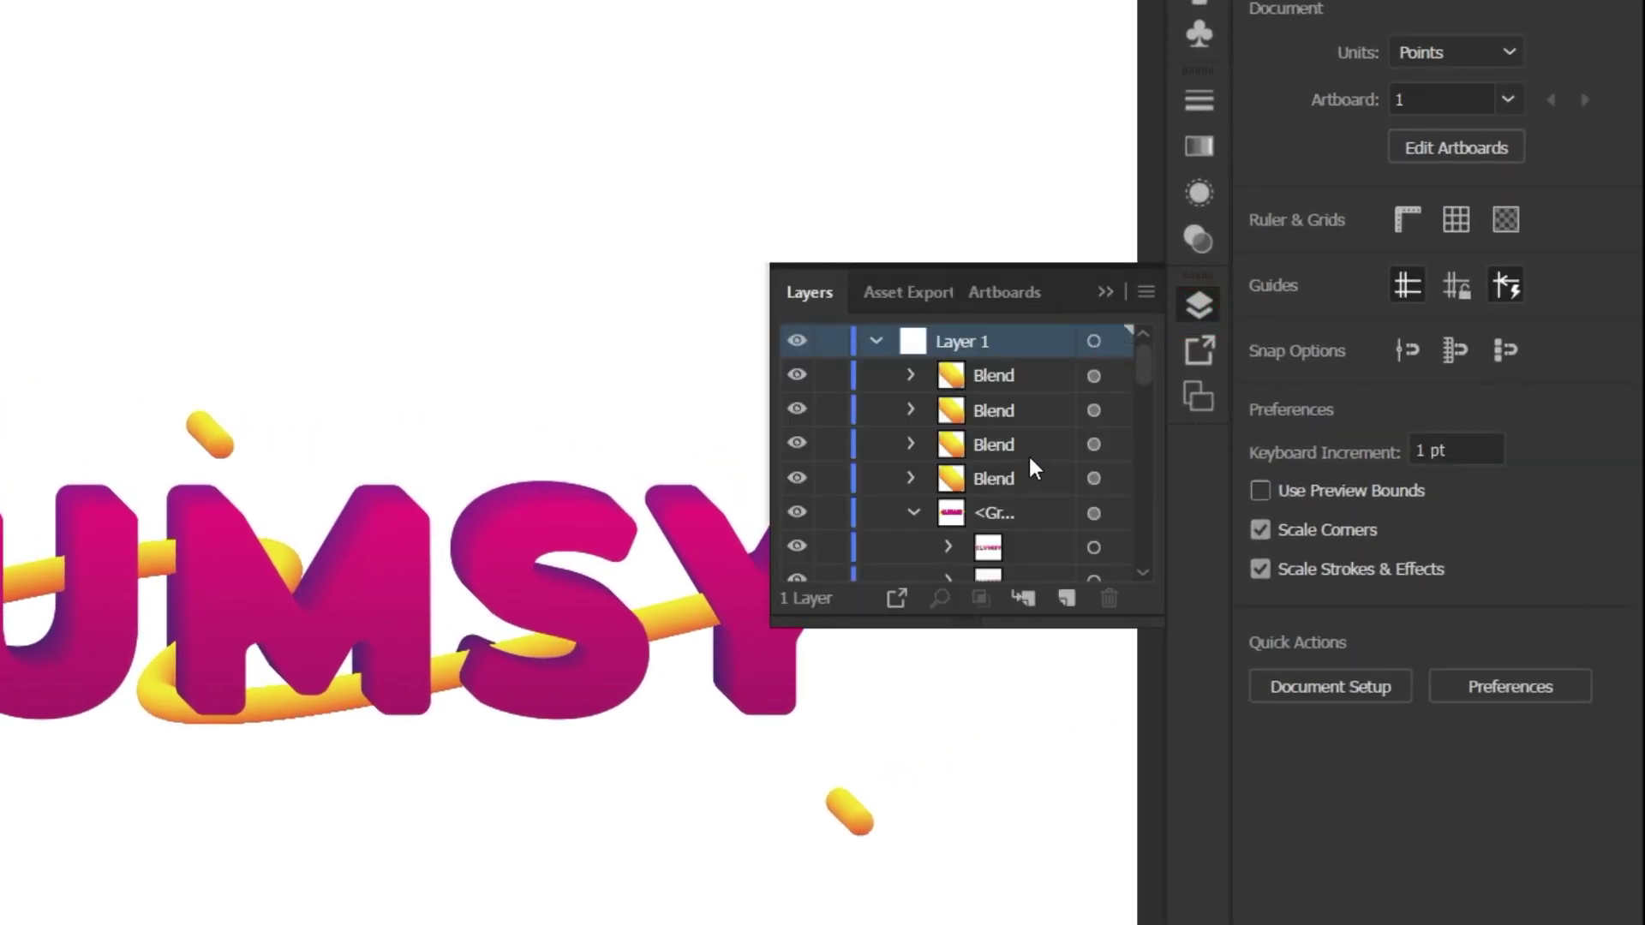
scroll(1031, 462, "down", 5)
scroll(1031, 460, "down", 1)
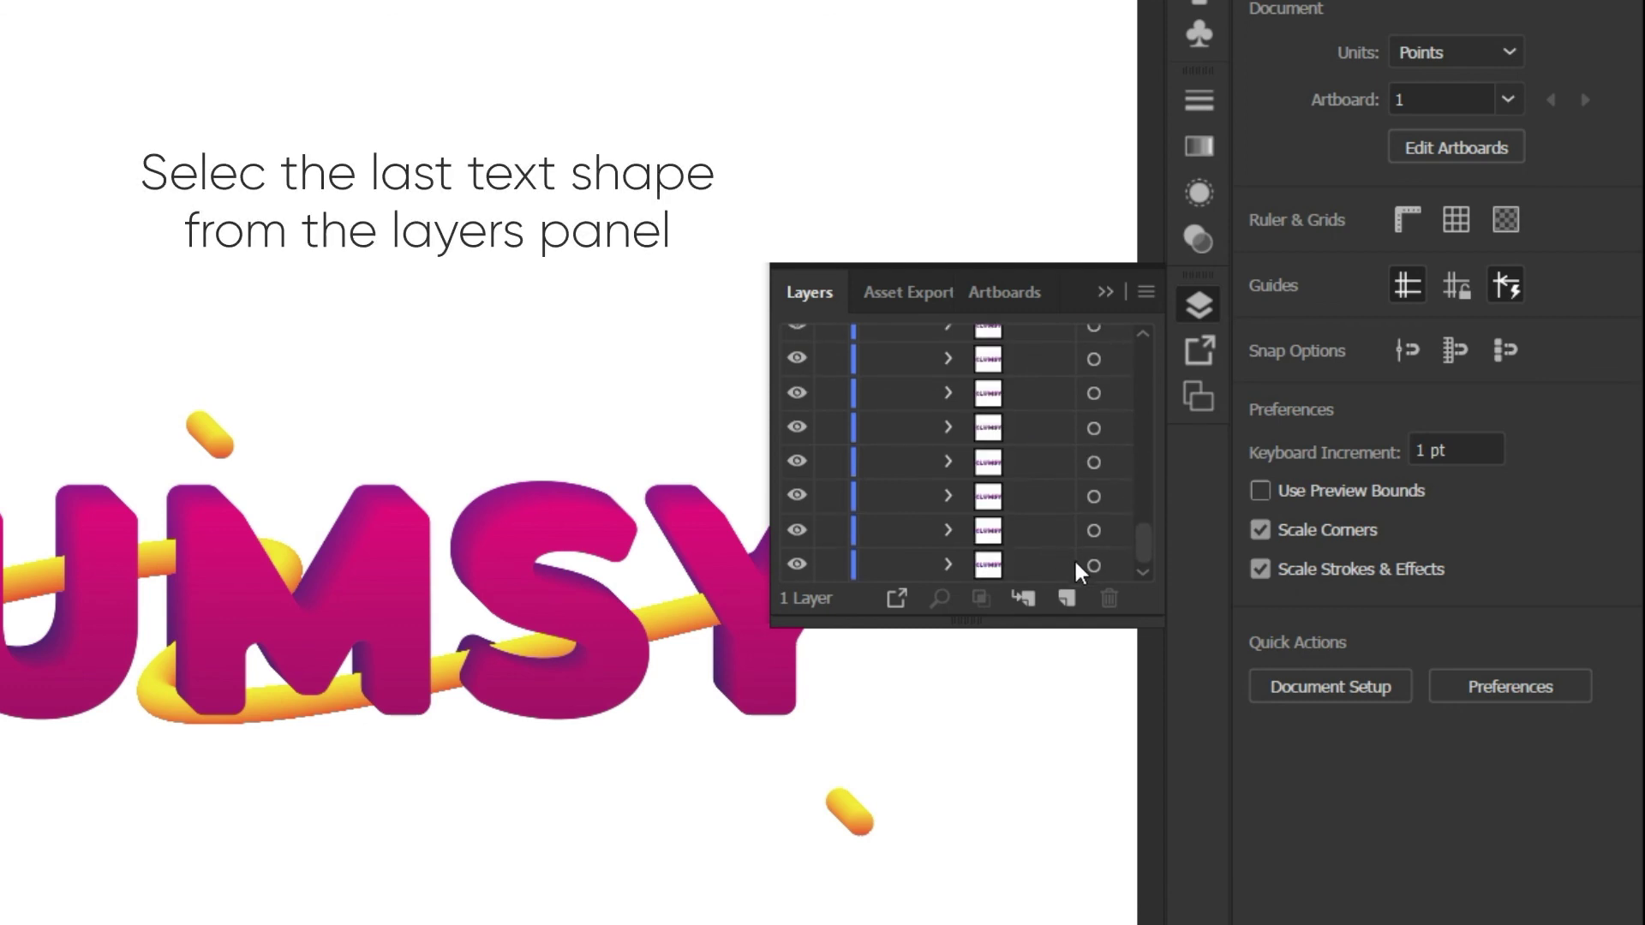
left_click(1093, 565)
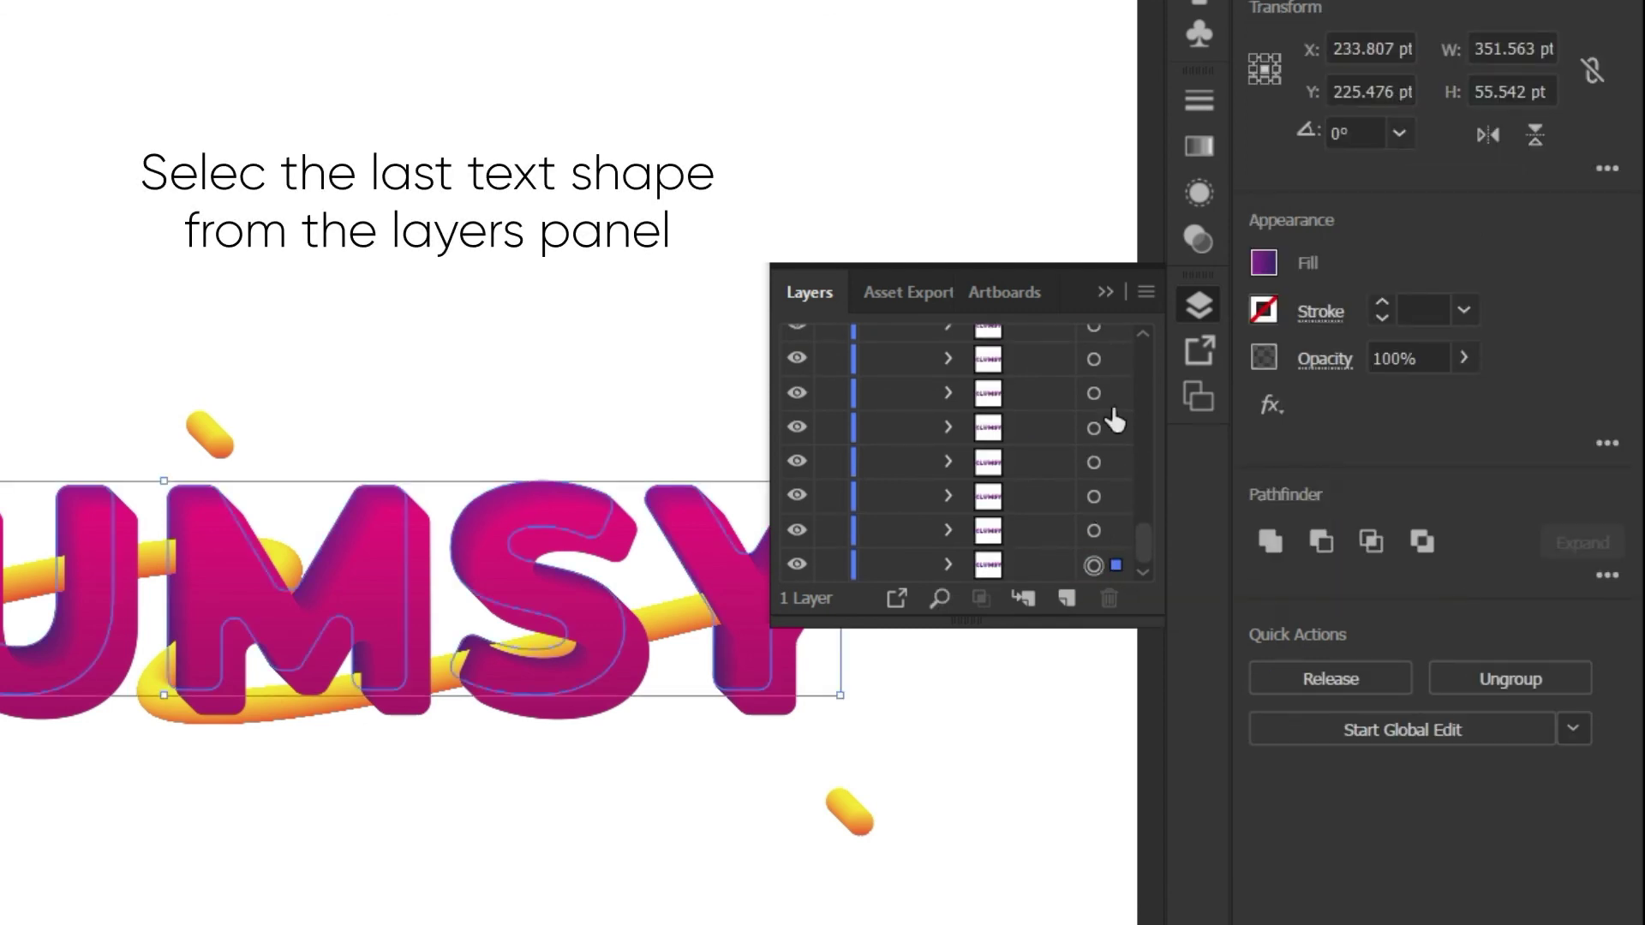
left_click(1105, 293)
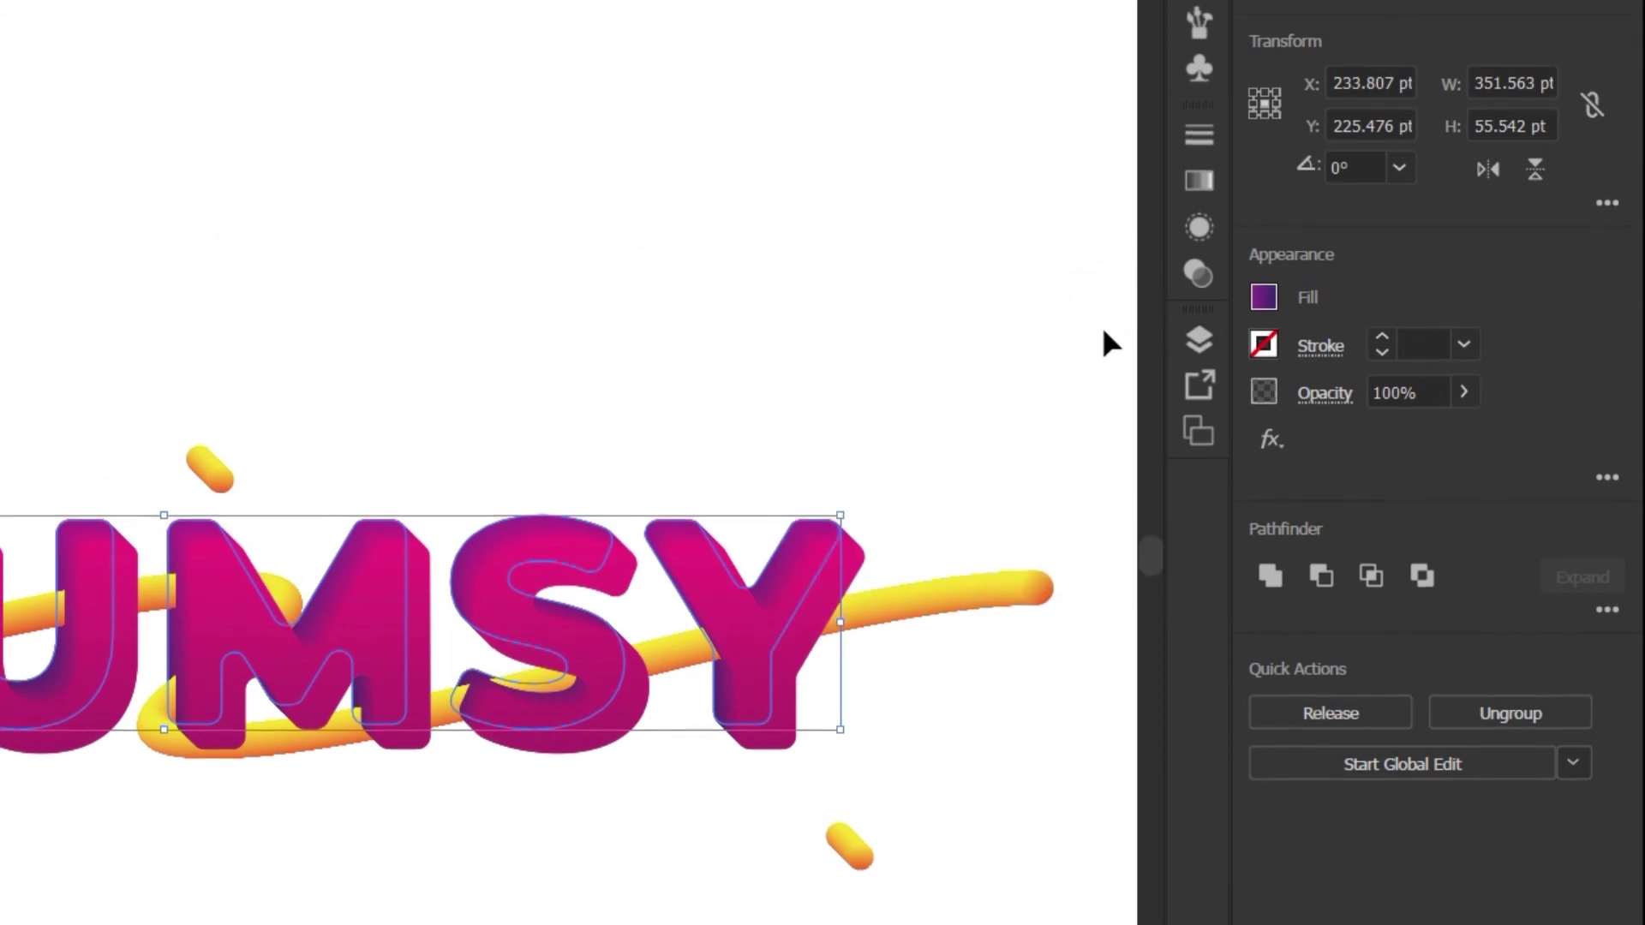
Add a 2 pt dark blue stroke to the text group in Appearance.
left_click(1201, 288)
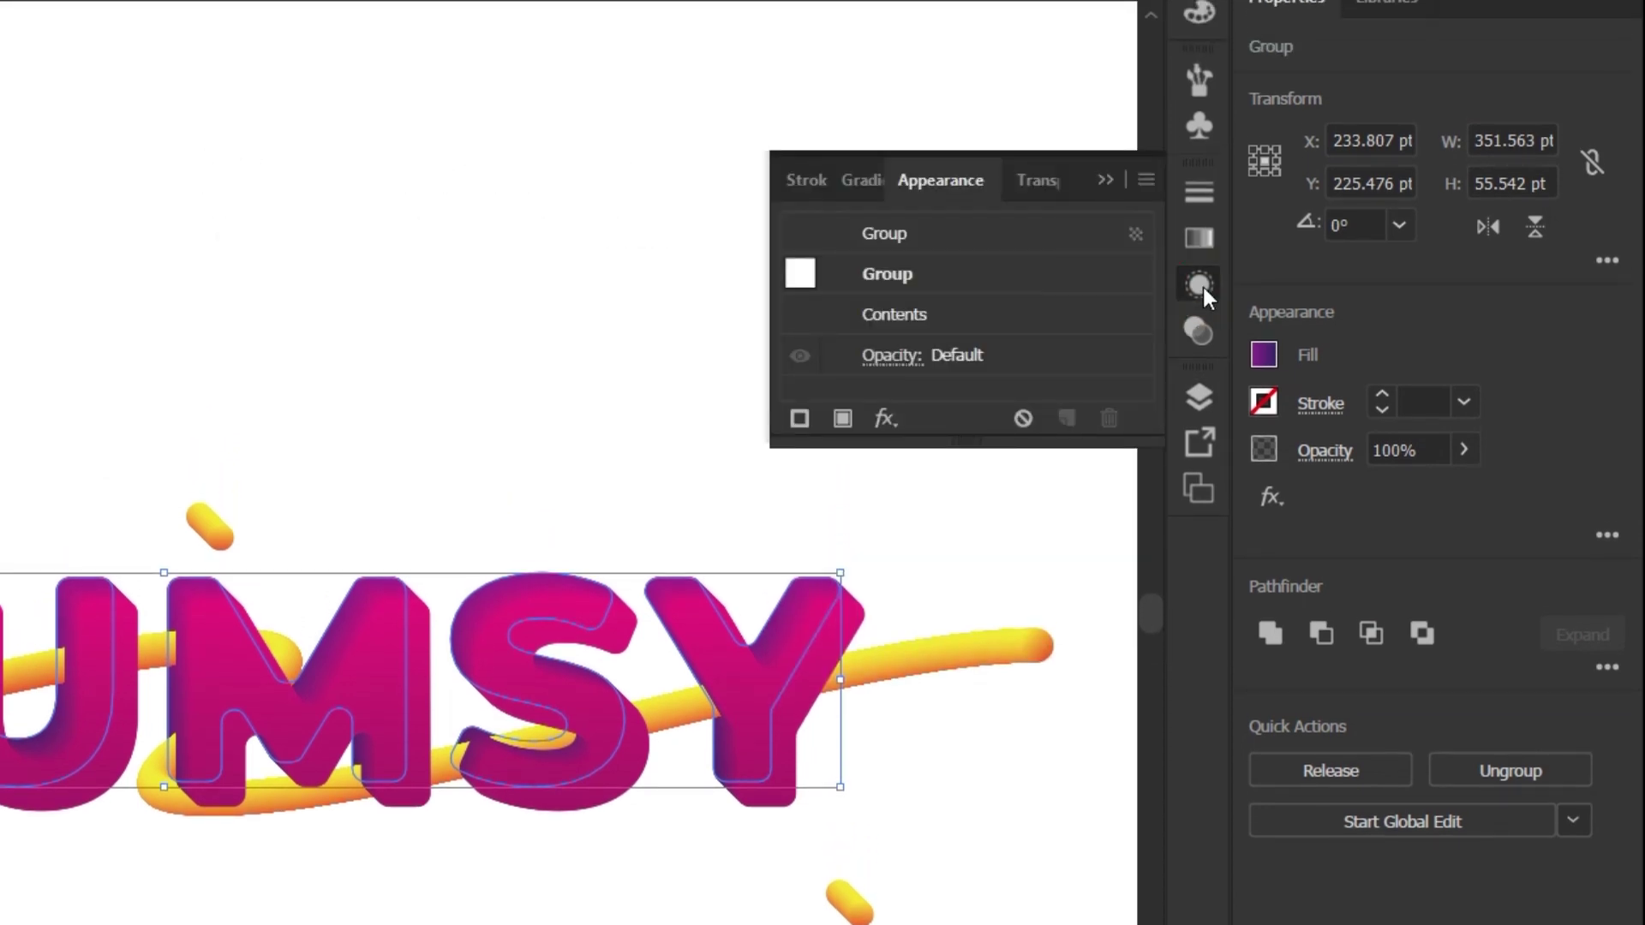
left_click(787, 423)
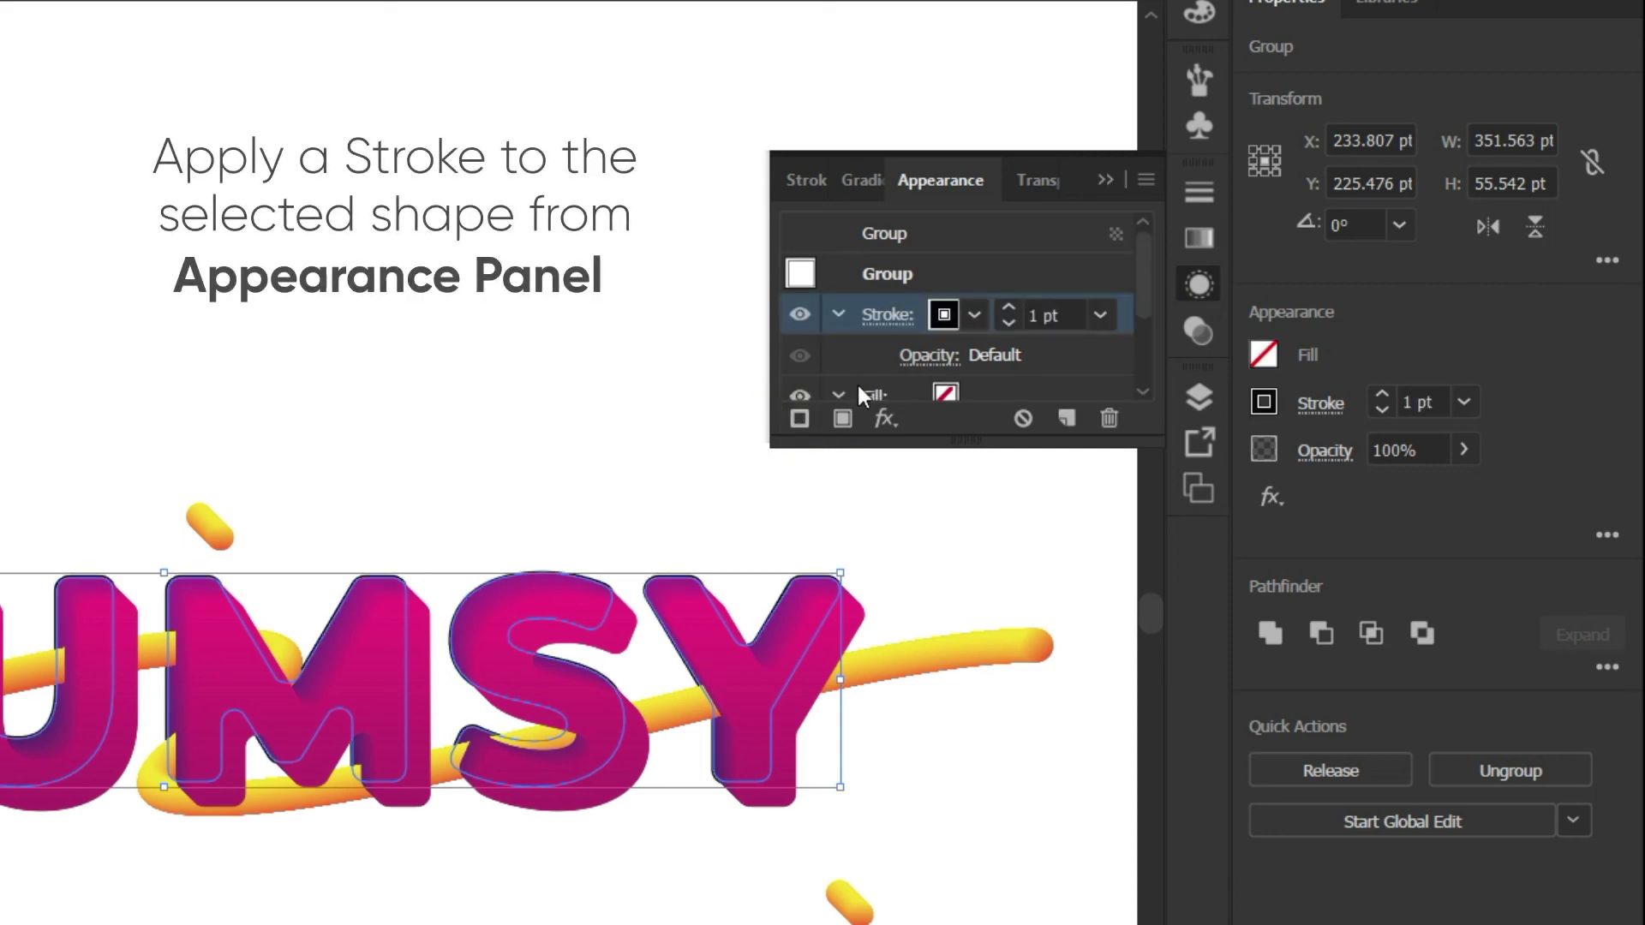
left_click(959, 314)
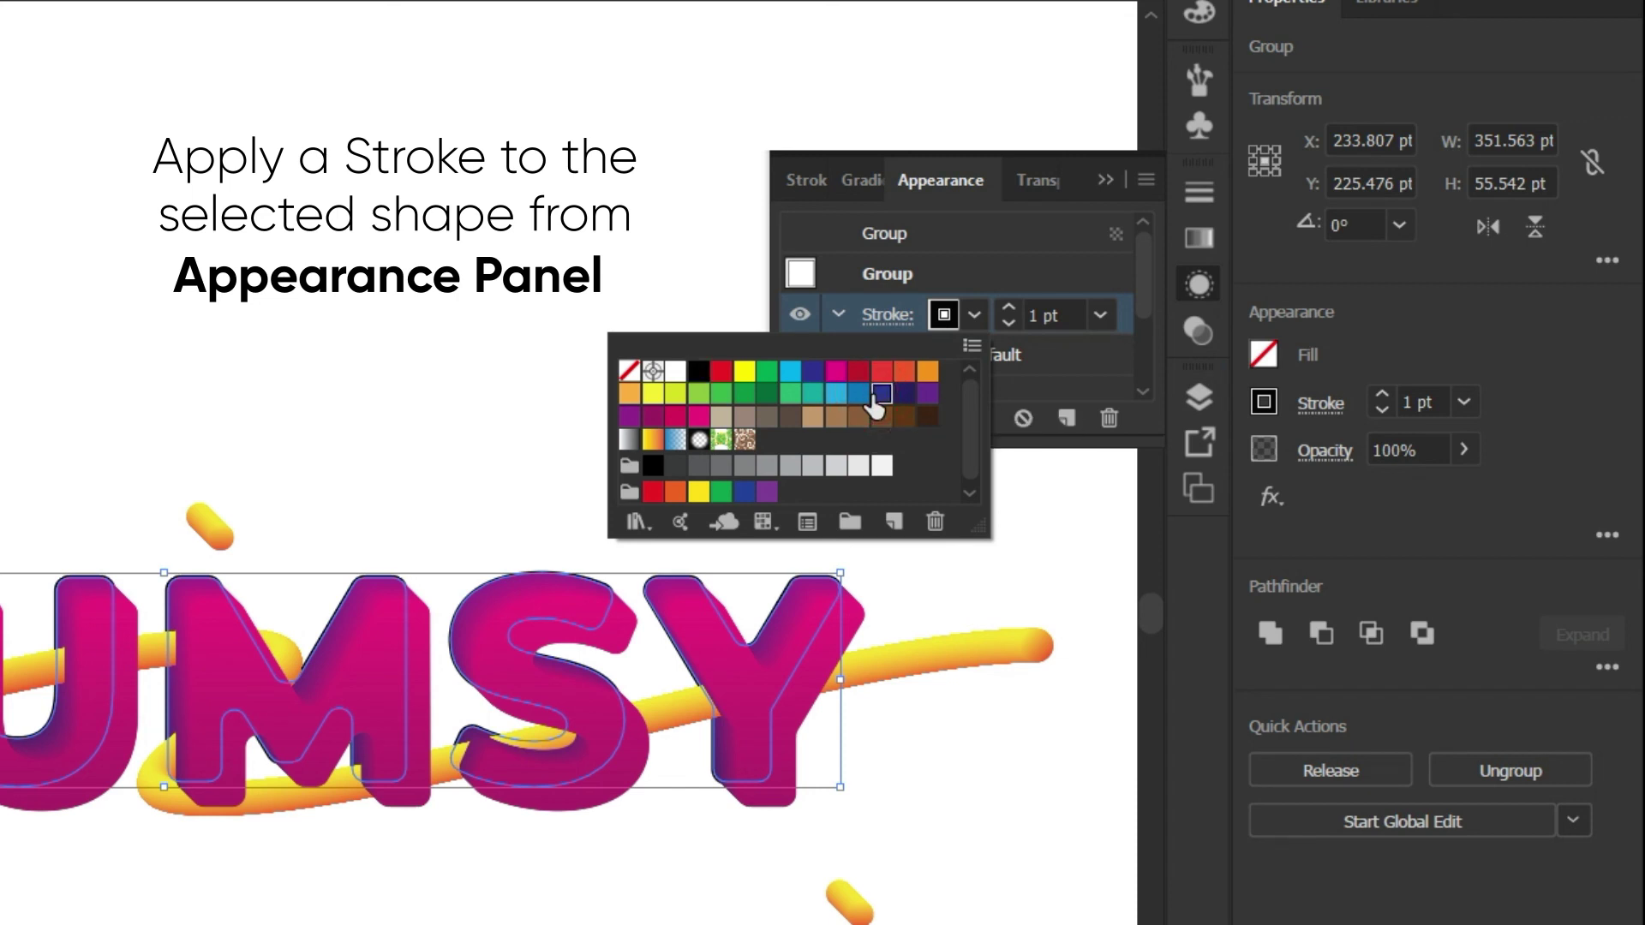
left_click(880, 395)
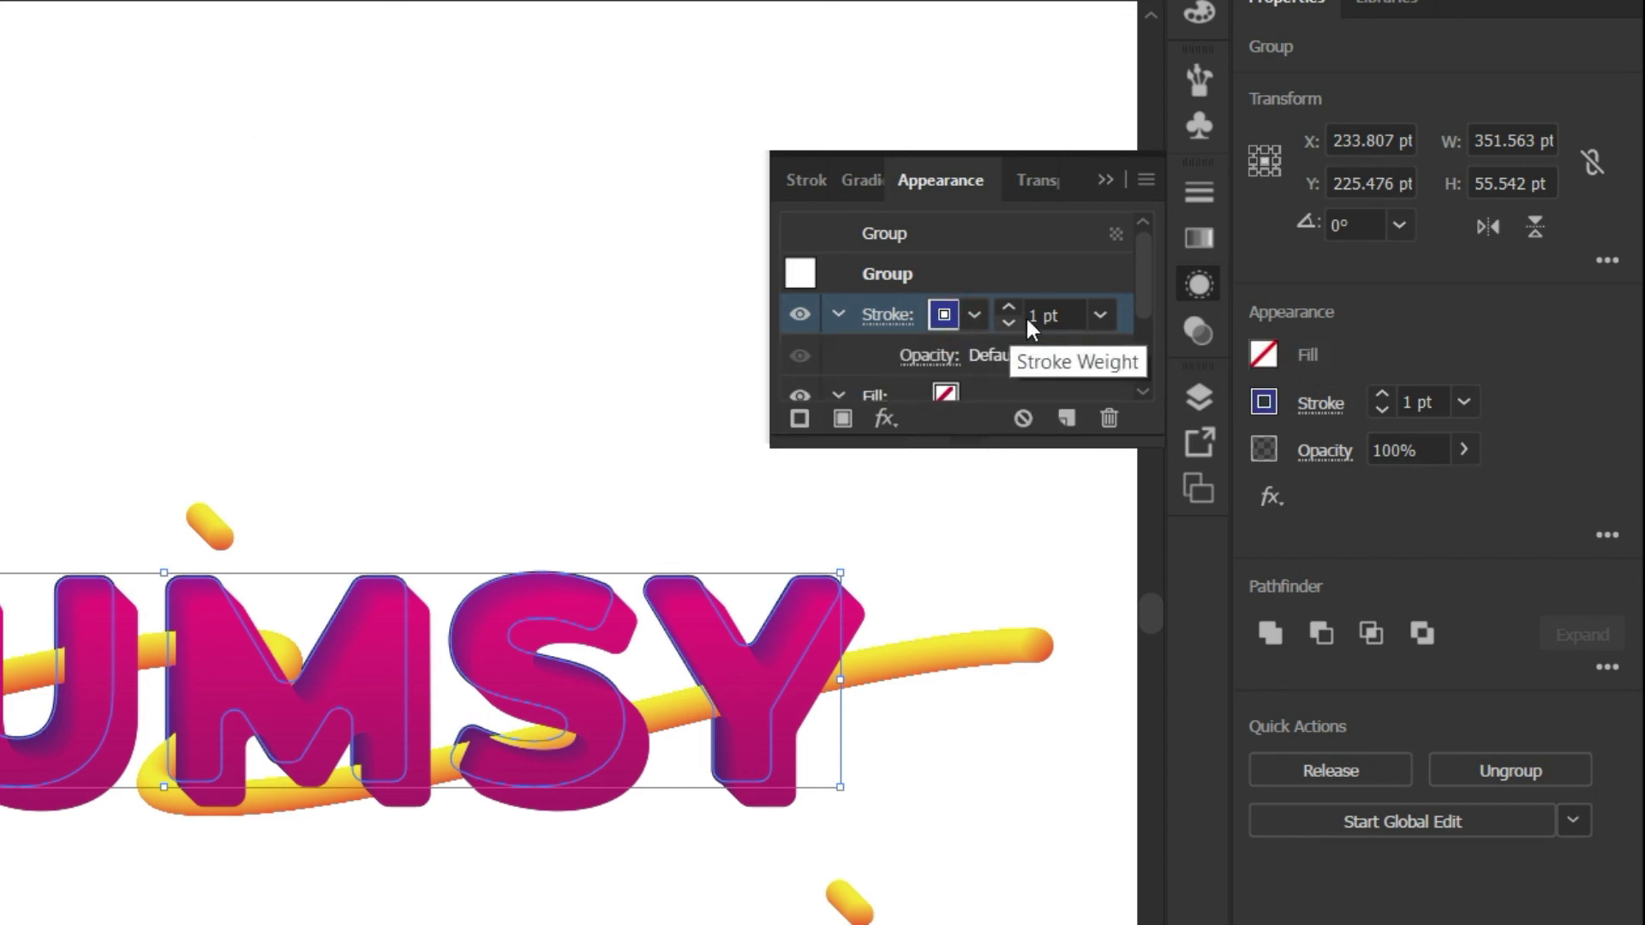
scroll(1049, 309, "up", 1)
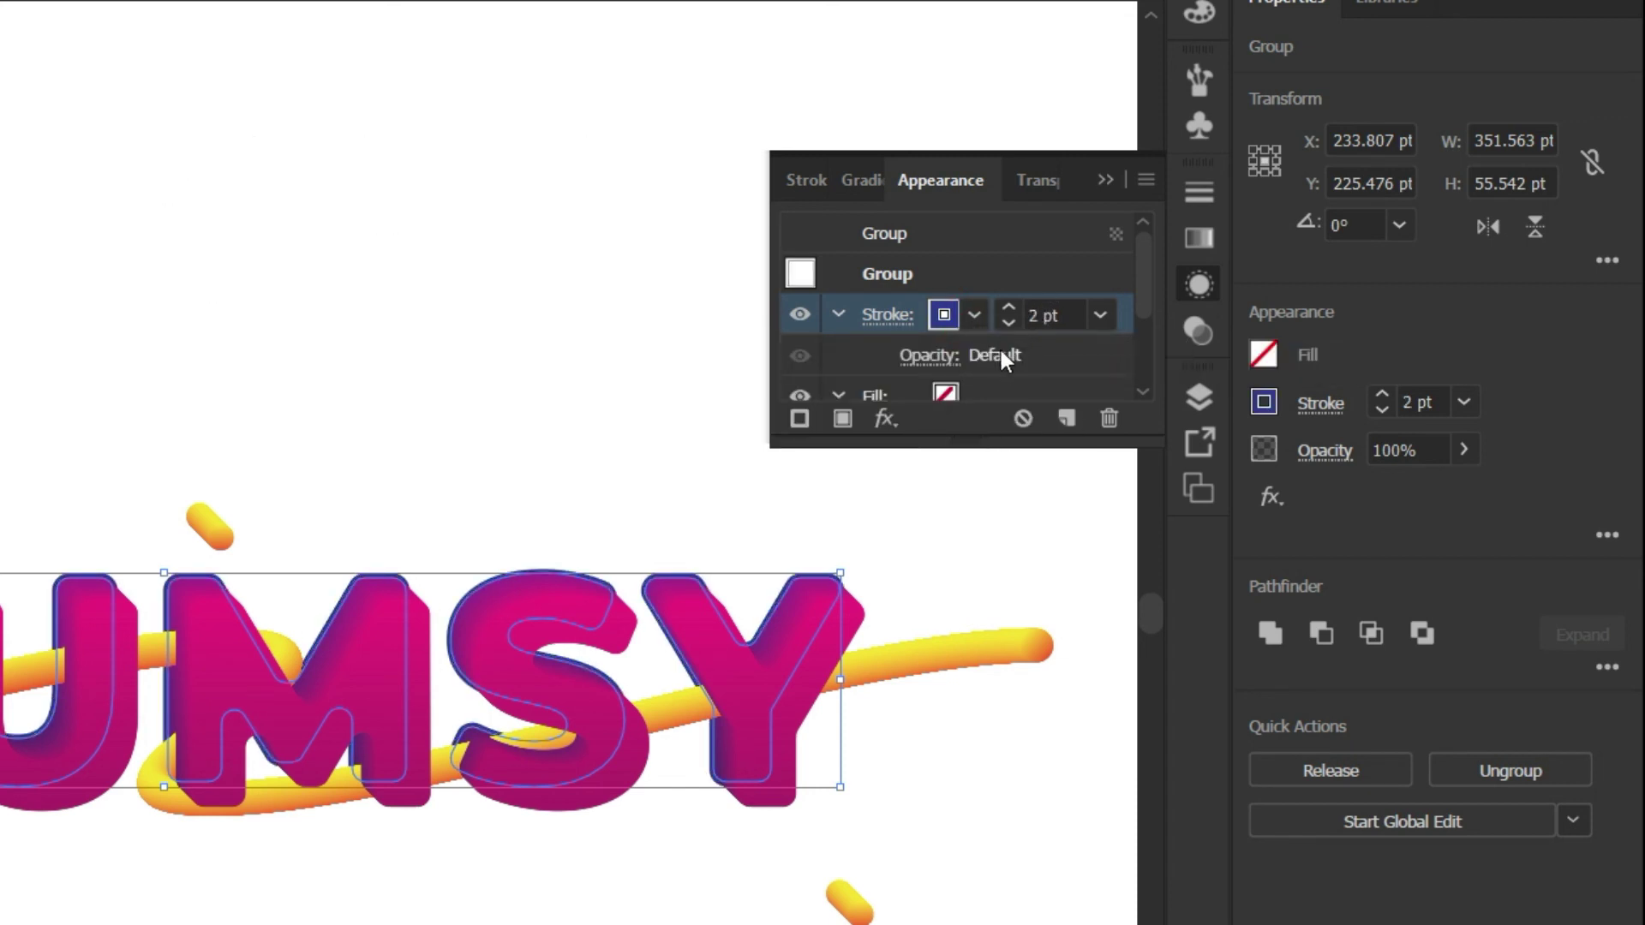
Apply an Offset Path effect of 4 pt to the navy stroke.
left_click(885, 420)
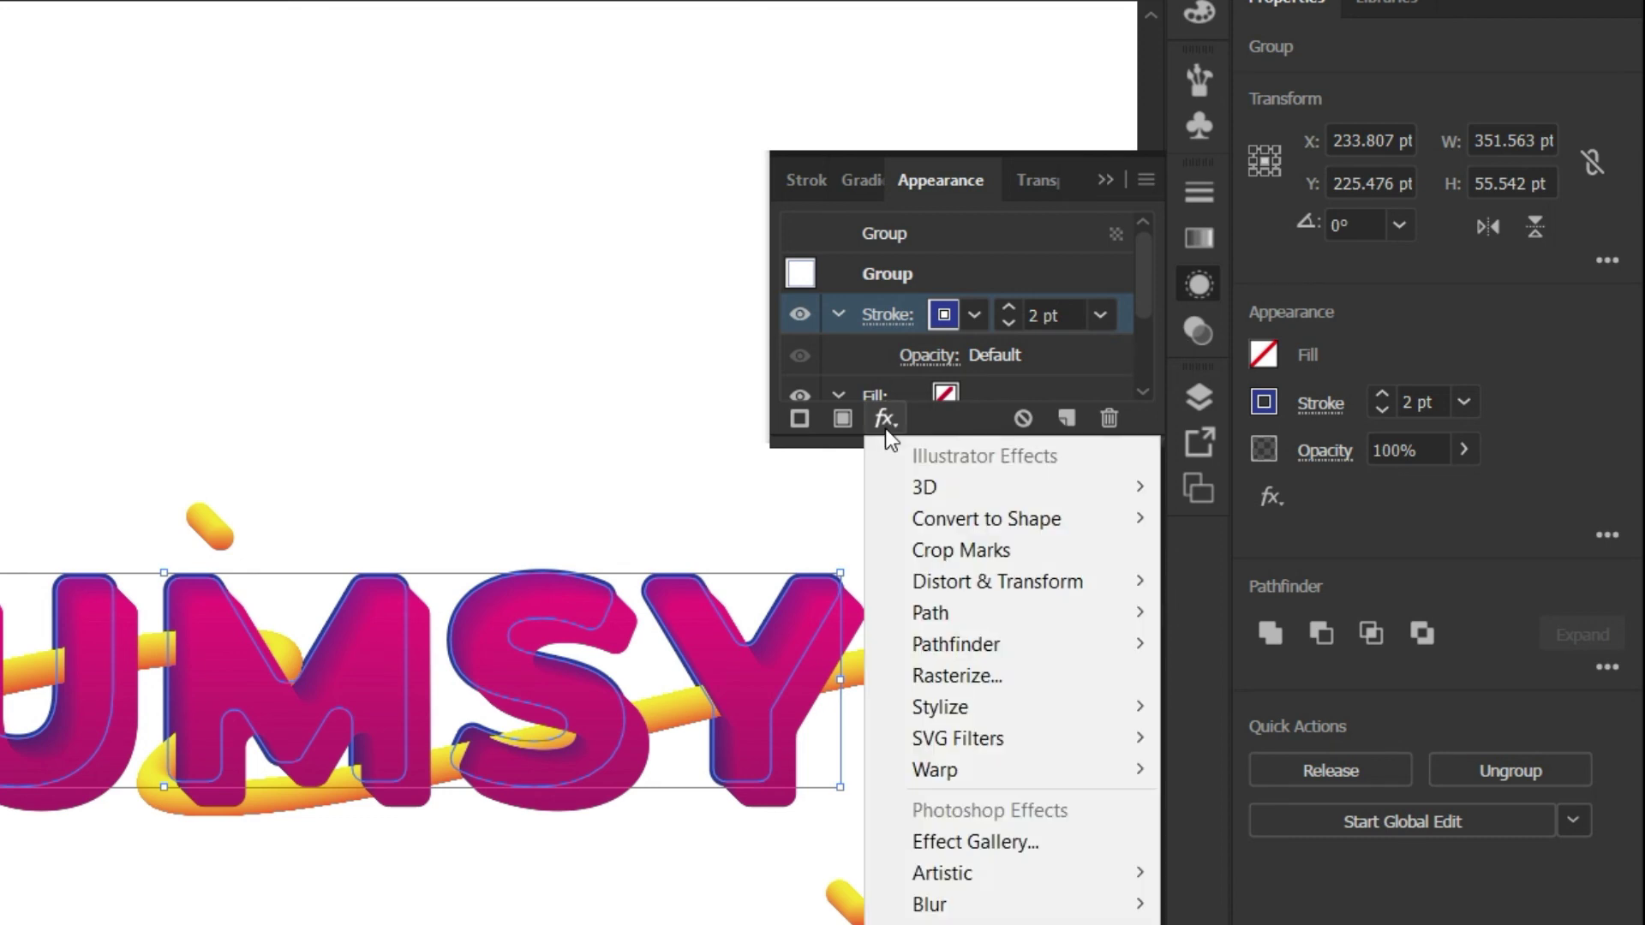
mouse_move(931, 614)
left_click(1195, 614)
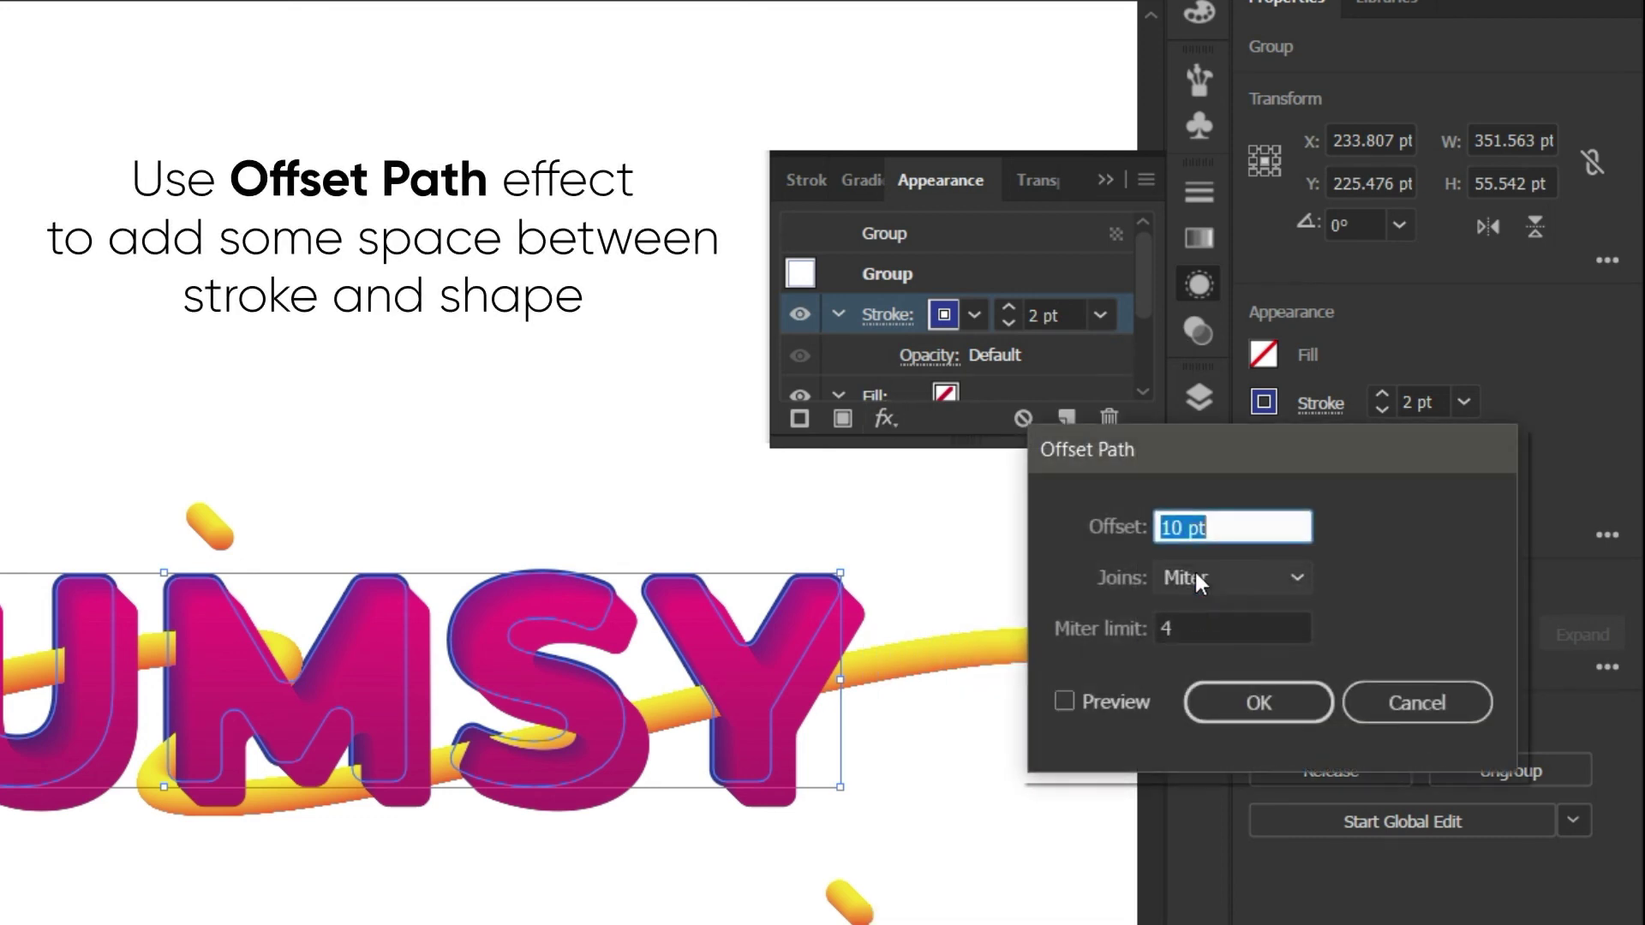
left_click_drag(1211, 469, 1093, 479)
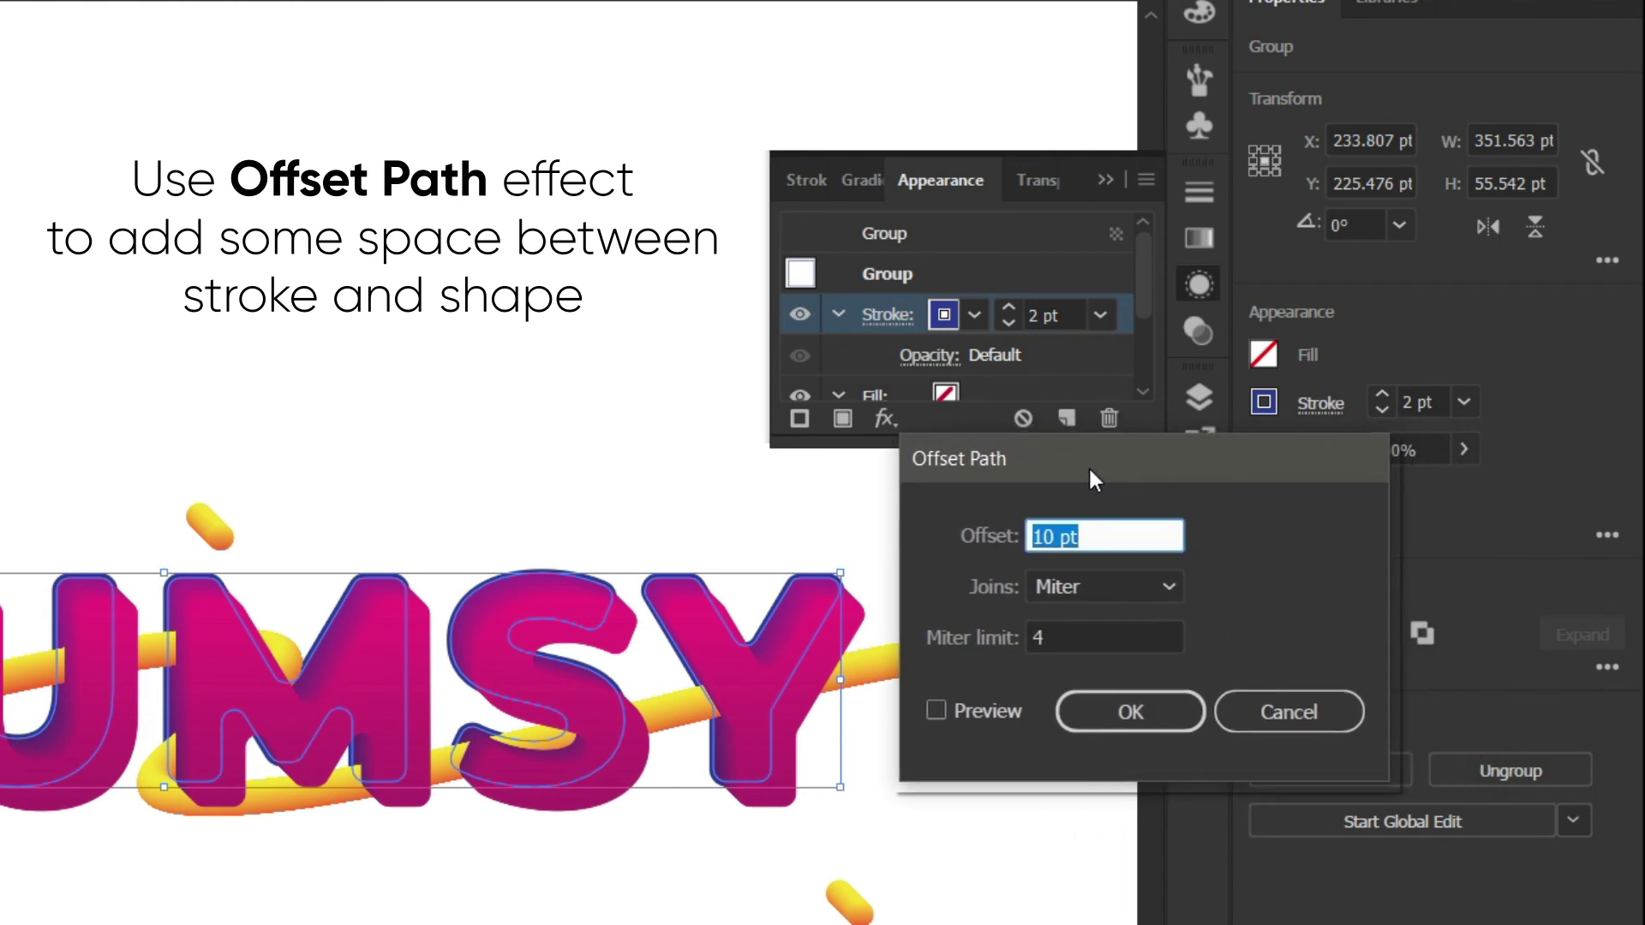
left_click(983, 713)
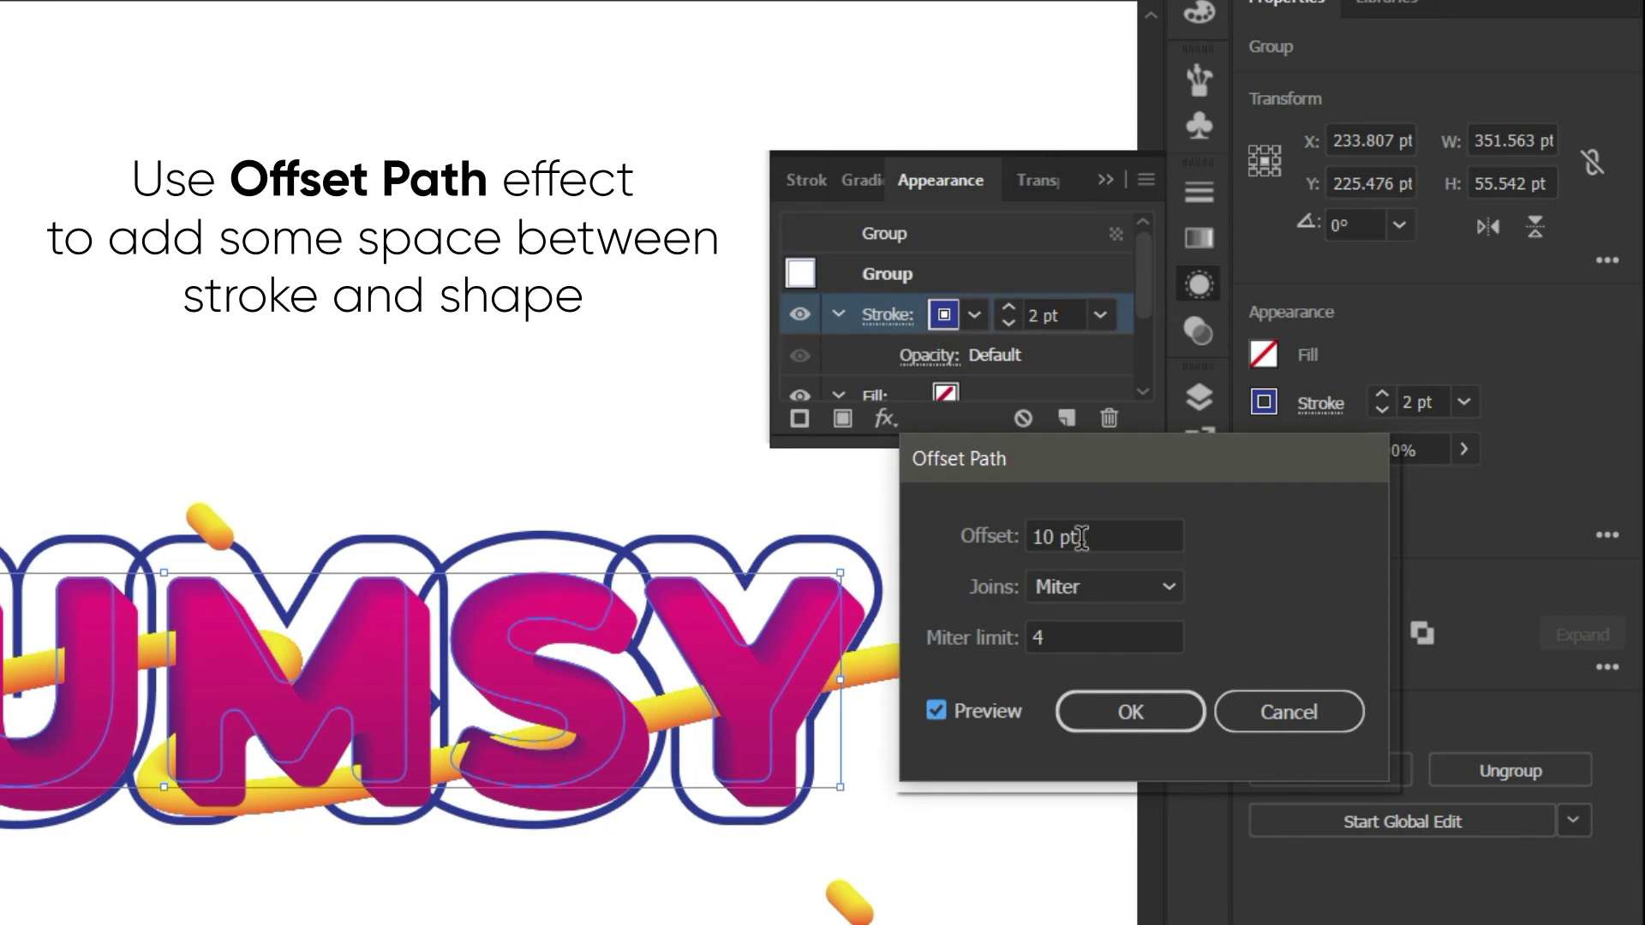
key("Down")
key("Down")
key("Down")
key("Down")
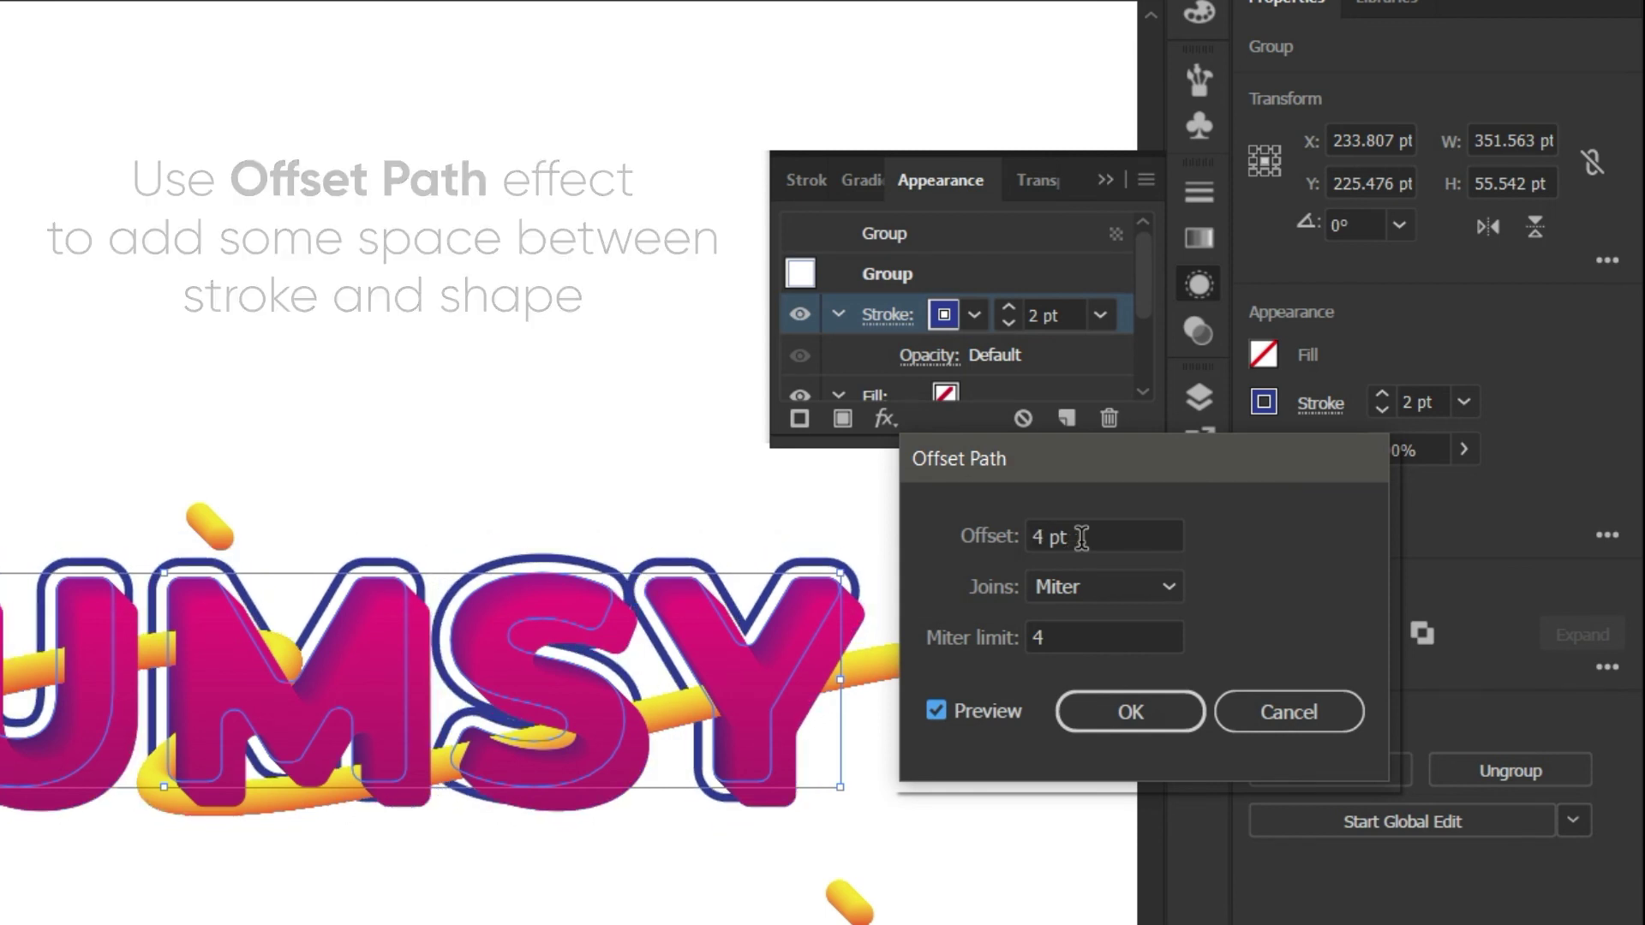
left_click(1088, 708)
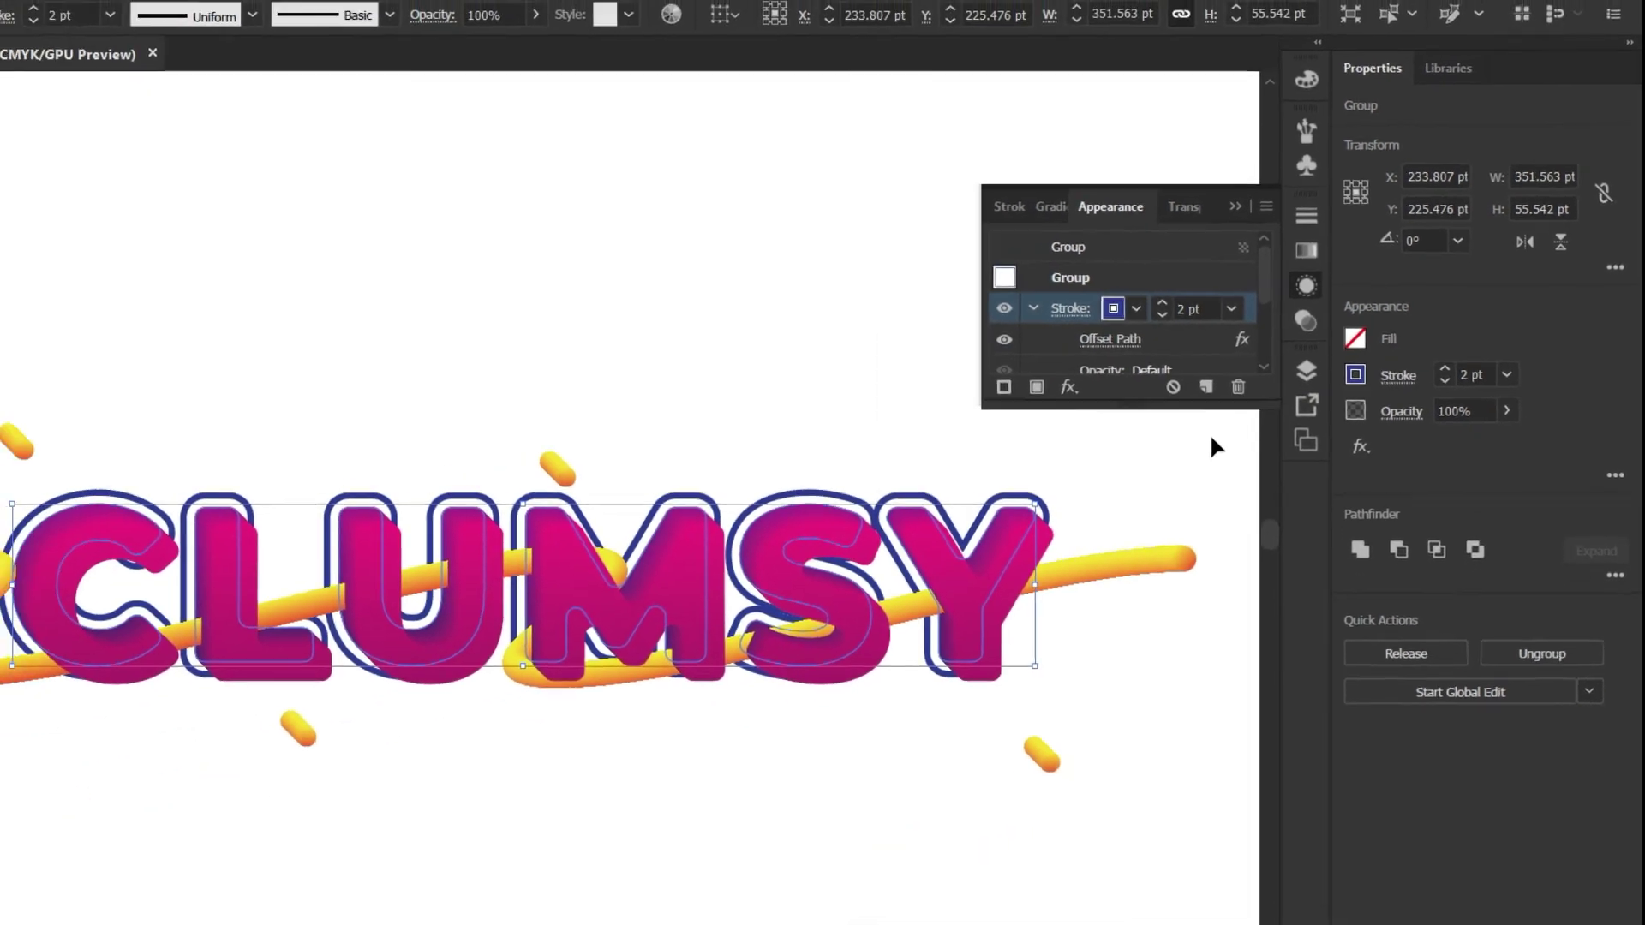
left_click(1291, 219)
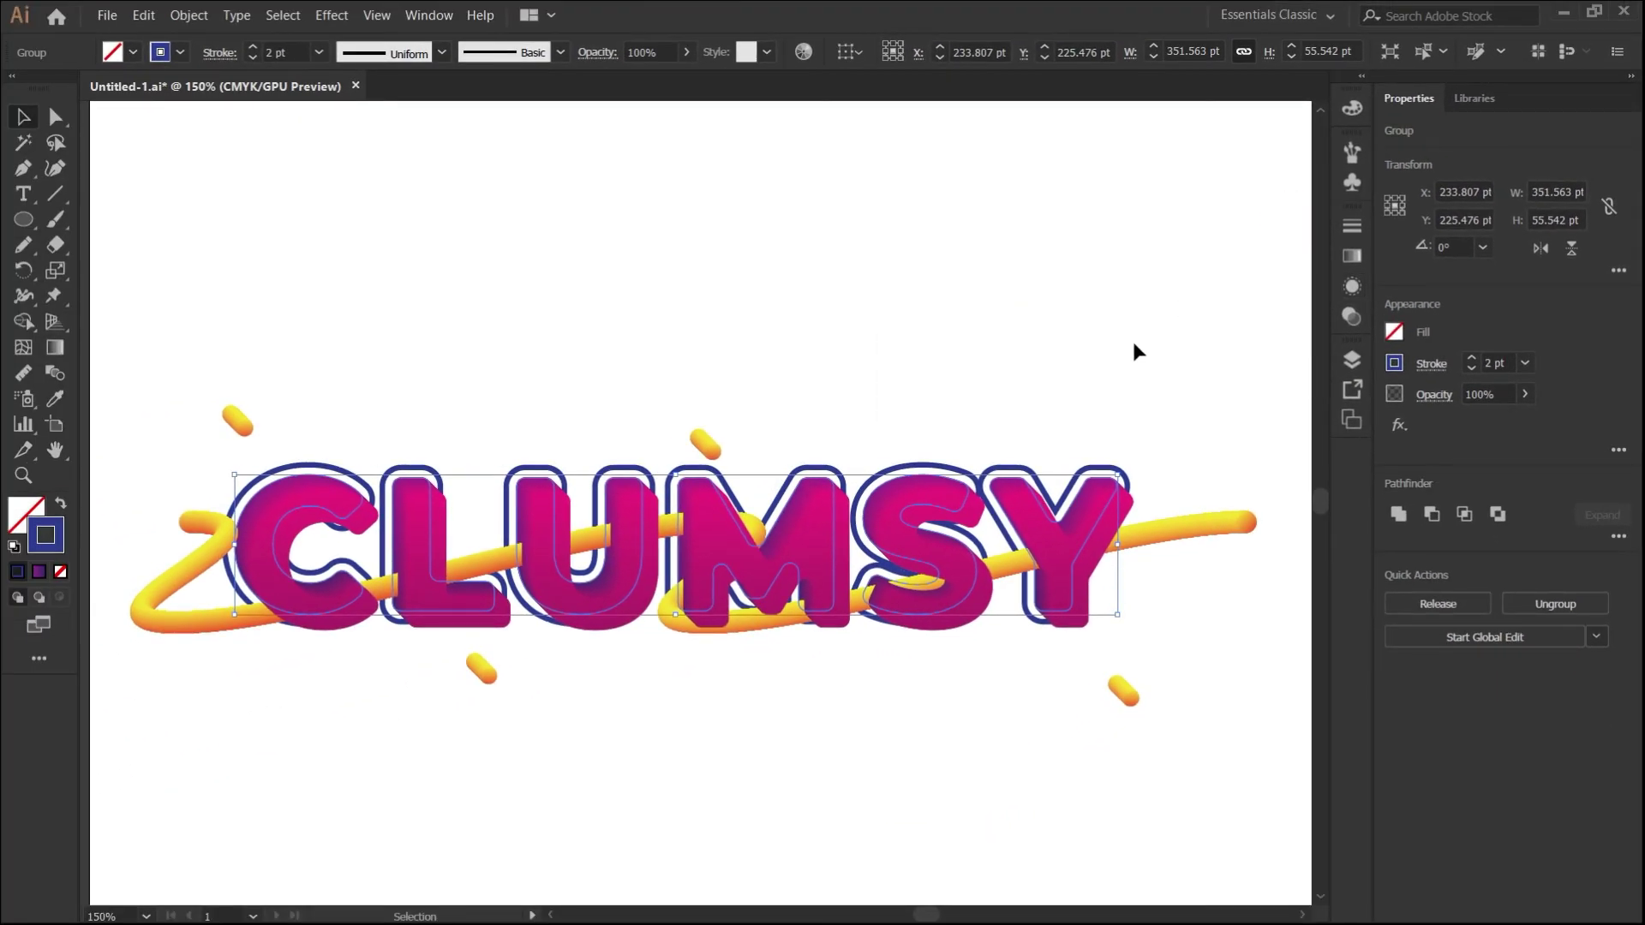
left_click(1132, 346)
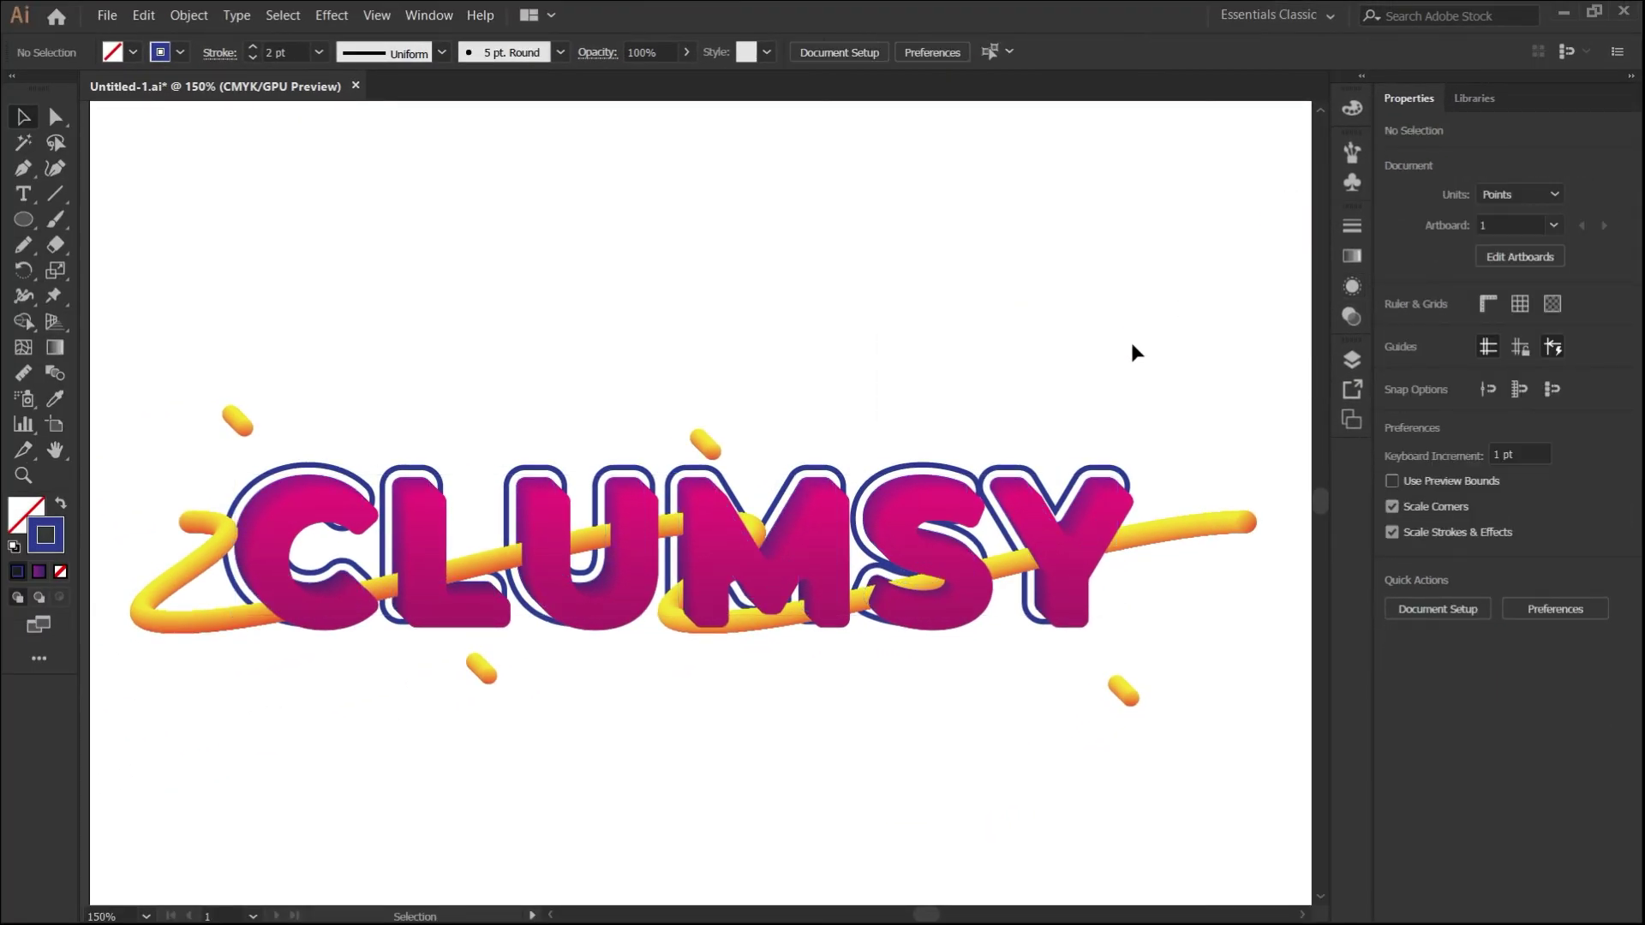
key("ctrl+minus")
left_click_drag(1156, 341, 1052, 347)
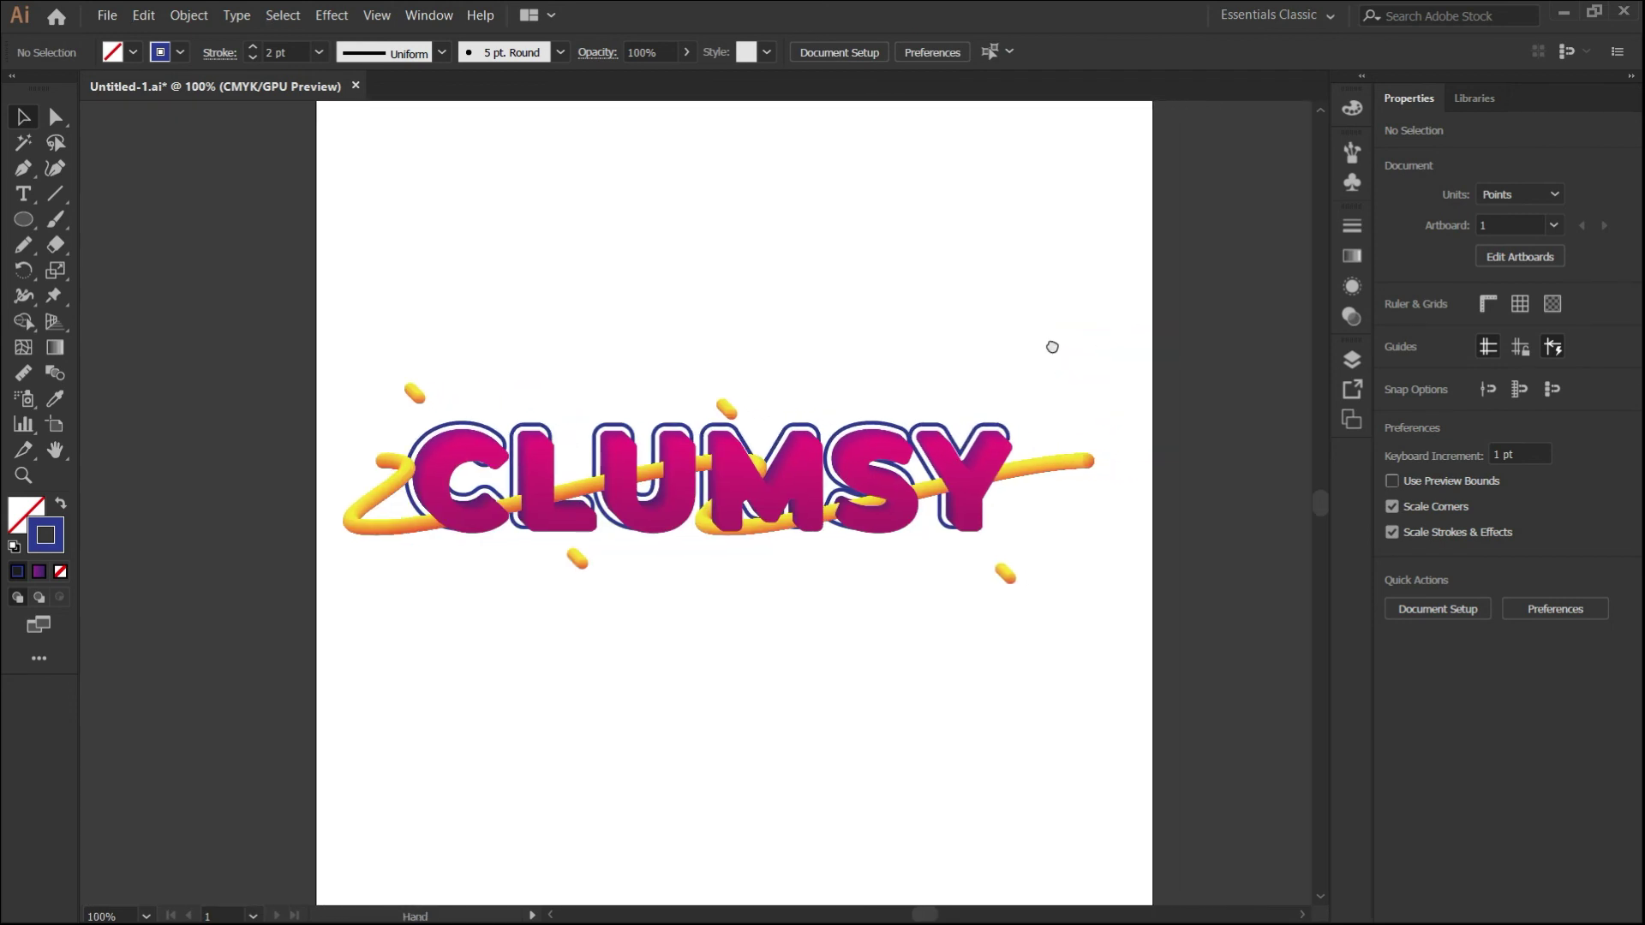
key("ctrl+0")
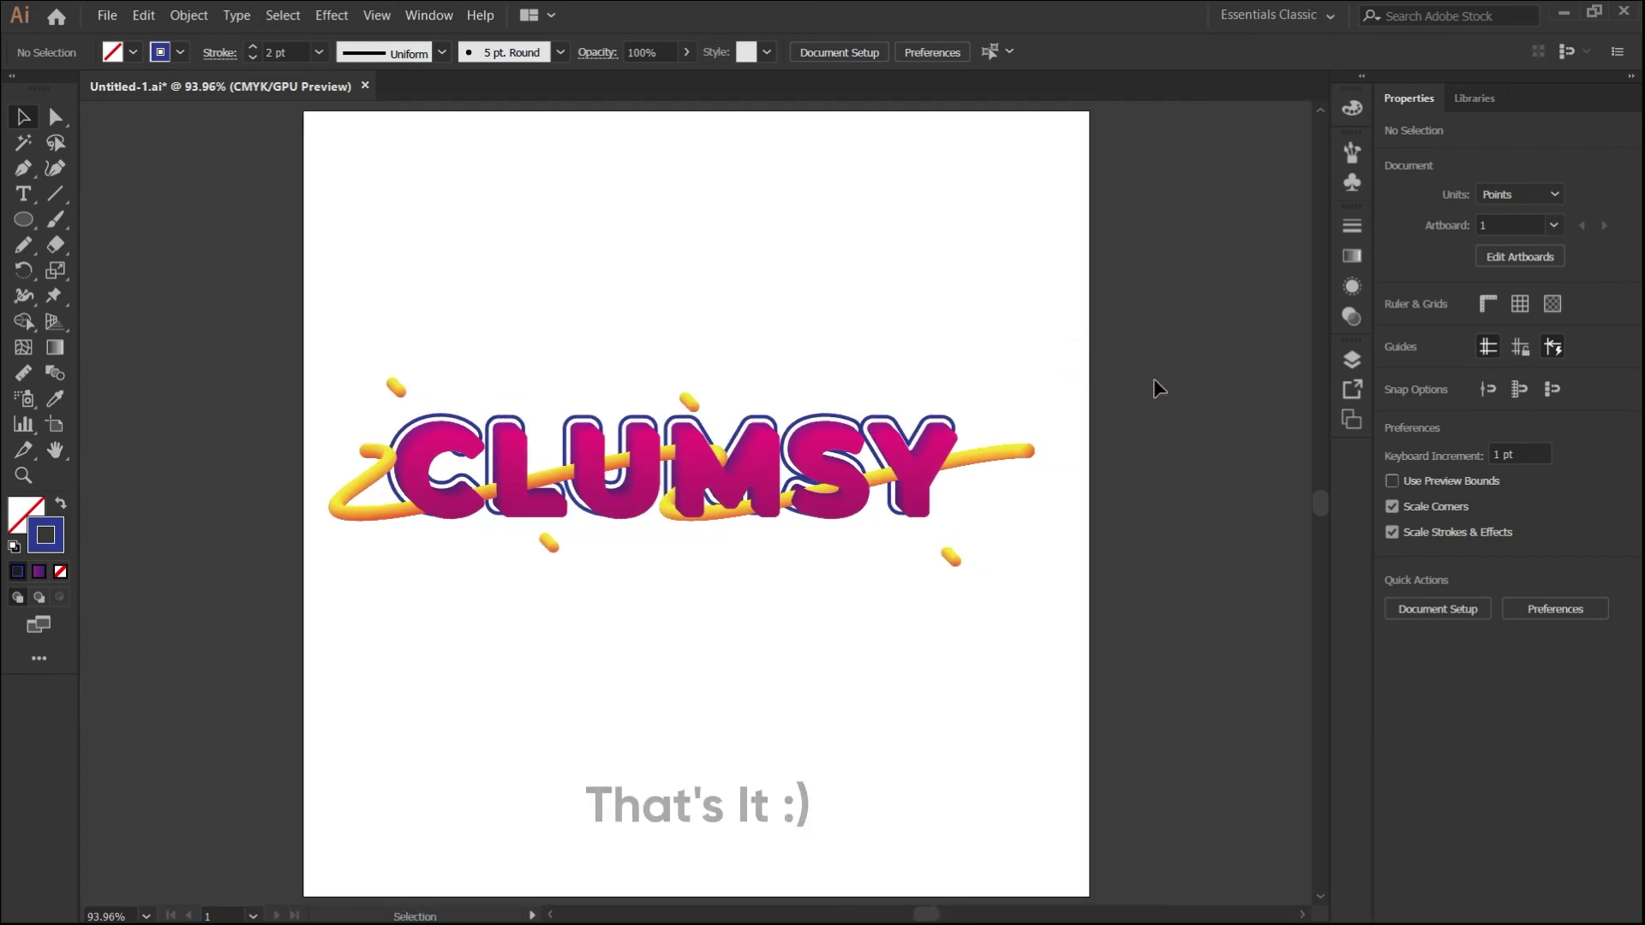